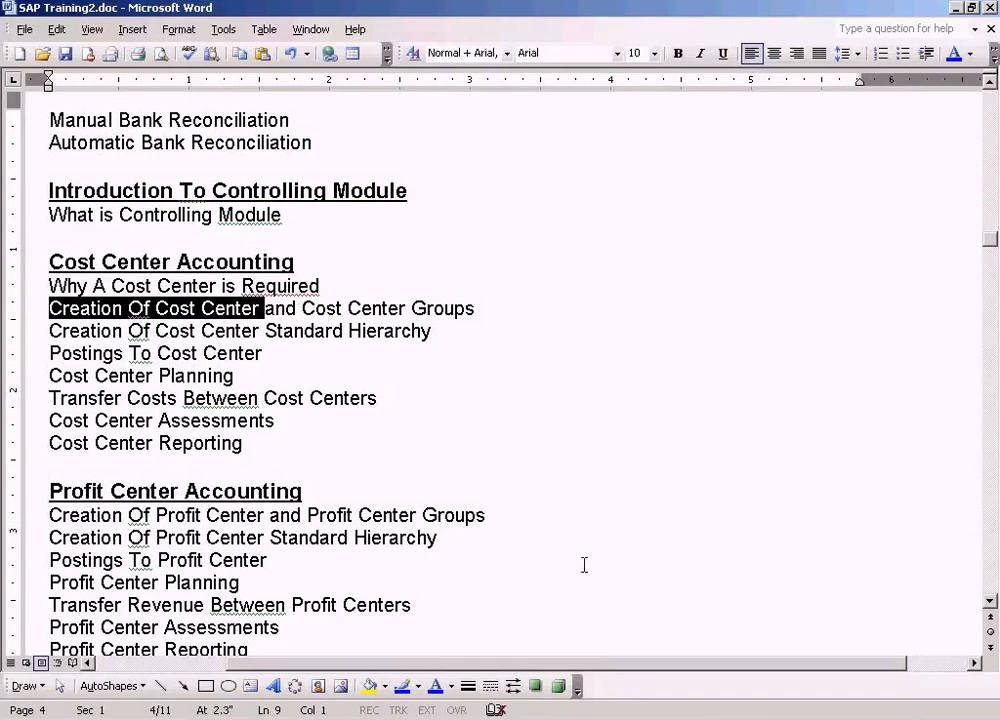
Open Paint with a blank canvas.
left_click(48, 719)
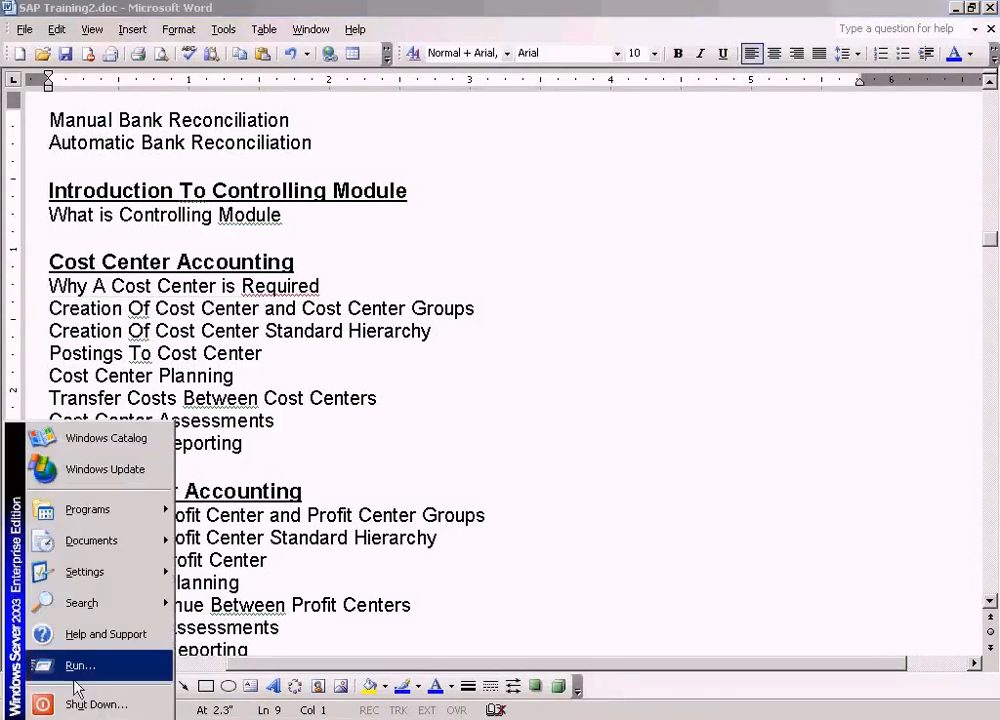
mouse_move(138, 512)
mouse_move(252, 513)
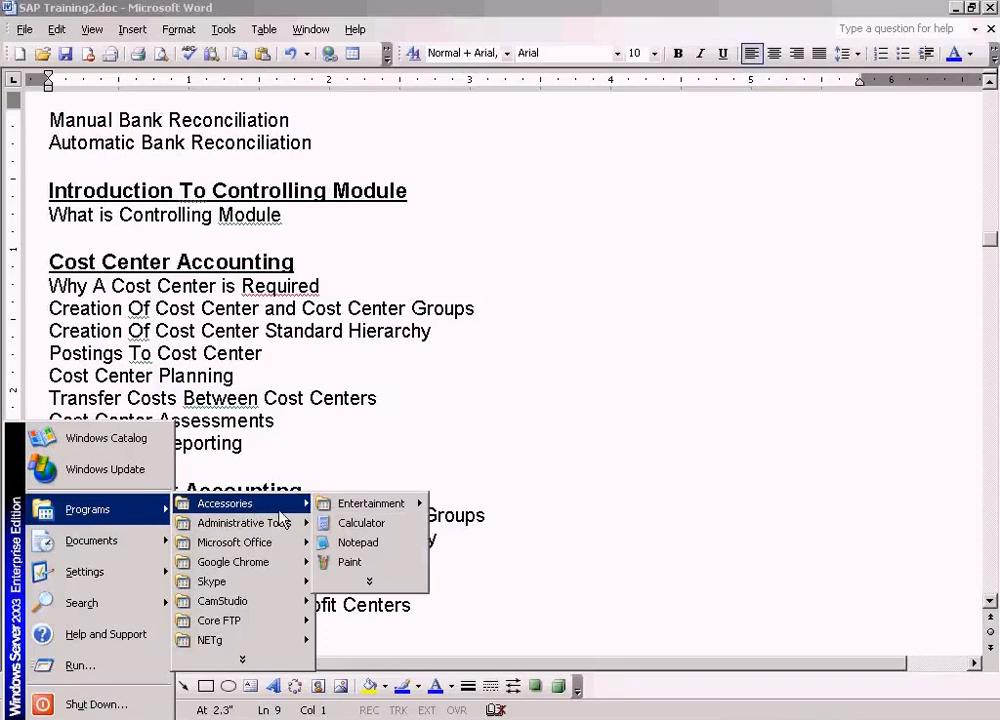
left_click(358, 543)
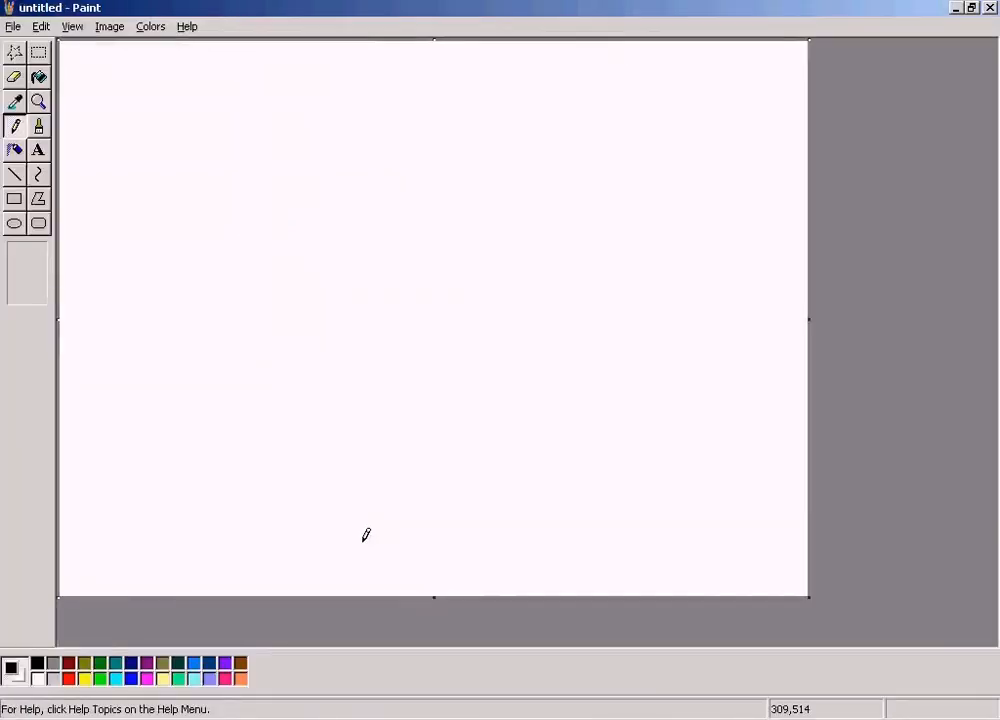
Write the underlined red heading "Controlling Area" in the upper part of the canvas and draw a red vertical line down from it.
left_click(14, 174)
left_click(68, 678)
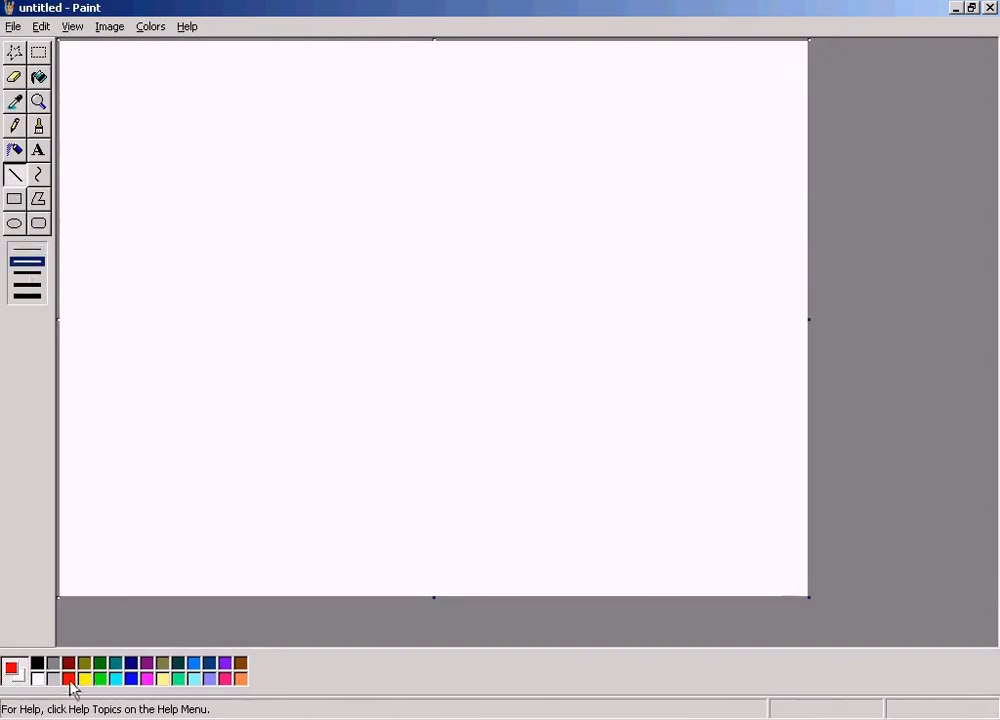
left_click(38, 150)
left_click_drag(308, 134, 583, 175)
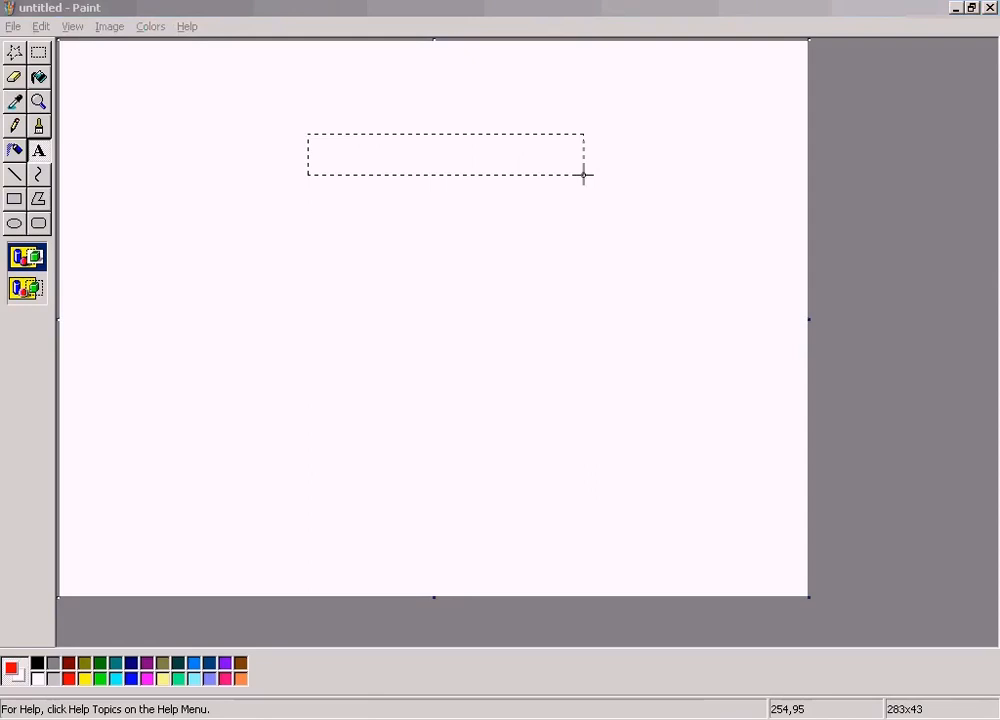
type("Controll")
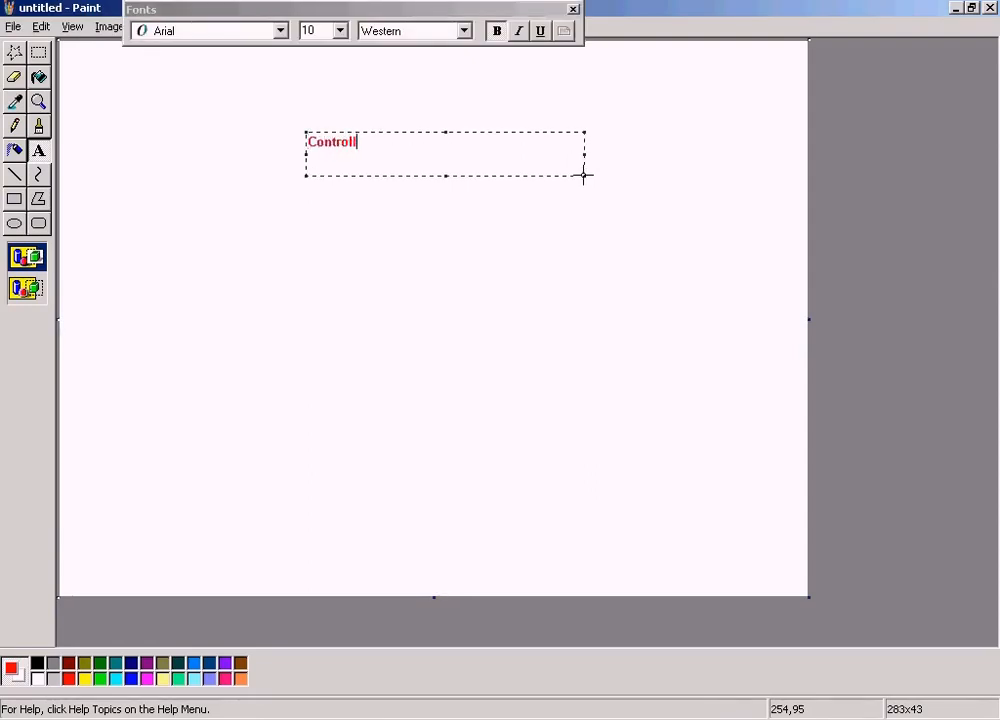
type("ing Area")
left_click(540, 31)
left_click(511, 237)
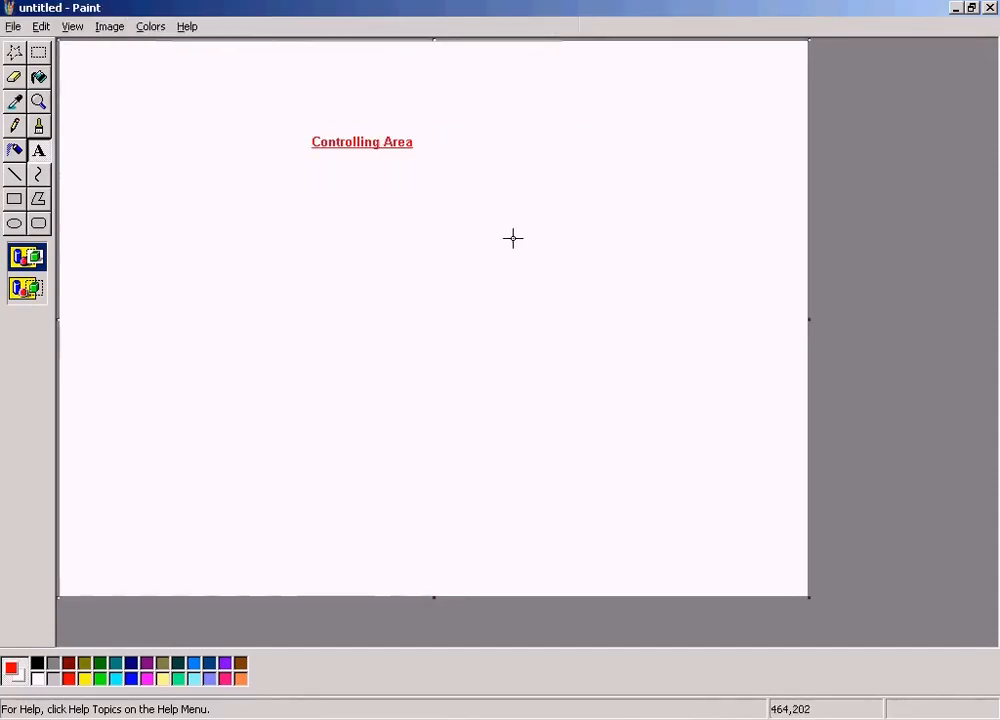
left_click(15, 175)
left_click_drag(361, 153, 361, 219)
Add the red text "Cost centers" without underline in a text box just below the vertical line.
left_click(38, 150)
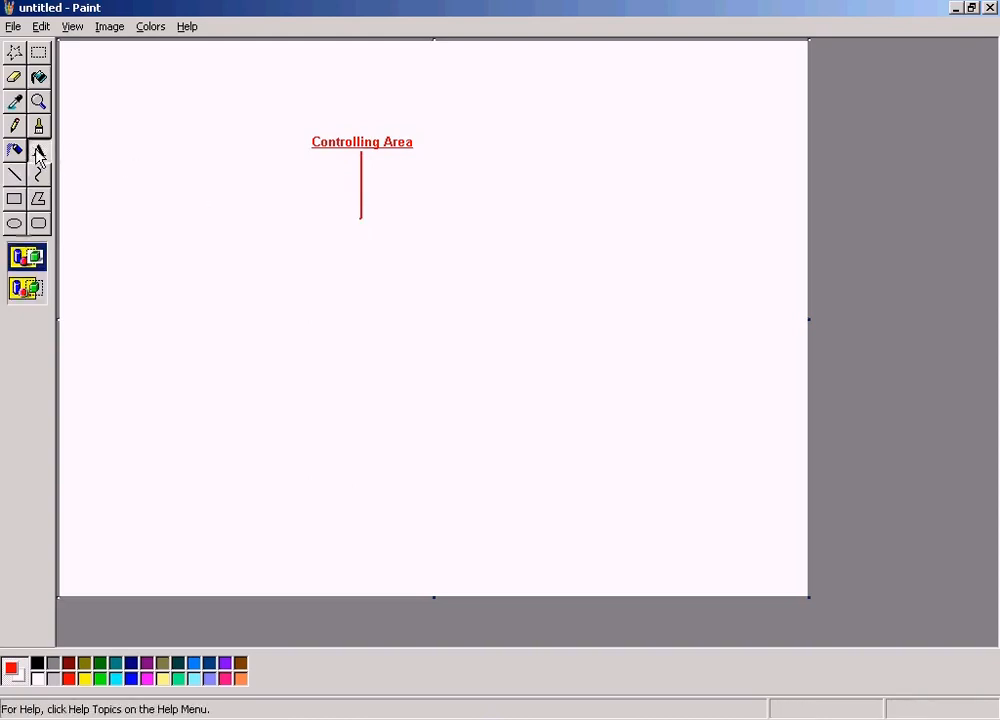
left_click_drag(287, 217, 459, 245)
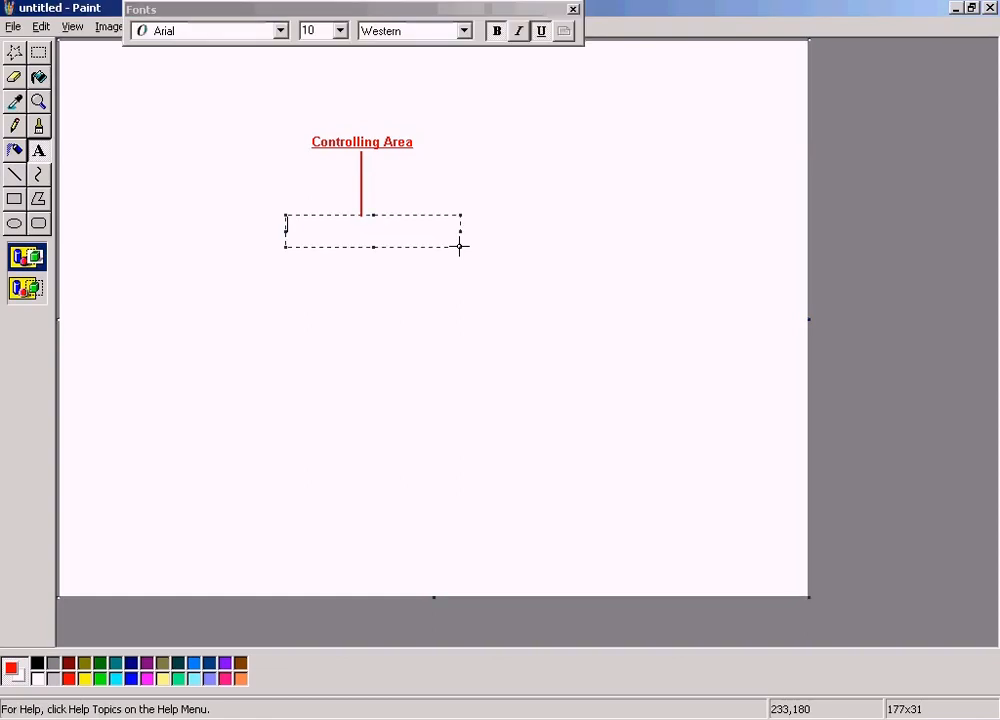
type("Co")
key("BackSpace")
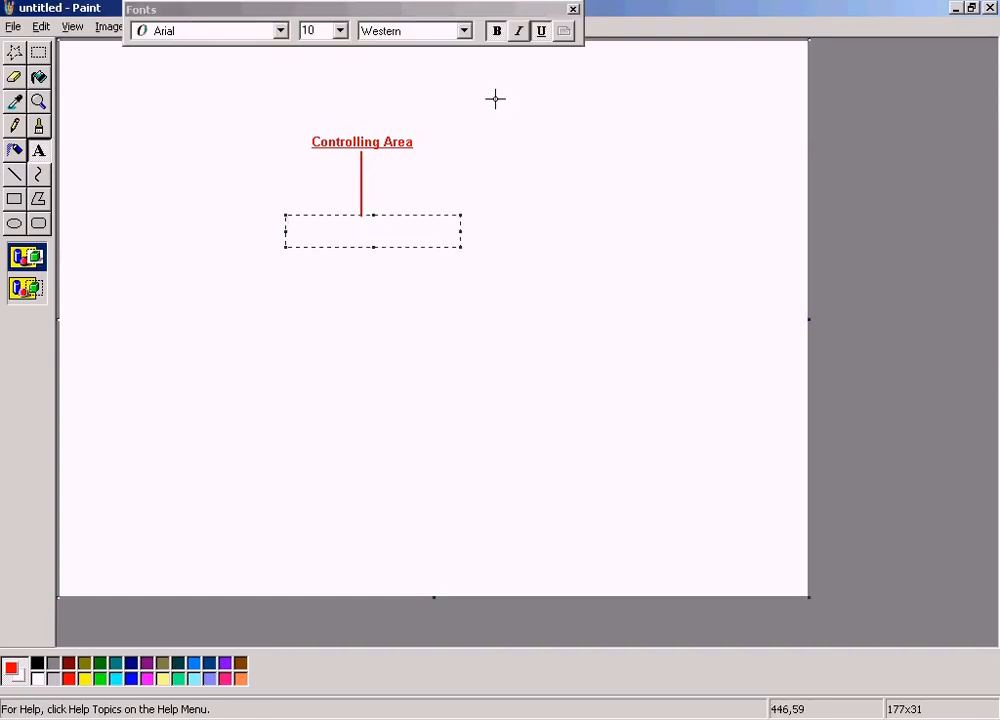
left_click(546, 32)
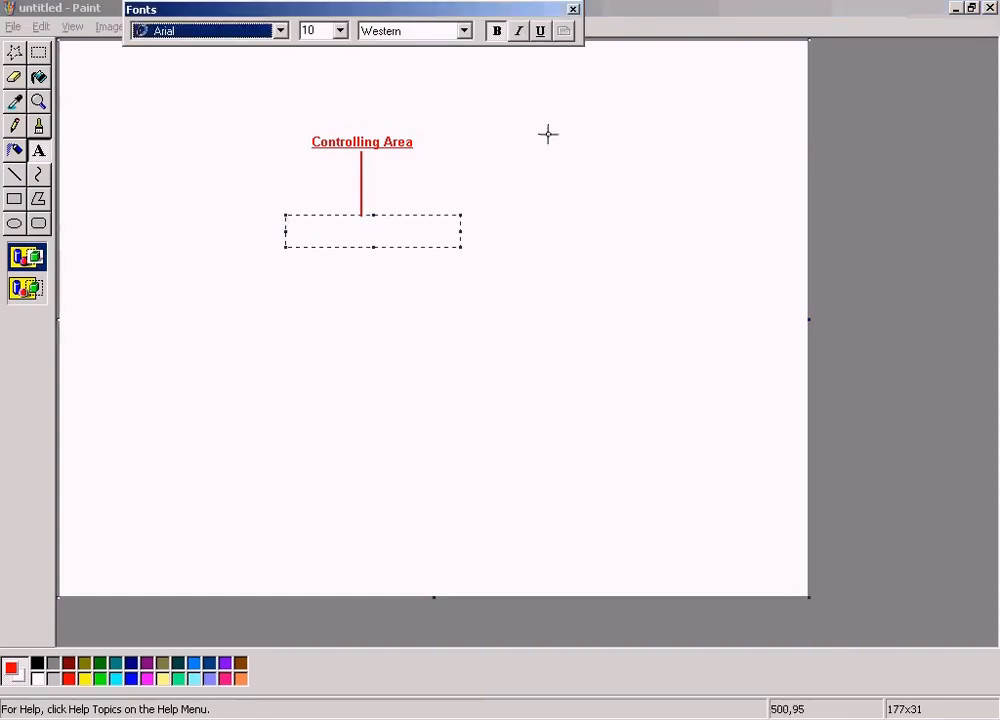
left_click(400, 230)
type("ost centers")
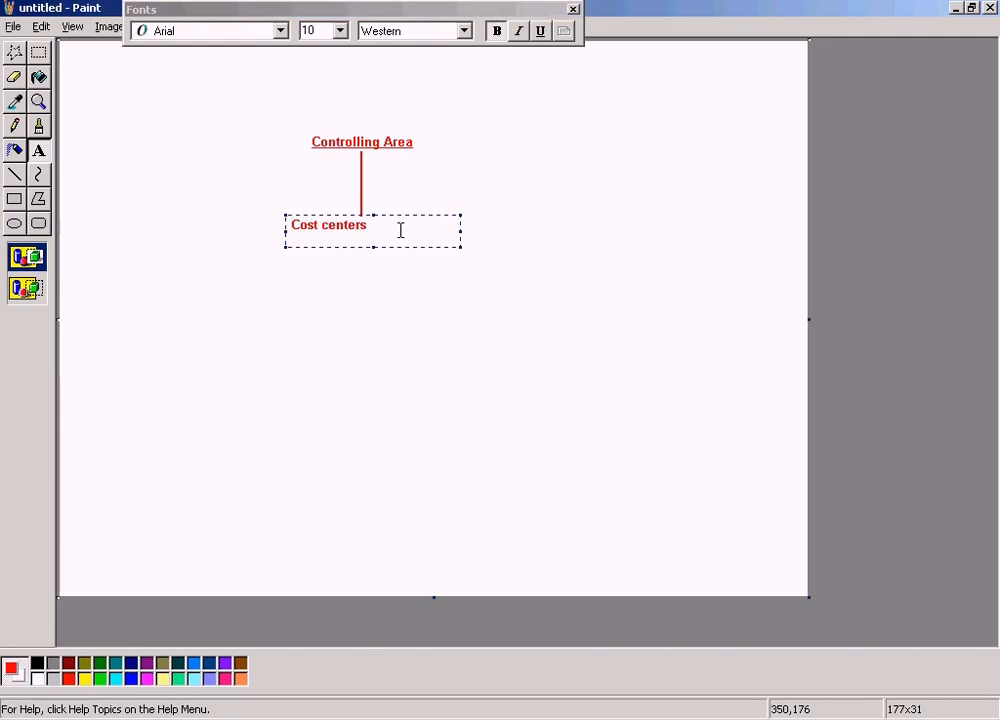
Move the label one line down in its text box, reword it to "Cost center A" and copy it.
key("Return")
left_click_drag(400, 231, 405, 237)
left_click(390, 243)
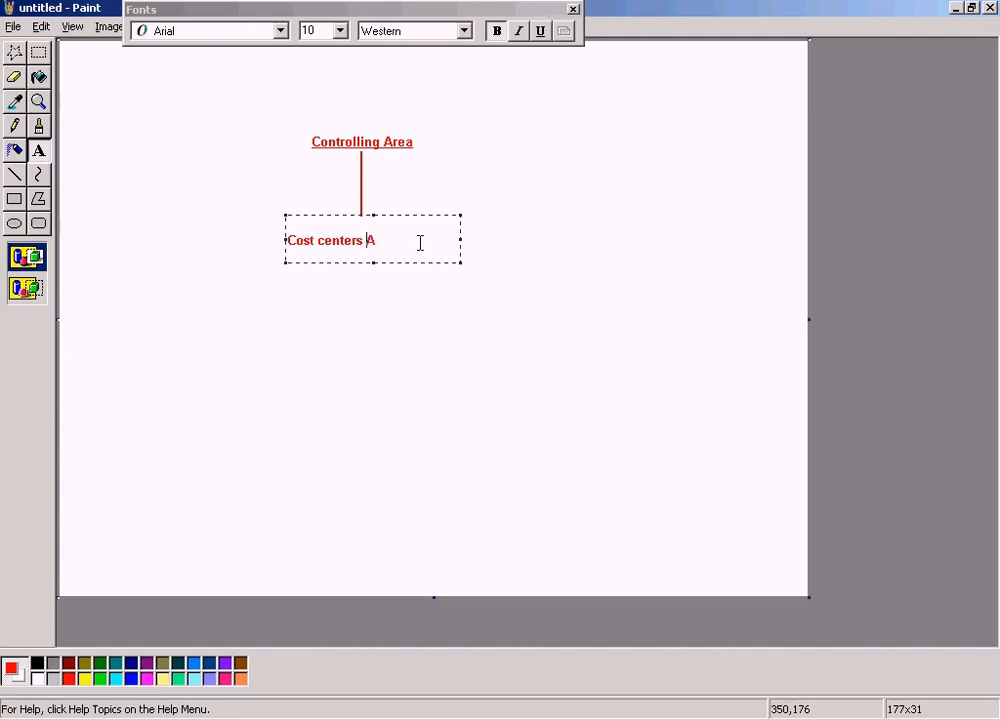
key("BackSpace")
key("ctrl+a")
key("ctrl+c")
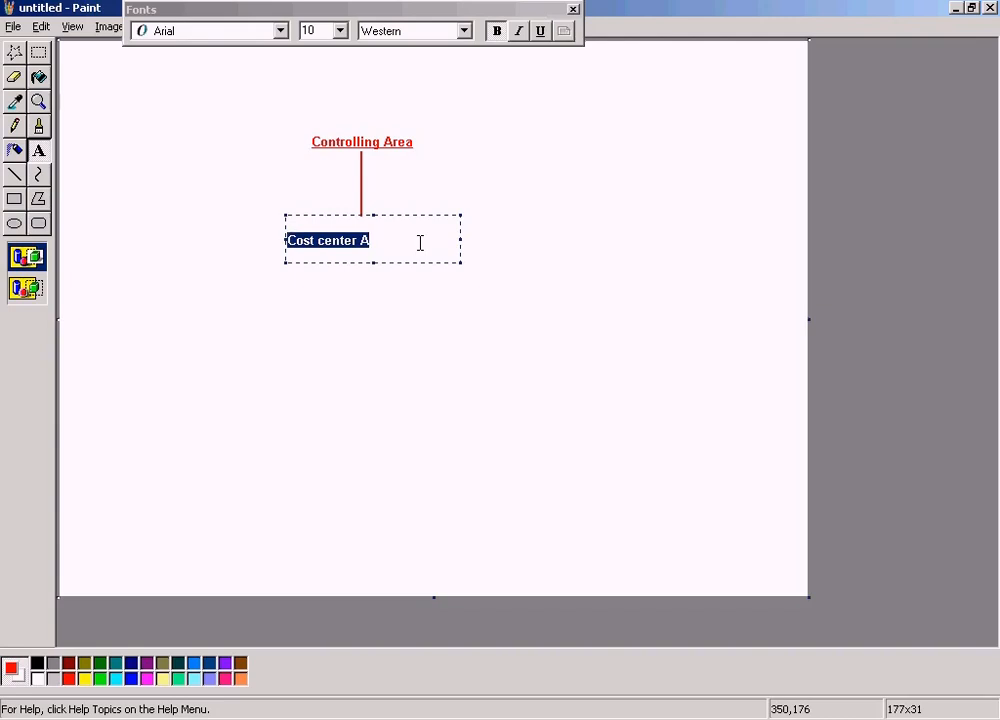
left_click(420, 243)
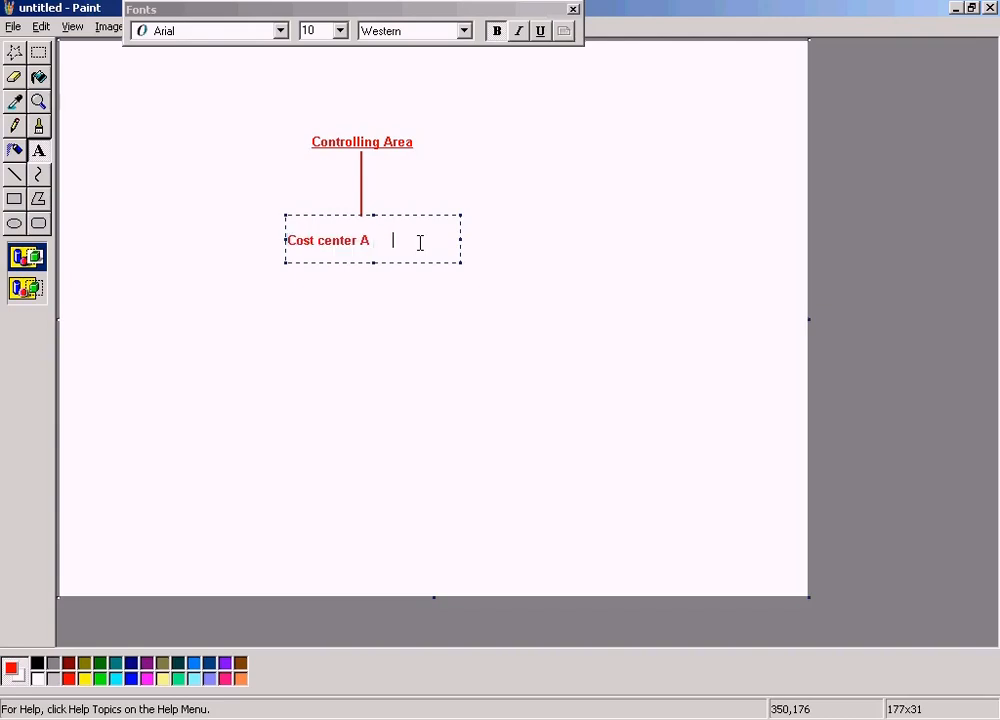
Widen the "Cost center A" text box on both sides to make room for a row of labels.
key("ctrl+v")
left_click(506, 393)
left_click_drag(285, 240, 118, 226)
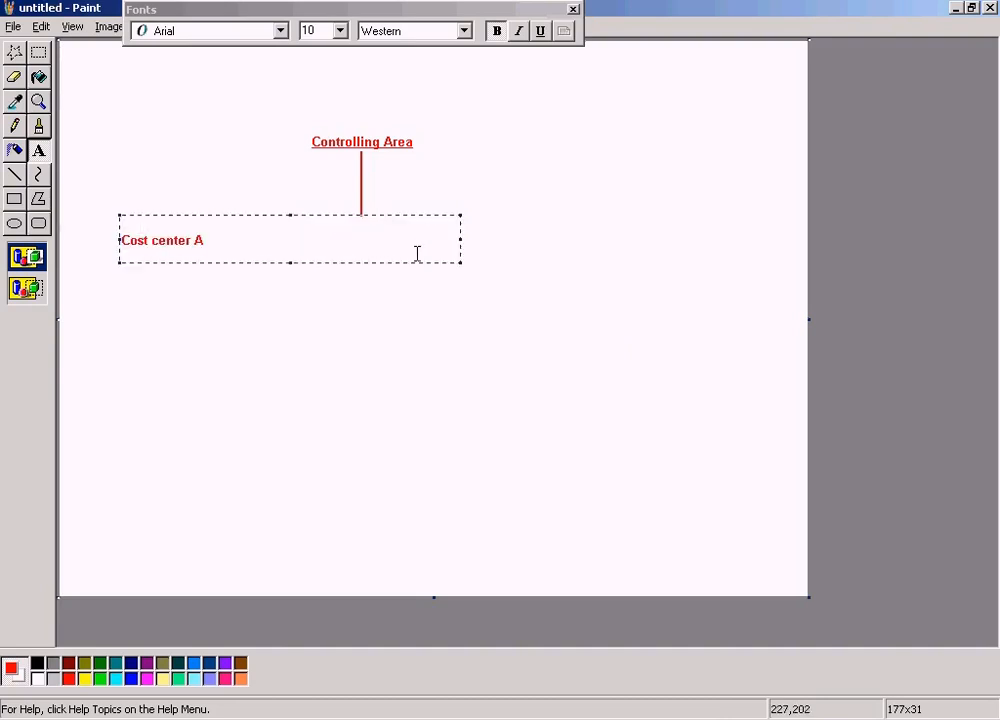
left_click_drag(459, 240, 683, 250)
Add the labels "Cost center B", "Cost center C" and "Cost center D" beside Cost center A and shift the row down and inward.
key("ctrl+v")
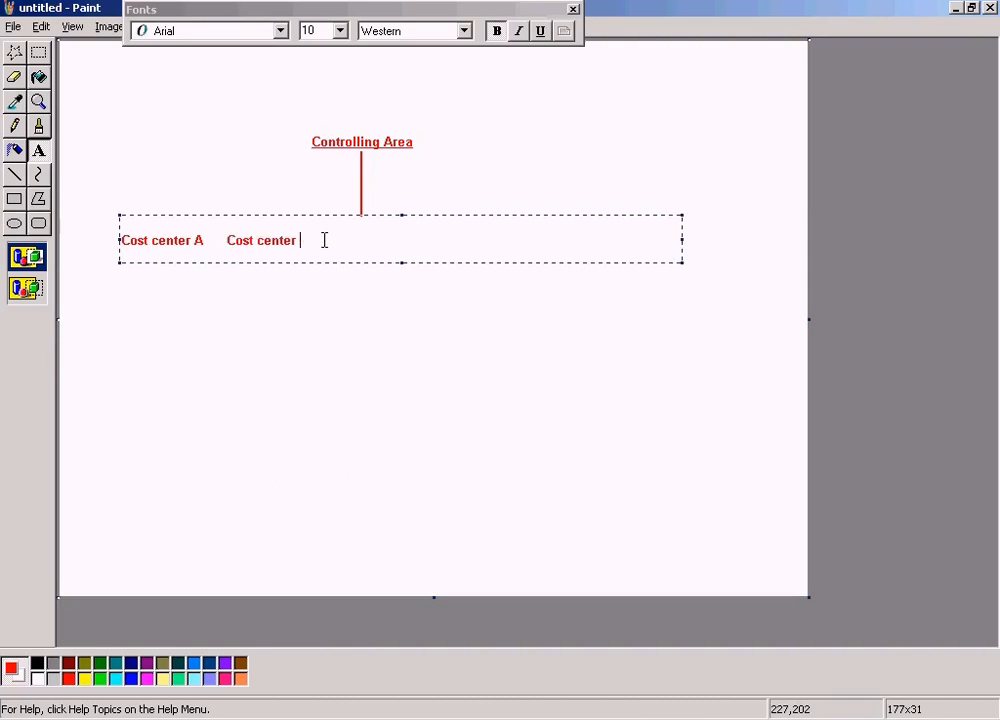
key("ctrl+v")
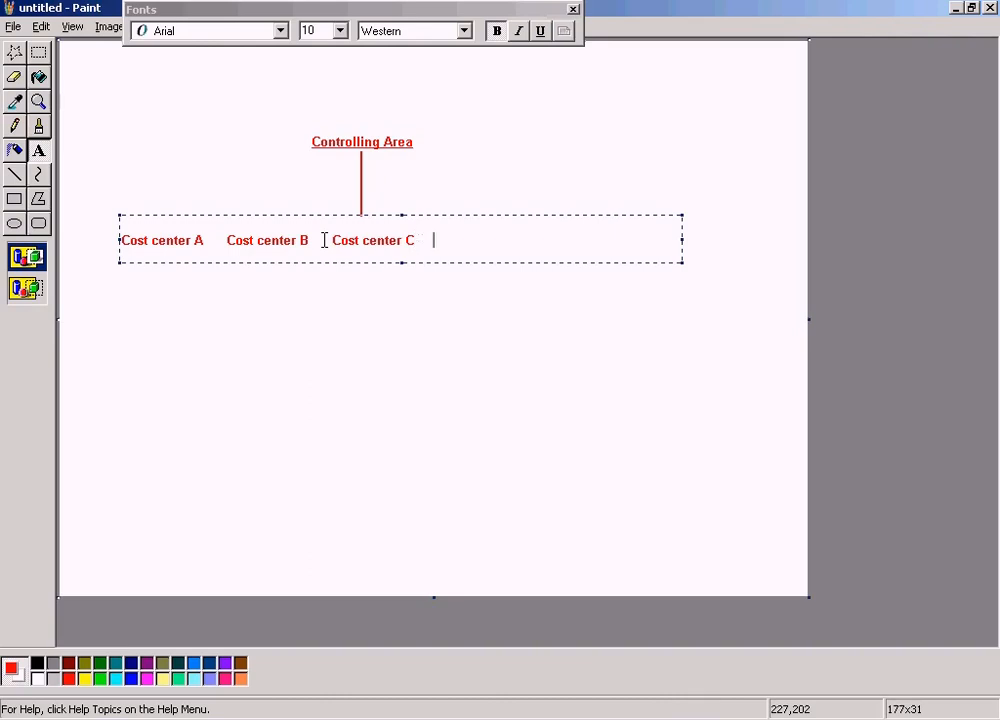
key("ctrl+v")
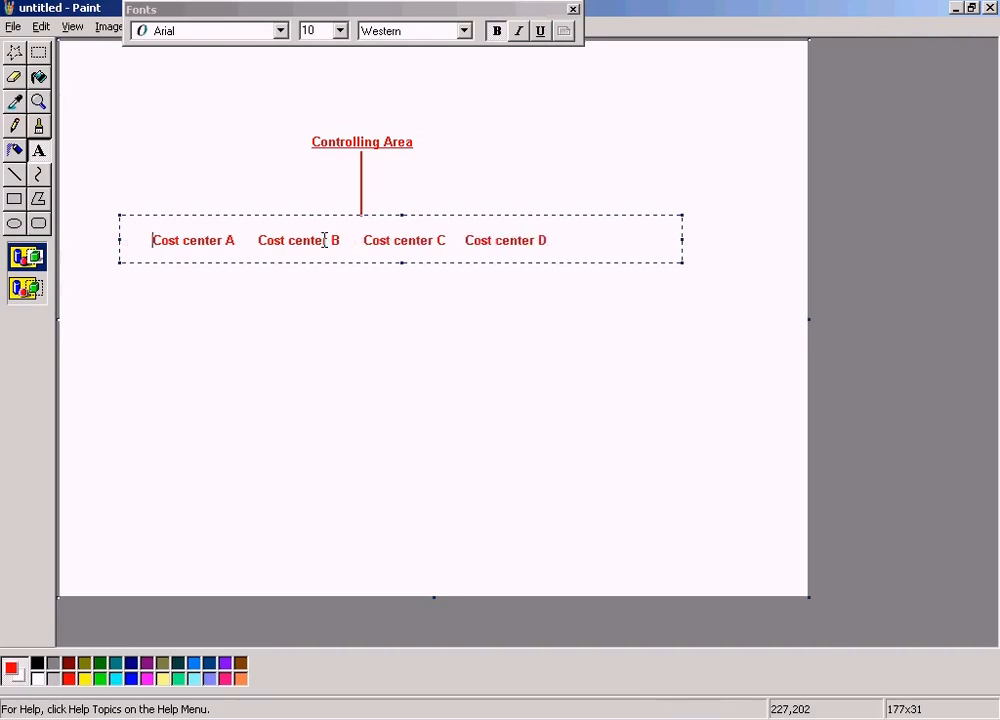
key("Return")
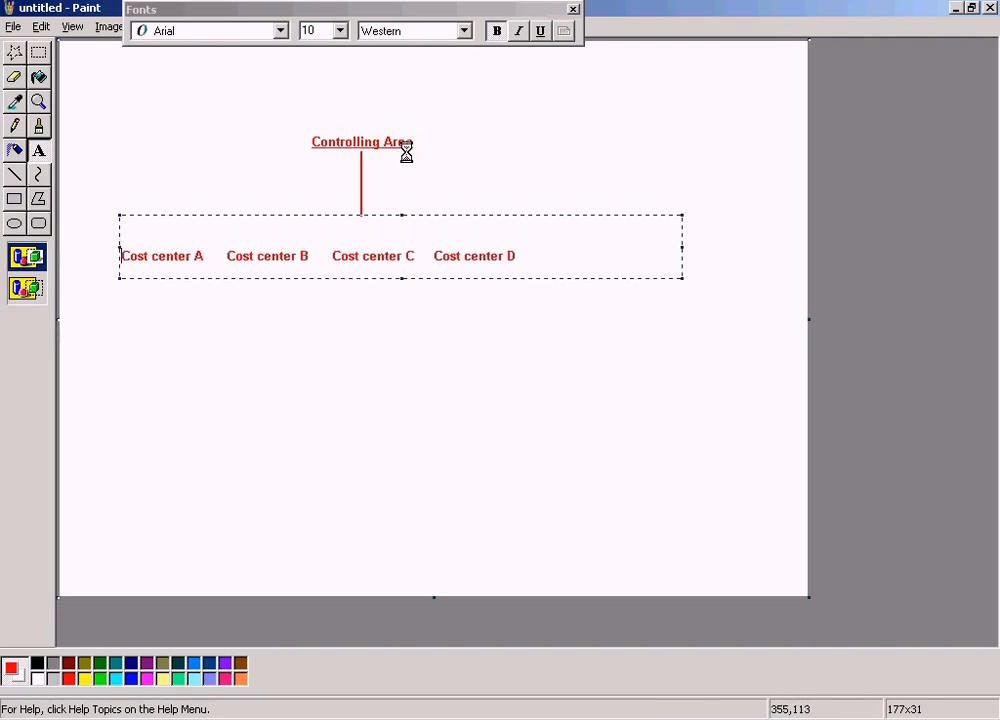
left_click(618, 147)
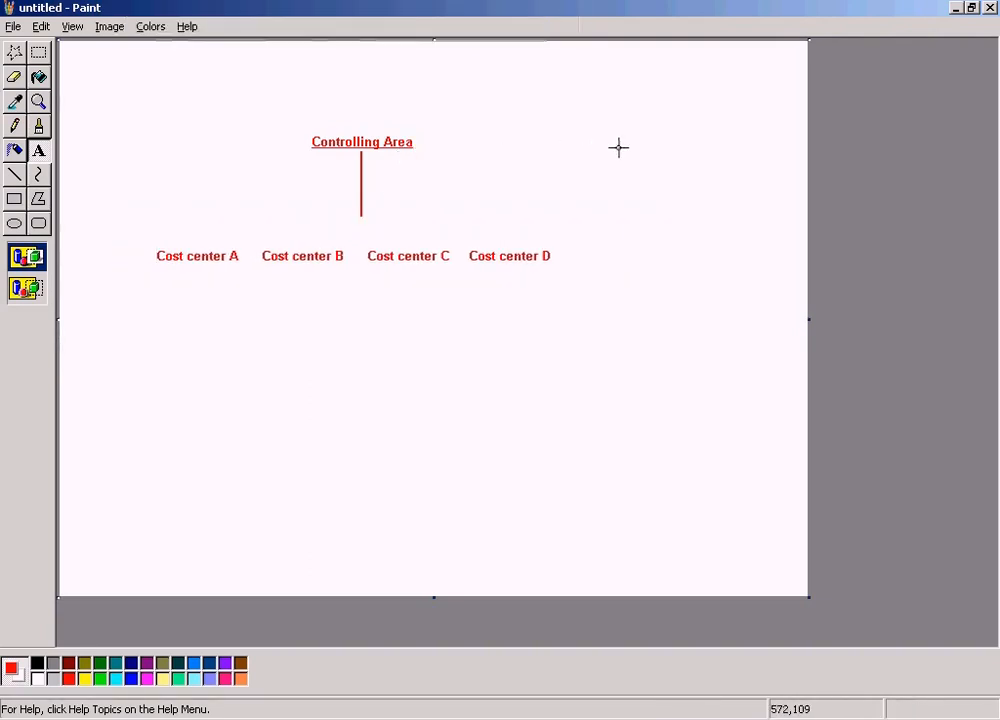
Draw a red horizontal line above the cost center row, with a short vertical branch down to each of Cost centers A to D.
left_click(18, 178)
left_click_drag(202, 218, 519, 218)
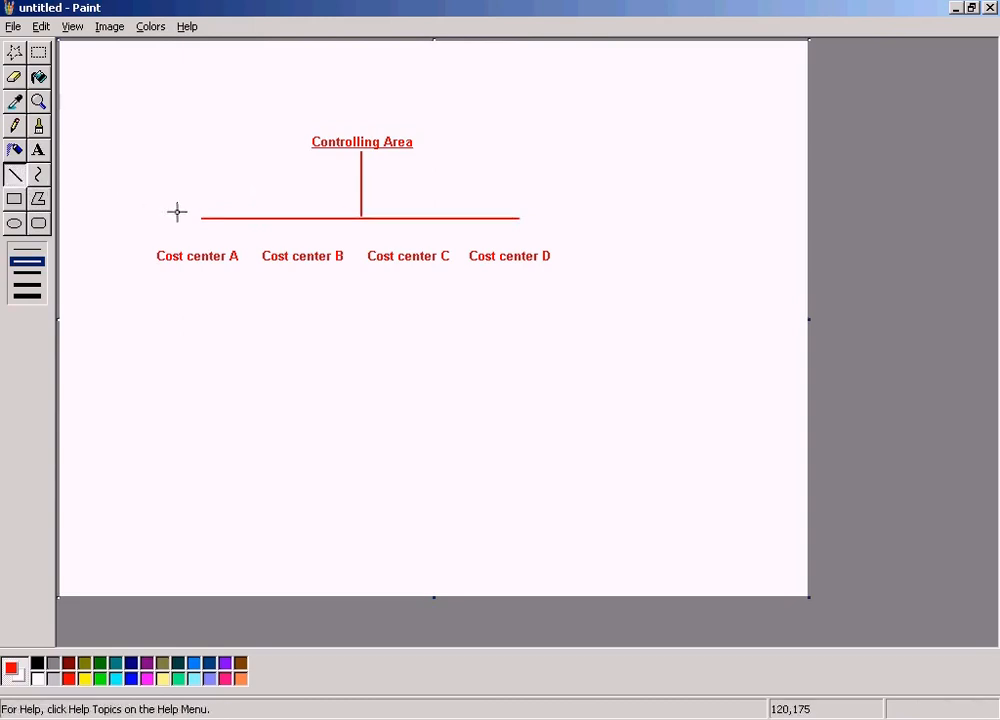
left_click_drag(202, 218, 202, 233)
left_click_drag(314, 218, 314, 238)
left_click_drag(409, 220, 411, 251)
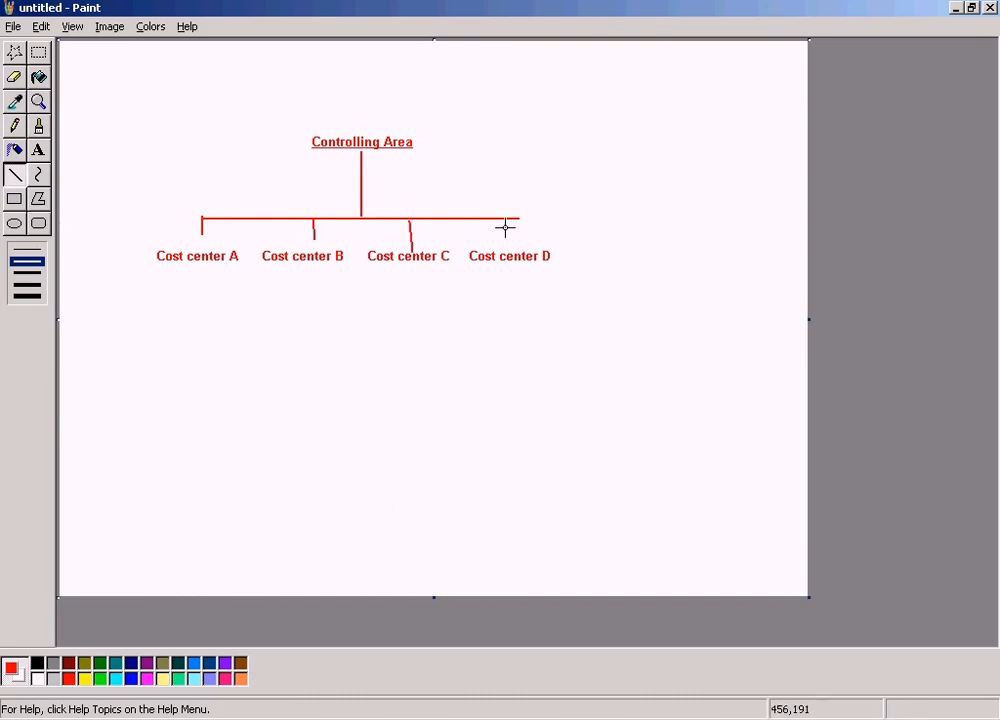
key("ctrl+z")
left_click_drag(404, 219, 405, 240)
left_click_drag(519, 217, 519, 236)
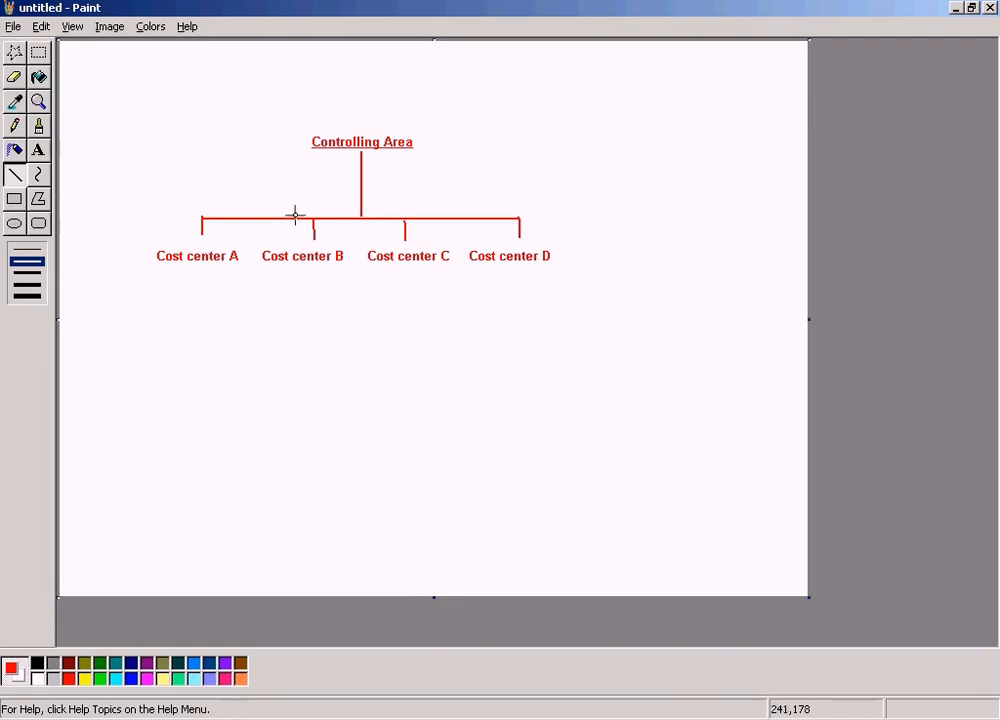
Point out the "Controlling Area" heading and the cost center row with temporary rectangular selections, leaving nothing selected.
left_click(39, 53)
left_click_drag(285, 117, 450, 158)
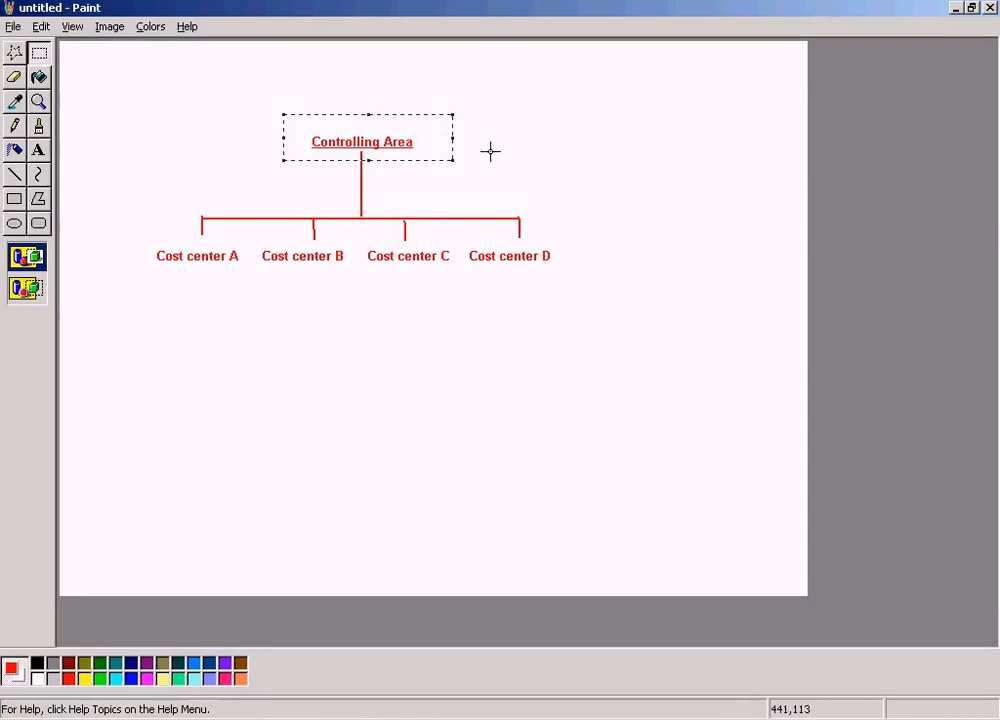
left_click(39, 52)
left_click_drag(141, 203, 565, 311)
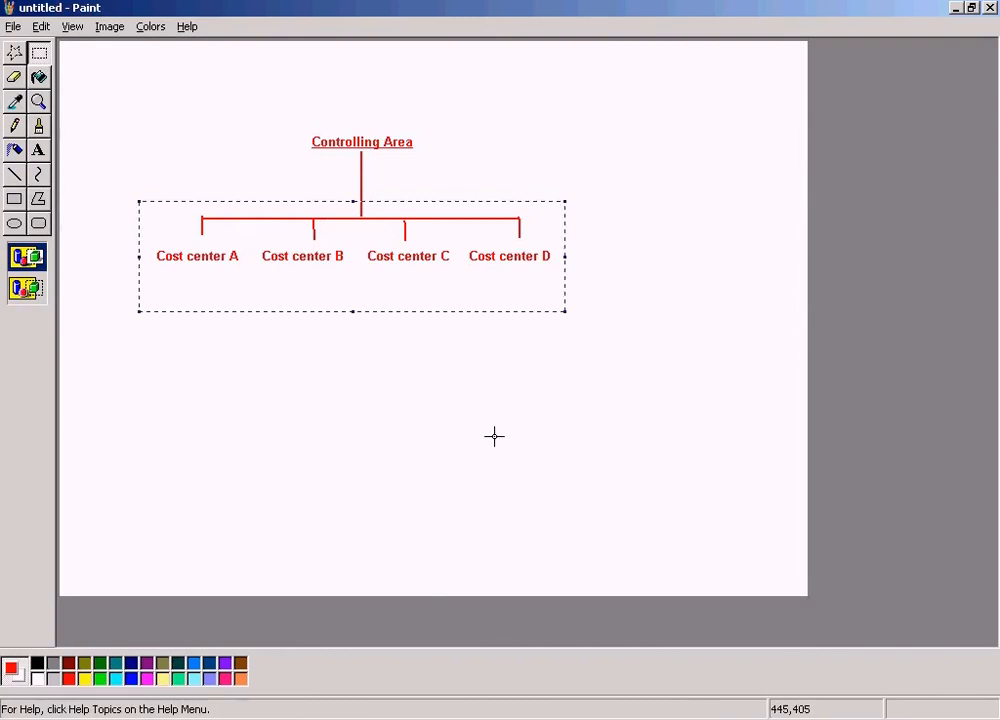
left_click(525, 197)
left_click(40, 55)
left_click_drag(300, 124, 461, 161)
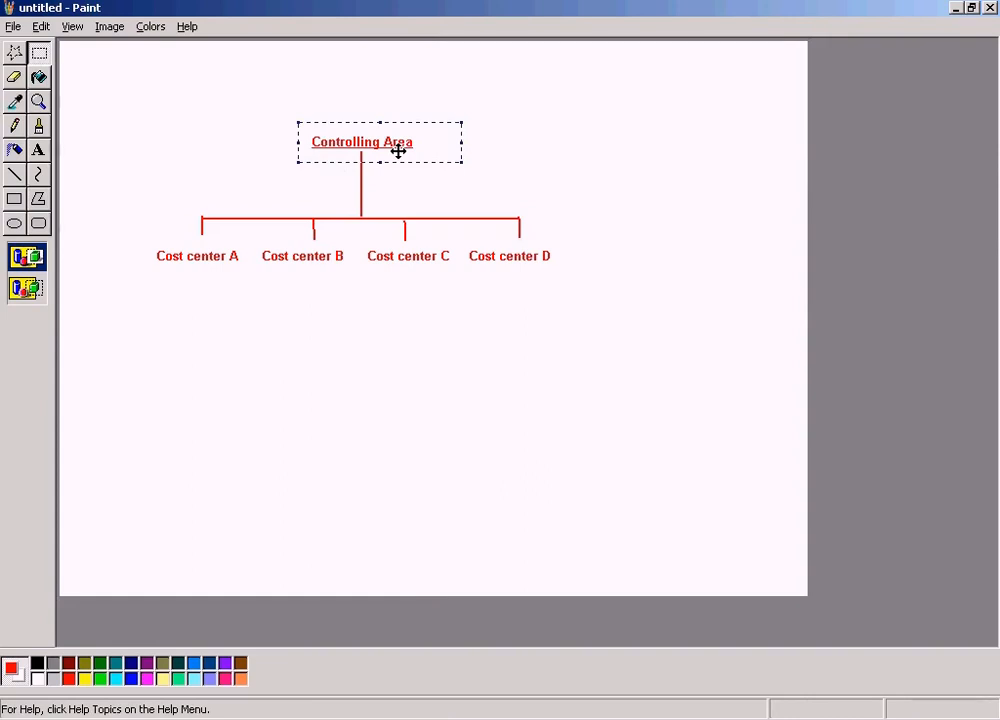
left_click(608, 155)
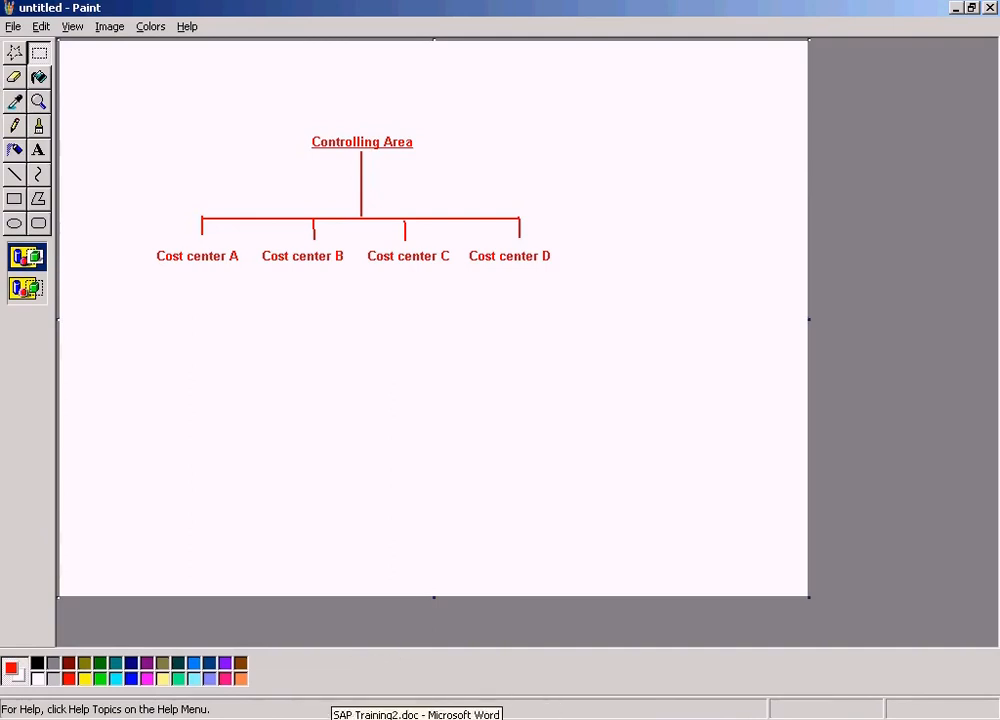
Switch to the SAP Display IMG window, viewing the open G/L account document for company code SUN on the way.
left_click(330, 714)
left_click(330, 718)
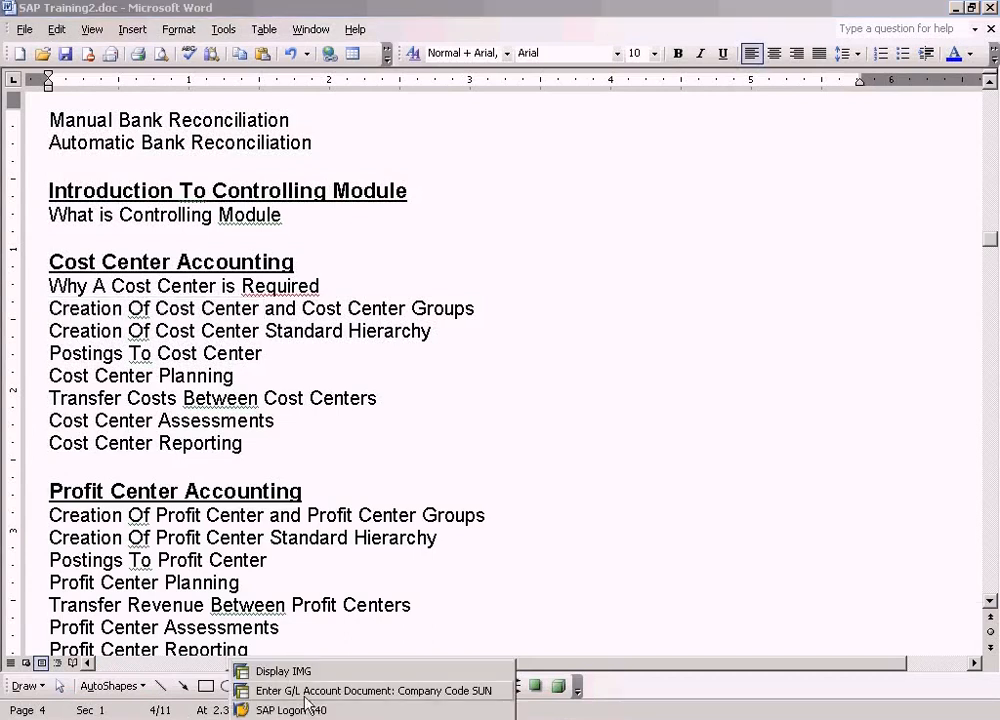
left_click(302, 668)
left_click(330, 718)
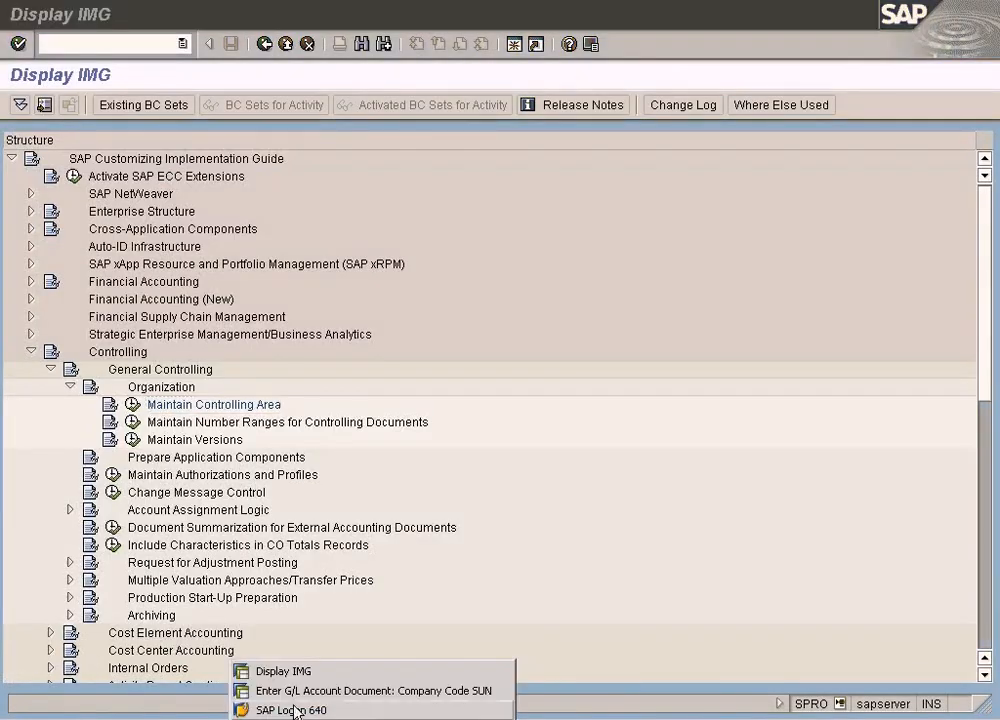
left_click(250, 692)
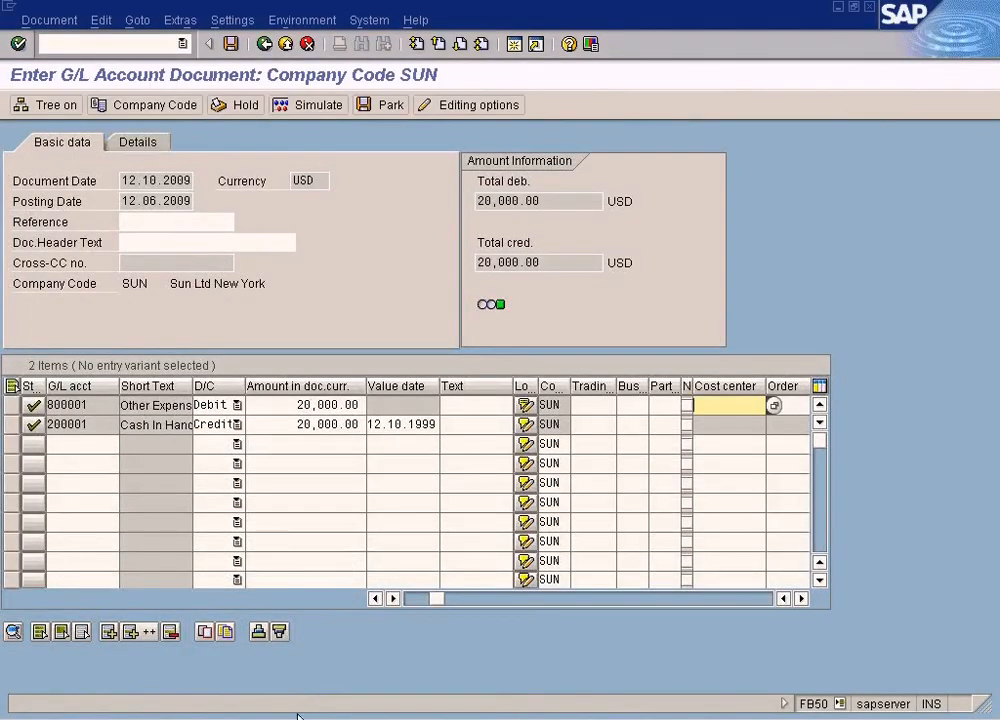
left_click(330, 716)
left_click(265, 671)
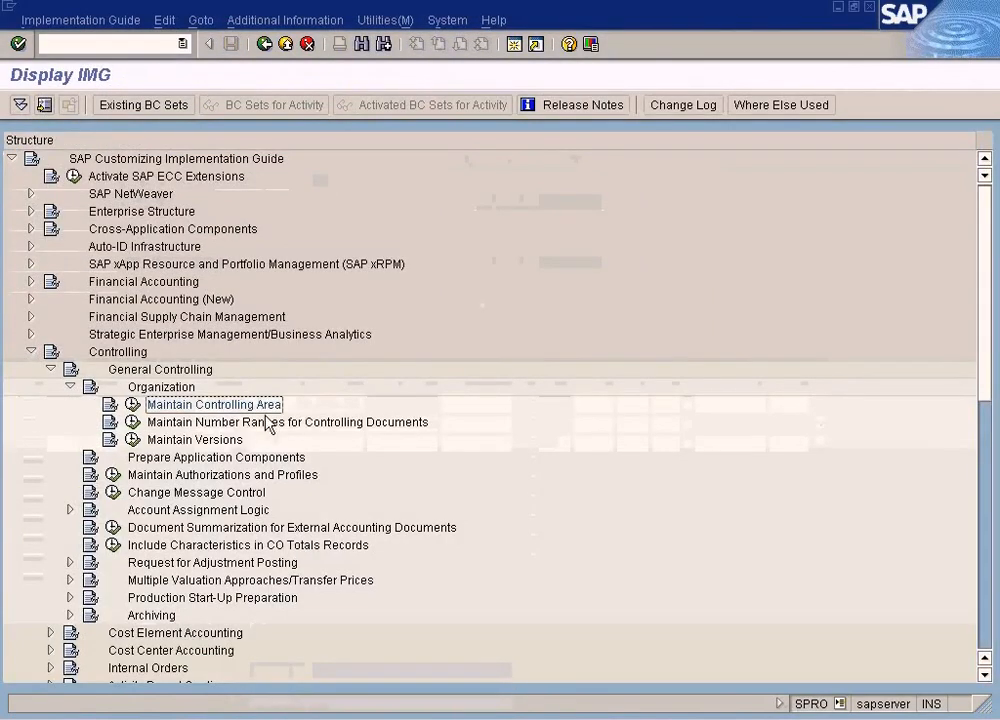
Under Controlling, General Controlling, Organization, open Maintain Controlling Area and choose its Maintain Controlling Area activity.
left_click(108, 353)
left_click(176, 372)
left_click(160, 388)
left_click(166, 405)
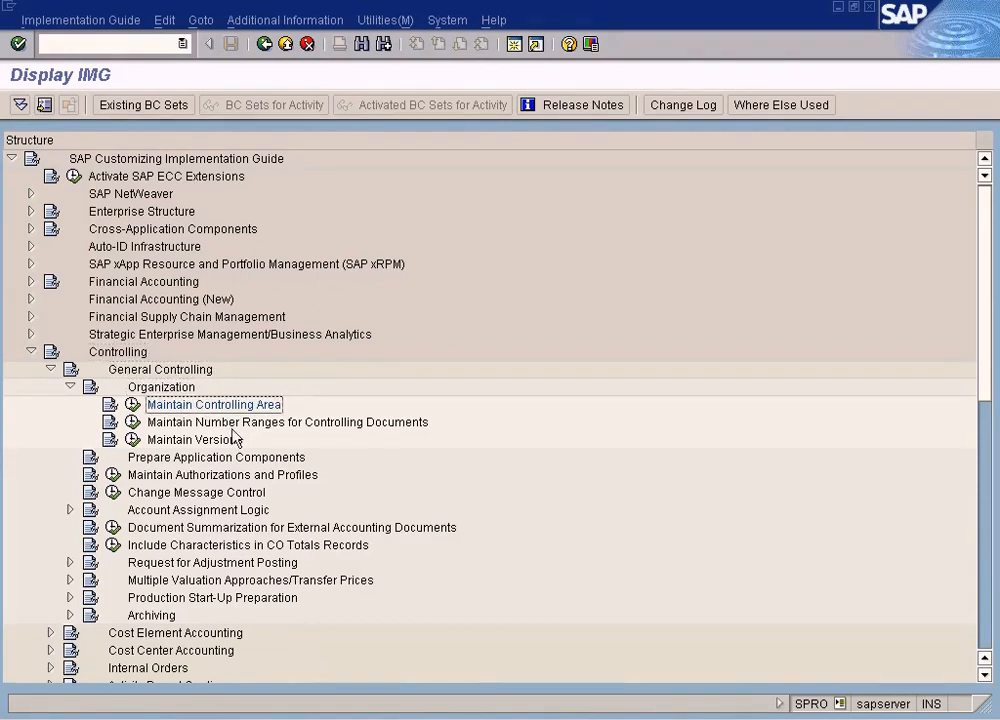
double_click(176, 405)
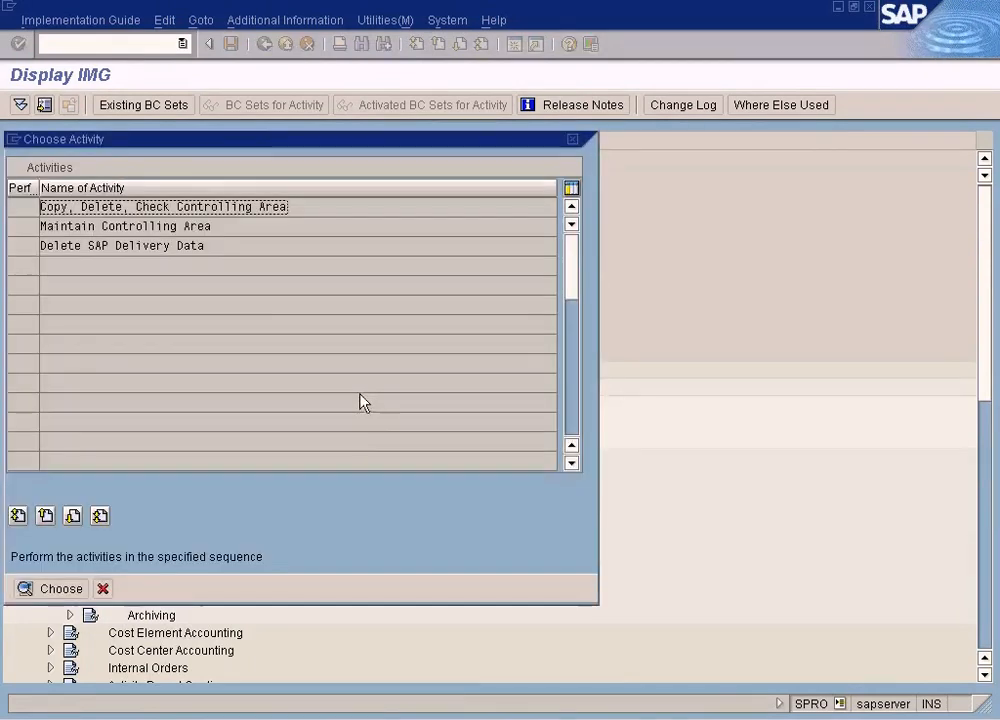
left_click(186, 228)
double_click(187, 229)
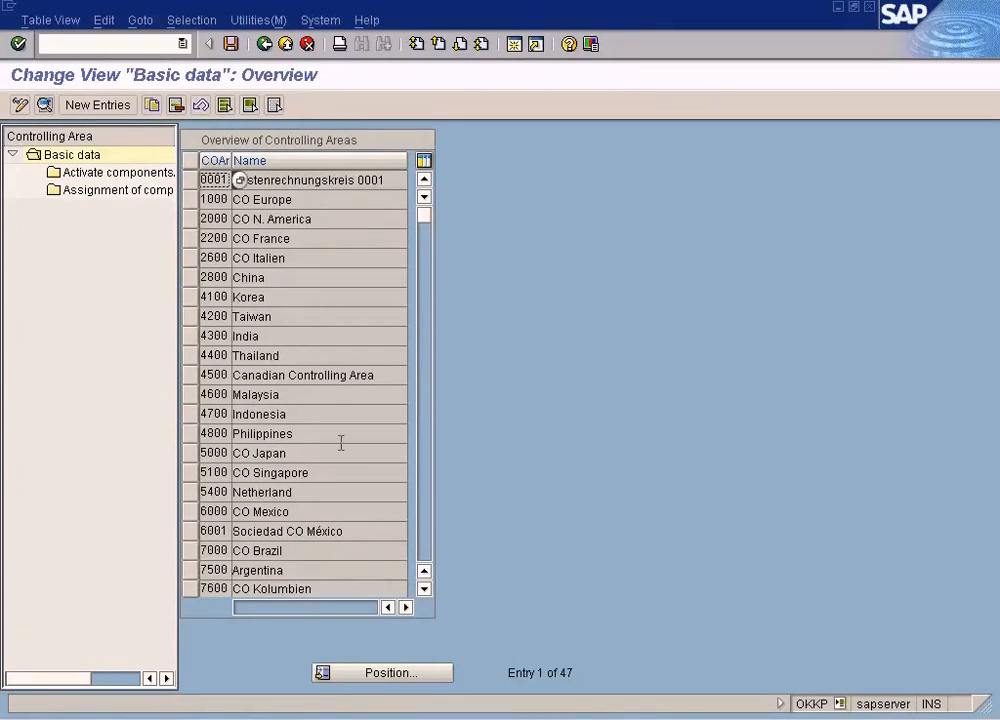
Browse the overview of controlling areas and open the details of R300, IDES Retail INC US.
left_click(430, 545)
left_click(429, 545)
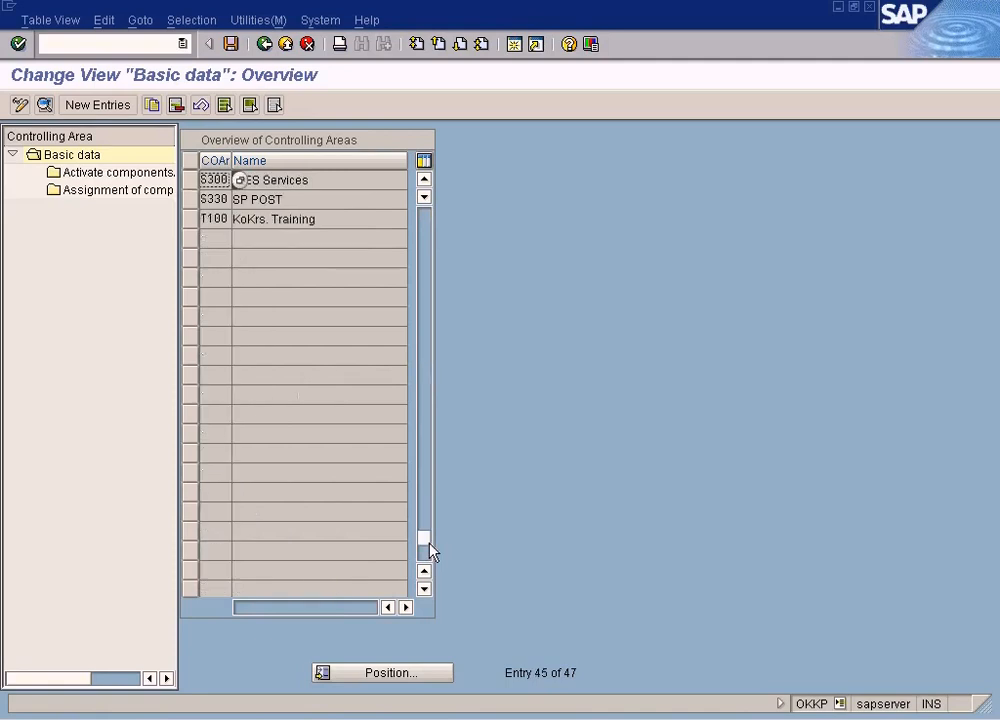
left_click(421, 292)
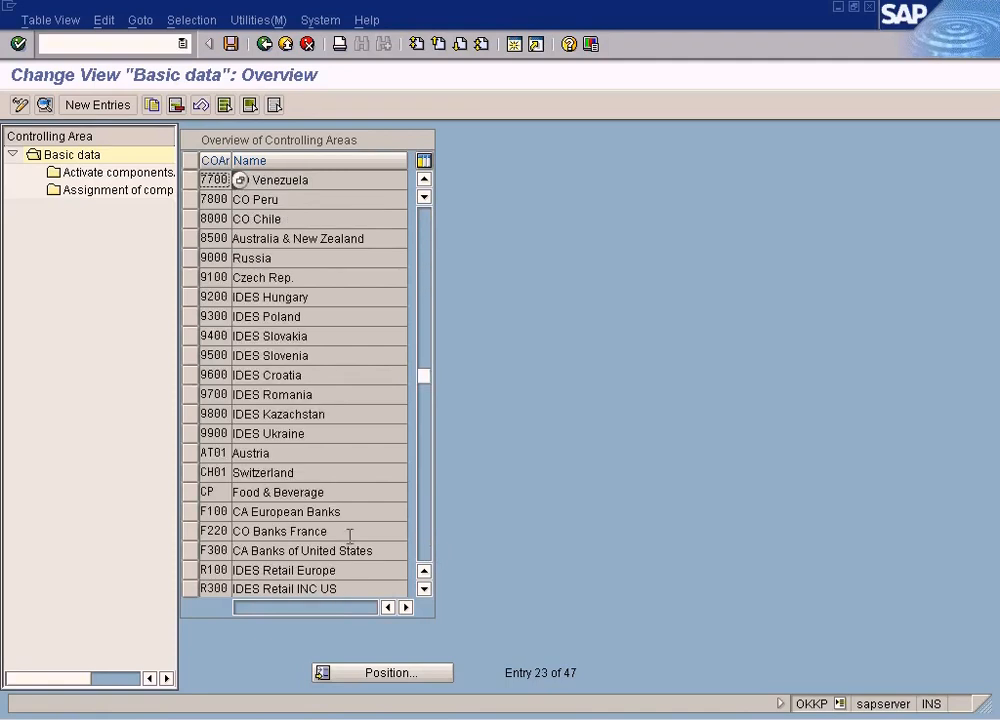
left_click(321, 588)
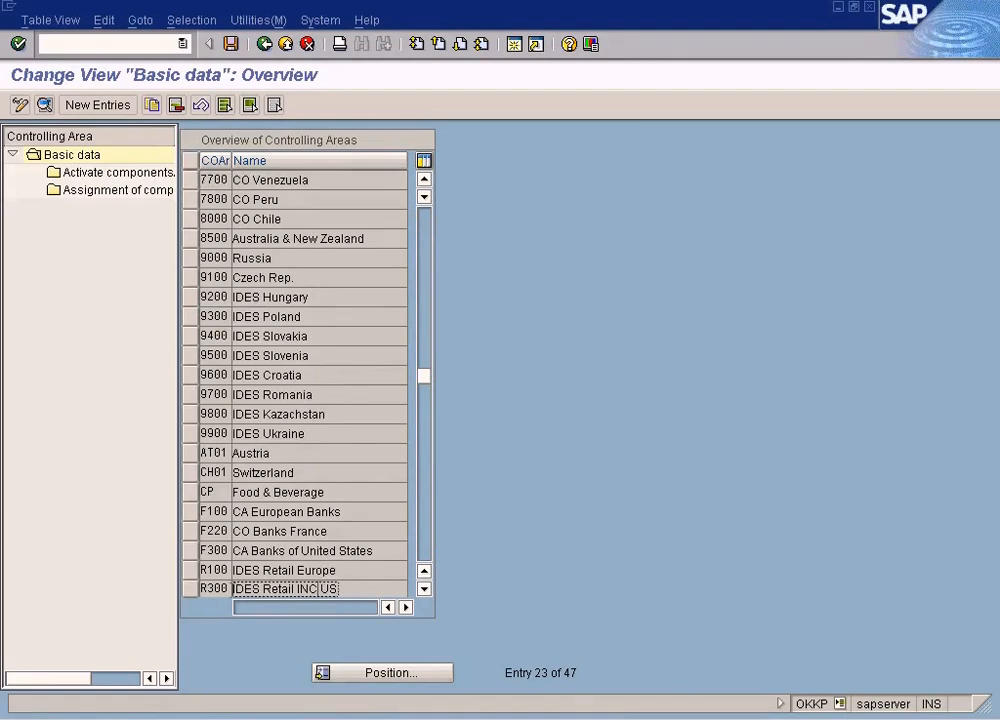
double_click(265, 589)
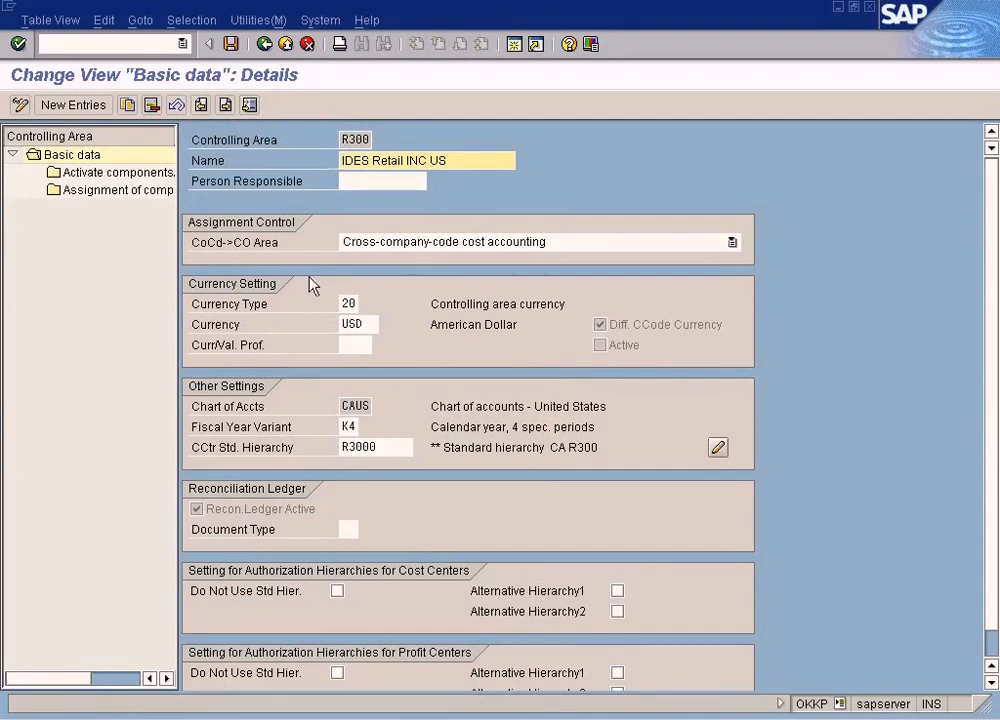
Examine the currency settings of controlling area R300 and highlight its currency code.
scroll(700, 390, "down", 1)
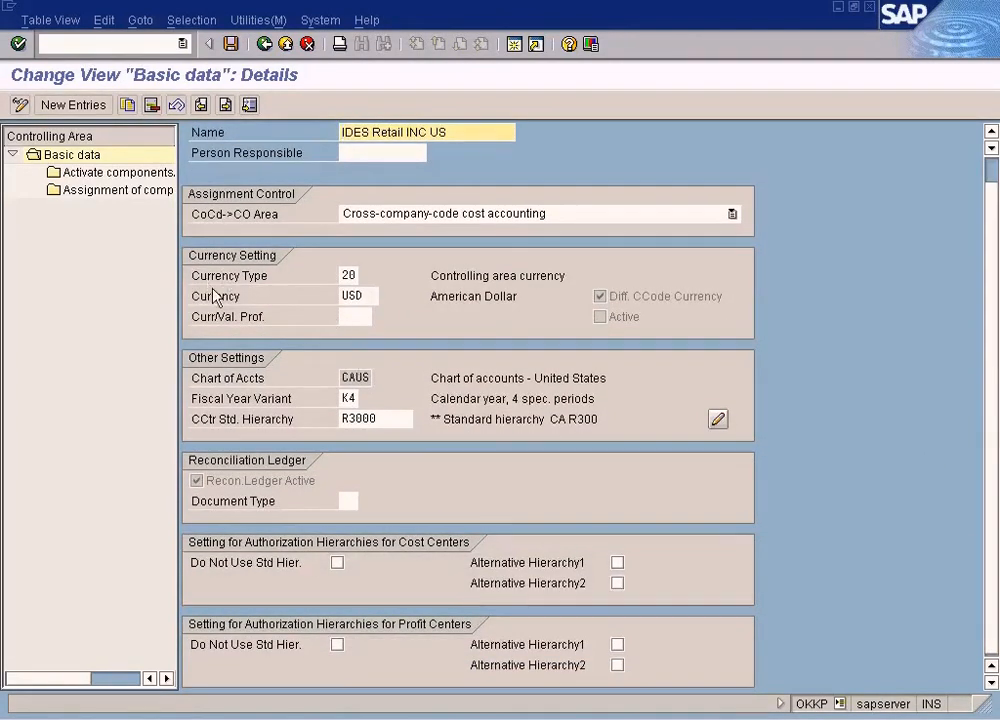
left_click(362, 295)
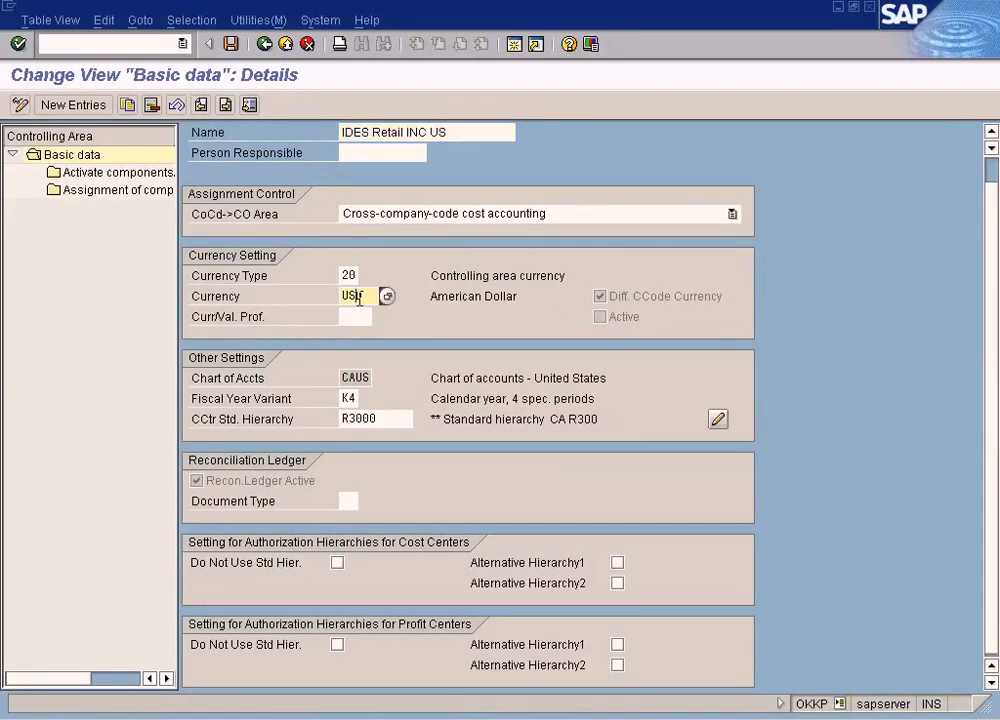
double_click(364, 295)
Switch to the Paint diagram, point out the "Controlling Area" heading with a rectangular selection, and return to the SAP window.
left_click(515, 692)
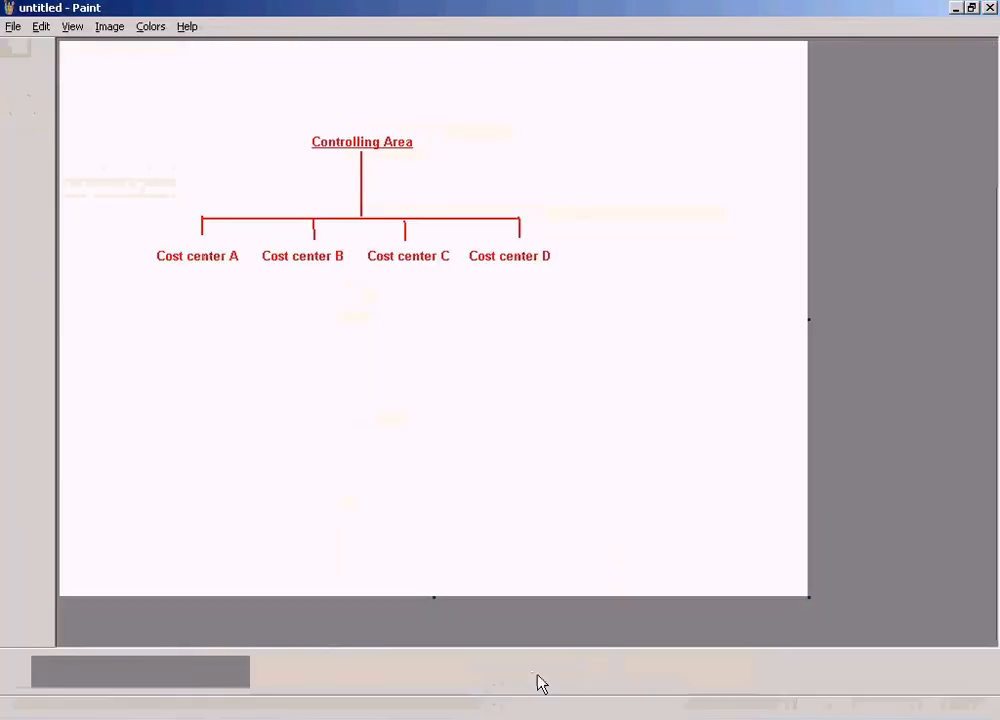
left_click_drag(291, 104, 455, 160)
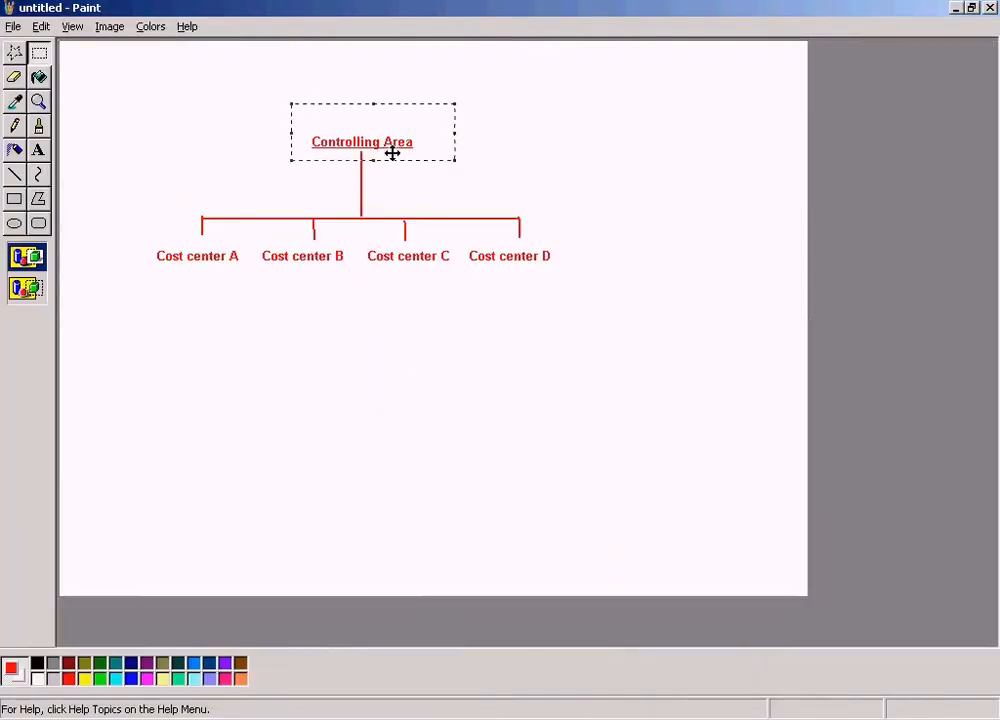
key("alt+Tab")
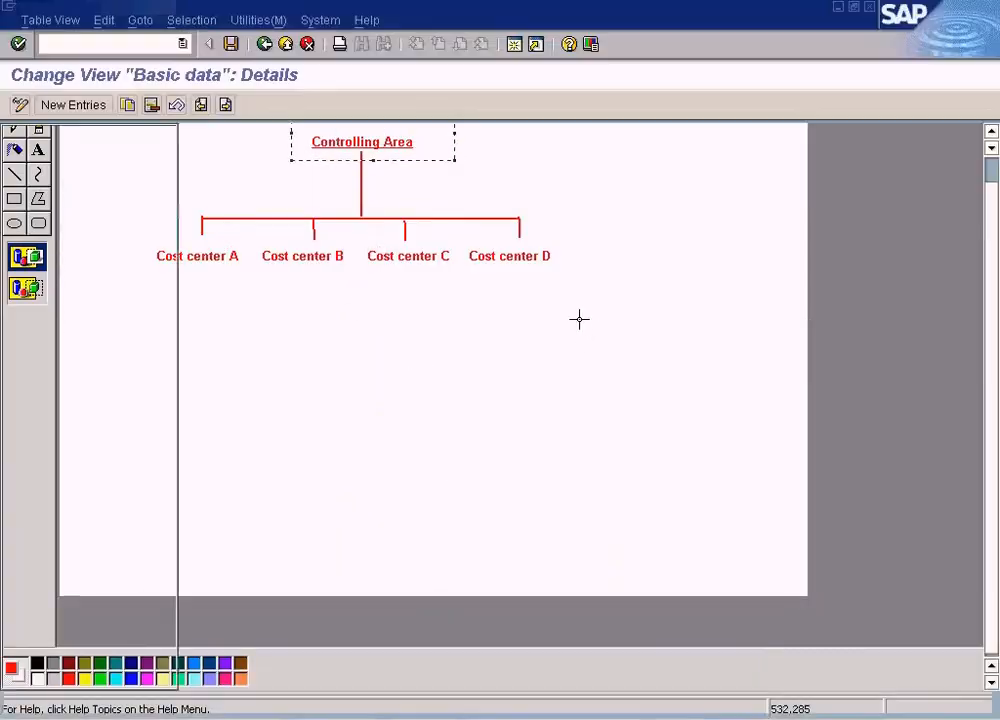
Check the fiscal year variant and chart of accounts of controlling area R300, and return to the overview of controlling areas.
left_click(989, 174)
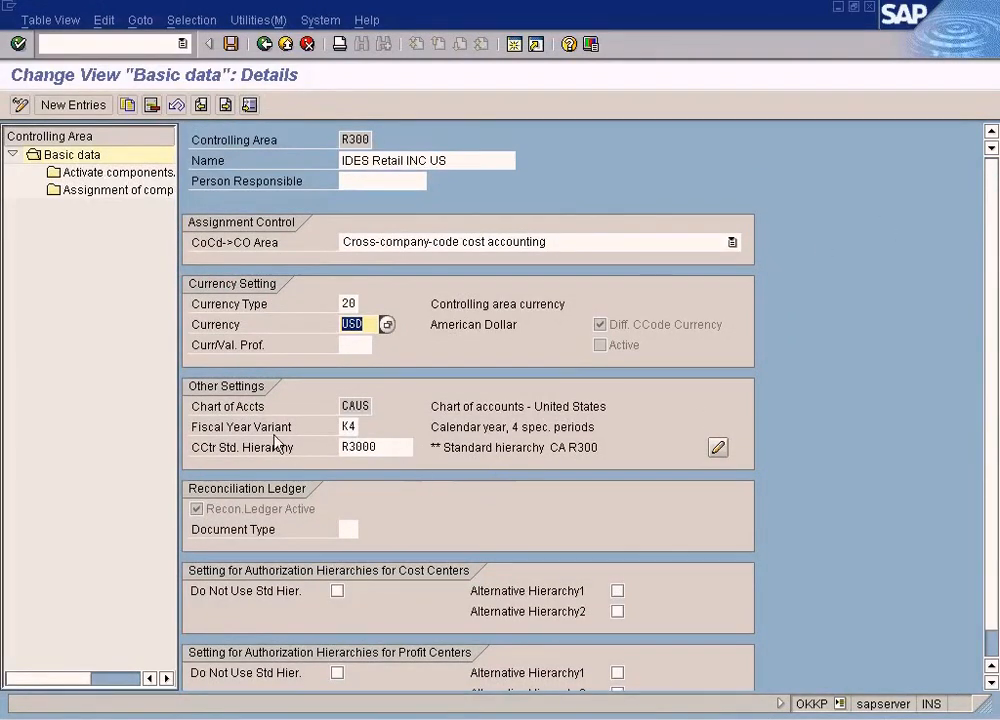
left_click(344, 426)
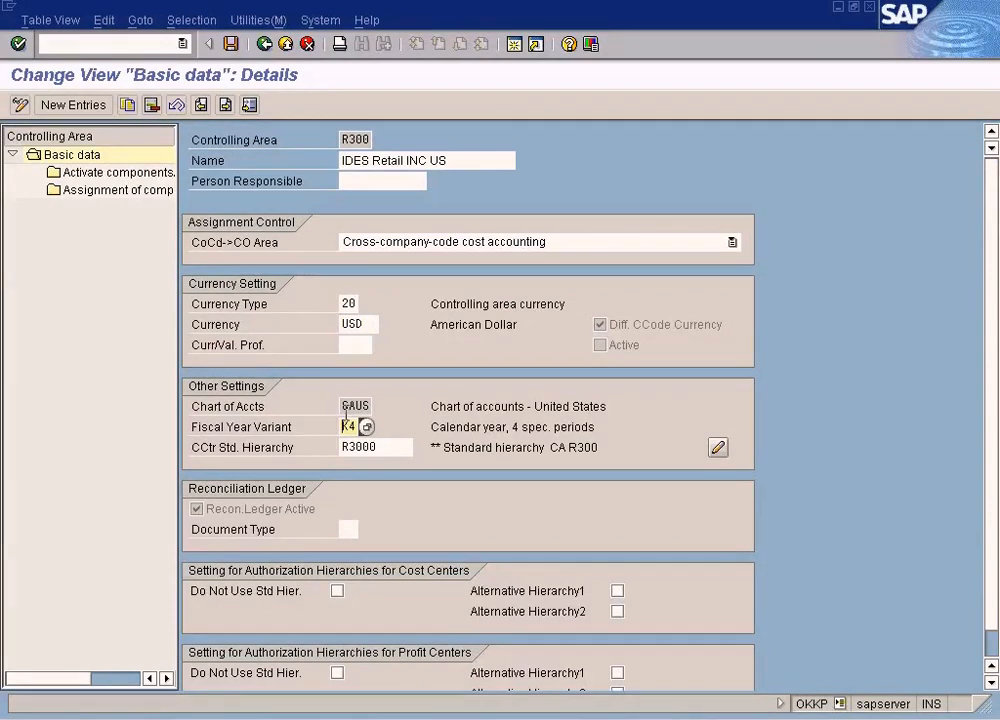
left_click(352, 406)
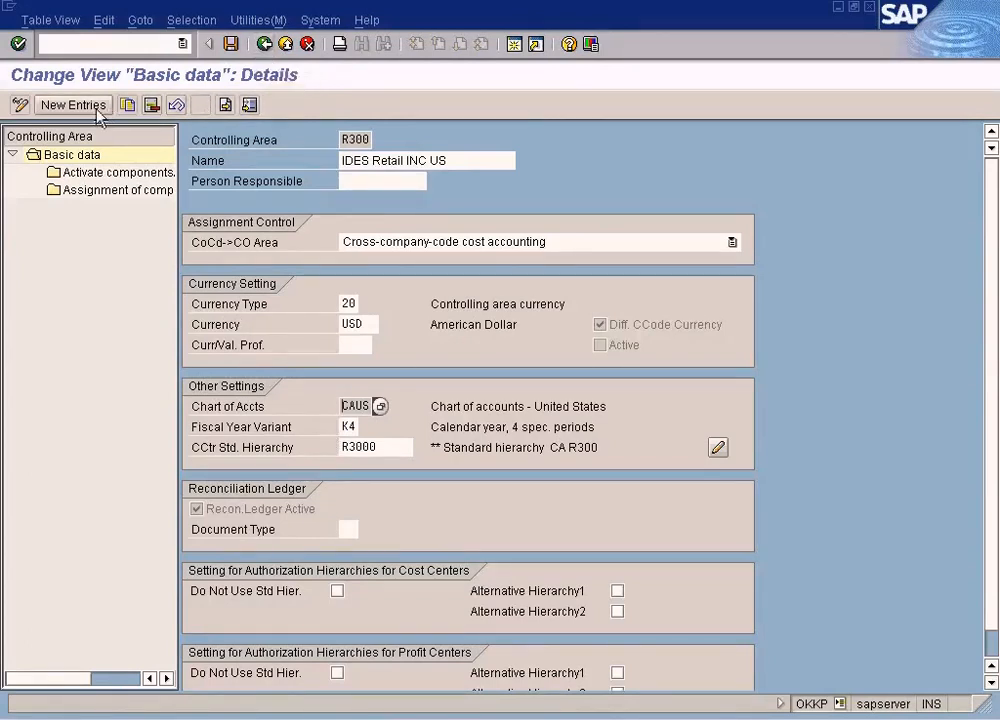
left_click(265, 44)
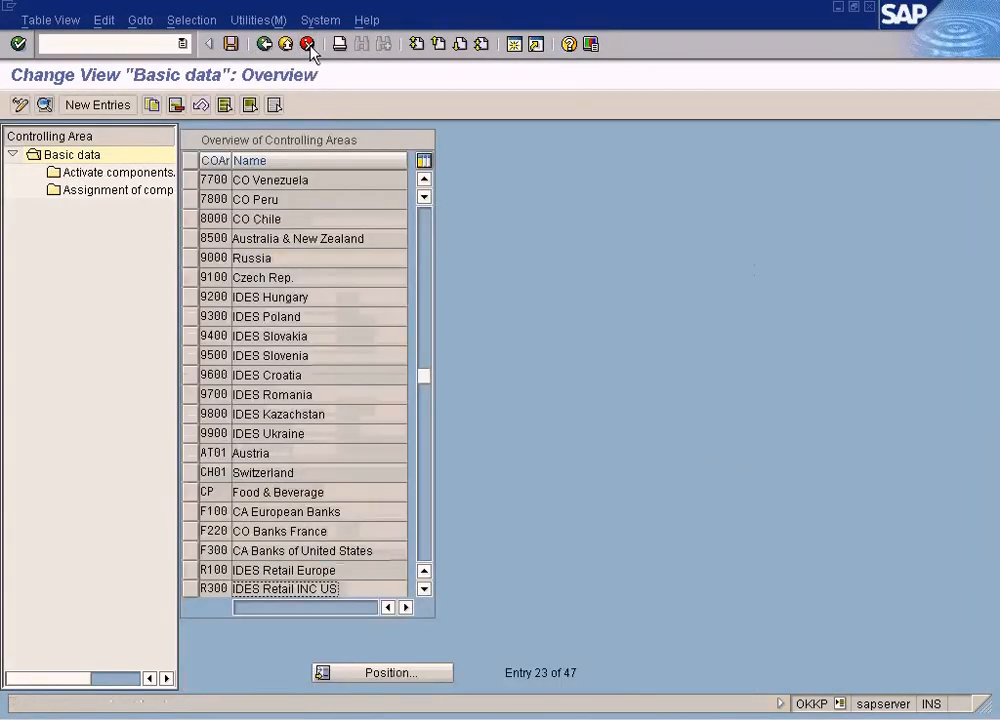
left_click(309, 46)
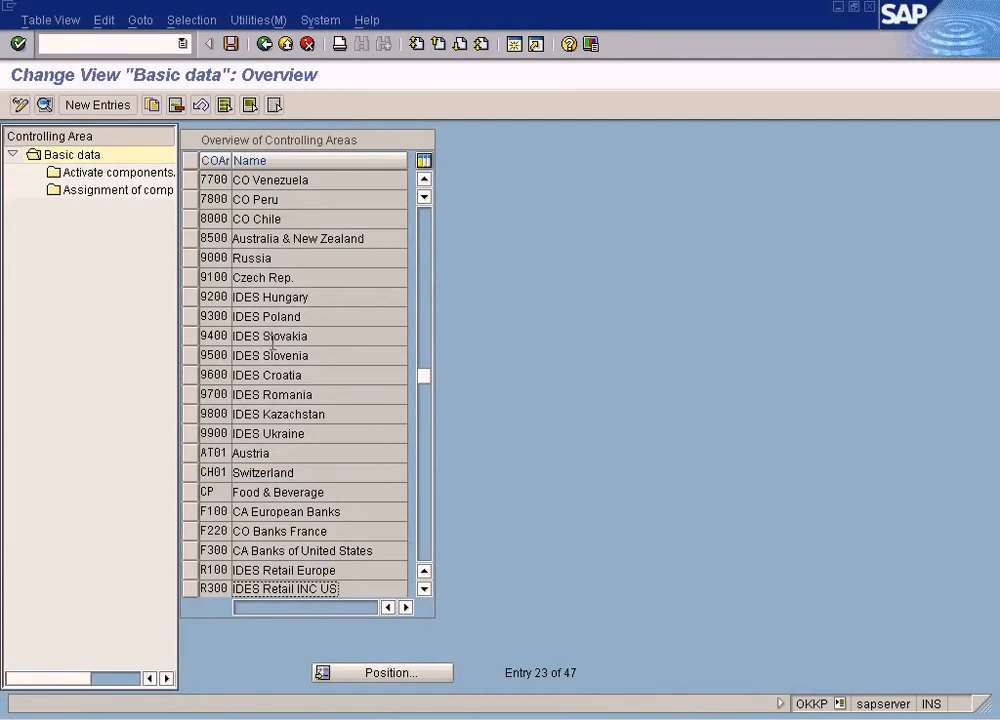
Start a new controlling area entry with the key SUN and the name "SUN Controlling Area".
left_click(97, 105)
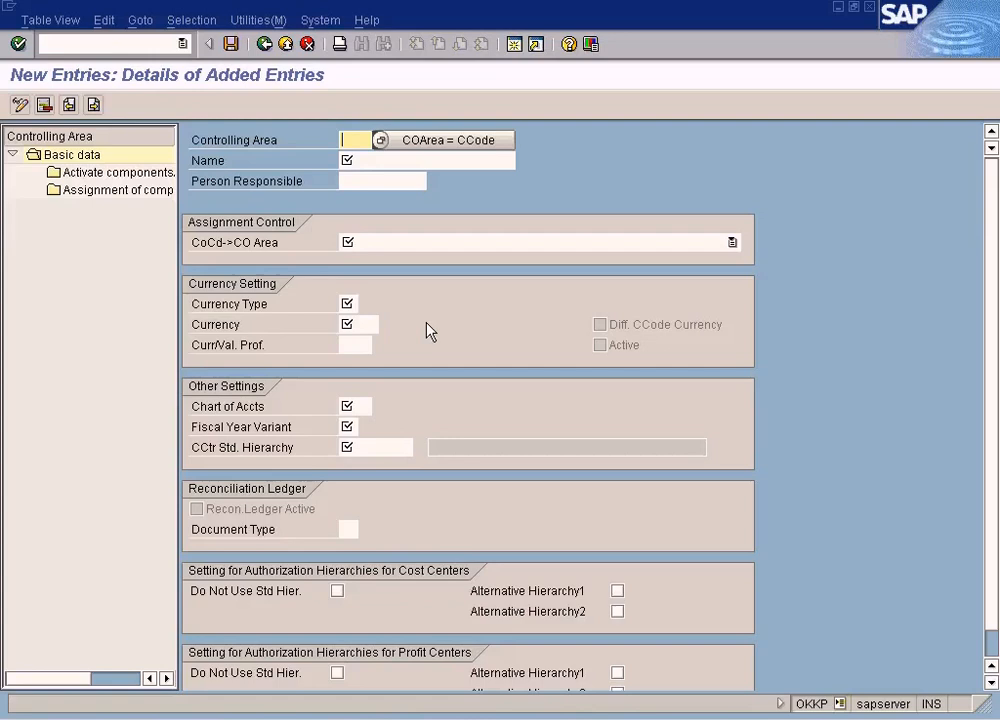
type("SUN")
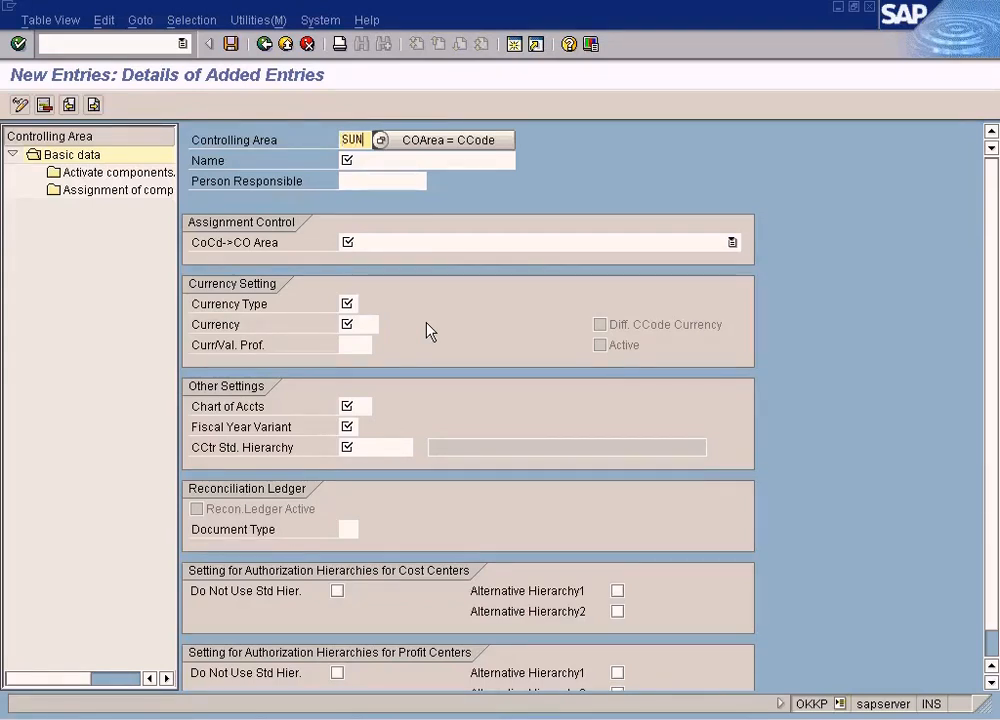
left_click(370, 160)
type("SUN Controlling Area")
key("Tab")
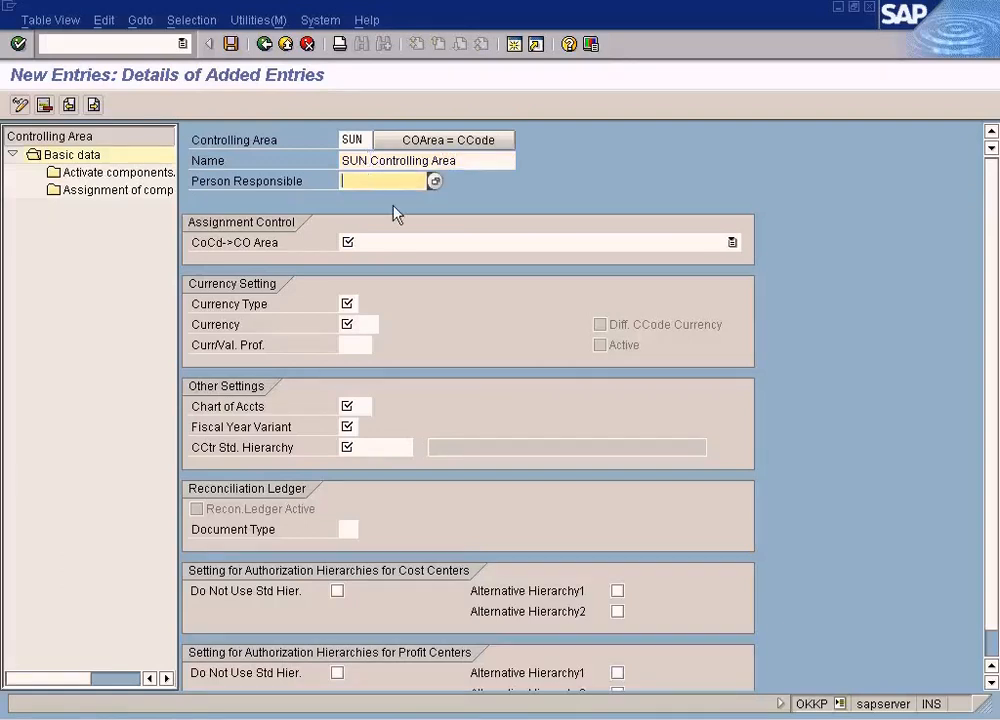
Set the assignment control between company code and controlling area to Cross-company-code cost accounting, reviewing the available options.
left_click(729, 243)
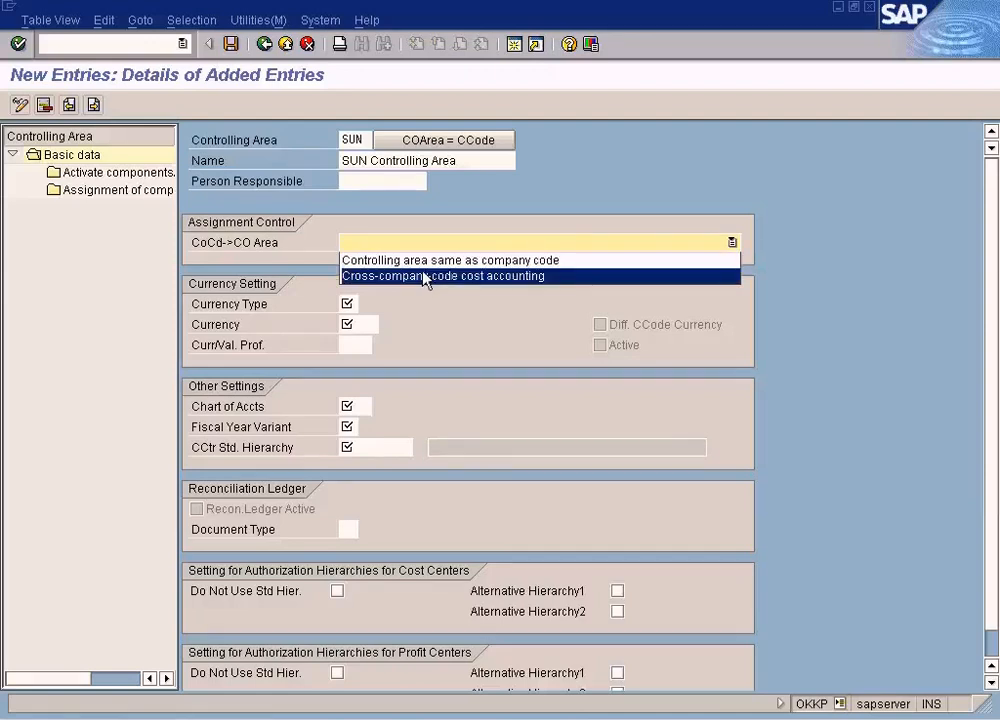
left_click(424, 277)
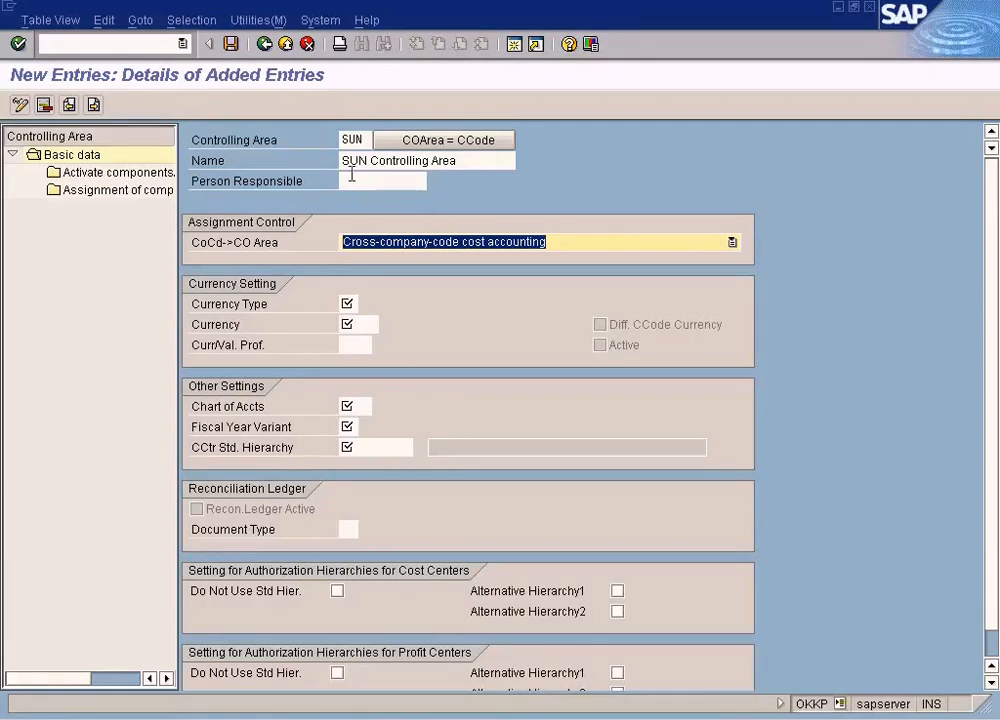
left_click(732, 242)
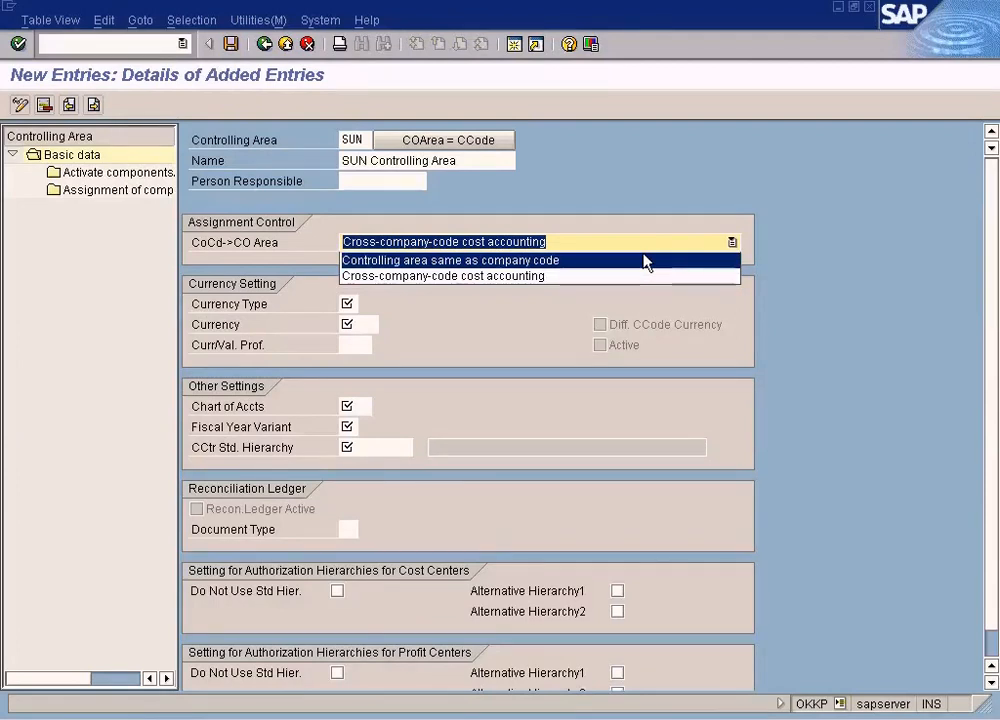
left_click(651, 137)
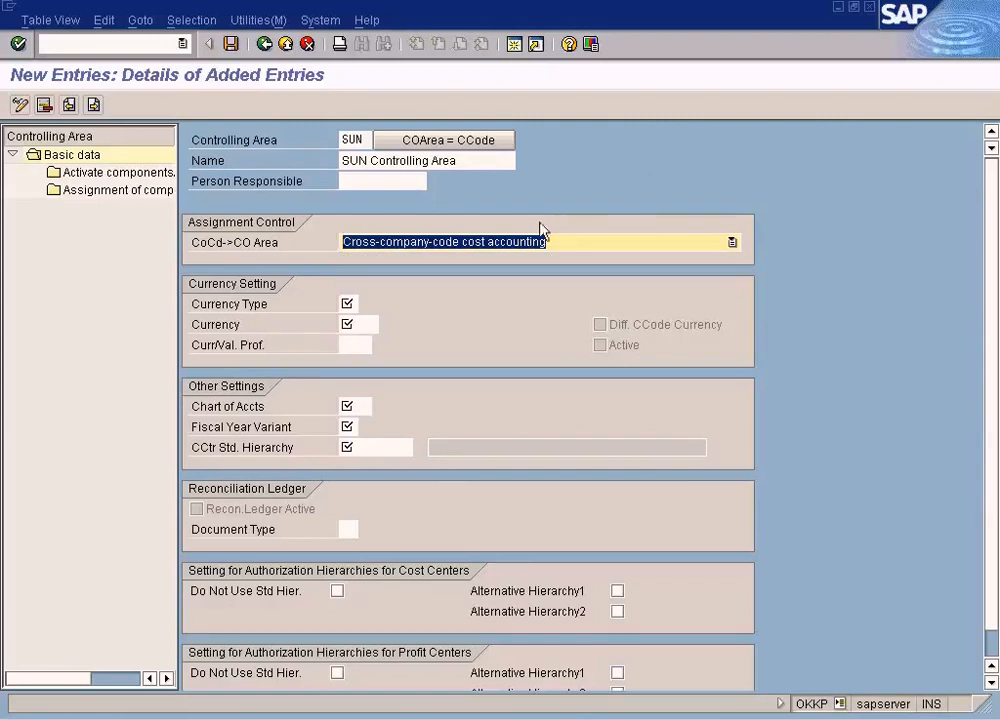
left_click(732, 243)
left_click(654, 277)
Choose currency type 20, Controlling area currency, and read through and accept the important note about it.
left_click(348, 304)
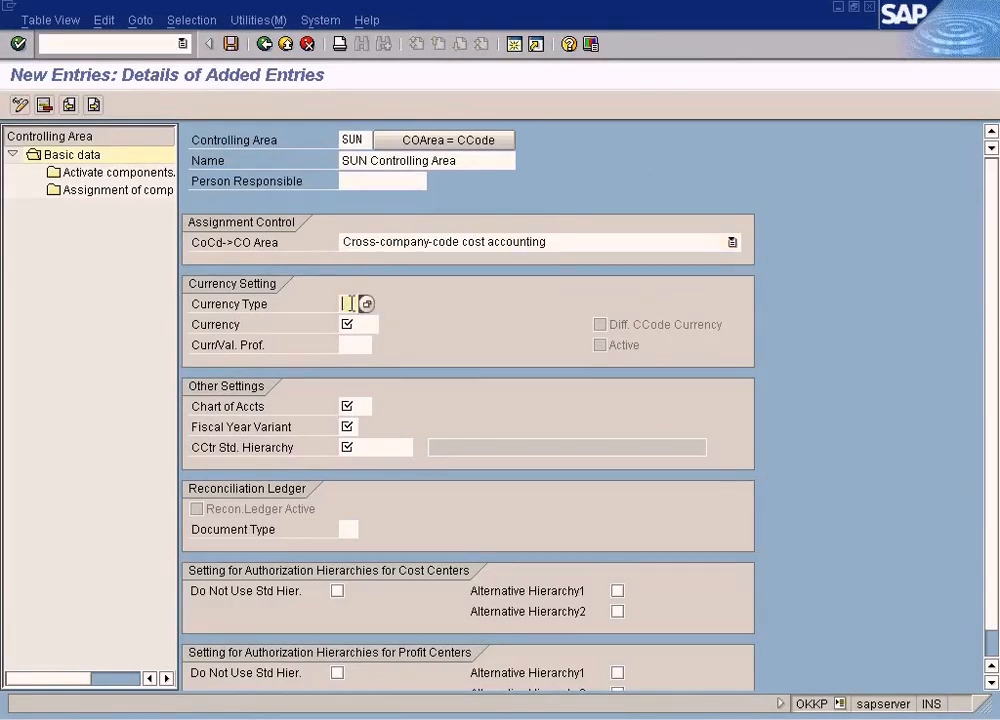
left_click(365, 304)
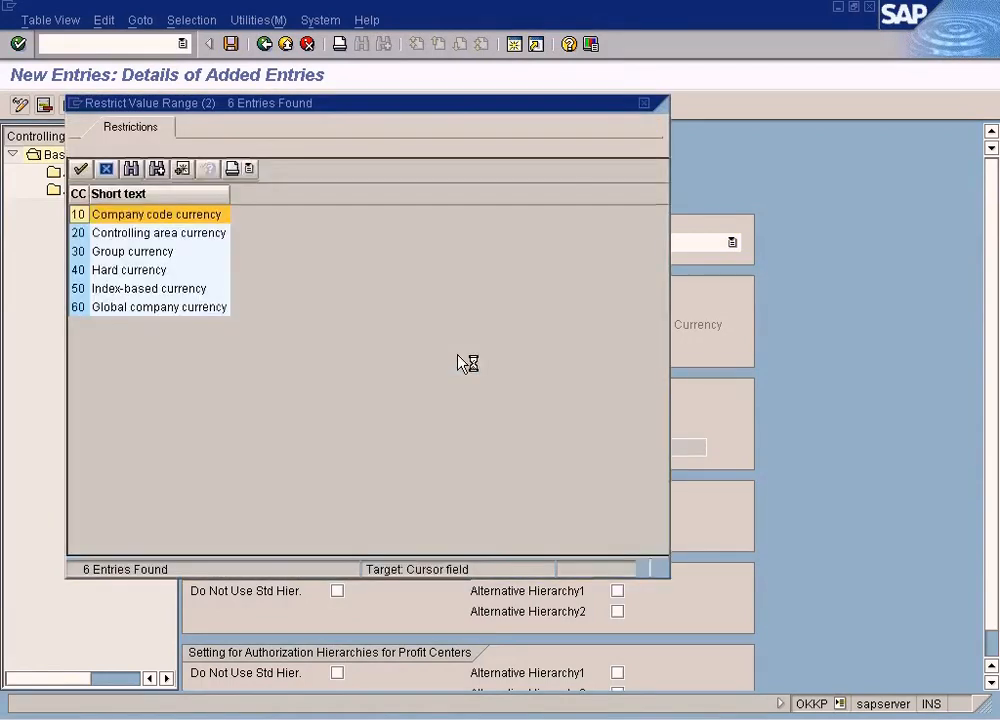
left_click(201, 234)
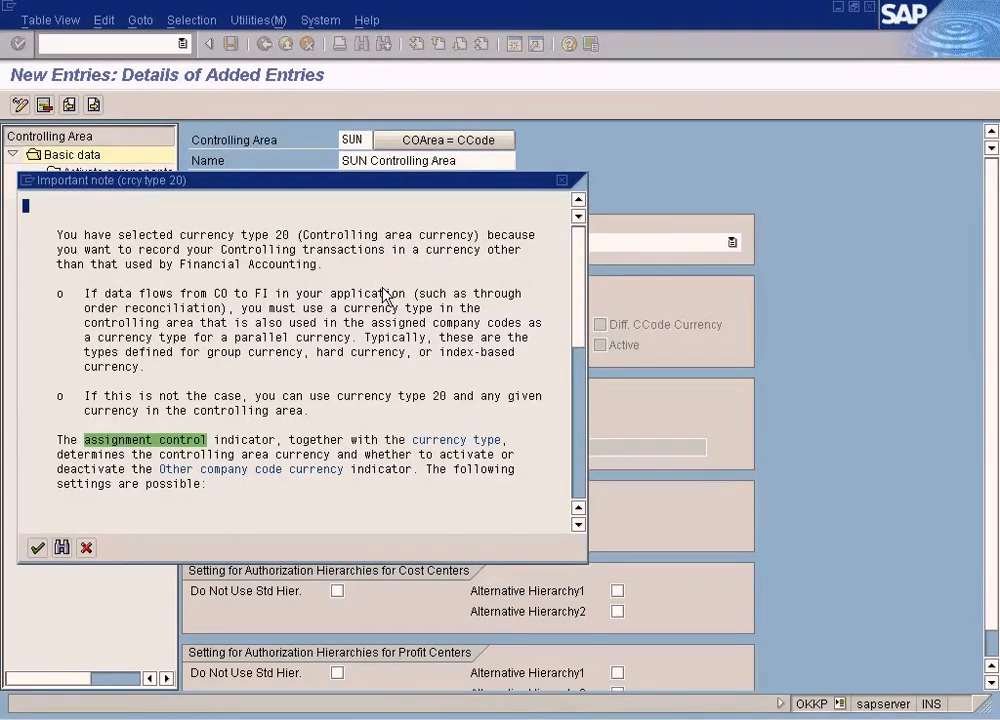
scroll(383, 295, "down", 5)
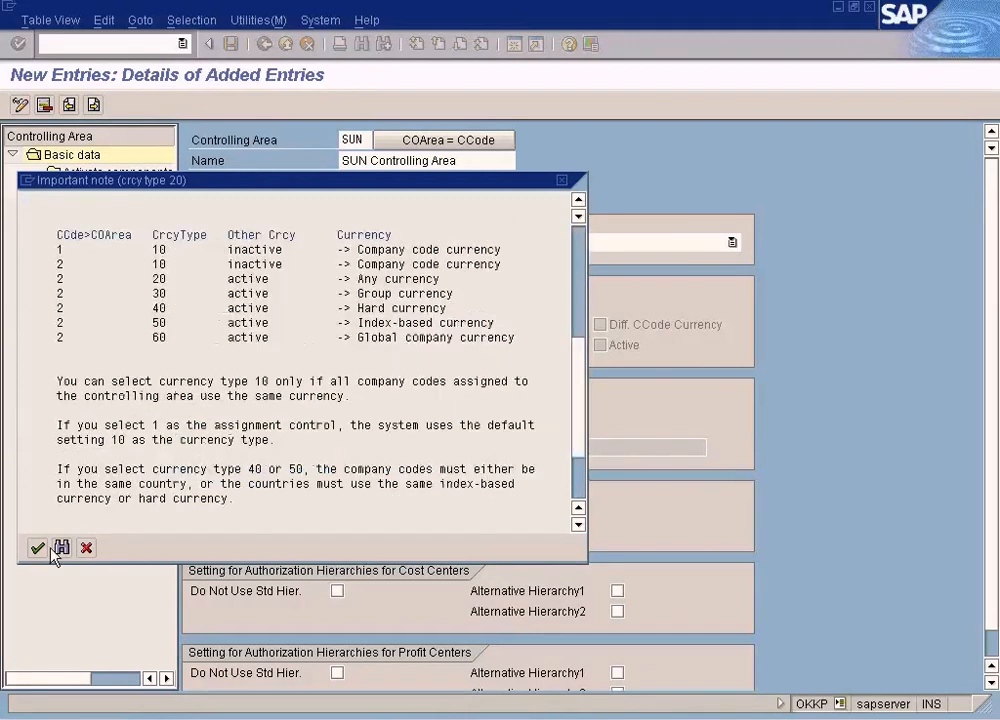
left_click(37, 548)
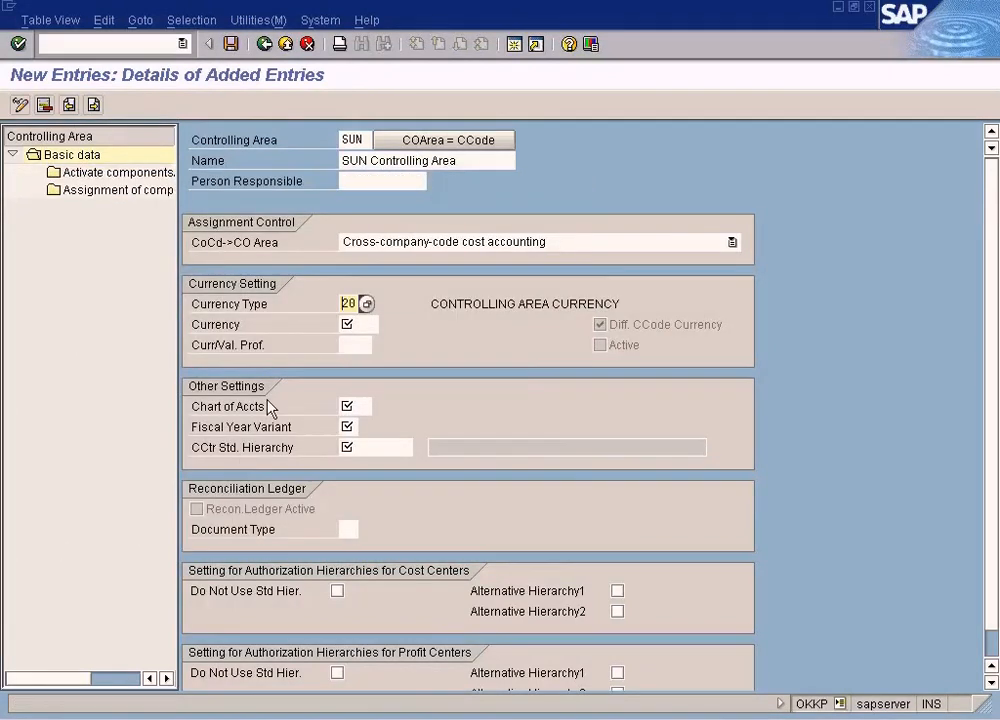
Set the controlling area's currency to USD, leaving the currency and valuation profile empty.
left_click(362, 325)
left_click(386, 325)
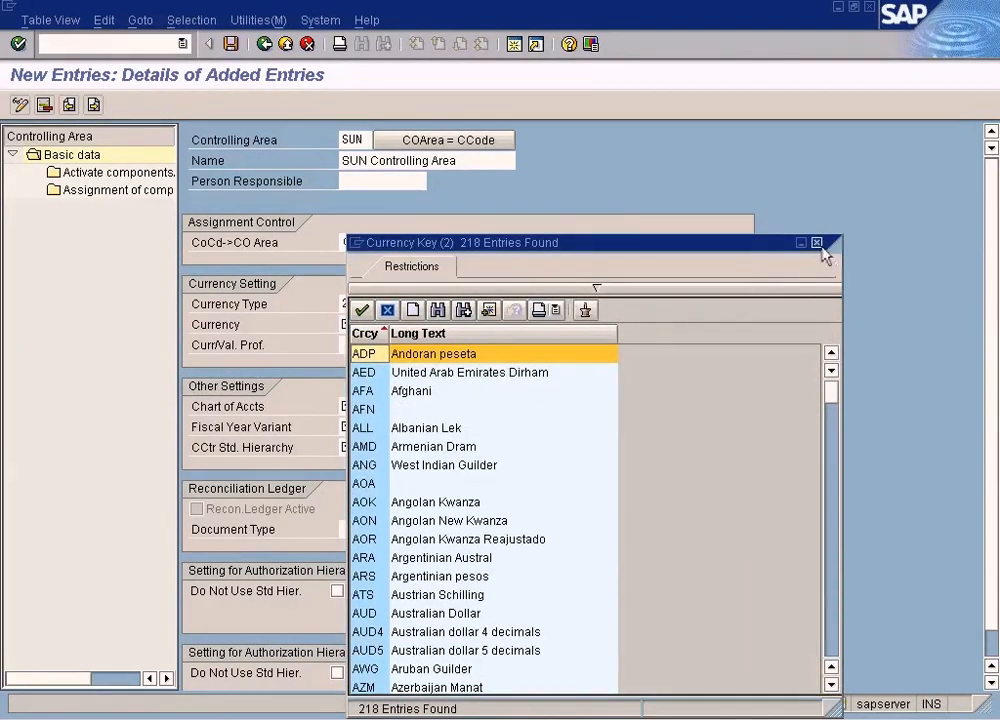
left_click(817, 243)
type("usd")
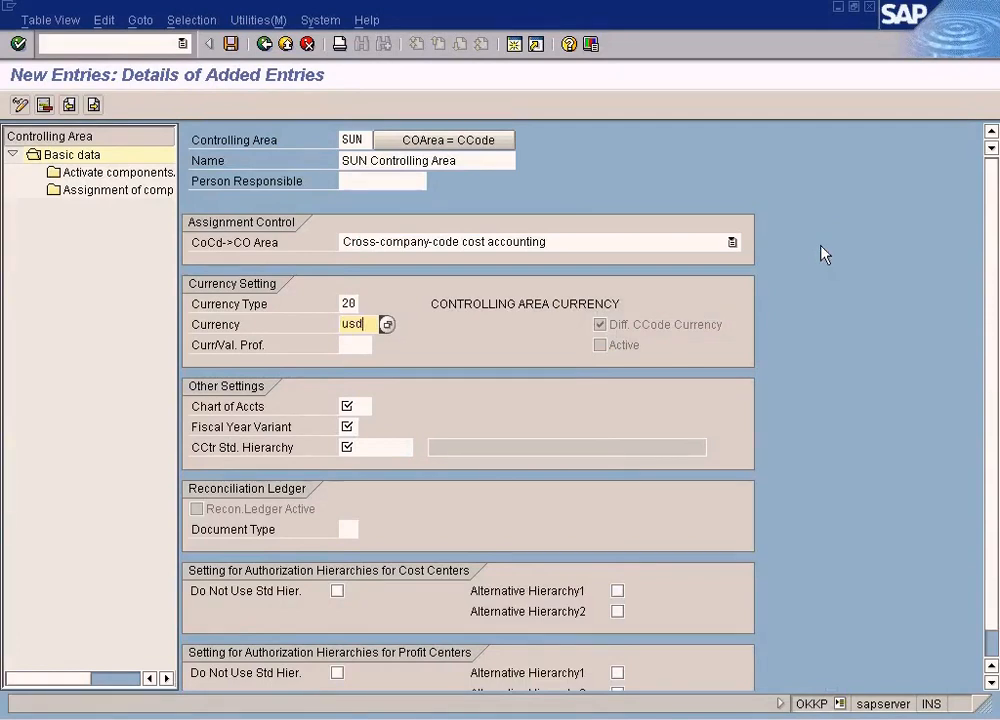
key("Tab")
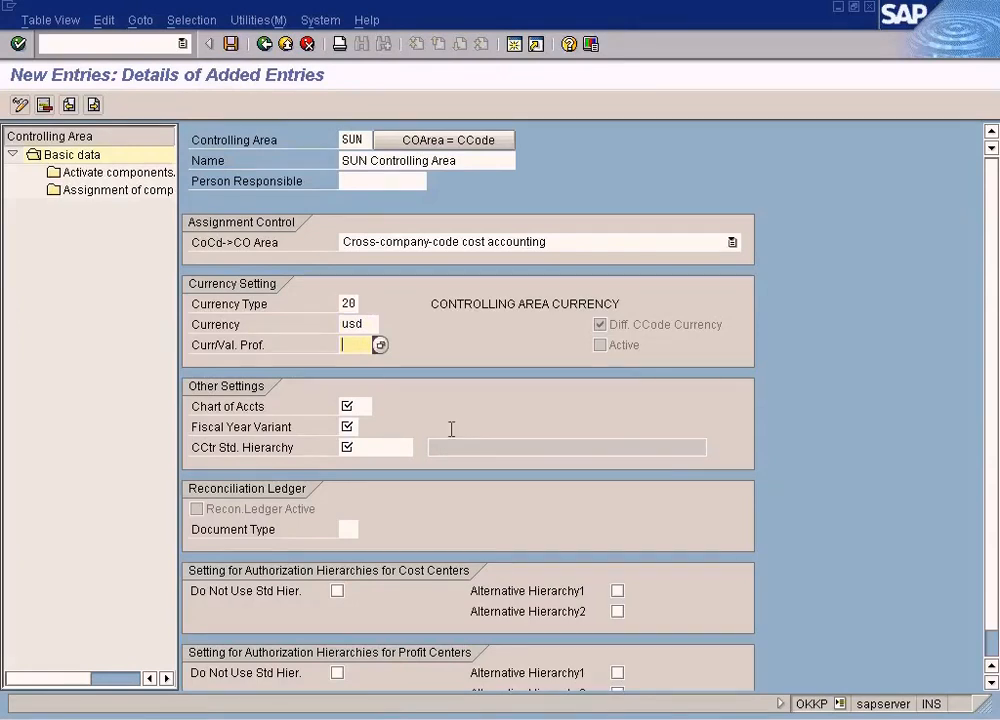
left_click(655, 333)
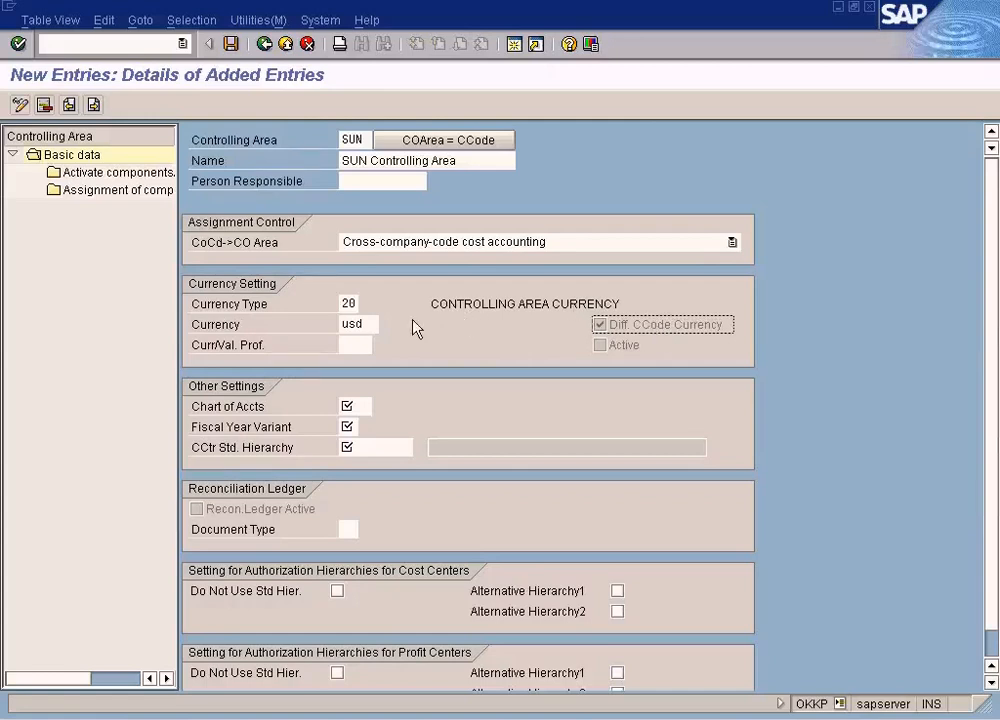
left_click(374, 326)
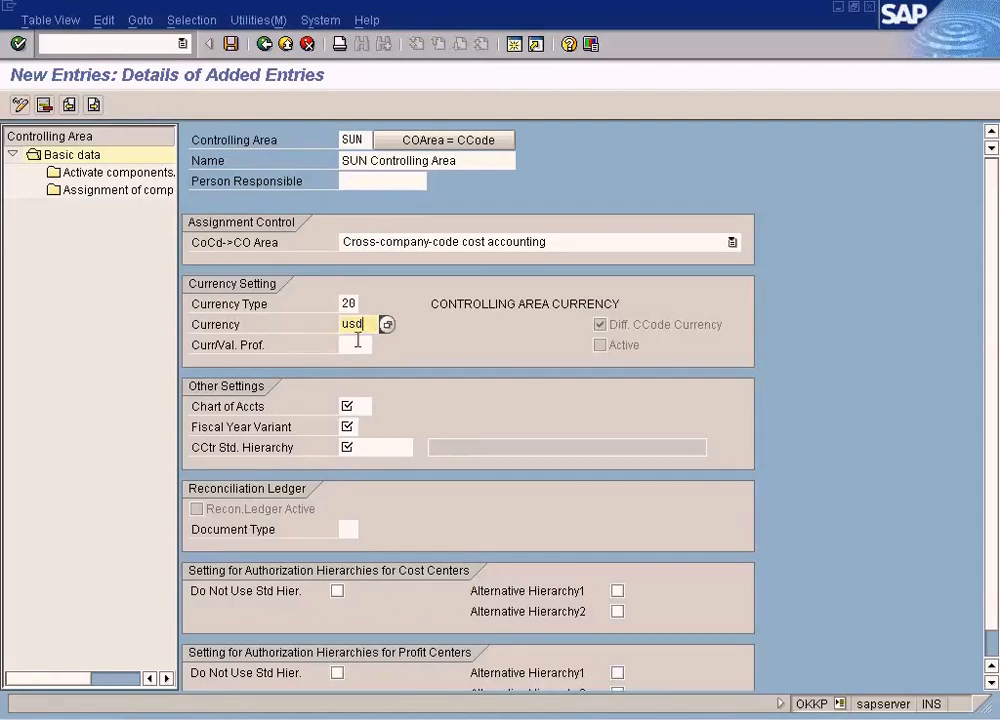
Choose CAUS, Chart of accounts - United States, as the chart of accounts for the new controlling area.
left_click(359, 409)
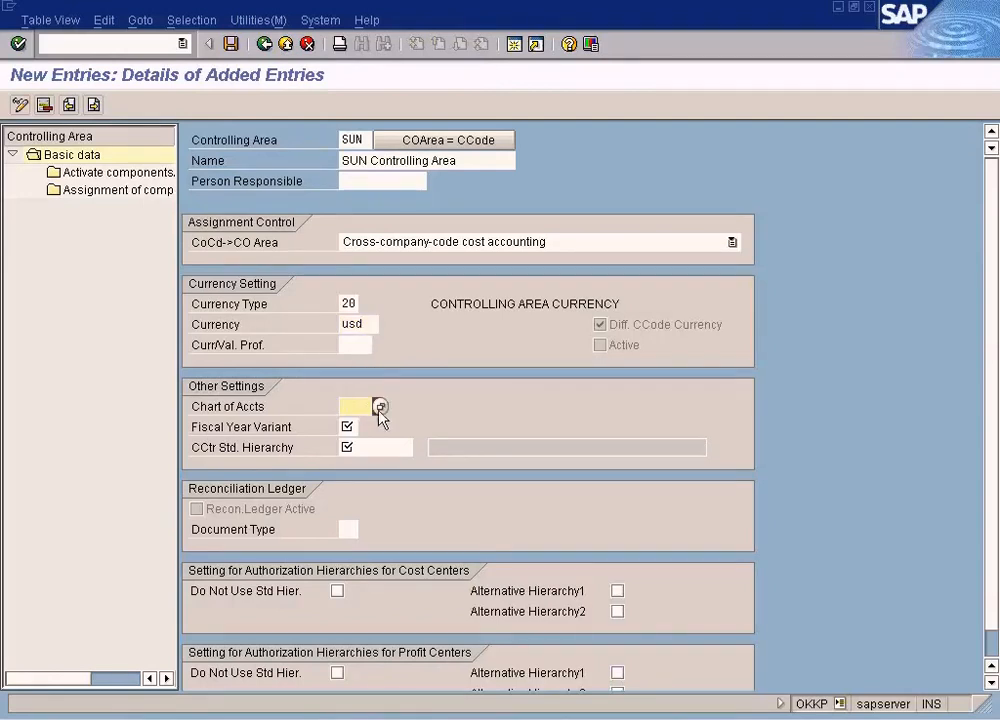
left_click(380, 406)
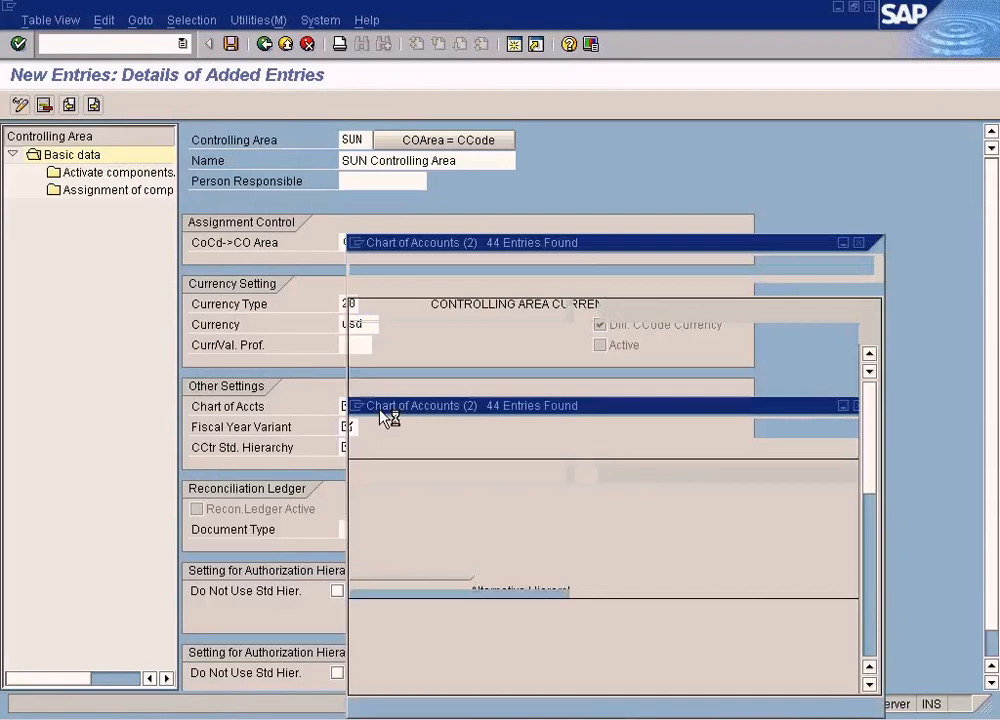
left_click(877, 634)
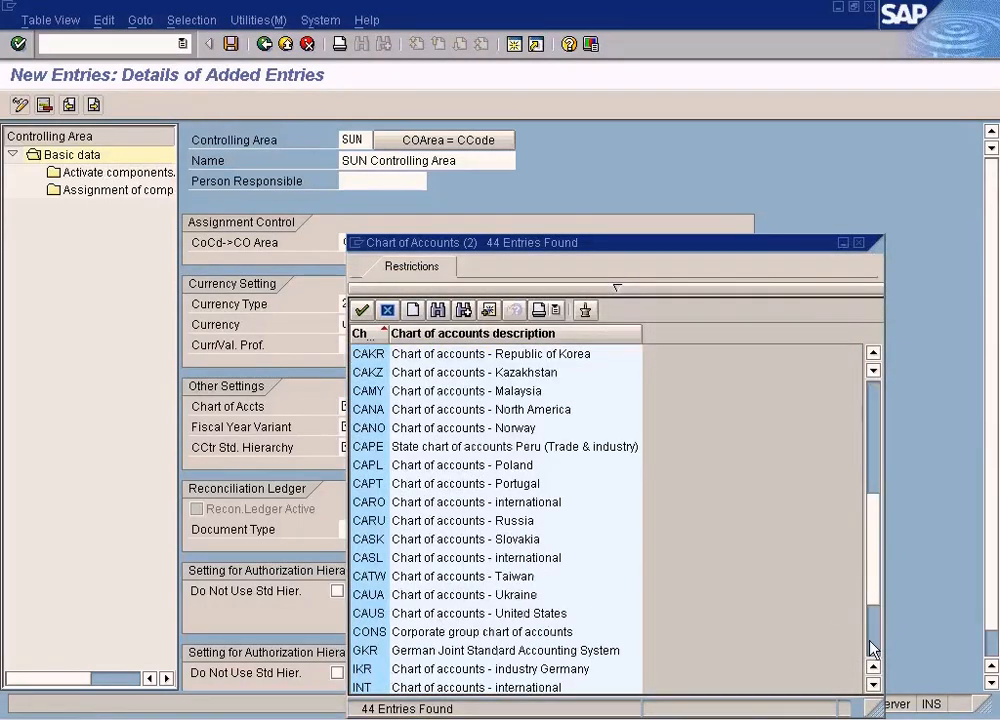
left_click(877, 634)
double_click(490, 614)
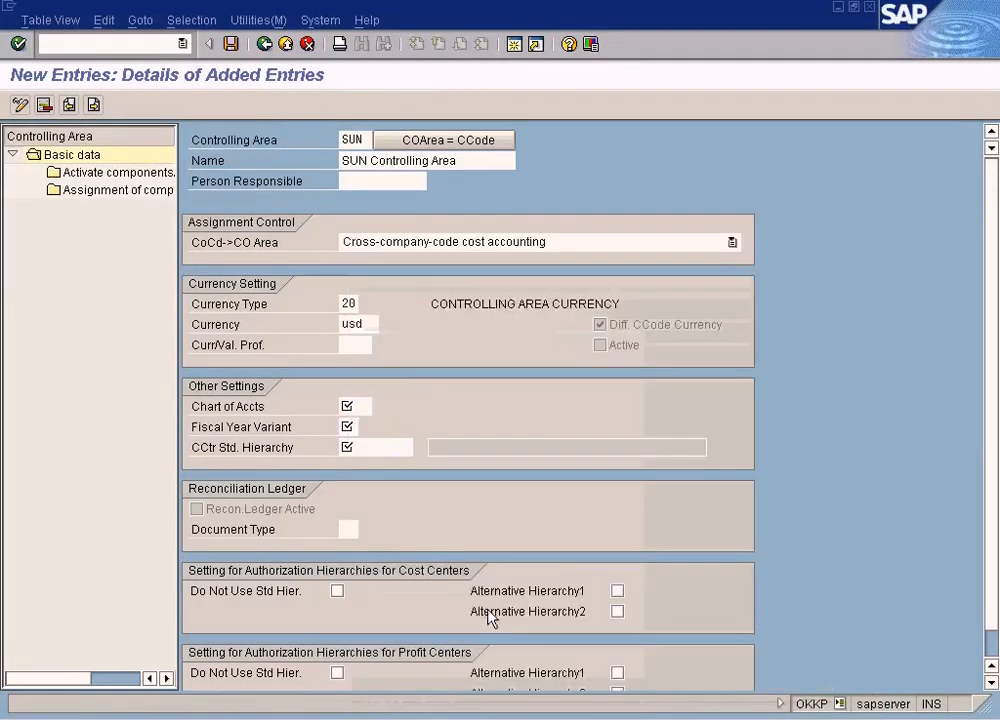
Set the chart of accounts to SUN and look through the available fiscal year variants without choosing one.
left_click(348, 427)
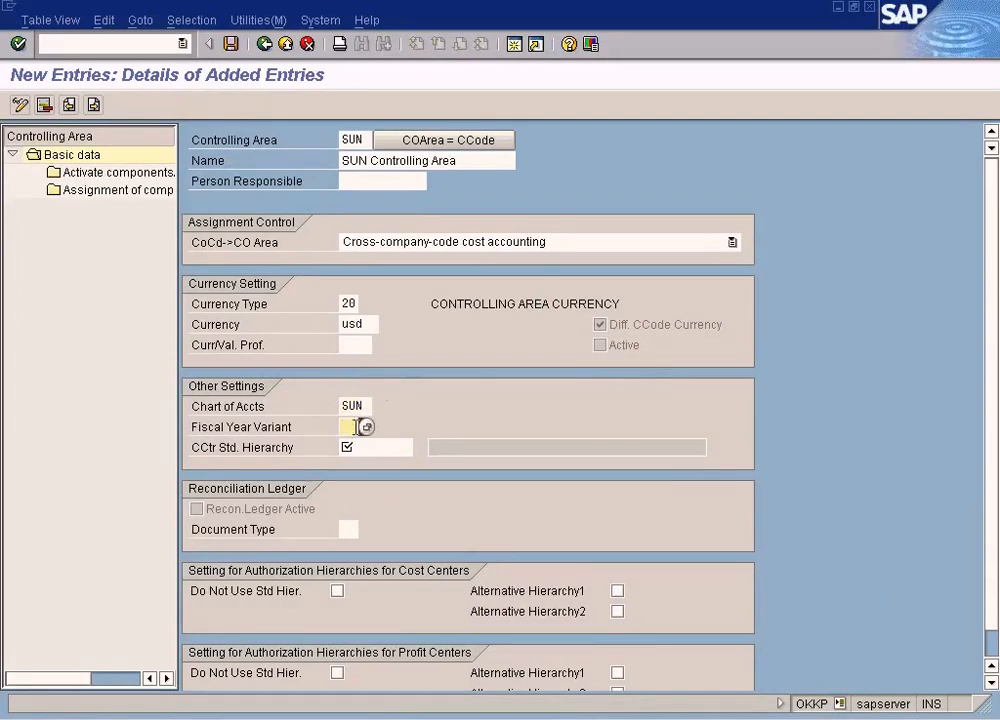
left_click(372, 432)
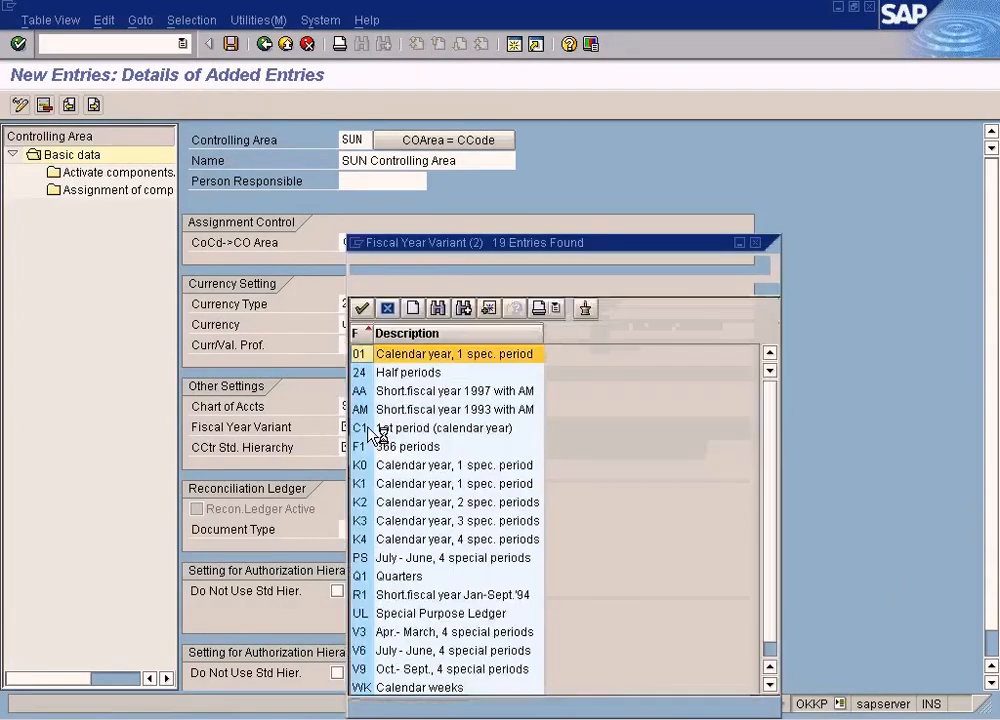
left_click_drag(768, 619, 769, 647)
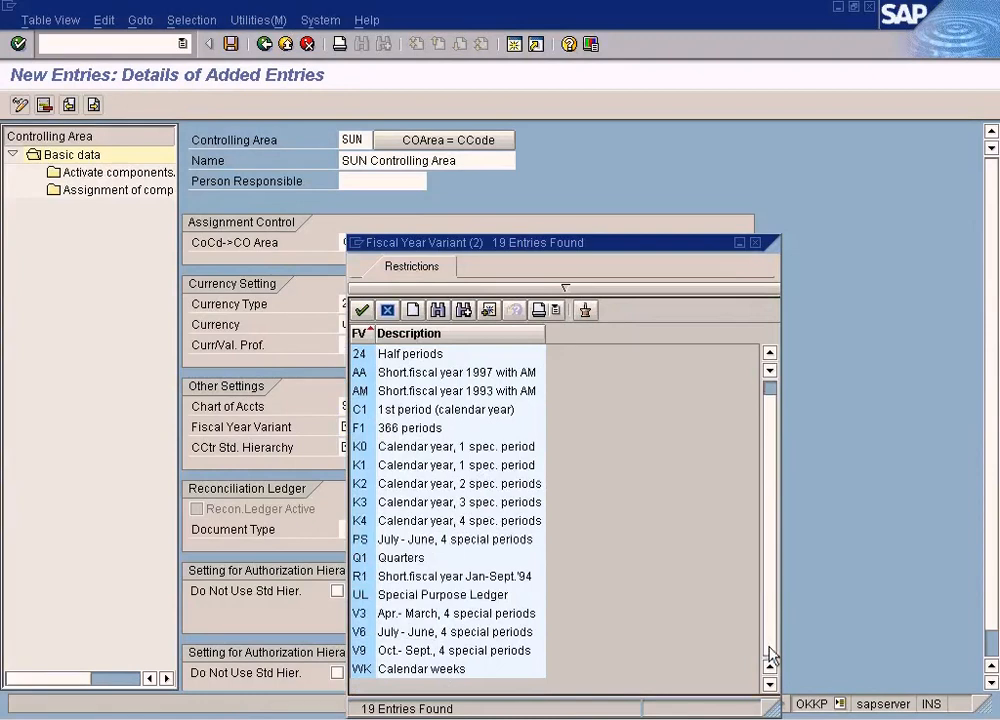
left_click(769, 386)
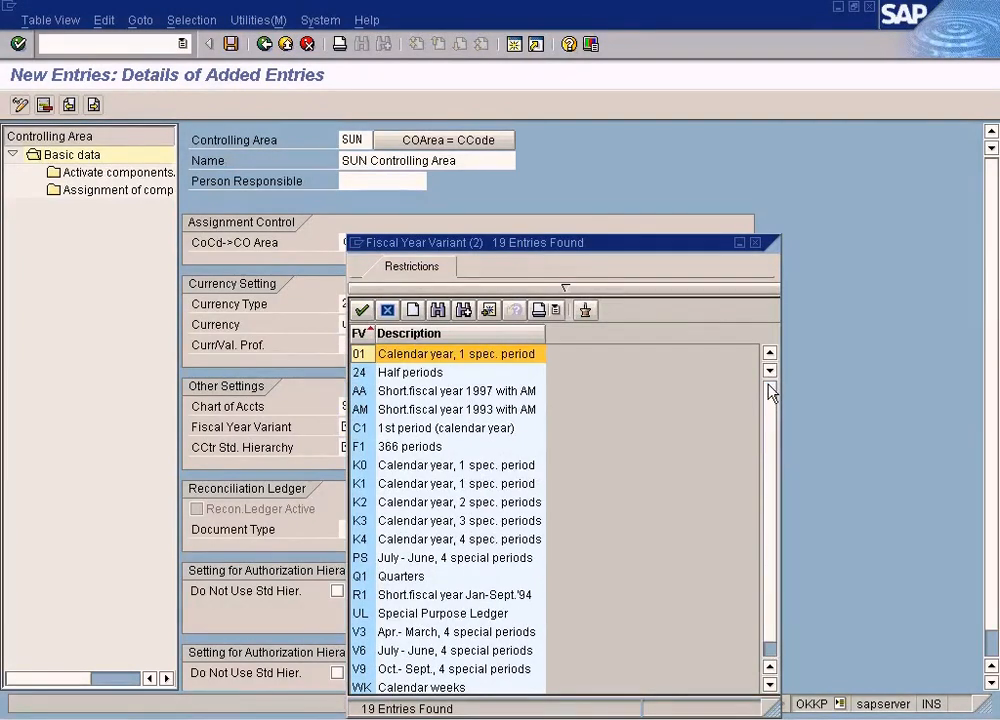
left_click(755, 243)
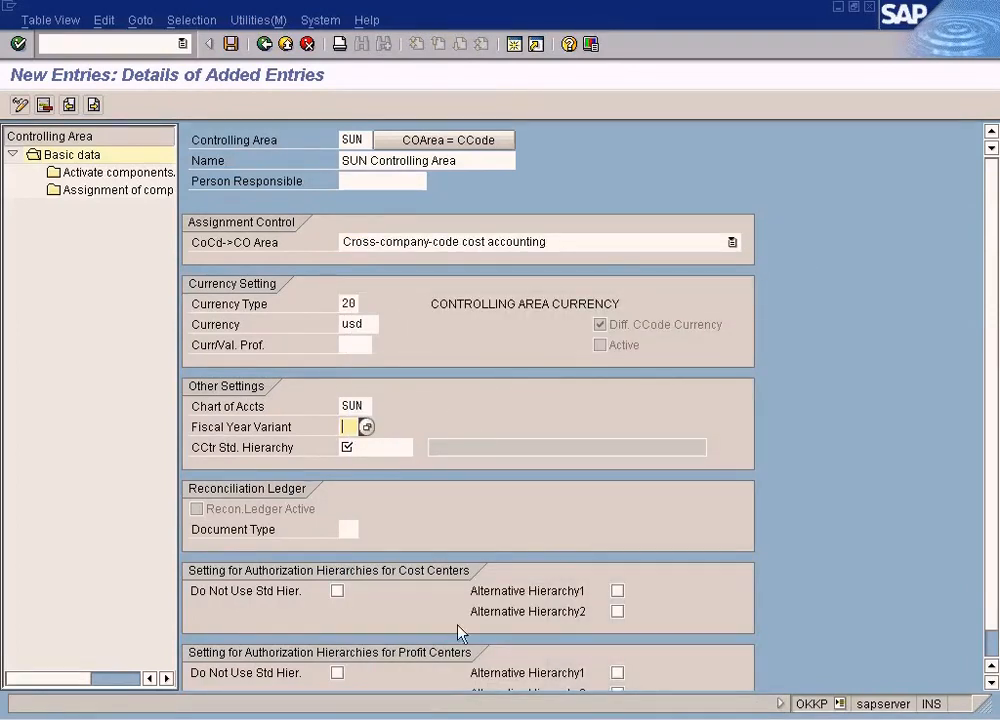
Open a new SAP session and run /nspro to display the SAP Customizing Implementation Guide.
left_click(305, 716)
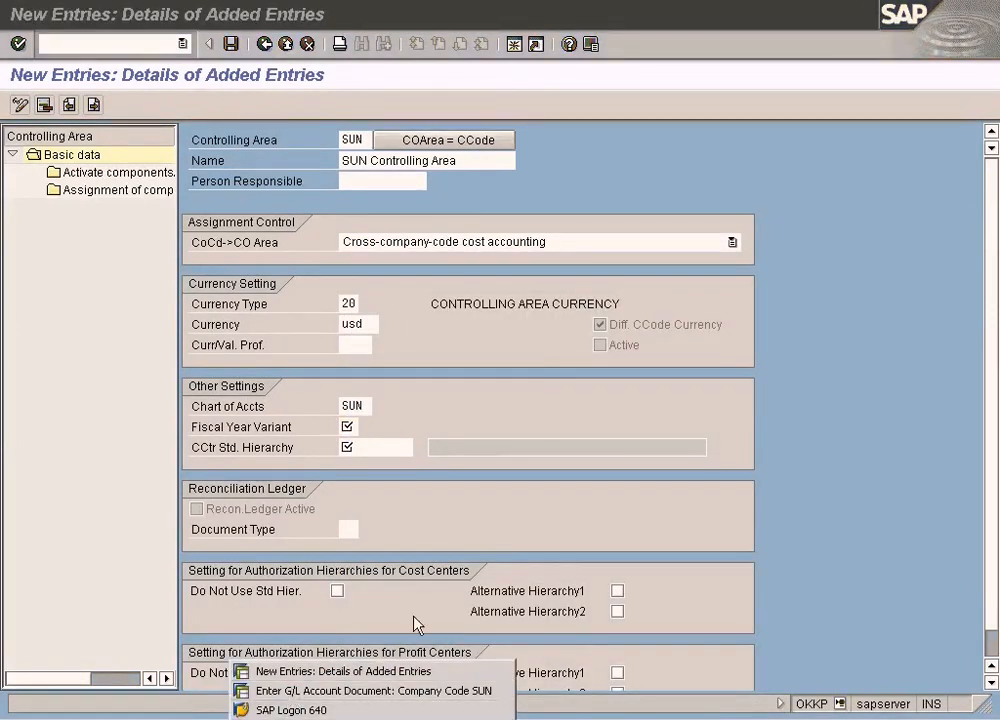
left_click(662, 183)
left_click(515, 48)
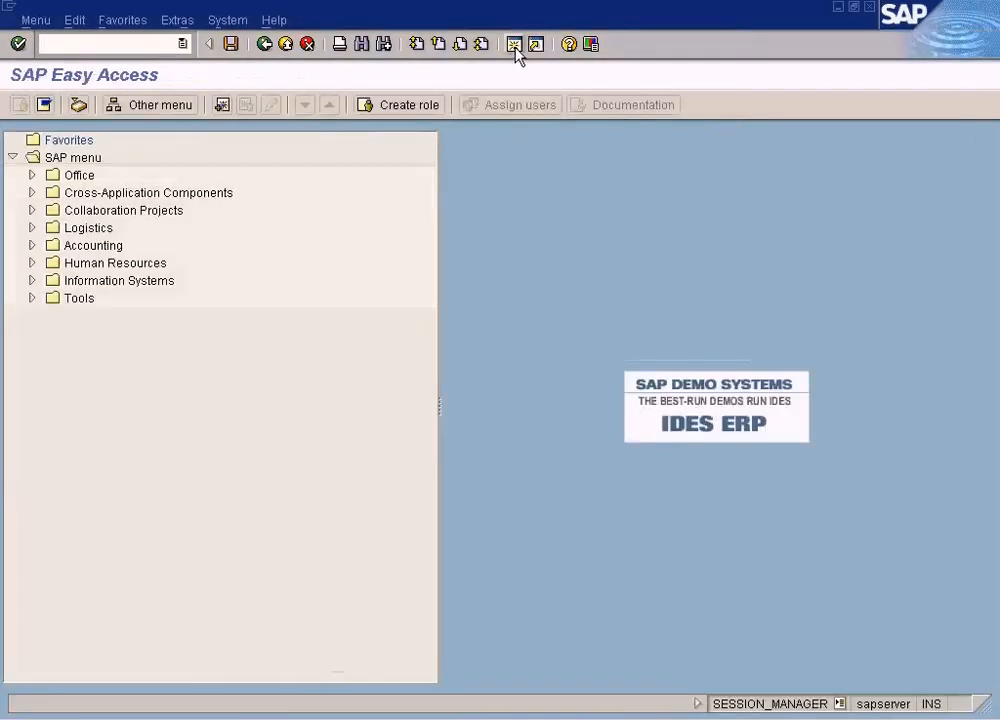
type("/nspro")
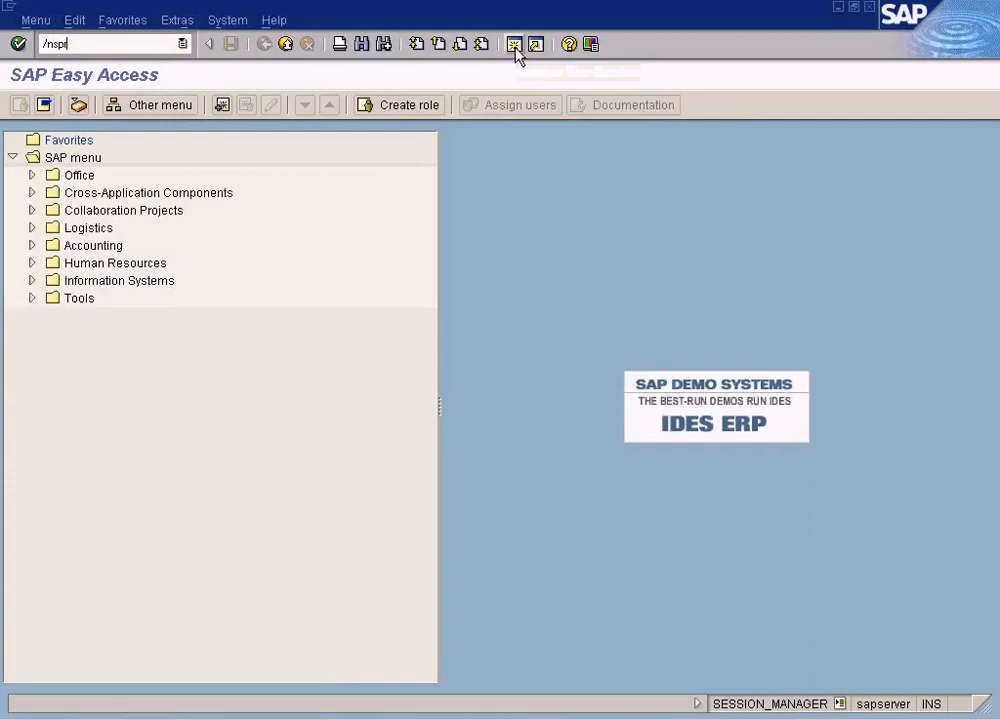
key("Return")
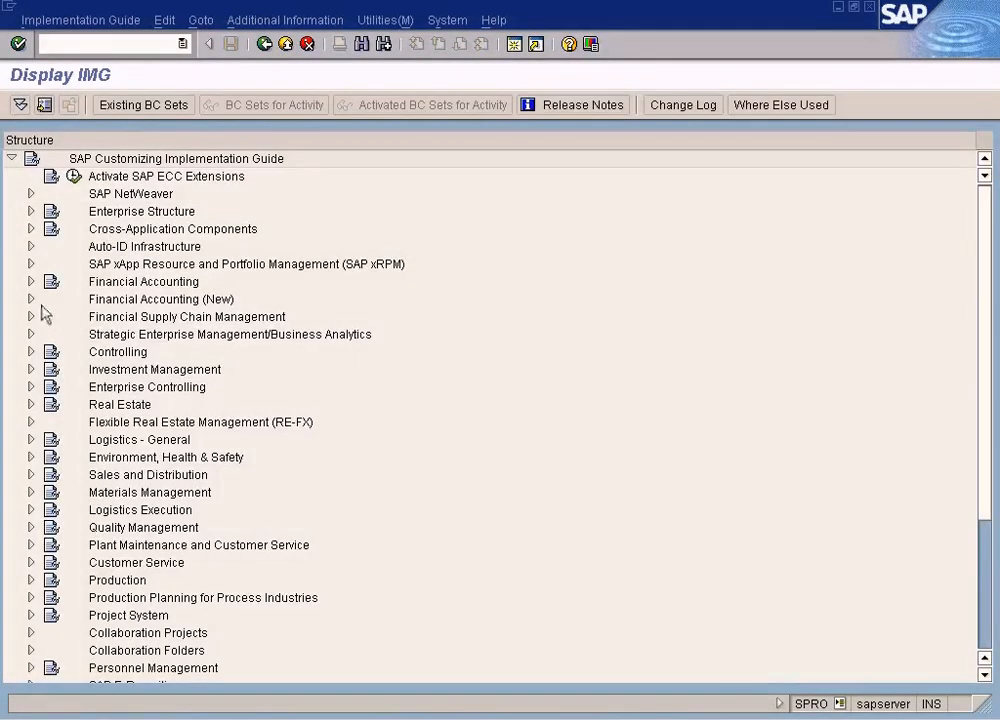
Try to open Enter Global Parameters under Financial Accounting Global Settings, Company Code, declining to display the locked data, and collapse the Company Code node.
left_click(31, 282)
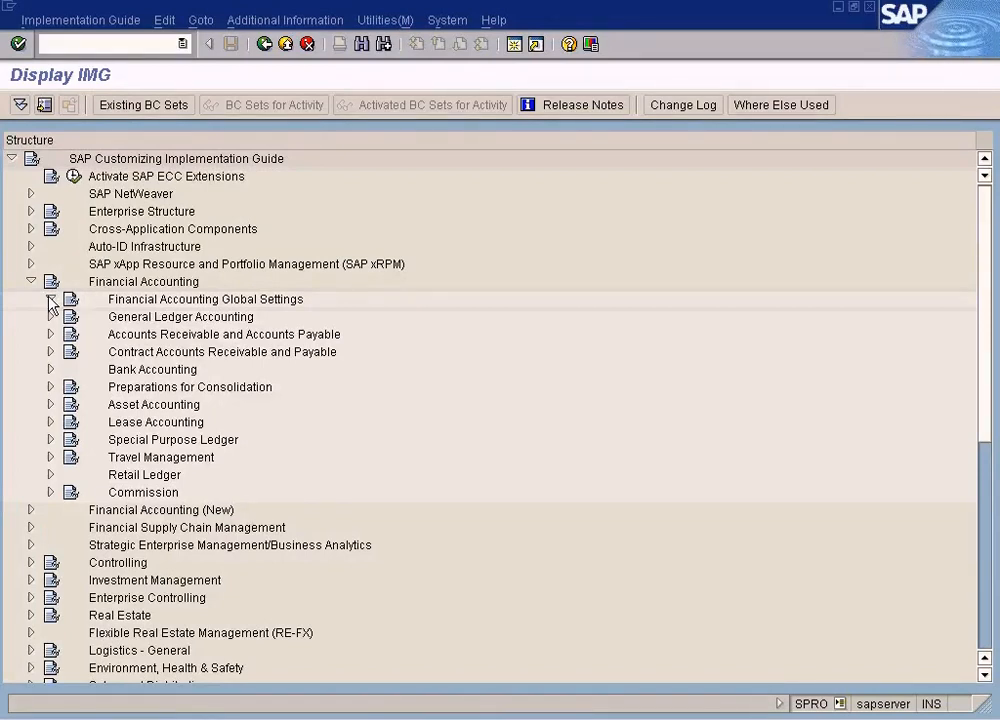
left_click(51, 300)
left_click(70, 334)
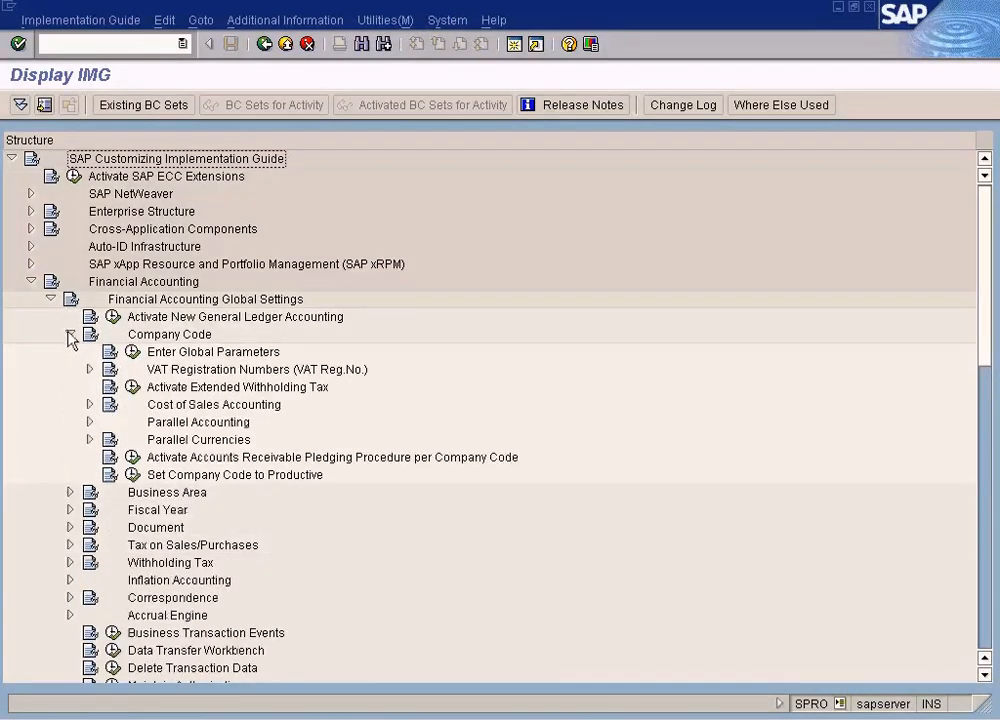
left_click(90, 369)
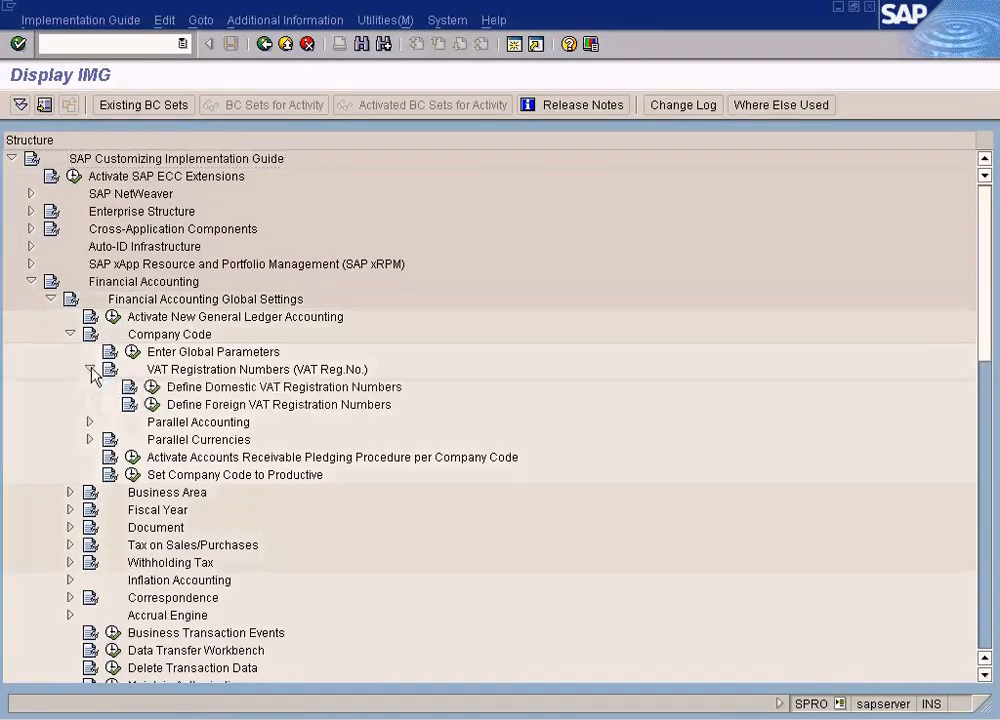
left_click(132, 352)
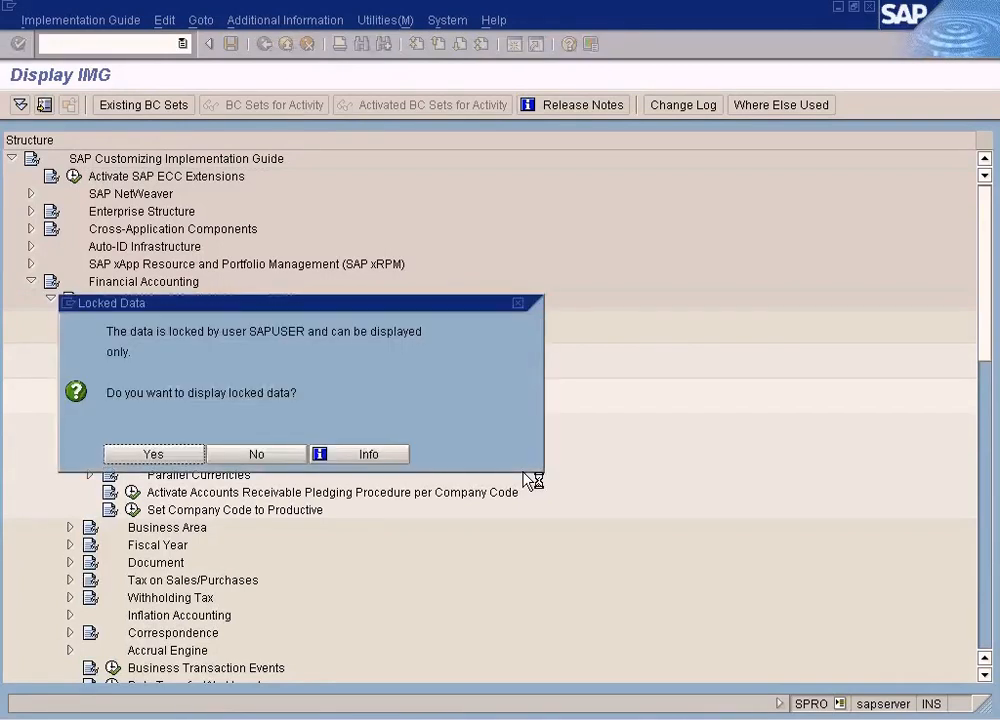
left_click(283, 456)
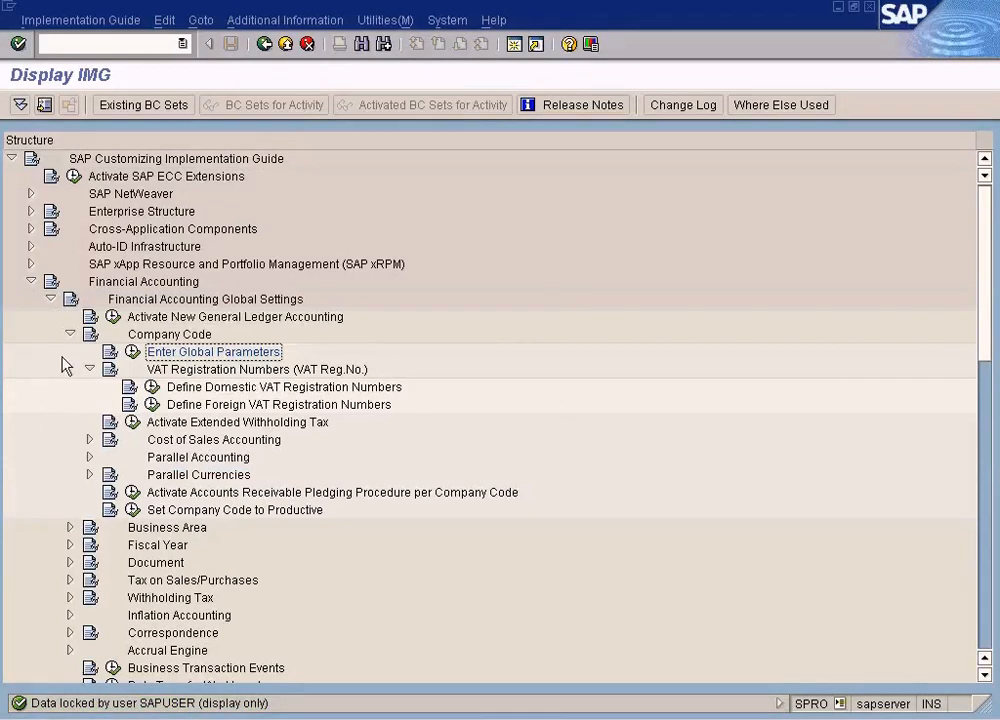
left_click(70, 334)
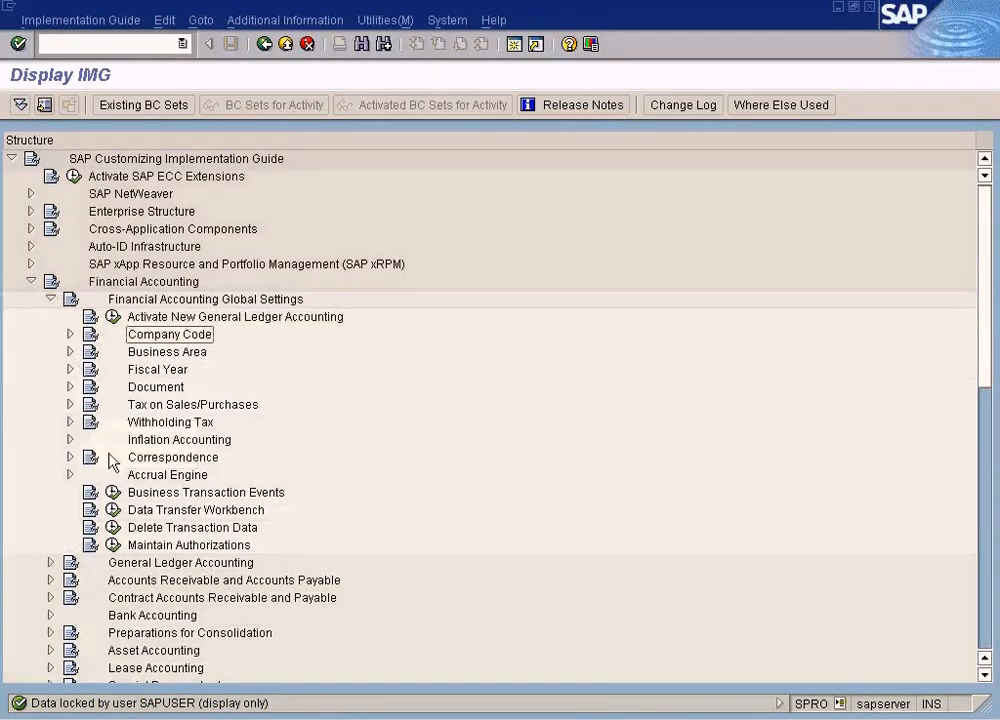
Display the locked Assign Company Code to Chart of Accounts view from General Ledger Accounting, G/L Accounts, Master Data, Preparations.
left_click(50, 563)
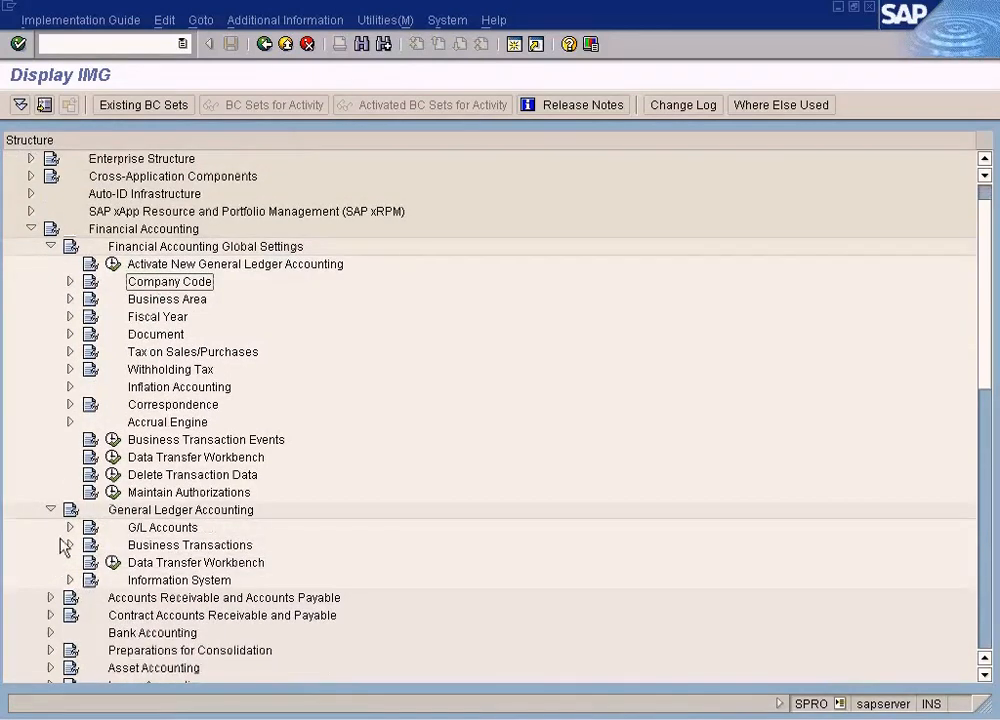
left_click(70, 527)
left_click(90, 546)
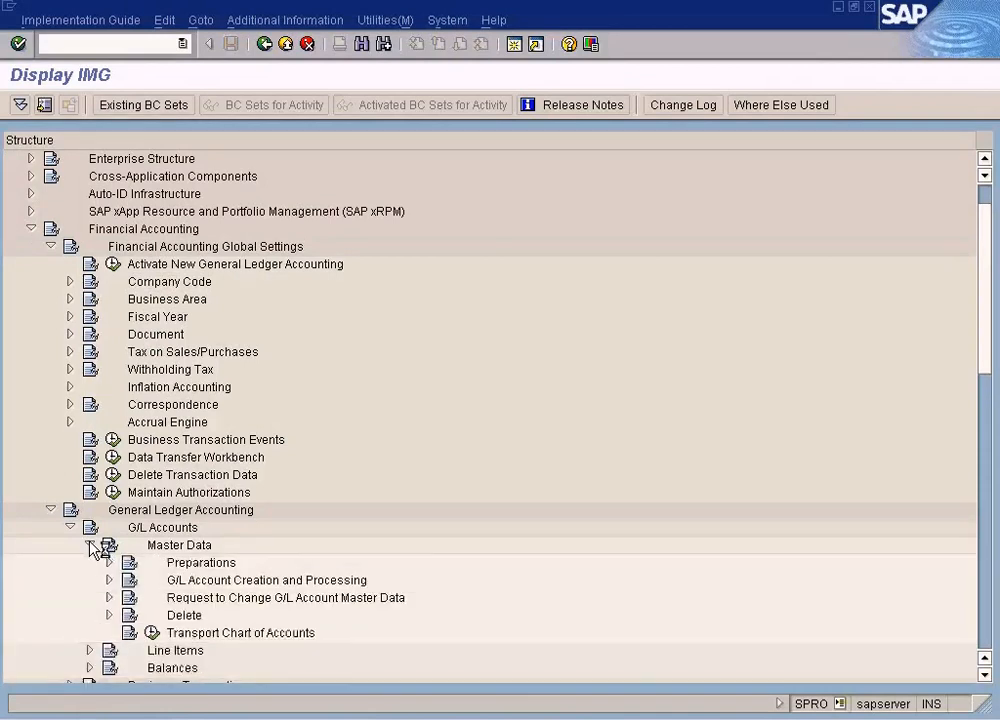
left_click(110, 563)
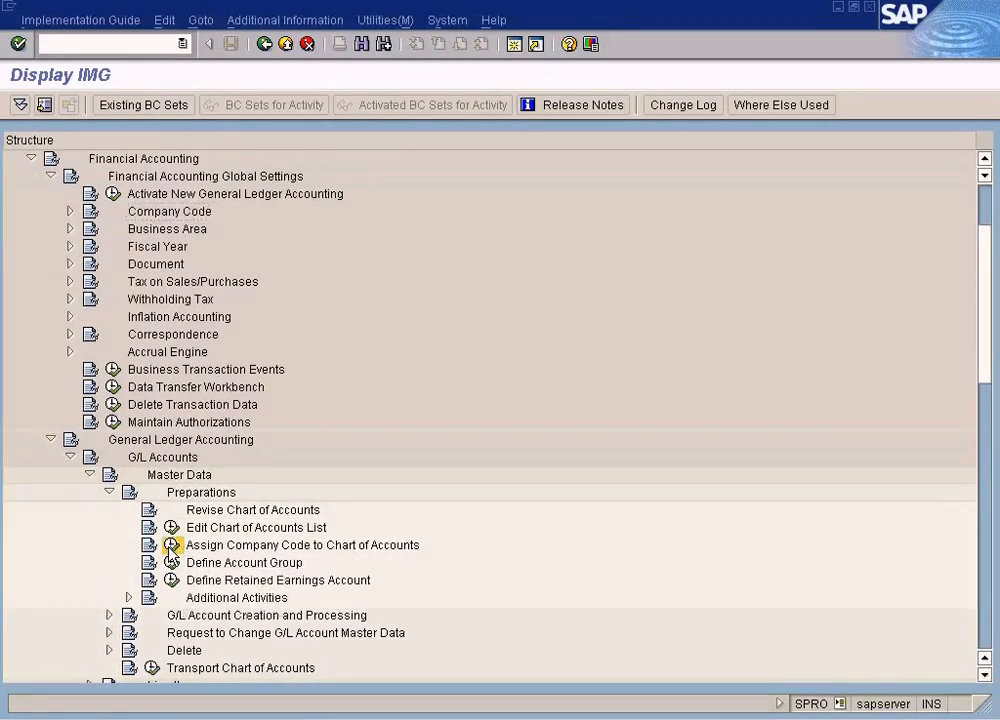
left_click(171, 545)
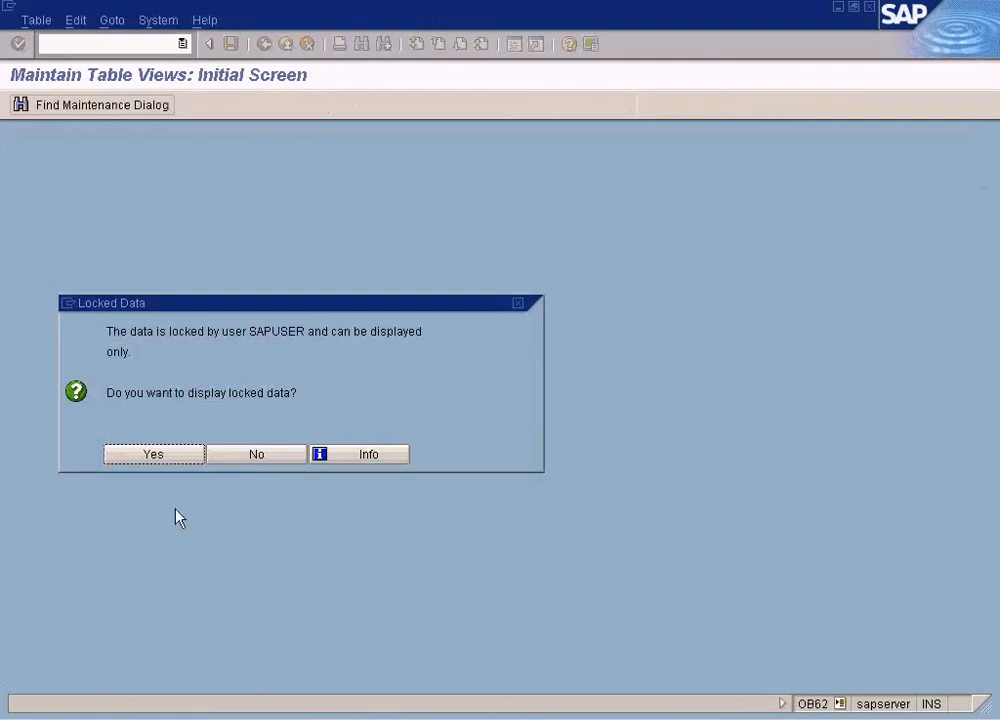
left_click(153, 455)
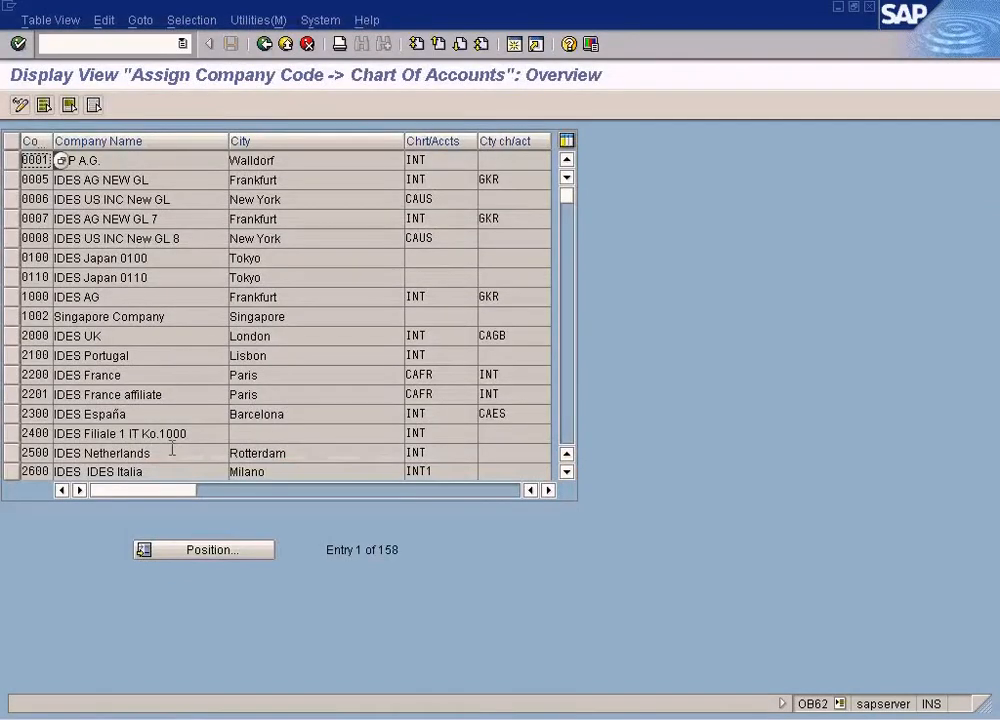
Look through the chart of accounts assigned to each company code, then return to the implementation guide.
left_click(567, 435)
left_click(567, 435)
left_click(567, 435)
left_click(567, 435)
left_click(567, 435)
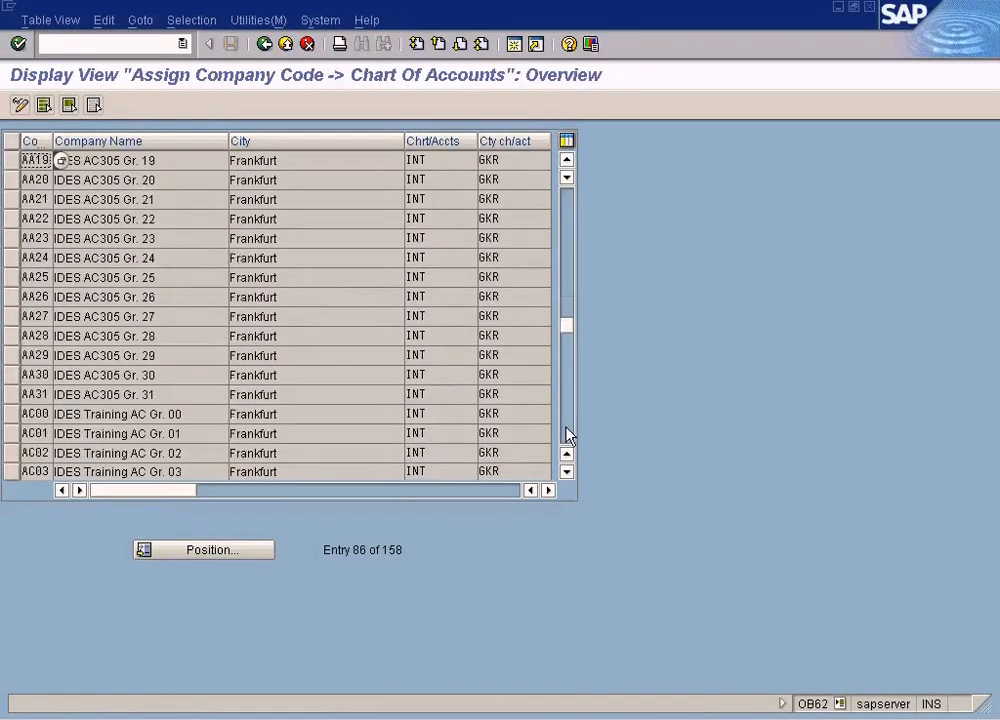
left_click(230, 550)
left_click(80, 304)
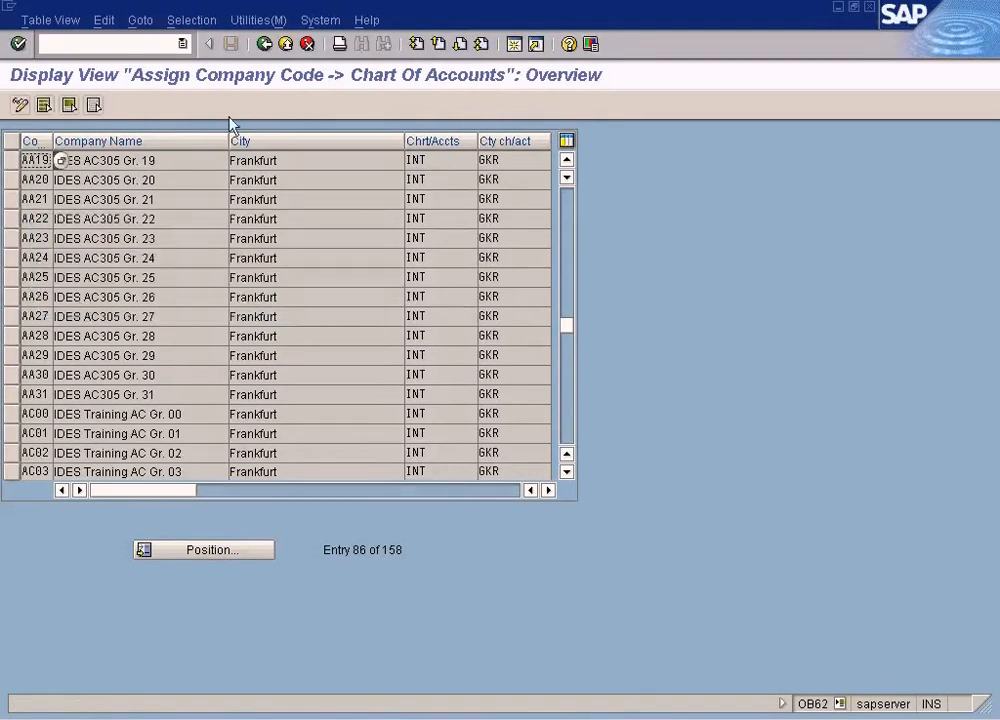
left_click(266, 44)
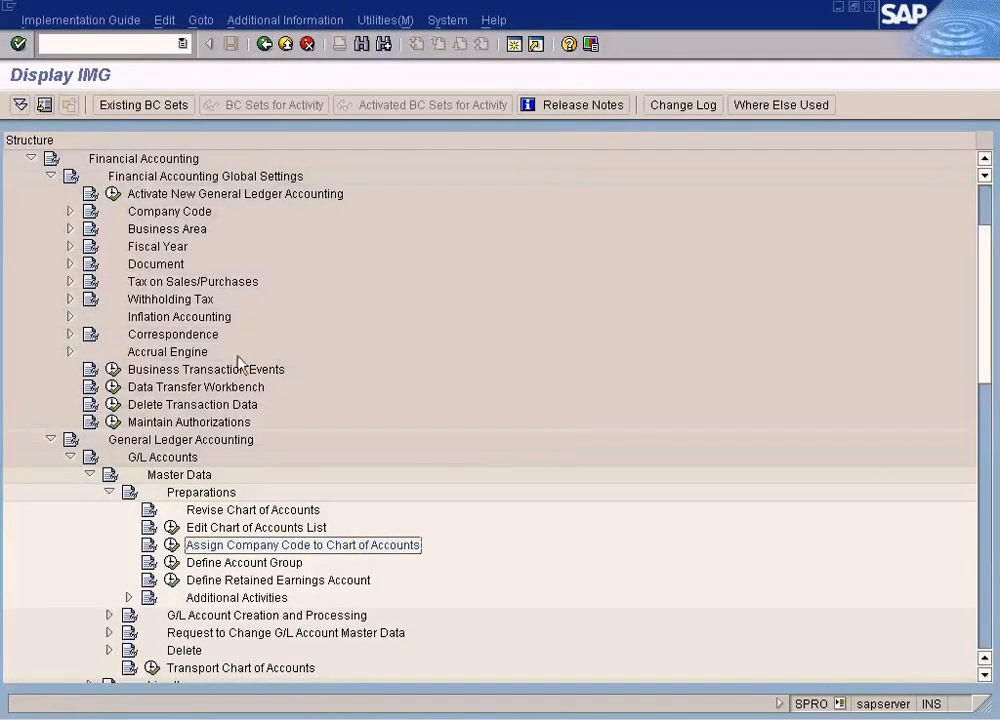
Display the locked Assign Company Code to a Fiscal Year Variant view from the Fiscal Year node of Financial Accounting Global Settings.
scroll(232, 478, "down", 1)
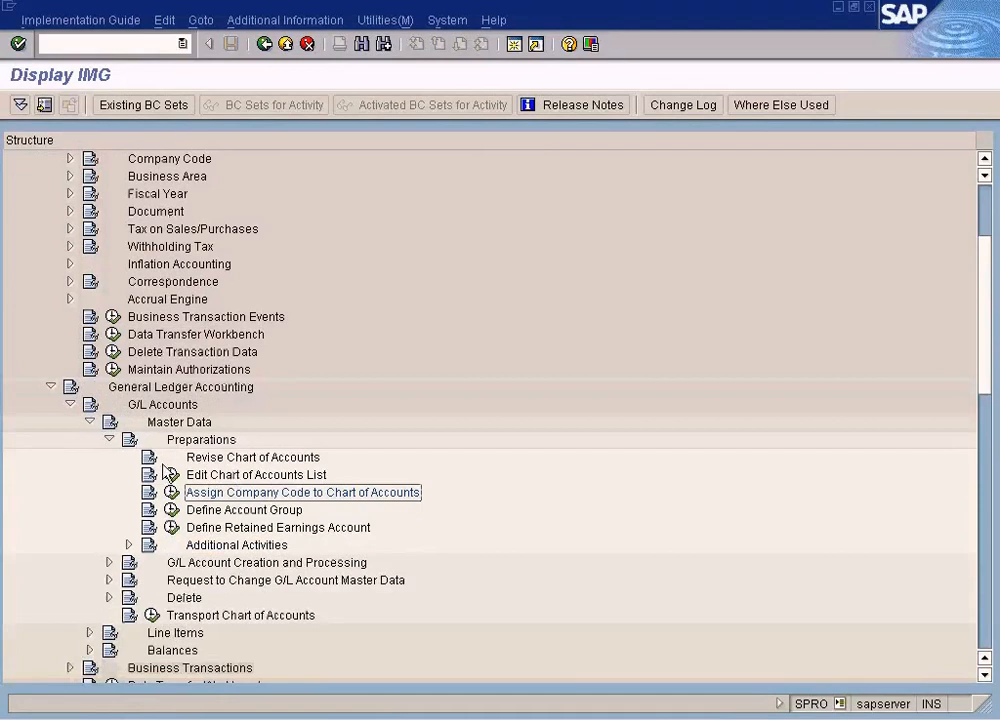
left_click(70, 405)
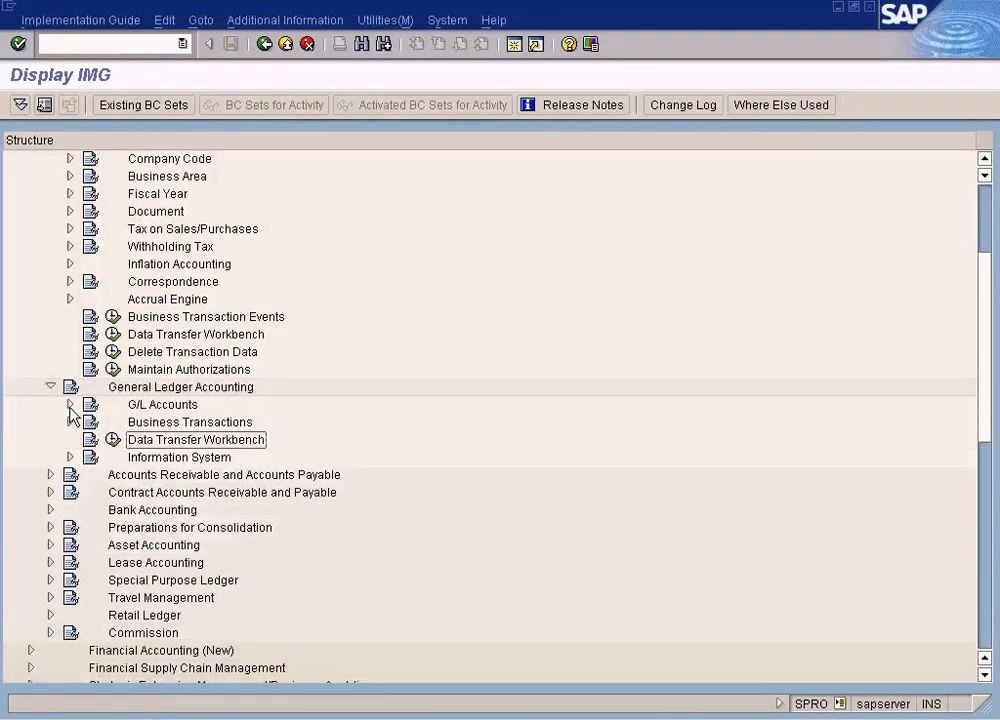
scroll(70, 415, "up", 2)
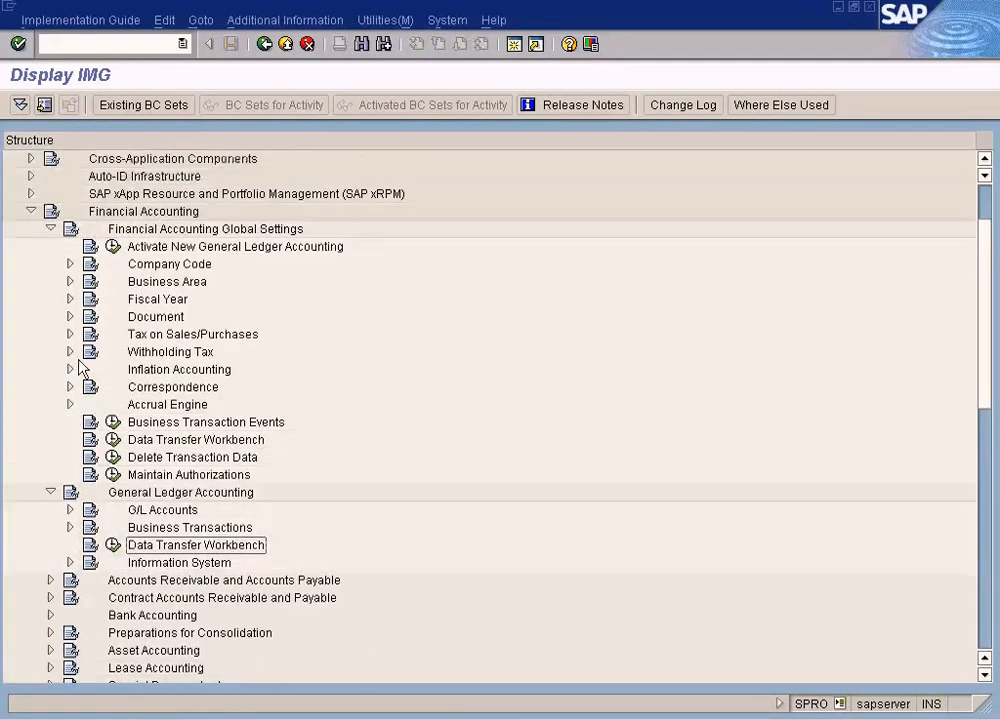
left_click(70, 299)
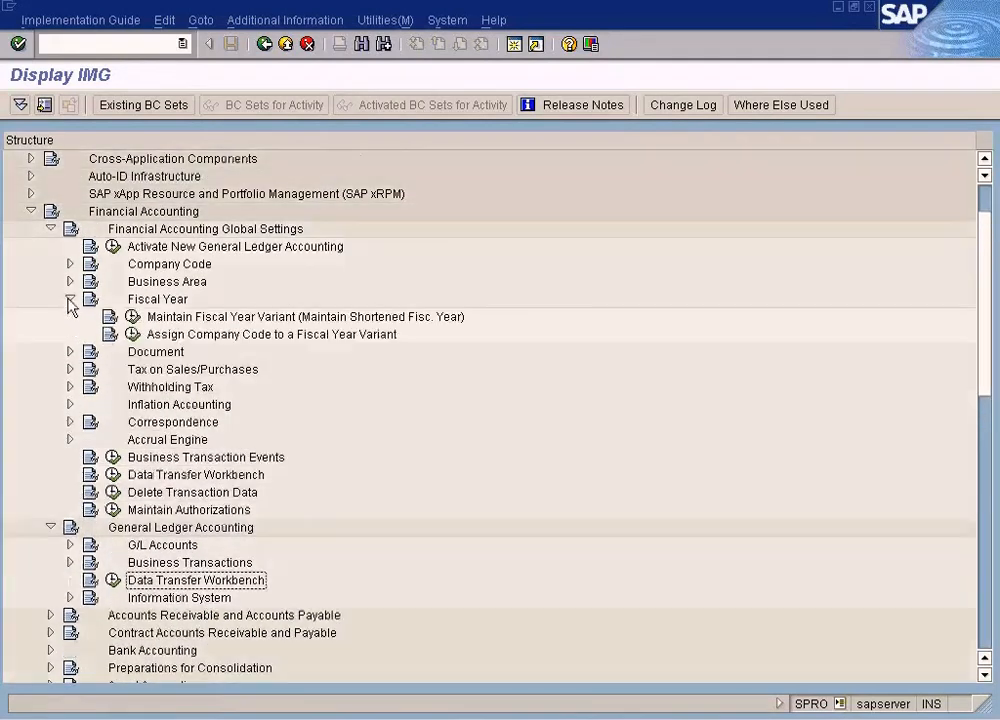
left_click(131, 334)
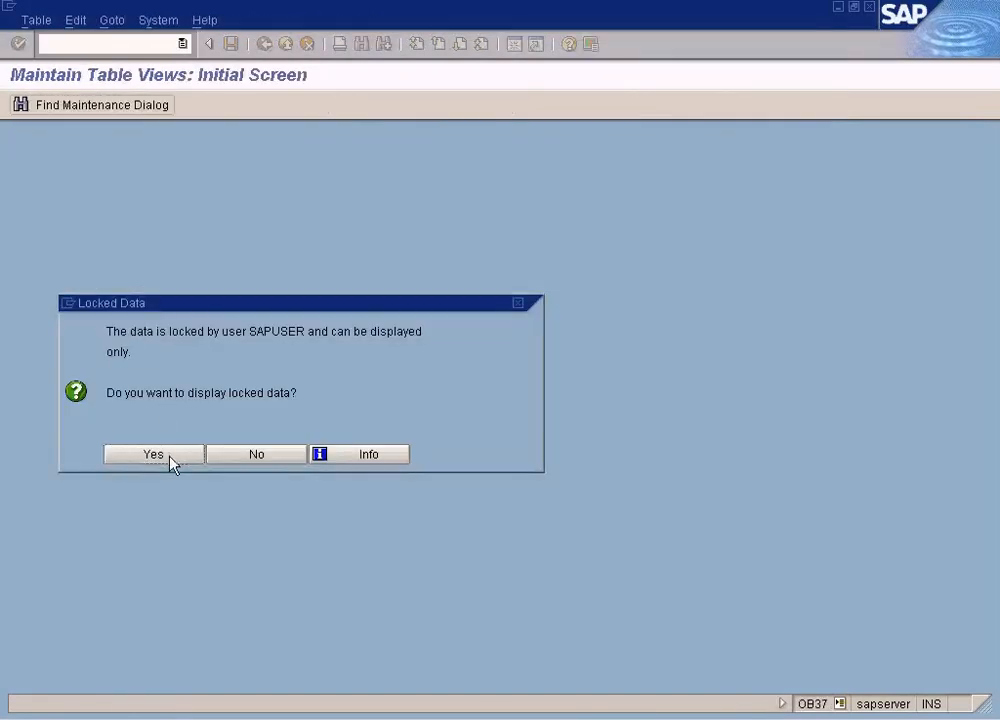
left_click(170, 456)
Look up company code SUN in the variant assignments and enter K4 as the controlling area's fiscal year variant.
left_click(177, 552)
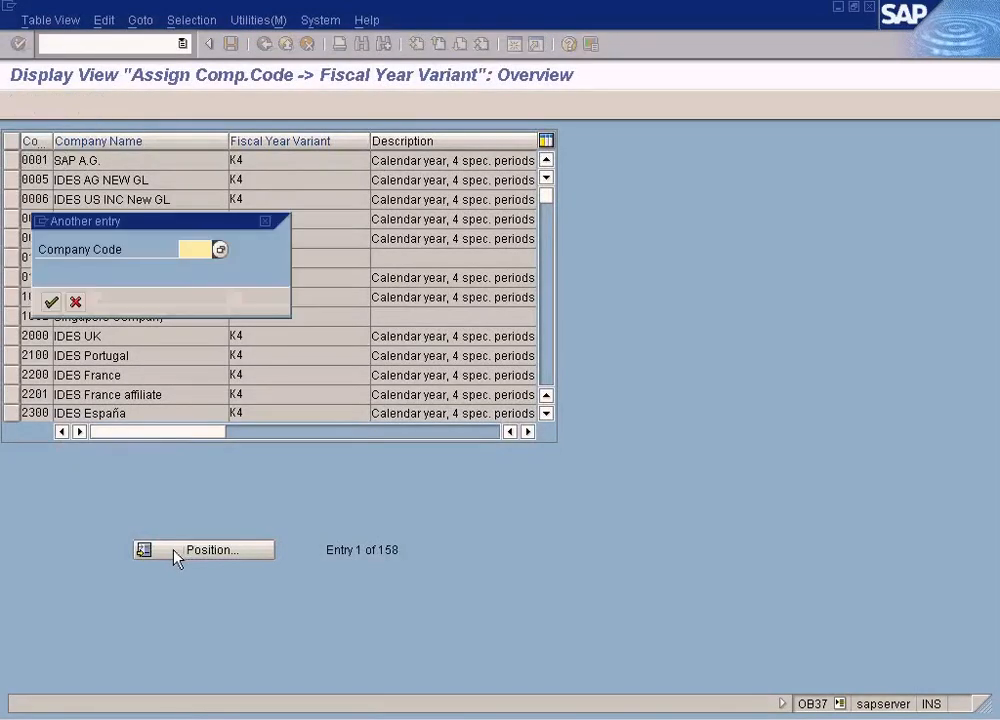
type("SUN")
key("Return")
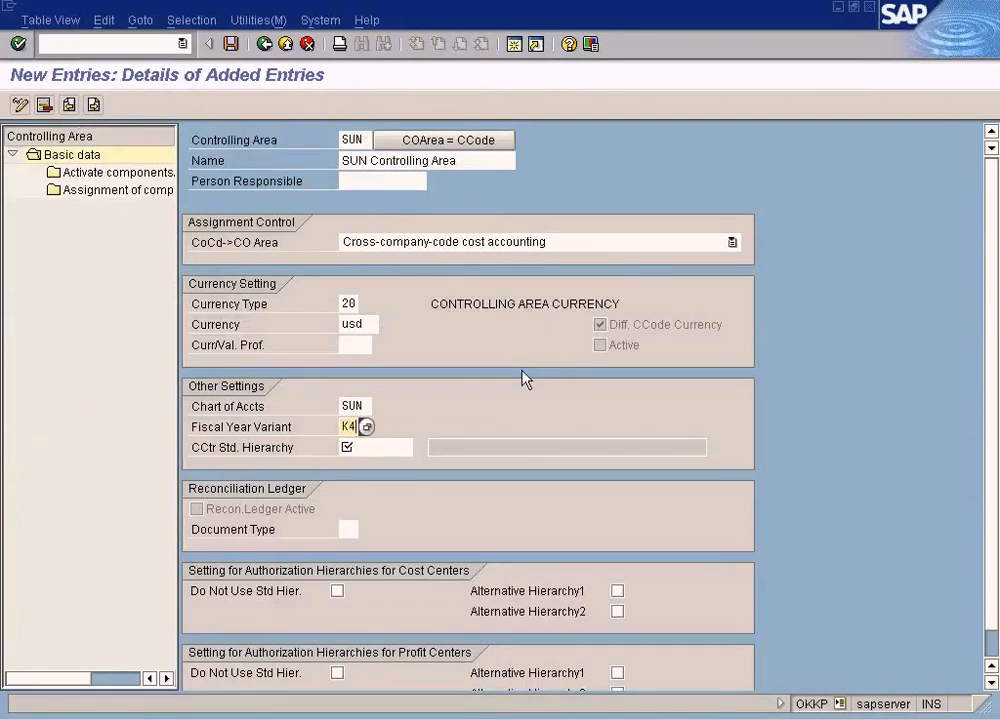
Set the cost center standard hierarchy to Sun after checking for existing groups, and leave the reconciliation ledger document type empty.
left_click(397, 450)
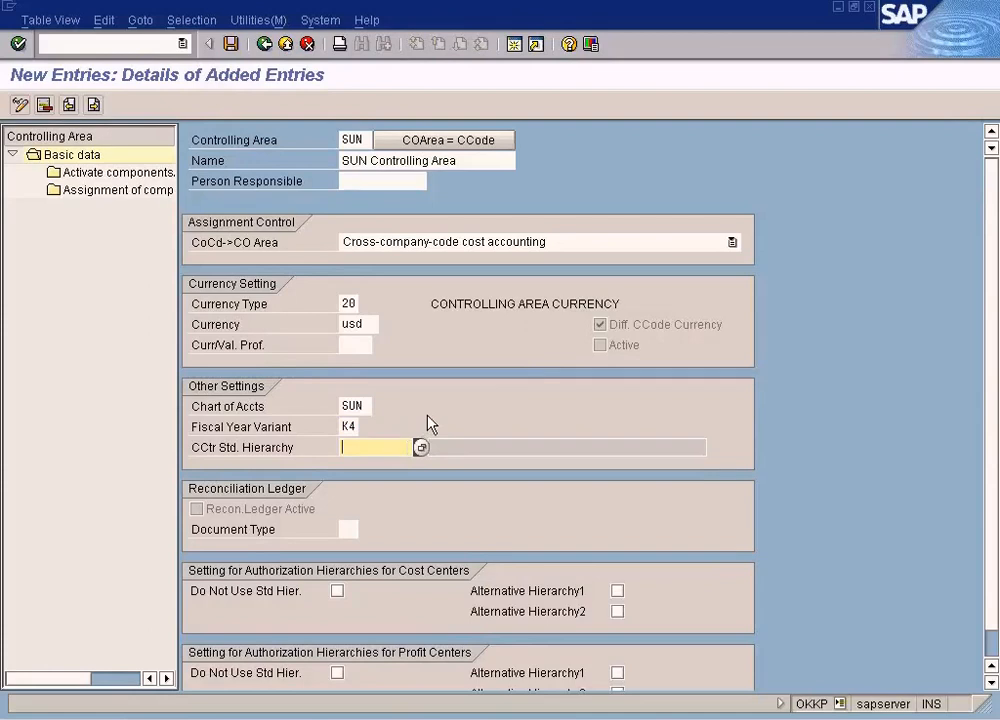
left_click(421, 447)
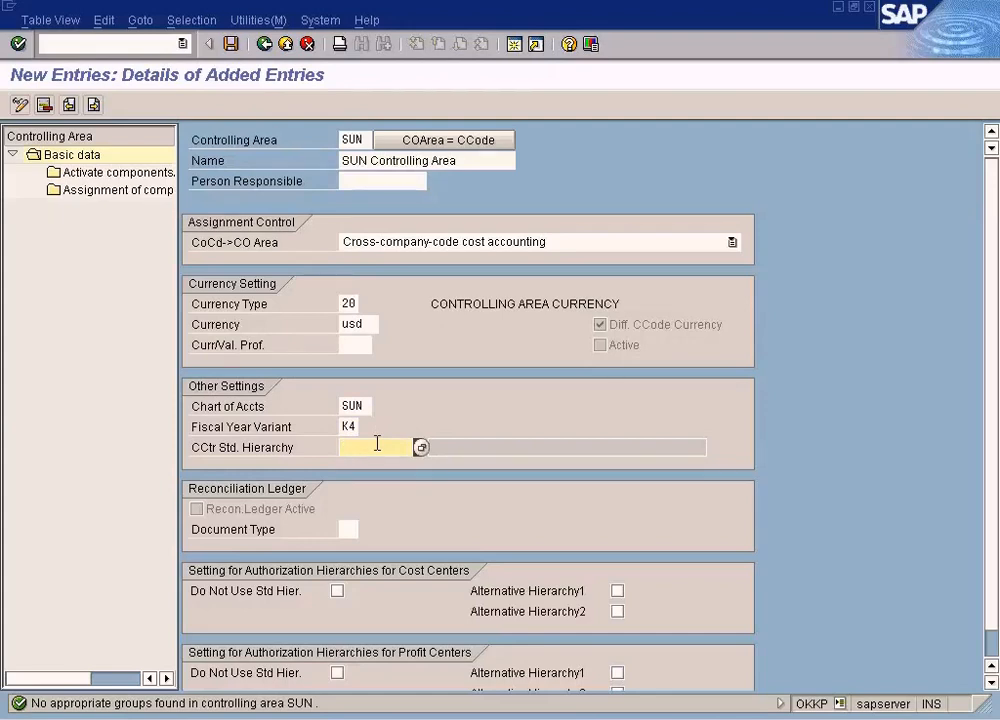
key("Return")
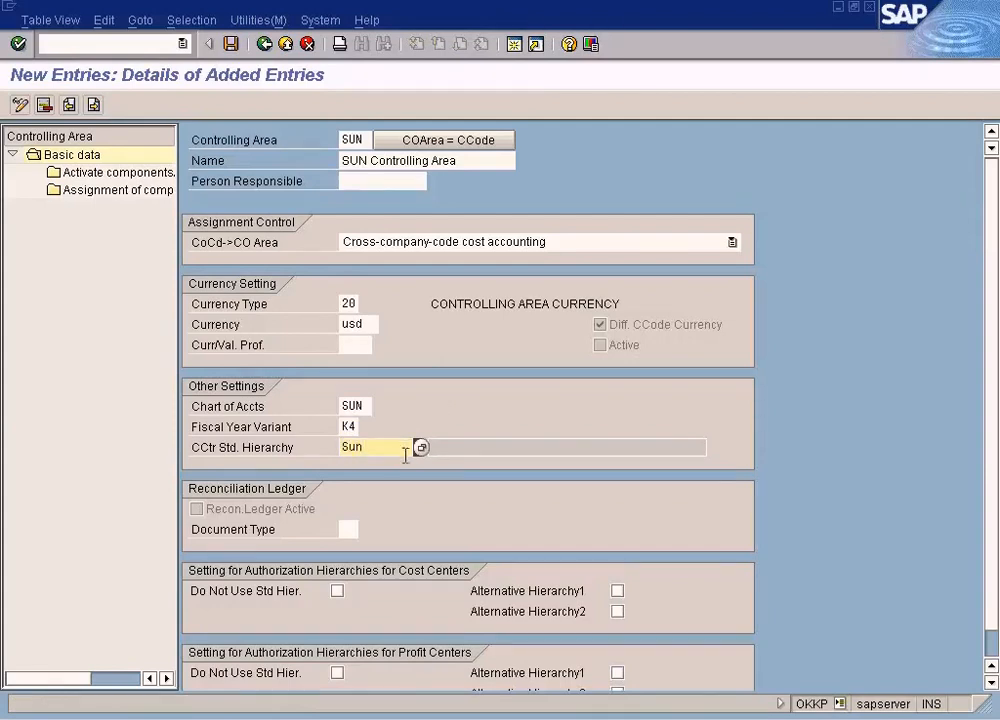
left_click(348, 527)
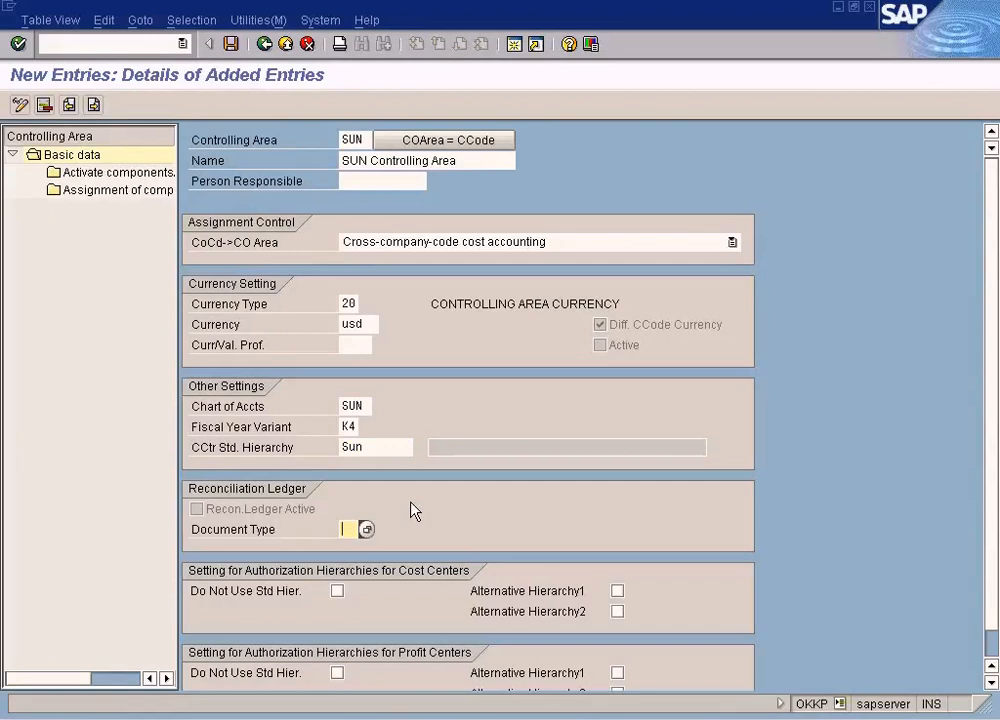
left_click(389, 446)
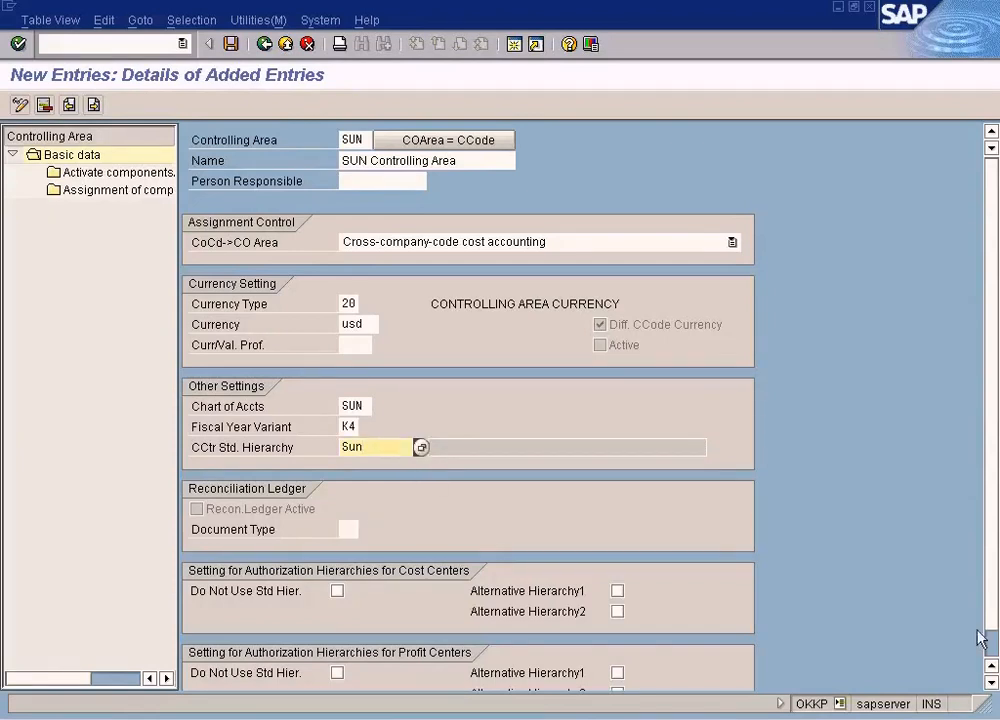
Review the new controlling area's basic data, save the entry, and move the standard hierarchy prompt off the form.
scroll(672, 665, "down", 1)
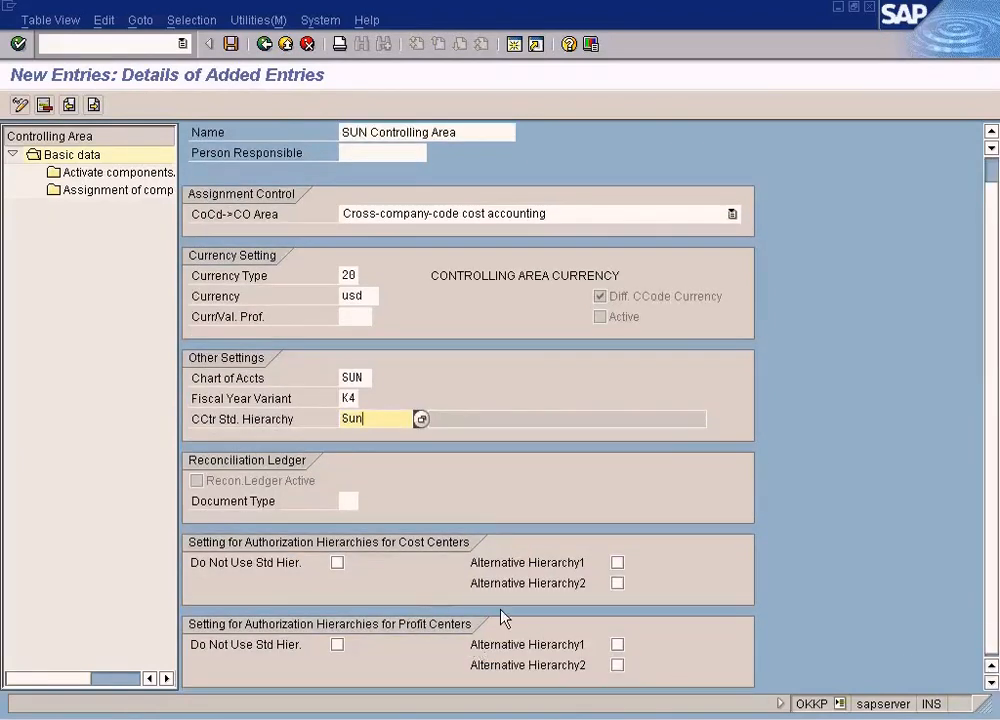
scroll(560, 300, "up", 1)
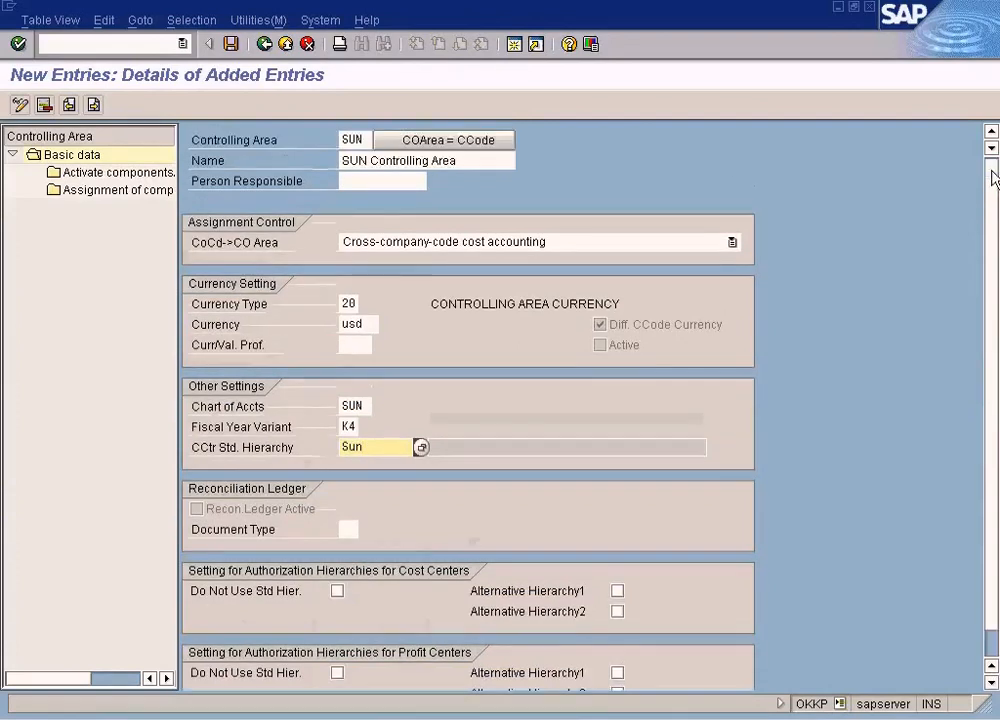
left_click(230, 44)
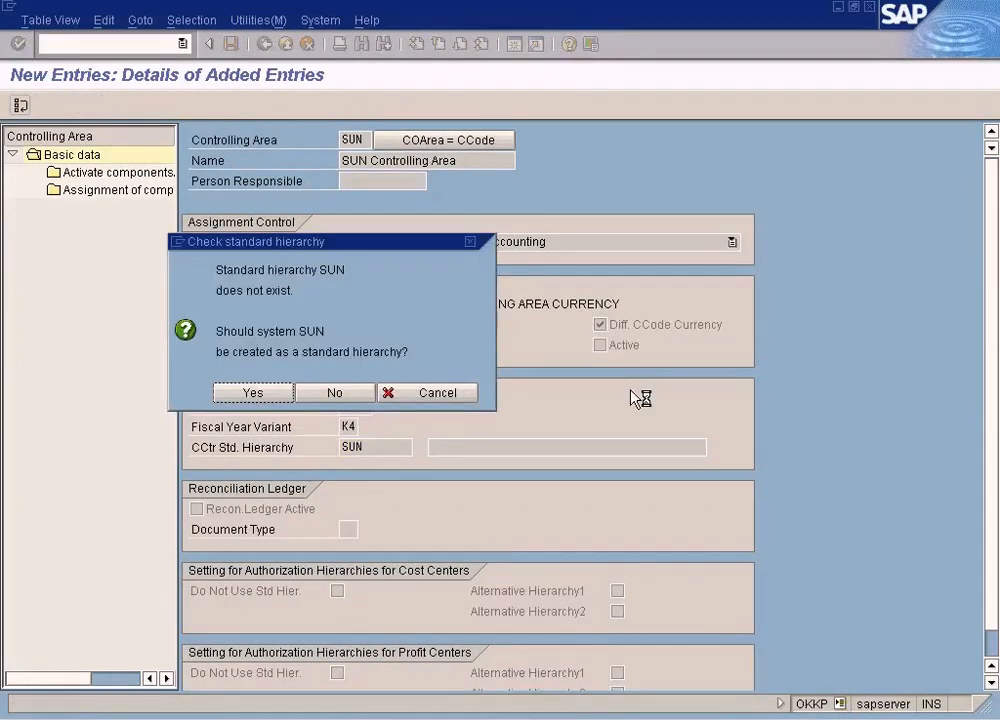
left_click_drag(428, 250, 745, 257)
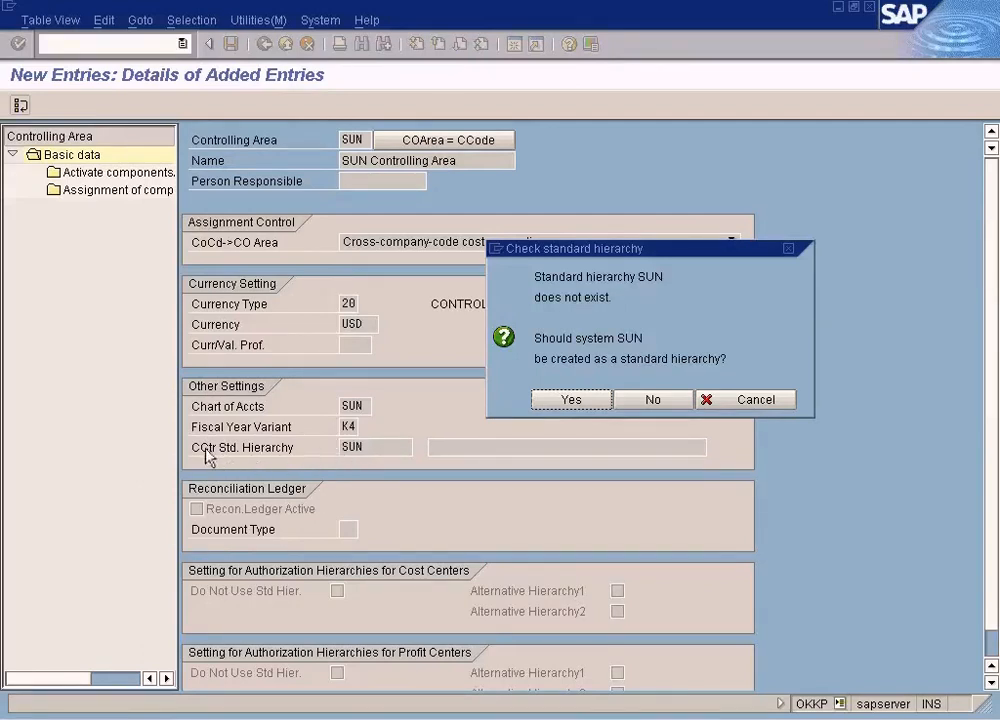
Switch to the untitled Paint diagram and add the text Std Hierarchy between Controlling Area and the cost centers.
left_click(514, 710)
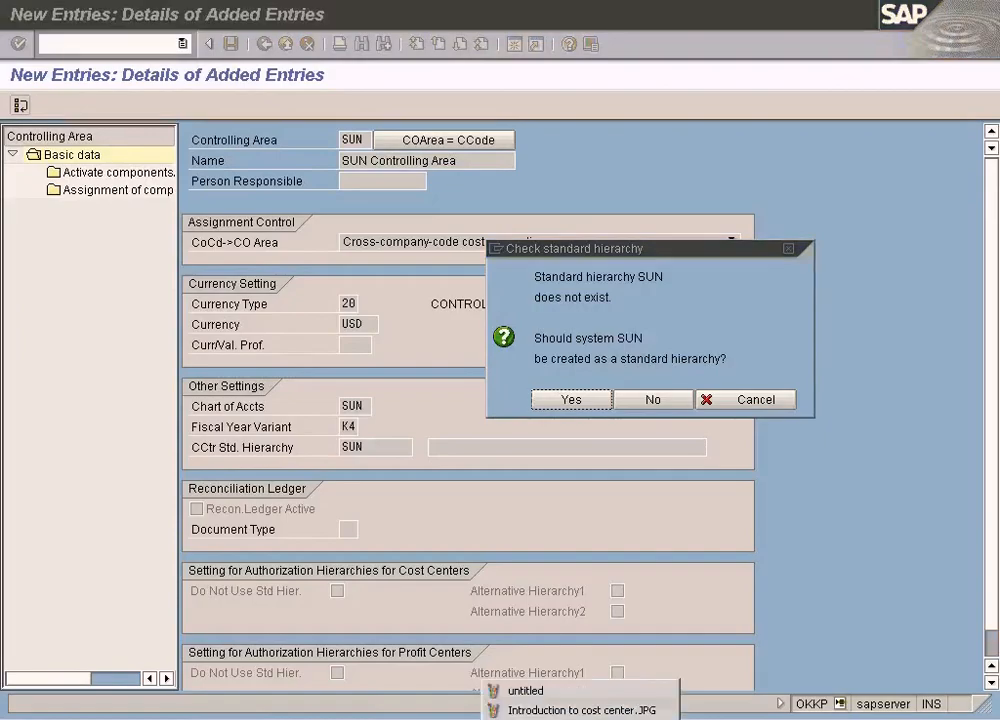
left_click(522, 693)
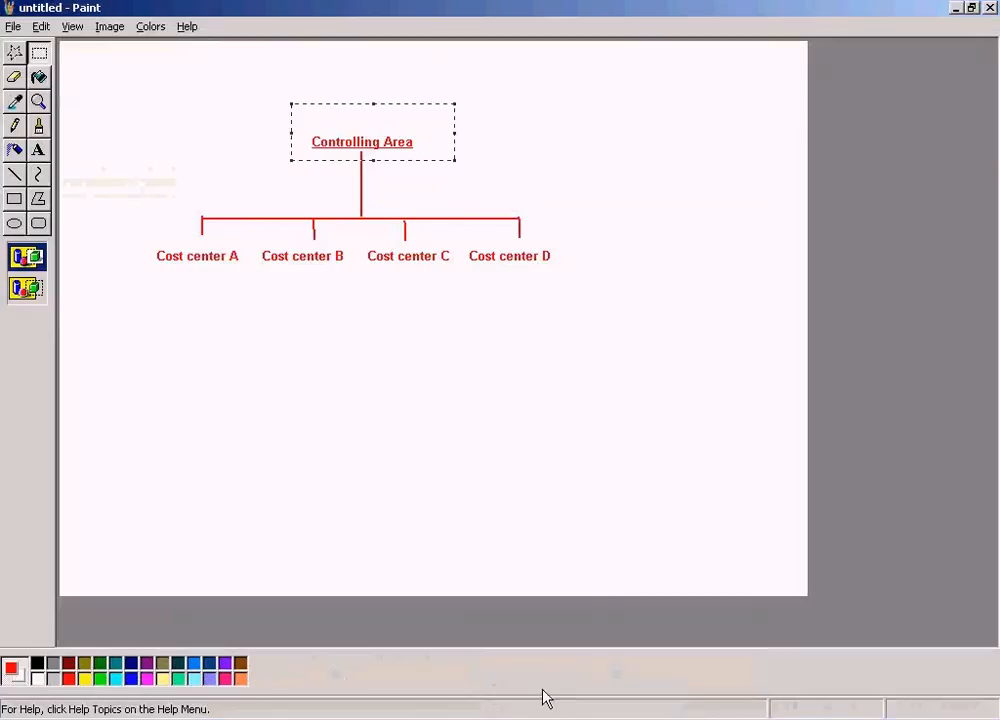
left_click(506, 427)
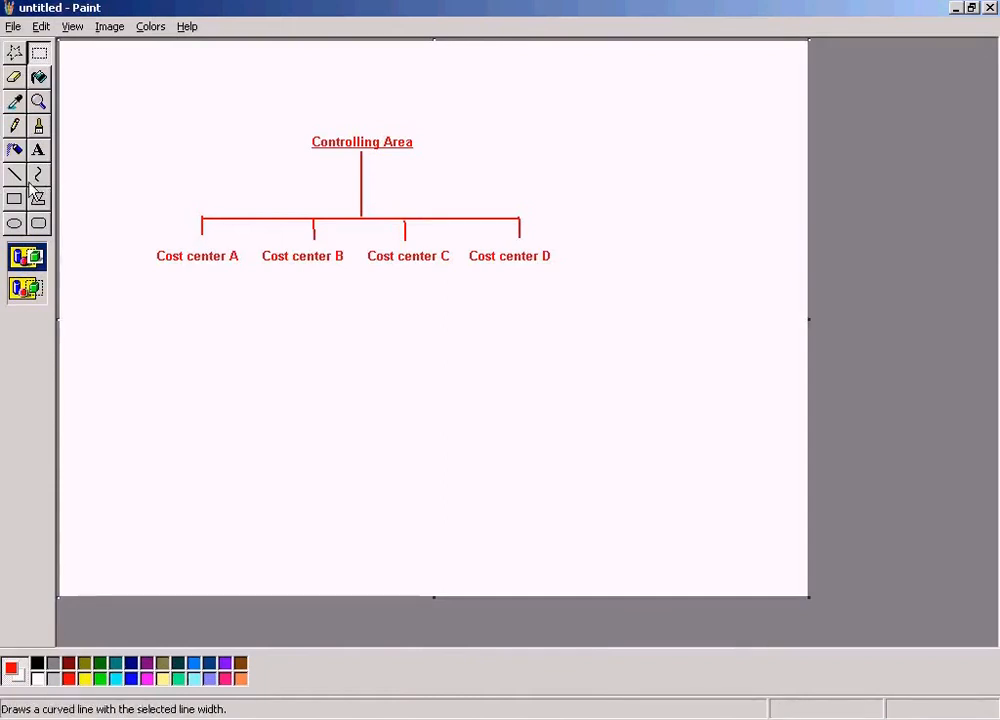
left_click(38, 150)
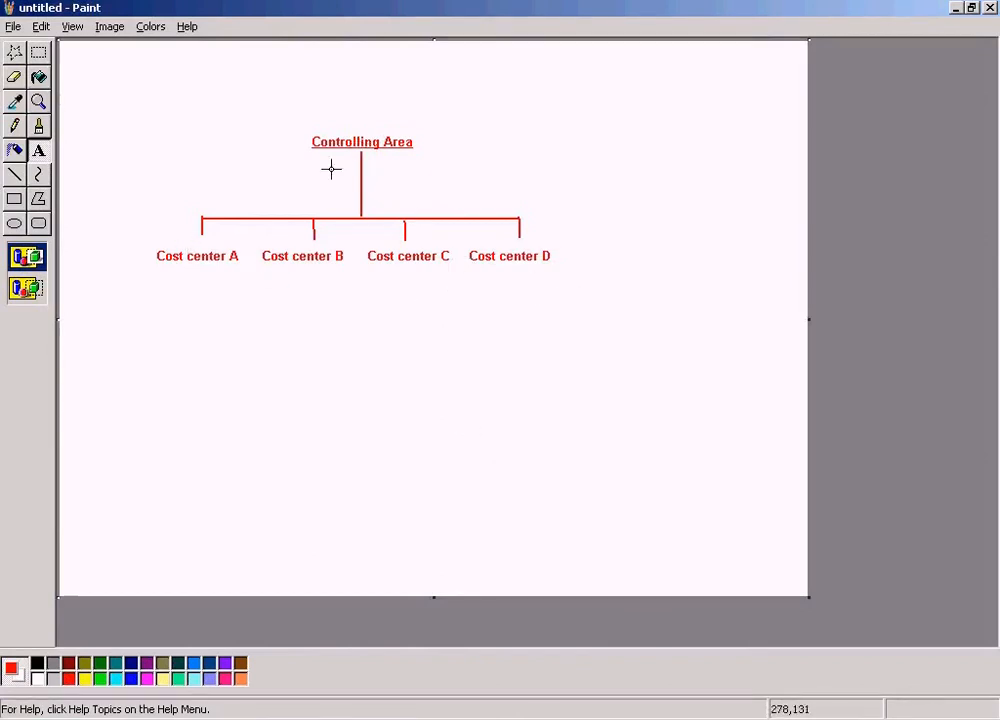
left_click_drag(336, 175, 403, 190)
left_click(466, 178)
left_click_drag(323, 177, 446, 186)
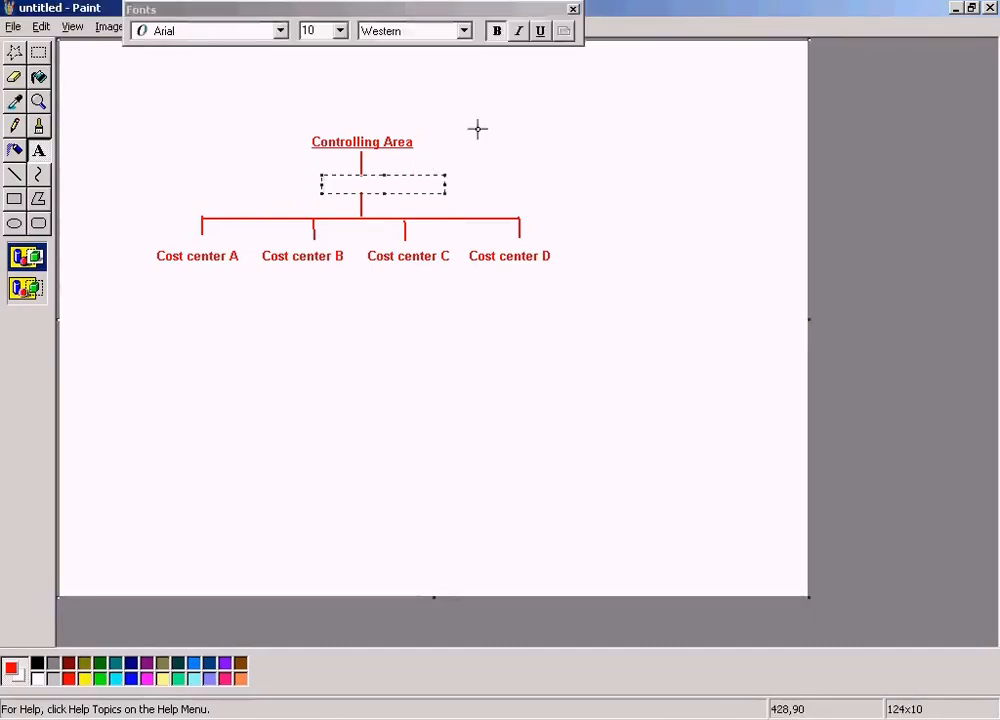
type("Std Hierarchy")
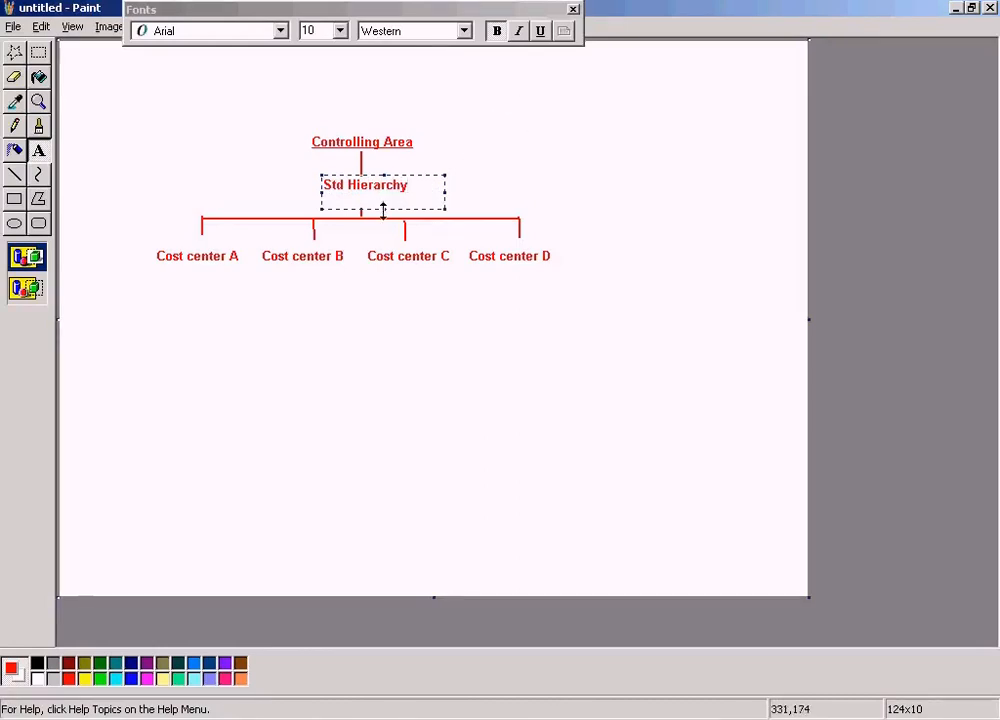
left_click_drag(385, 204, 386, 195)
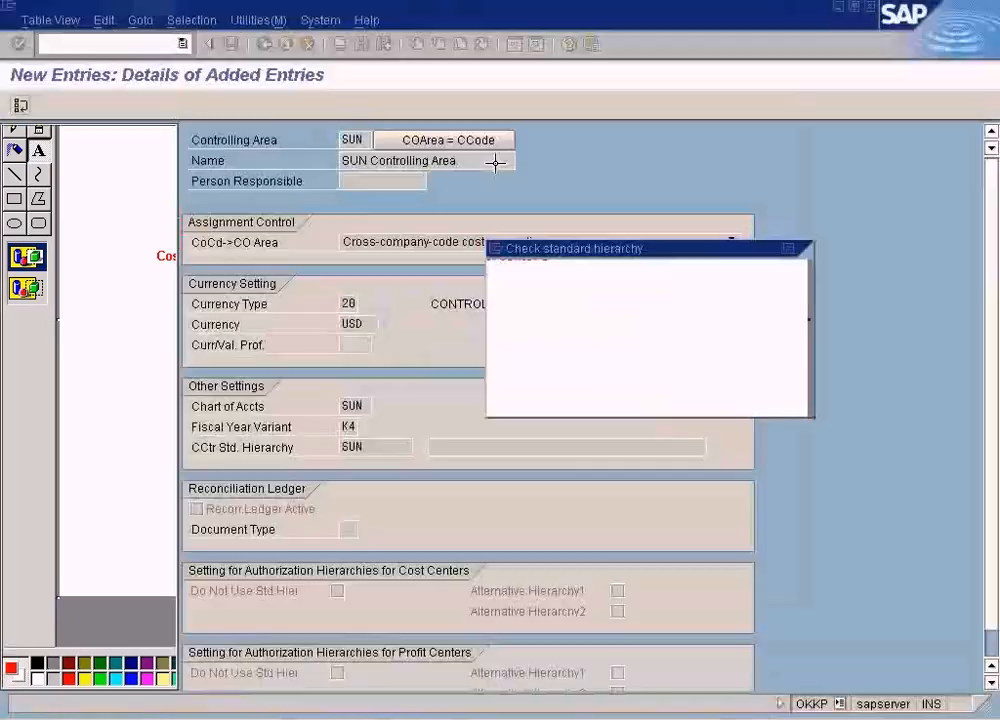
Return to SAP, agree to create SUN as a standard hierarchy, and accept the important note on currency type 20.
key("alt+Tab")
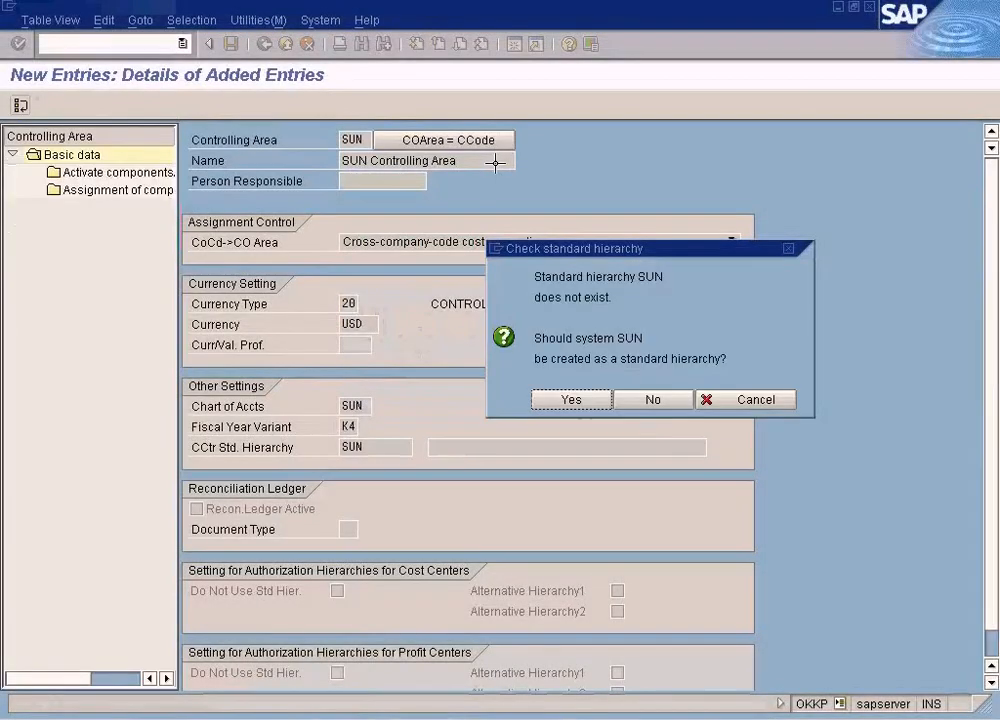
left_click(584, 401)
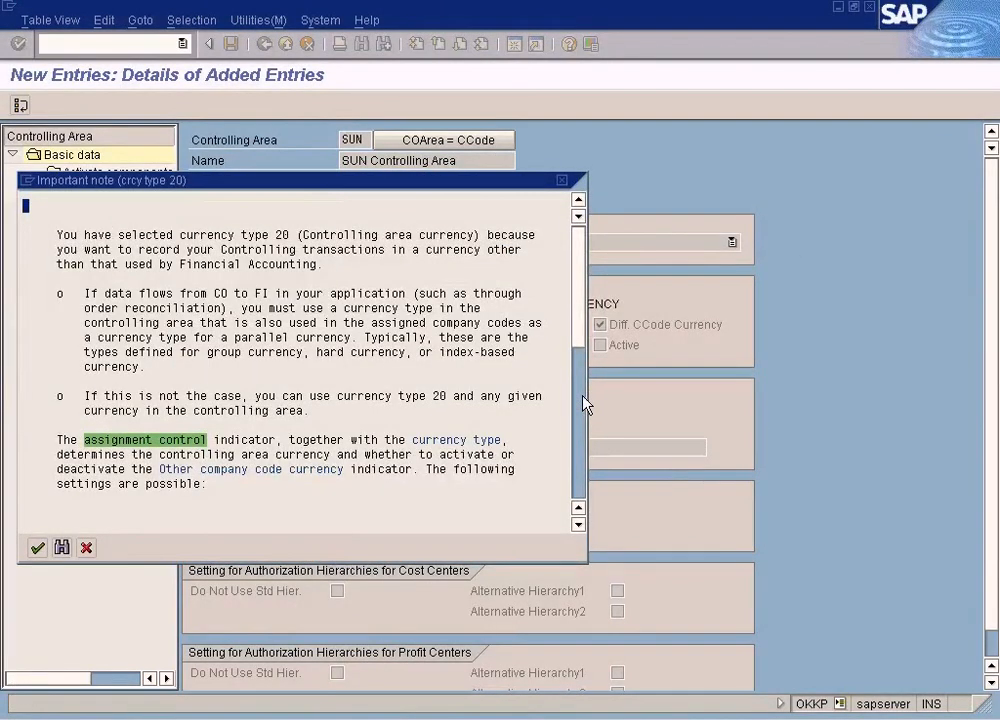
left_click(37, 548)
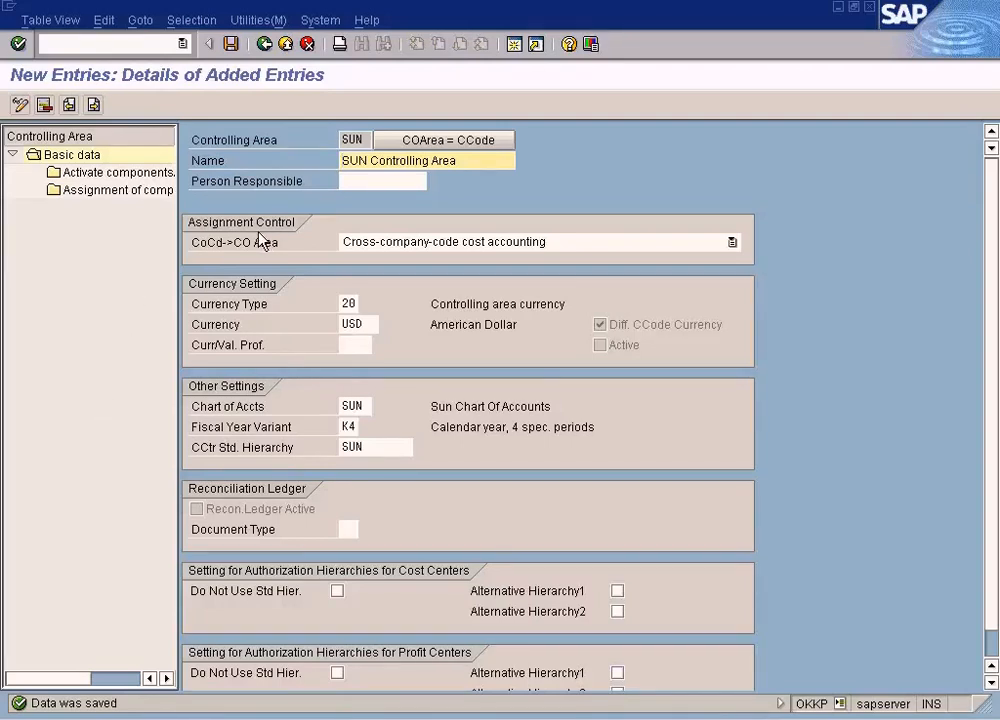
Try to add a new Activate components entry for controlling area SUN, then exit.
double_click(125, 177)
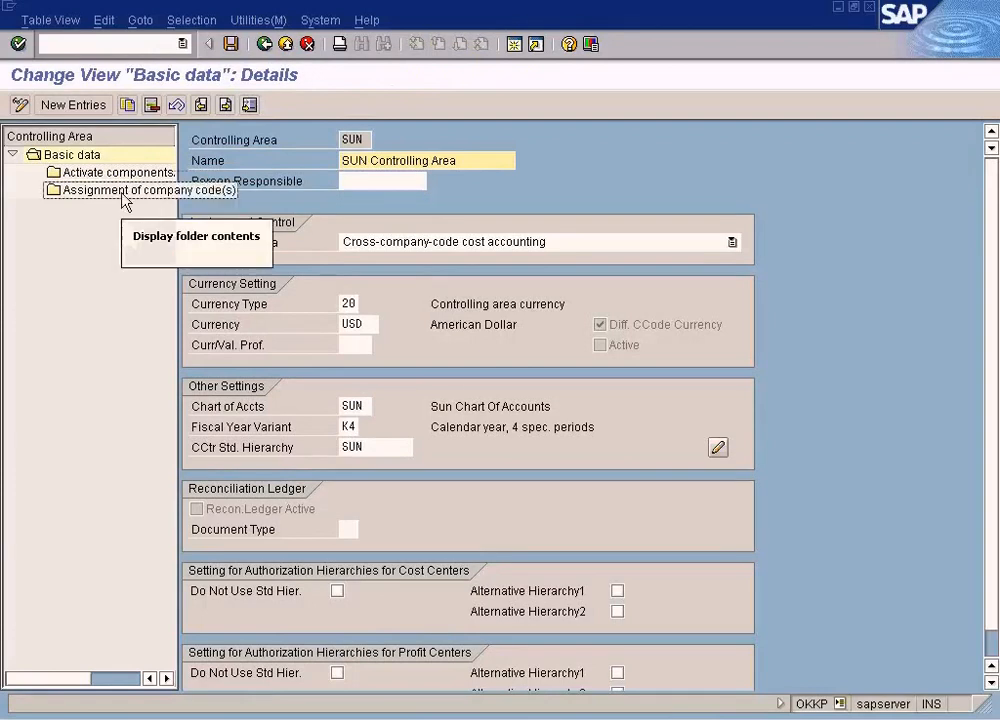
left_click(125, 176)
double_click(124, 177)
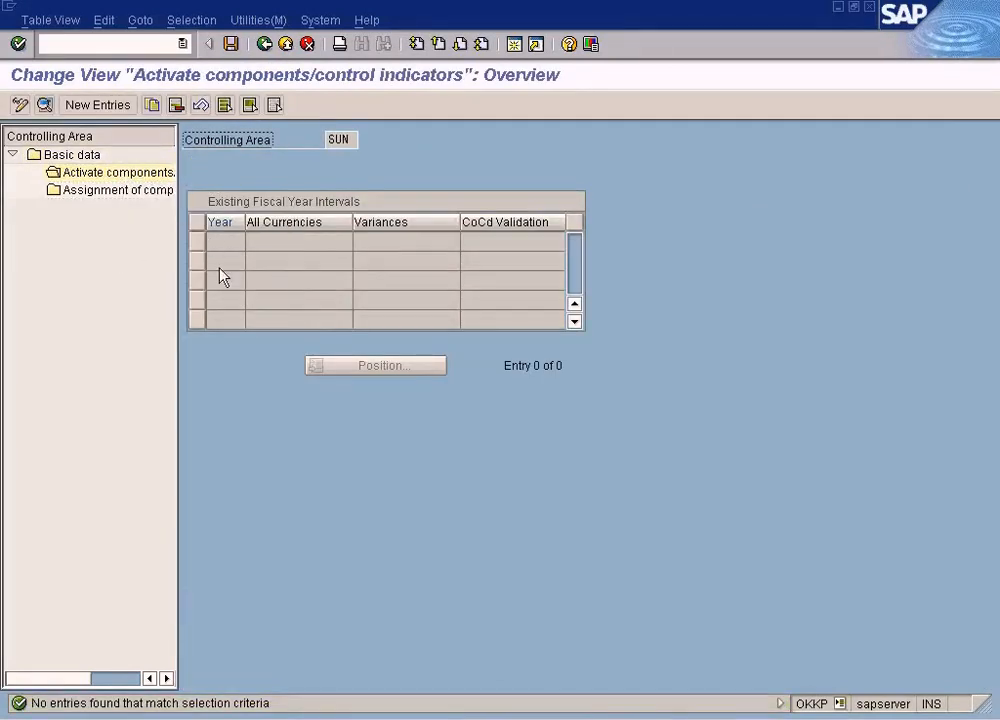
left_click(96, 105)
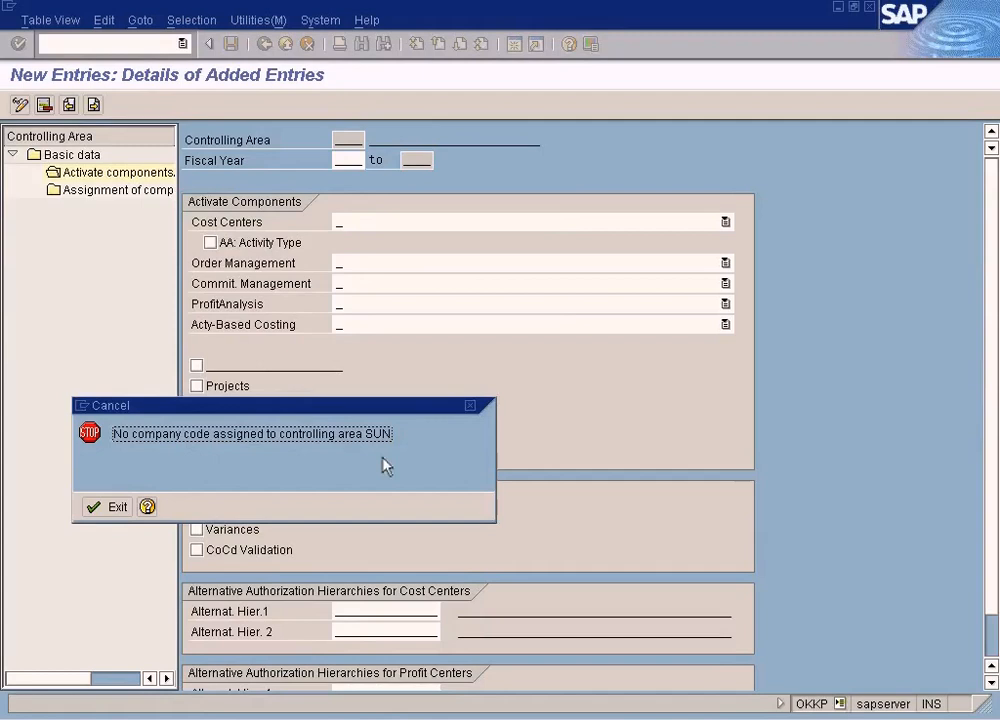
left_click(115, 507)
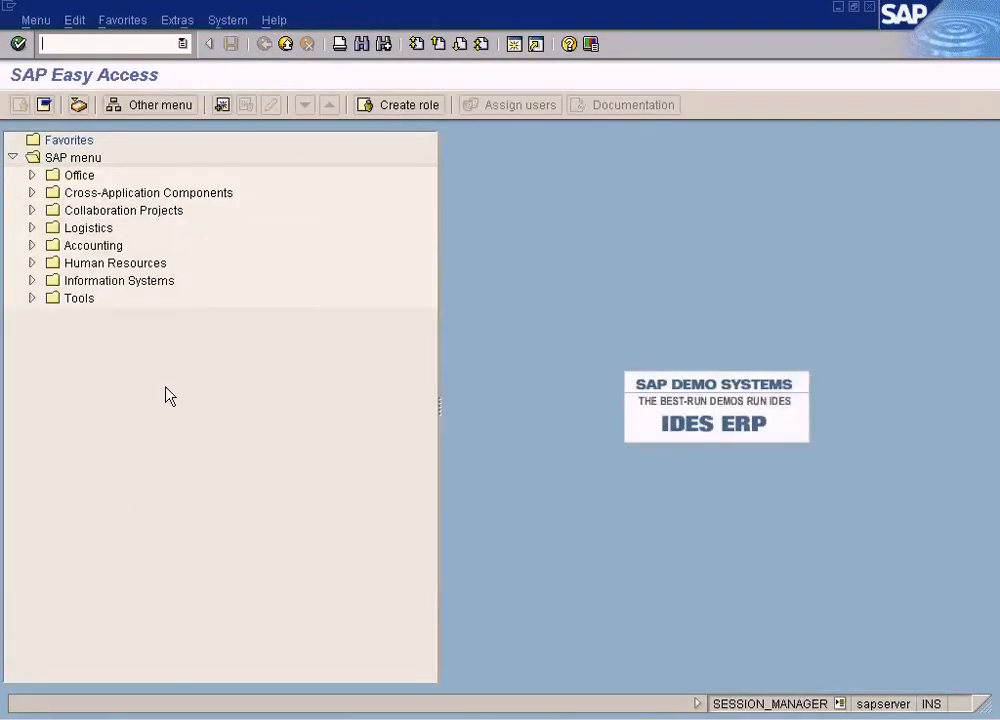
Run /nspro, open the SAP Reference IMG, and start Maintain Controlling Area from the Organization node of General Controlling.
type("/nspro")
key("Return")
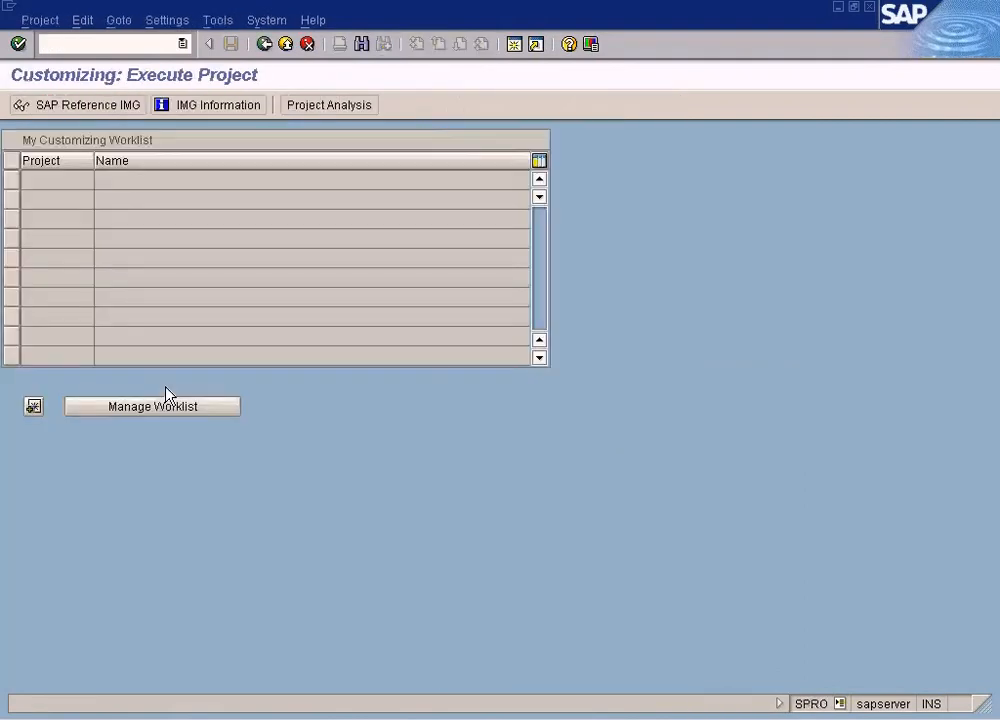
left_click(100, 107)
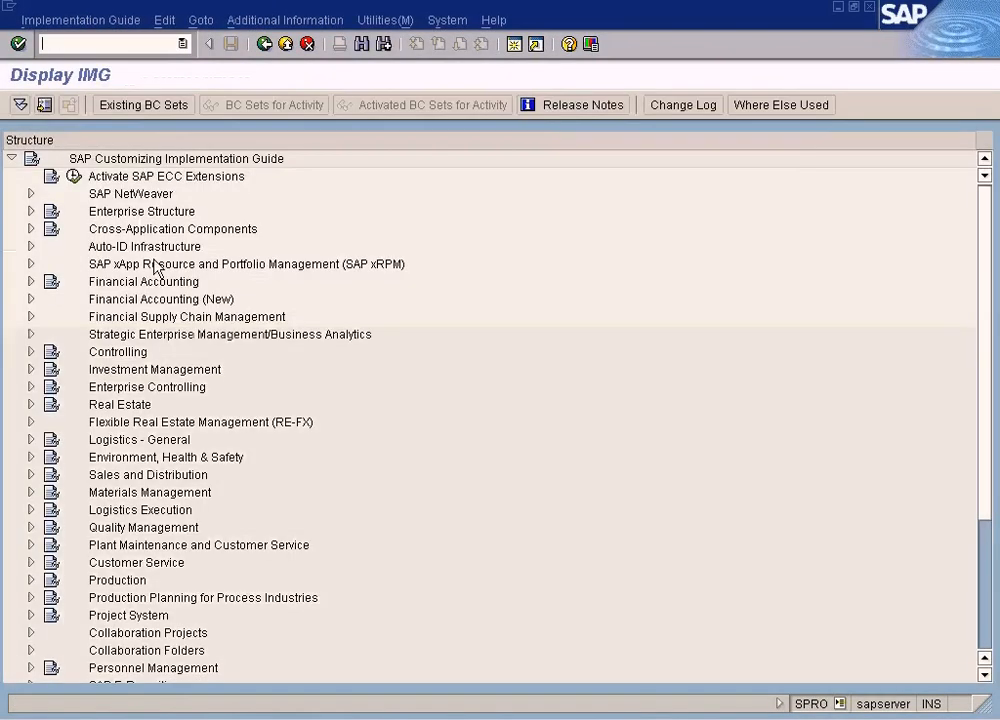
left_click(31, 351)
left_click(50, 369)
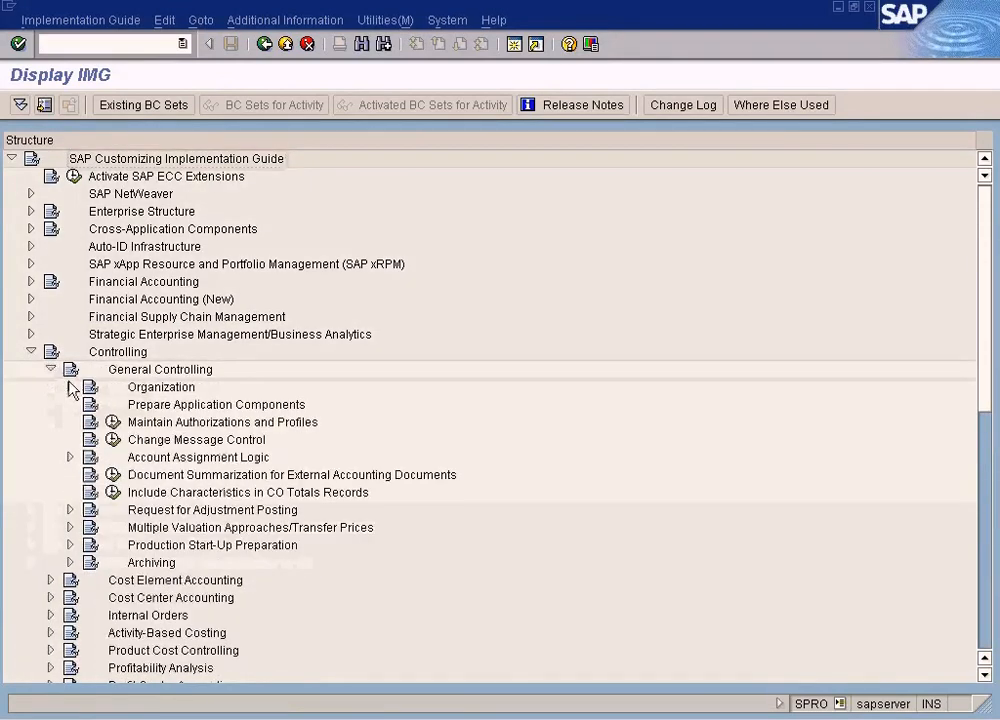
left_click(70, 387)
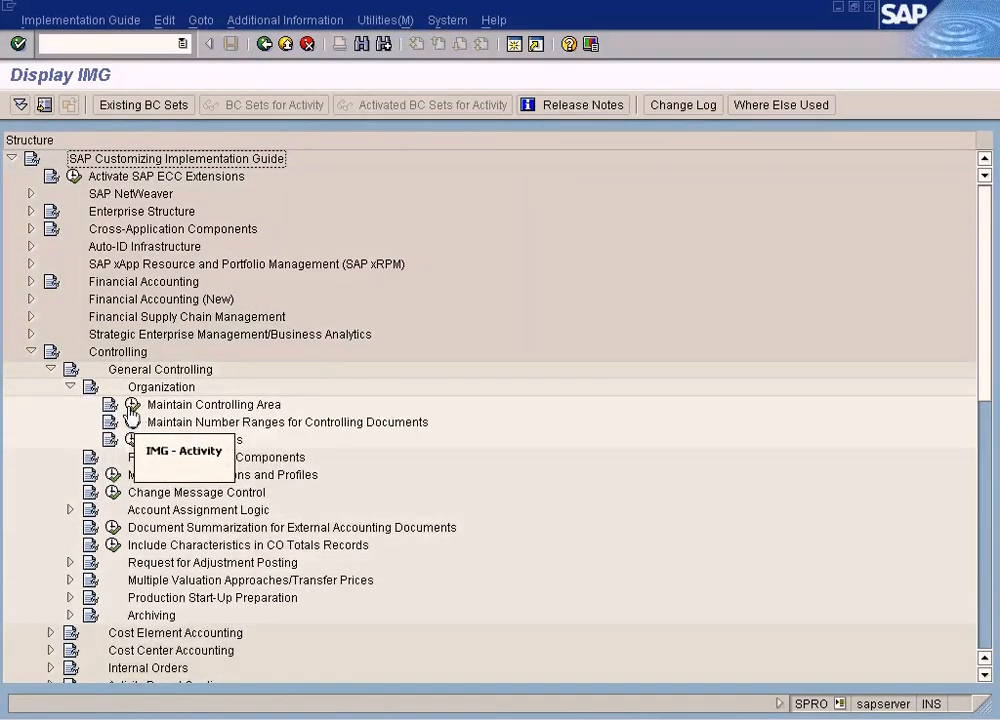
left_click(131, 404)
double_click(156, 226)
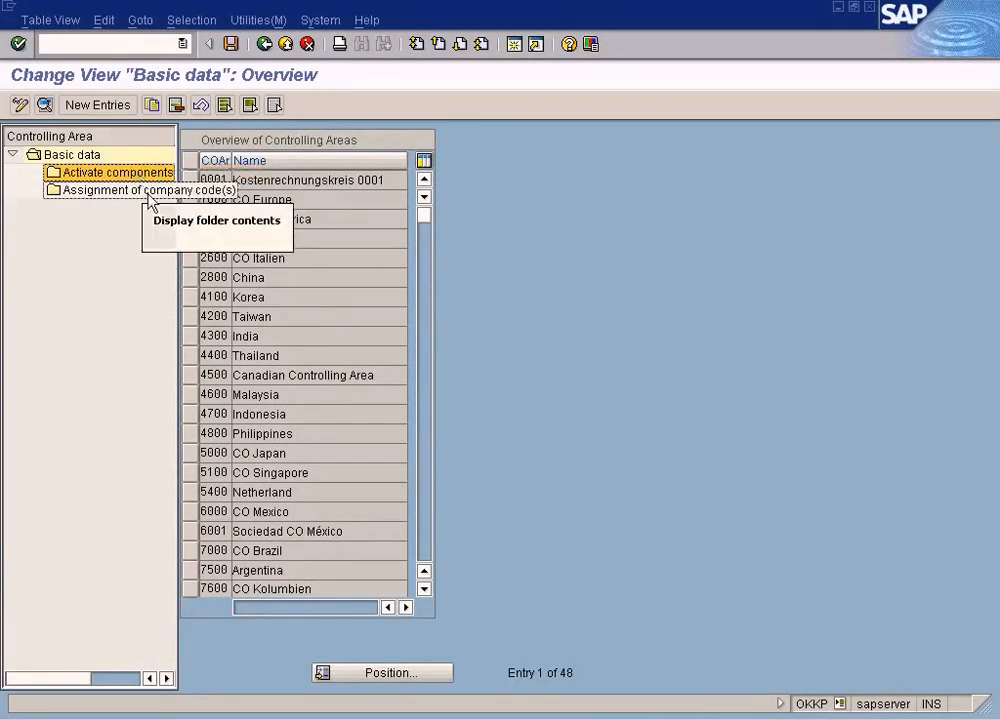
Find controlling area SUN in the overview of controlling areas and open its basic data details.
left_click(370, 669)
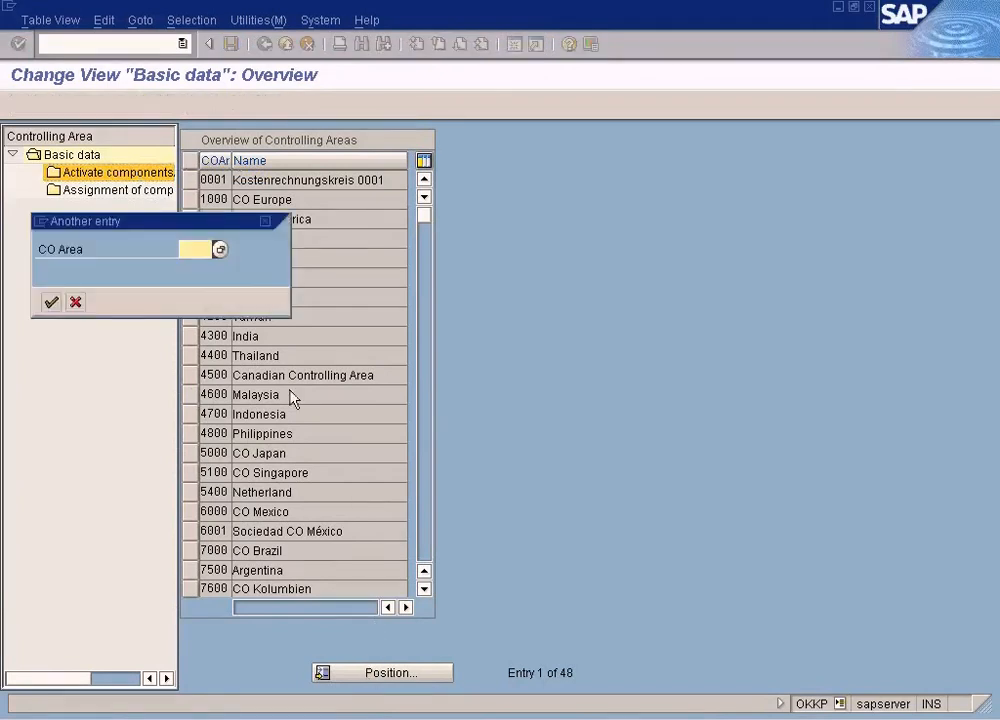
type("sun")
key("Return")
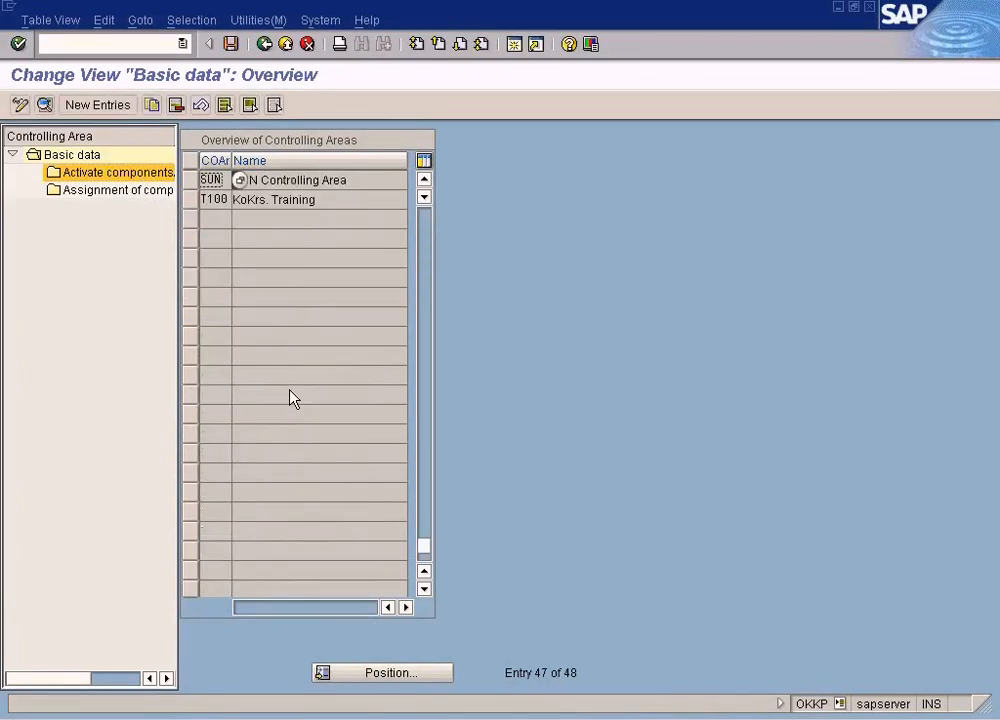
double_click(290, 180)
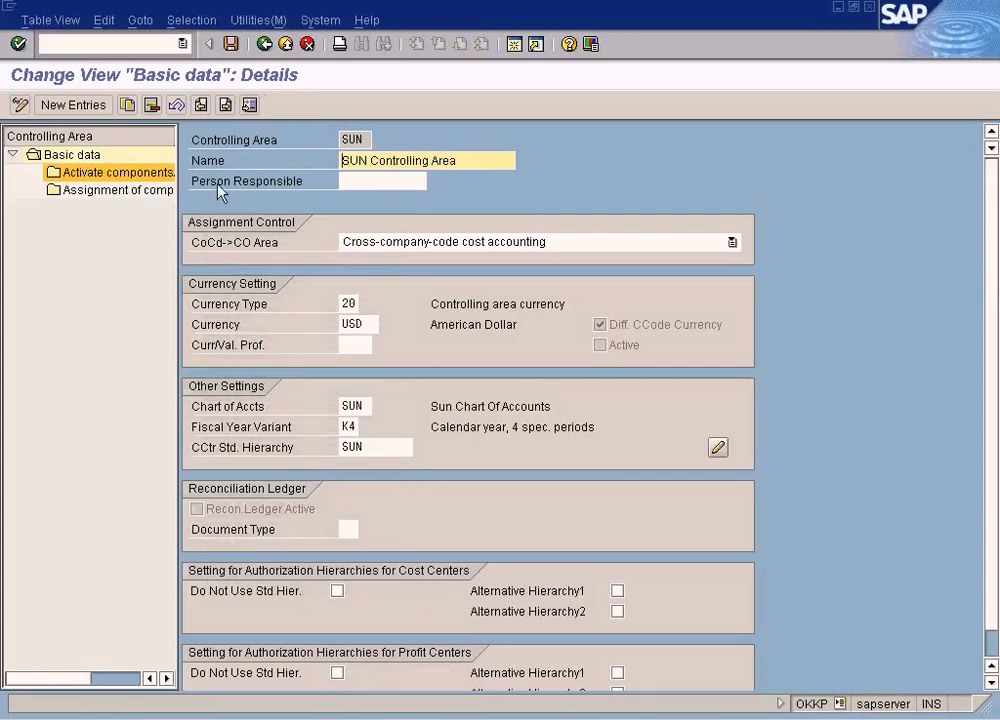
Assign company code SUN to controlling area SUN as a new entry and save the assignment.
left_click(137, 192)
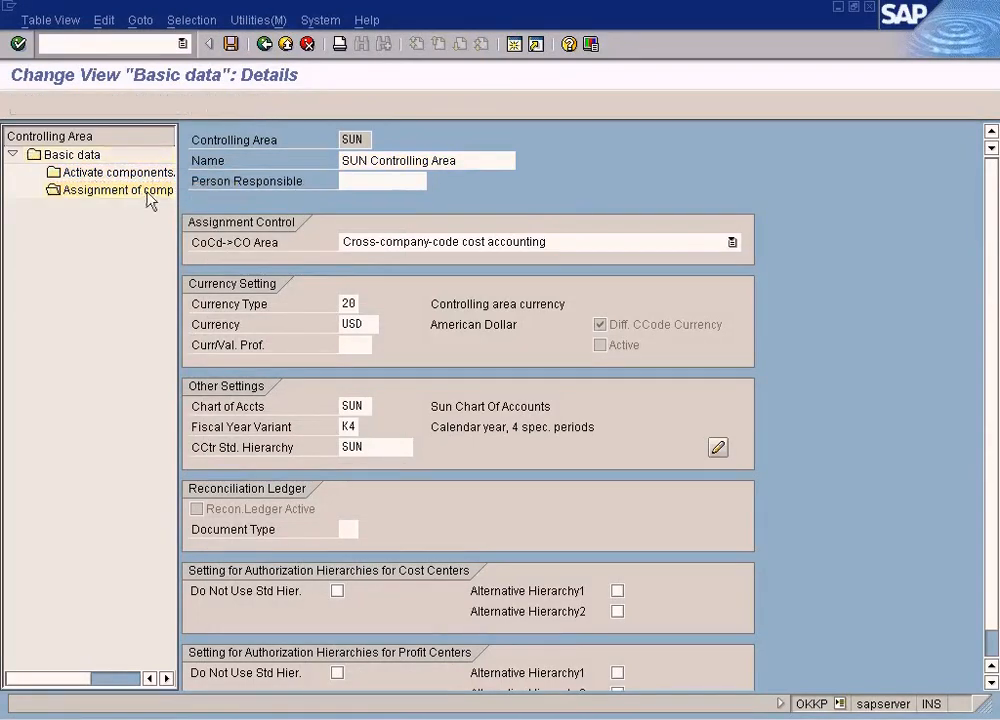
left_click(73, 105)
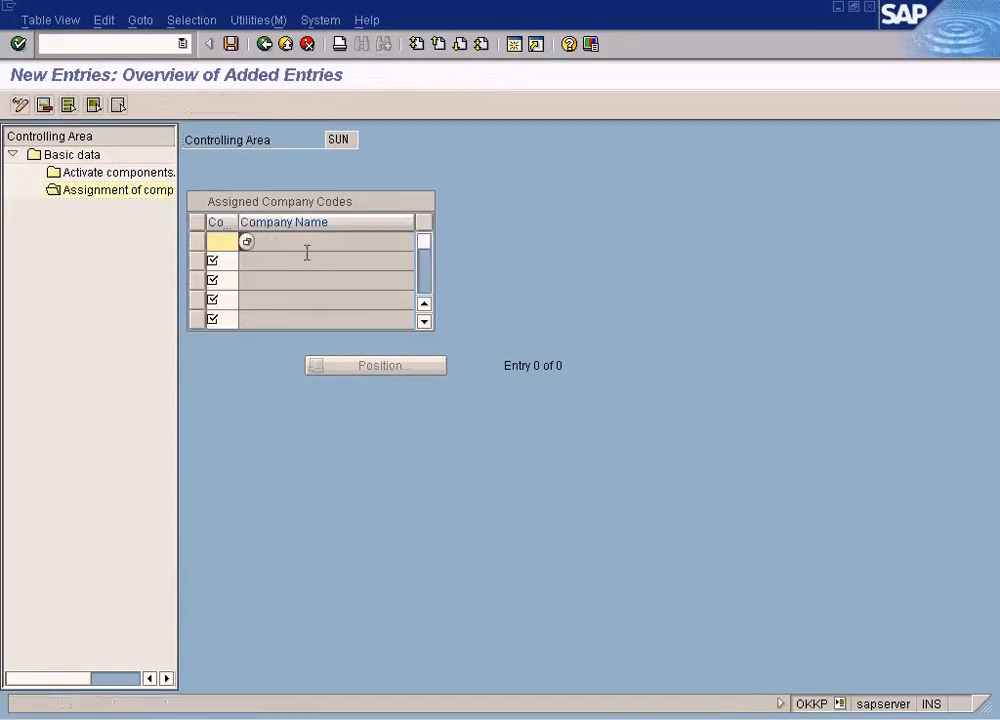
left_click(244, 242)
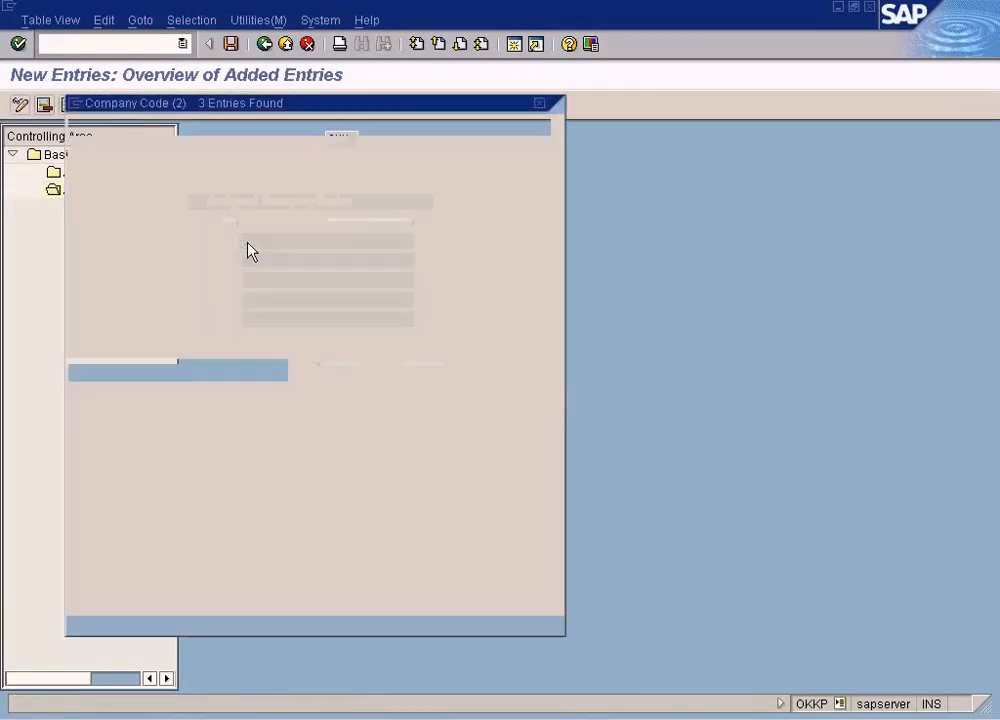
left_click(118, 160)
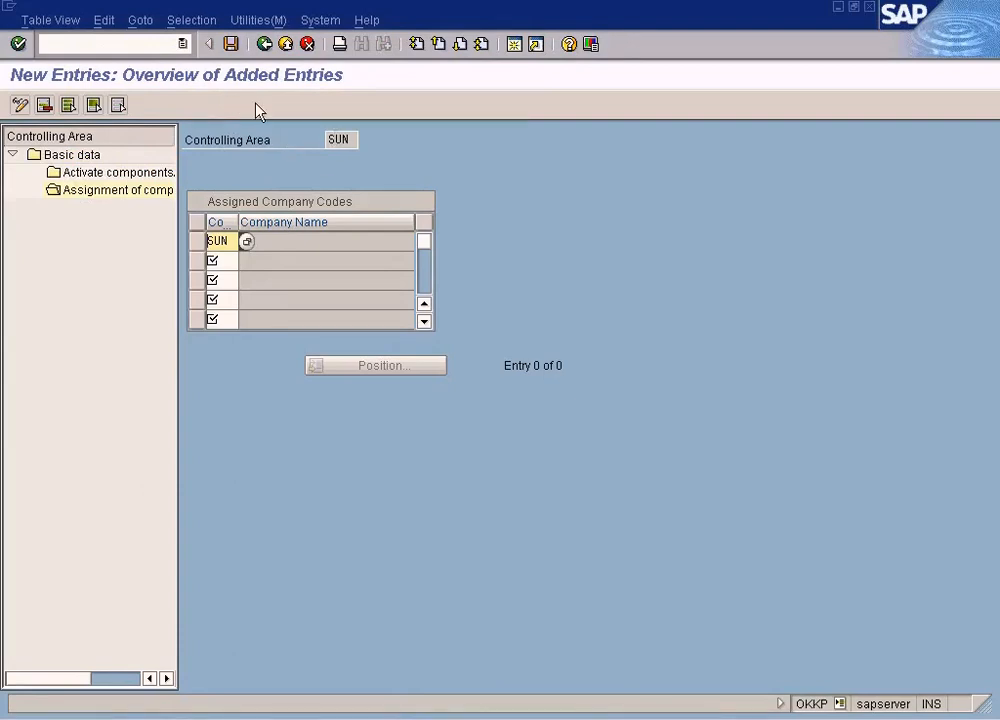
left_click(246, 241)
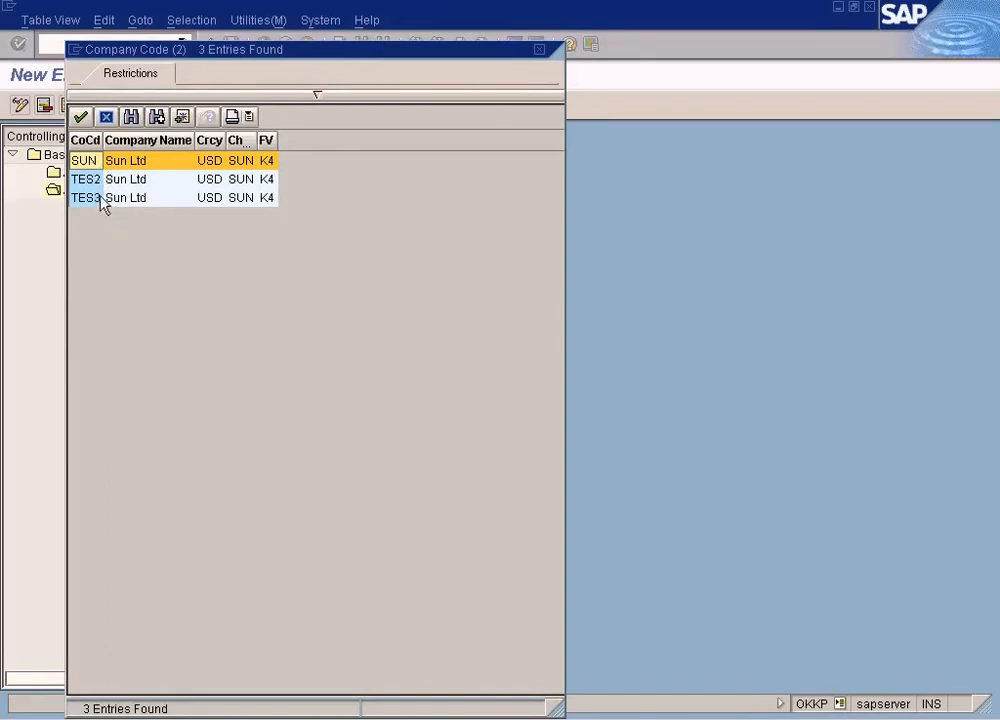
left_click_drag(230, 58, 612, 131)
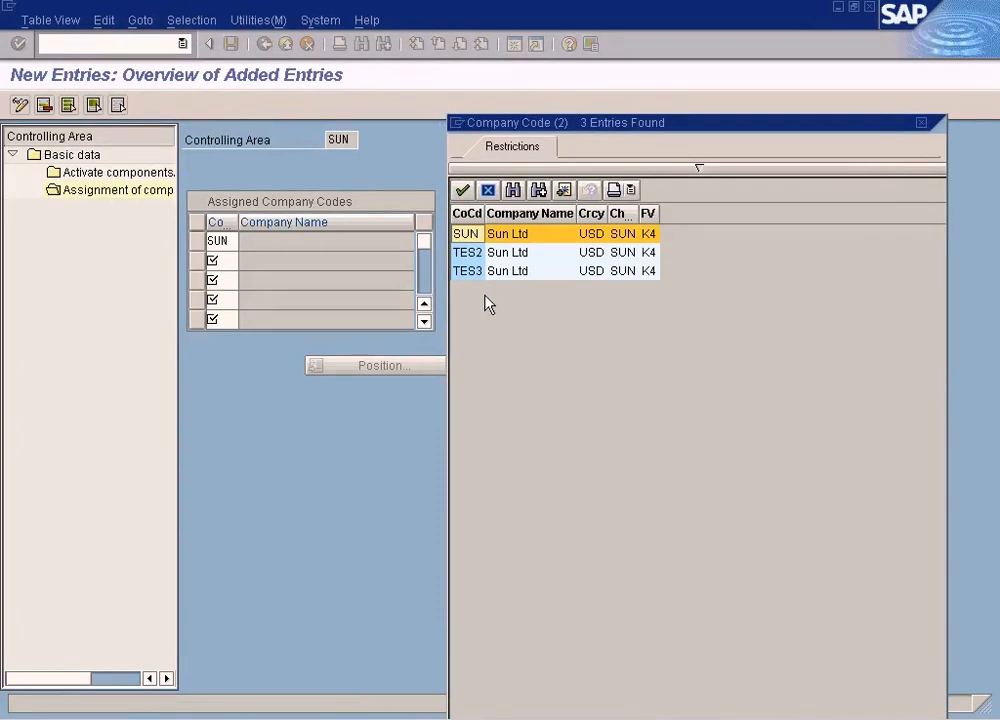
double_click(468, 243)
left_click(228, 45)
Start a new entry in the Activate components/control indicators view for controlling area SUN.
double_click(147, 176)
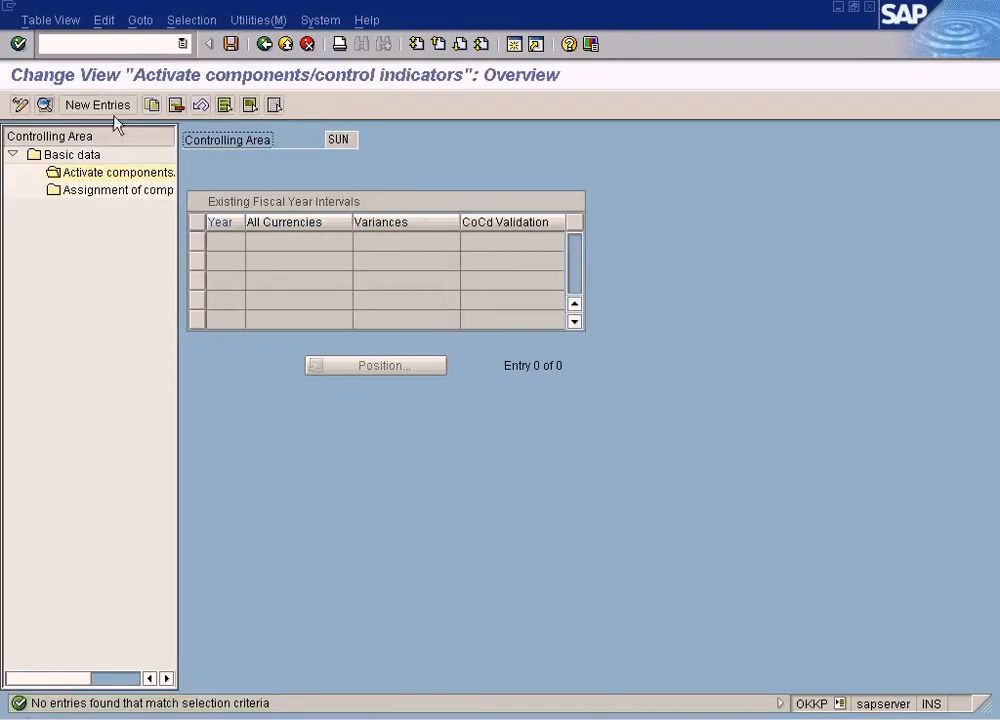
left_click(102, 105)
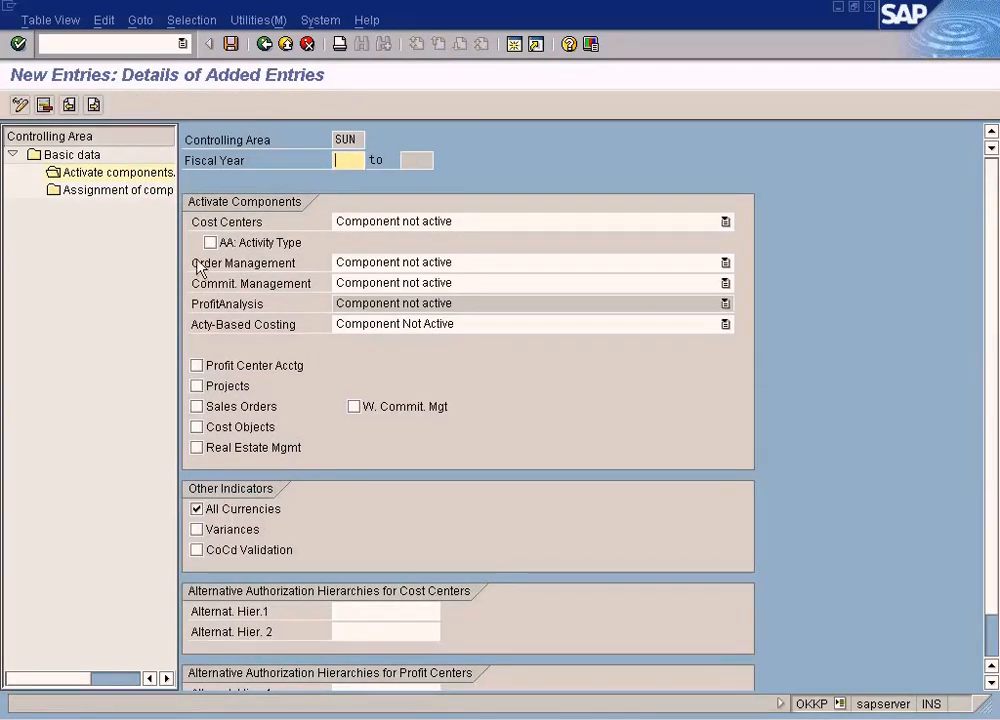
Switch to the Paint diagram and move the Std Hierarchy block with its cost centers down, leaving a gap below Controlling Area.
left_click(514, 719)
left_click(525, 690)
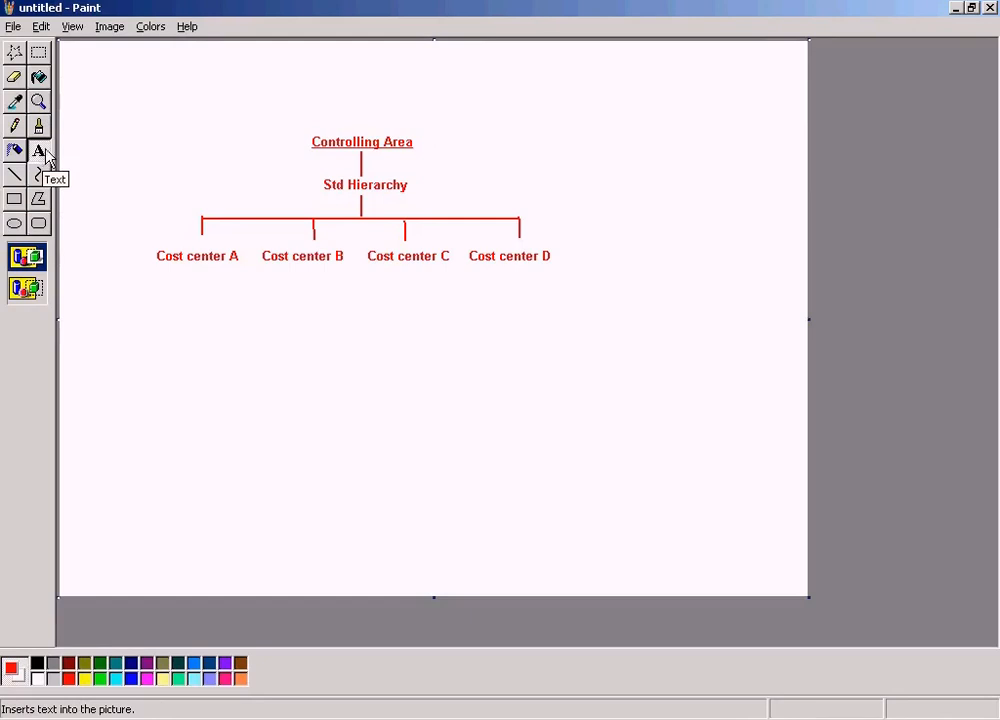
left_click(38, 51)
left_click_drag(134, 187, 574, 295)
left_click(61, 158)
left_click_drag(131, 173, 623, 306)
left_click_drag(402, 243, 400, 299)
Add the label "Sun Company code" between Controlling Area and Std Hierarchy, and connect the three levels with vertical lines.
left_click(193, 192)
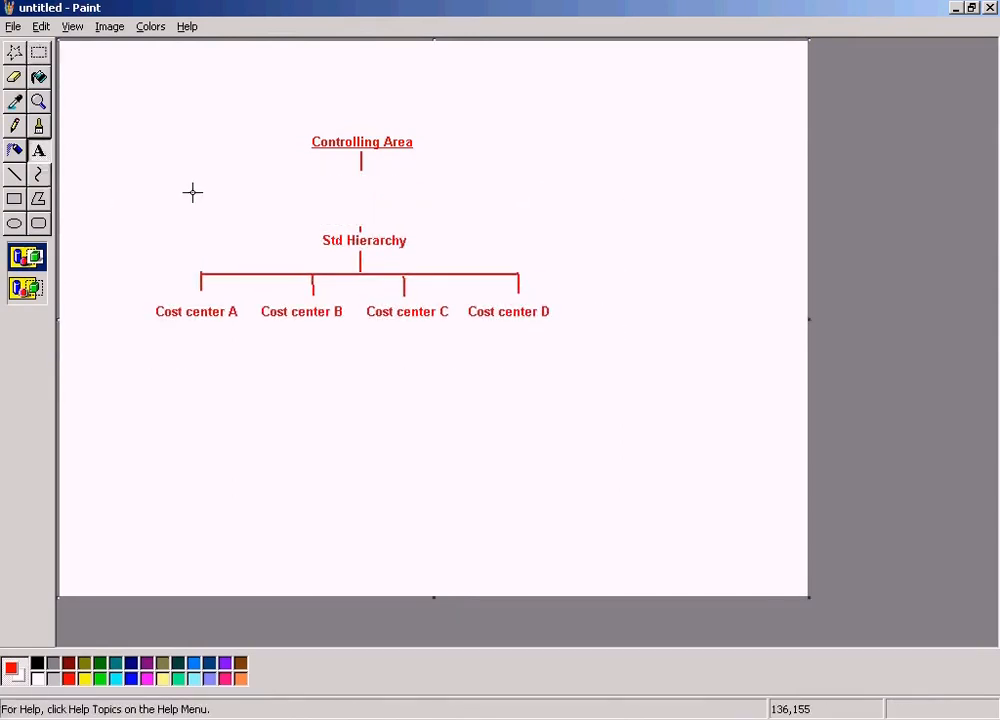
left_click_drag(308, 184, 461, 206)
type("Sun Company ")
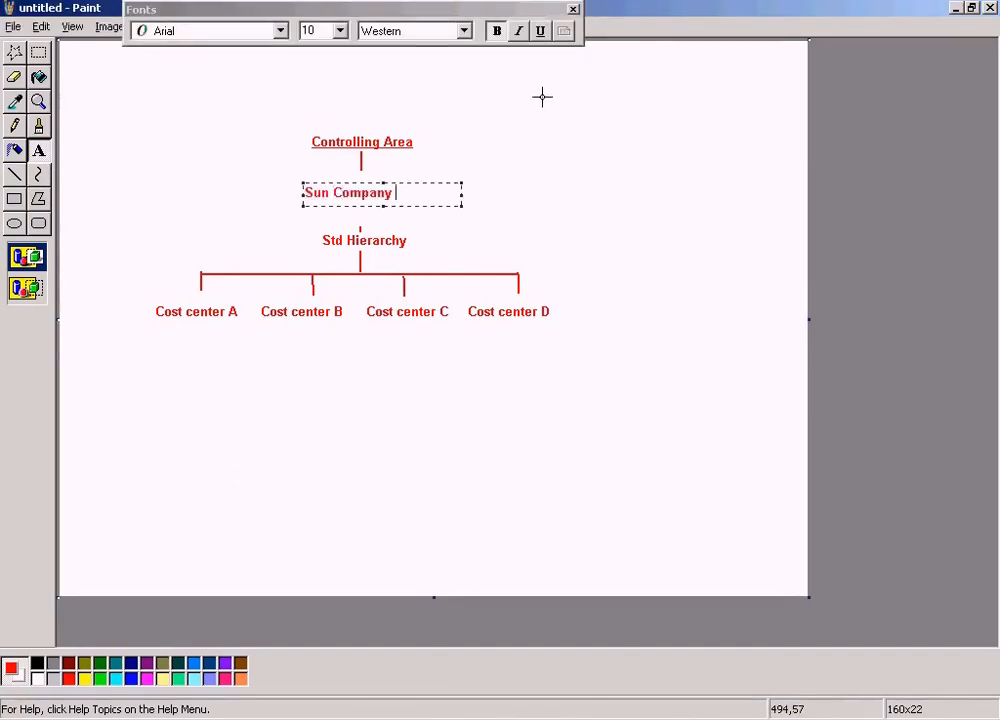
type("code")
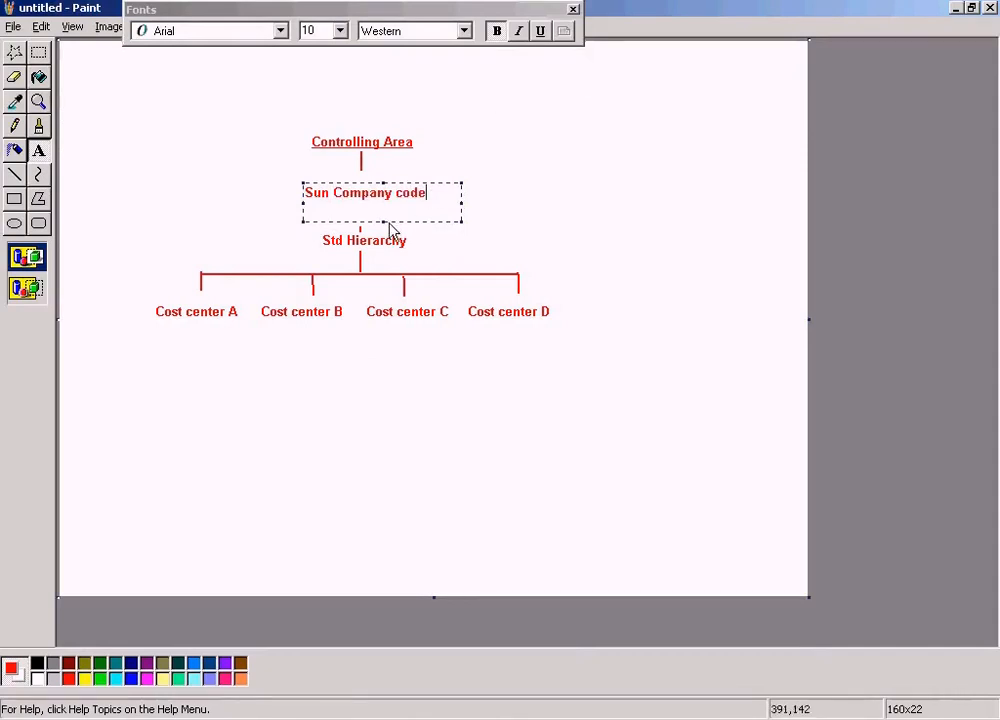
left_click_drag(384, 219, 383, 208)
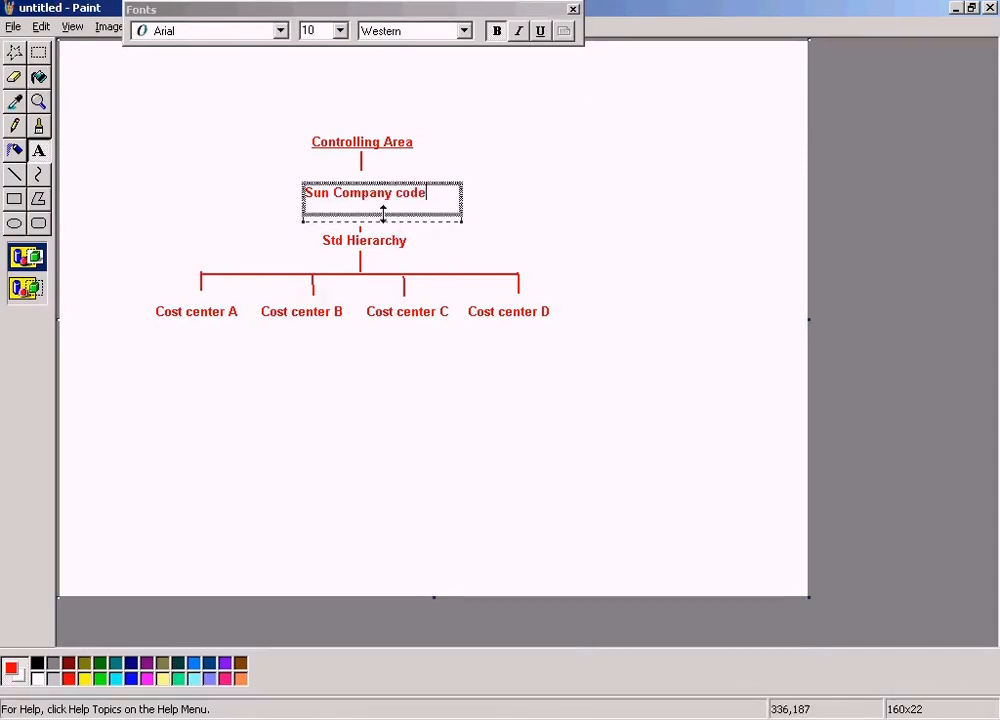
left_click(610, 214)
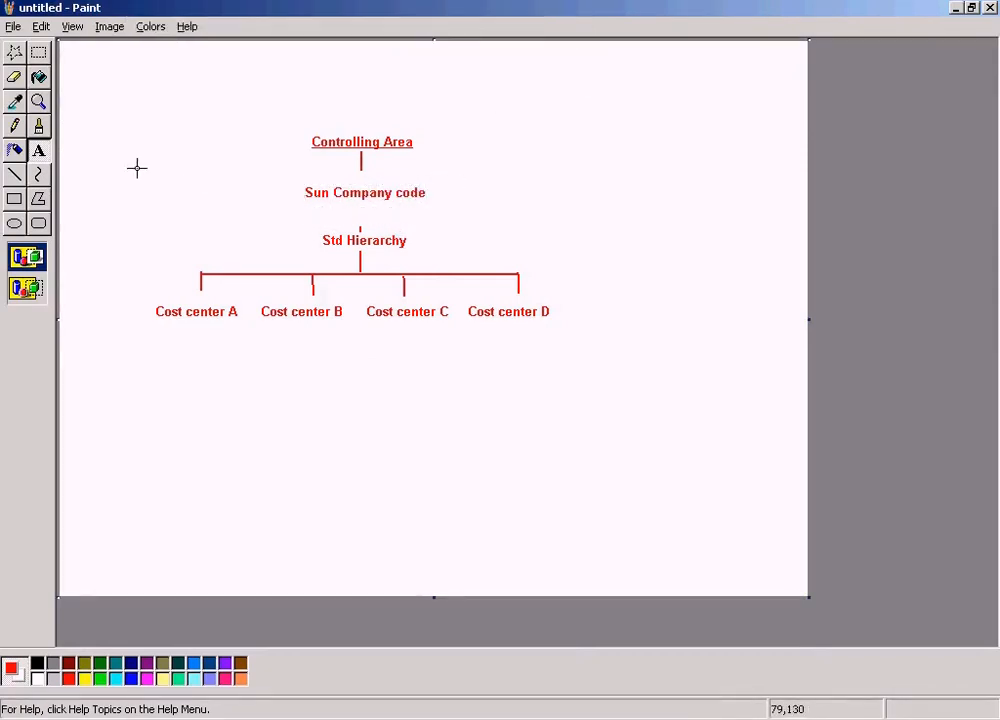
left_click(15, 174)
left_click_drag(361, 152, 361, 228)
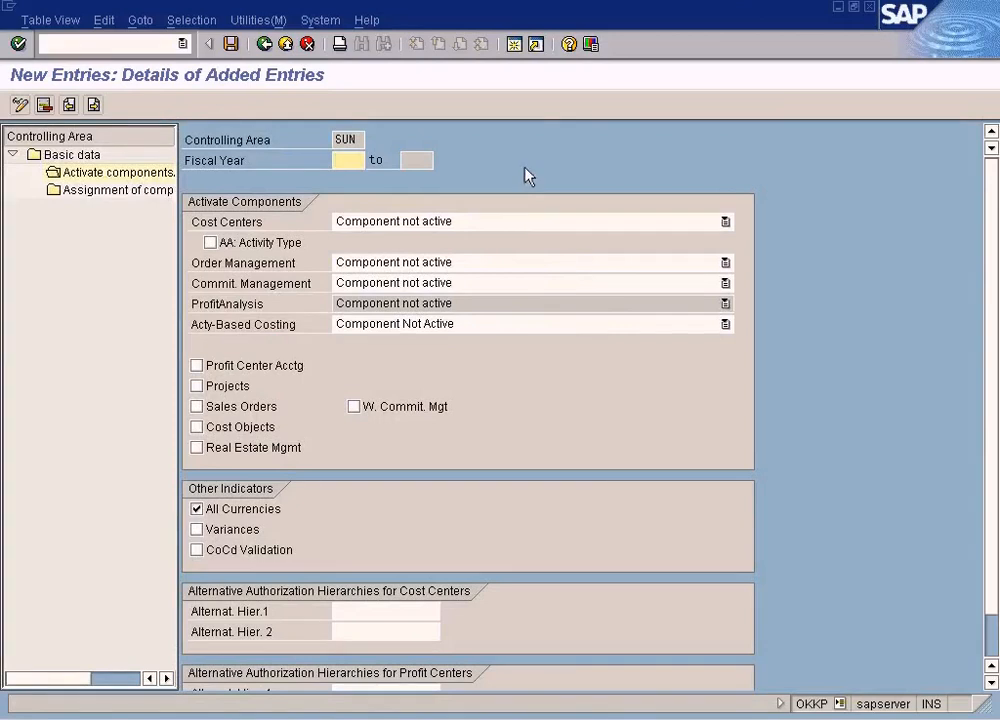
Switch to SAP, set the new entry's fiscal year to 2009 and set Cost Centers to Component active.
left_click(350, 160)
type("09")
left_click(450, 228)
left_click(440, 255)
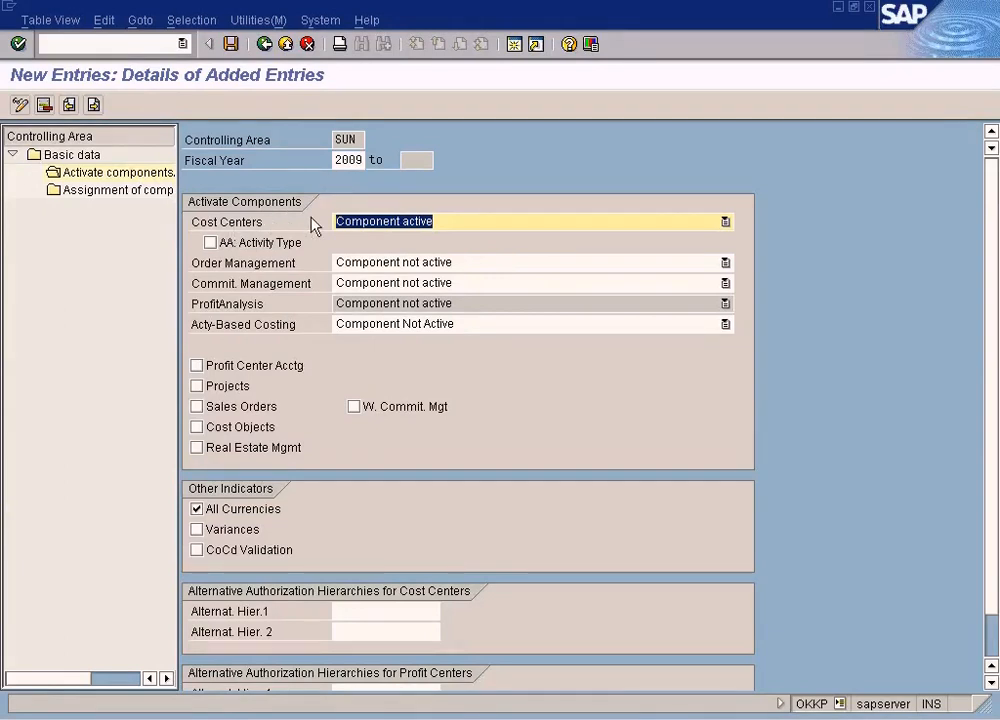
left_click(498, 221)
left_click(448, 236)
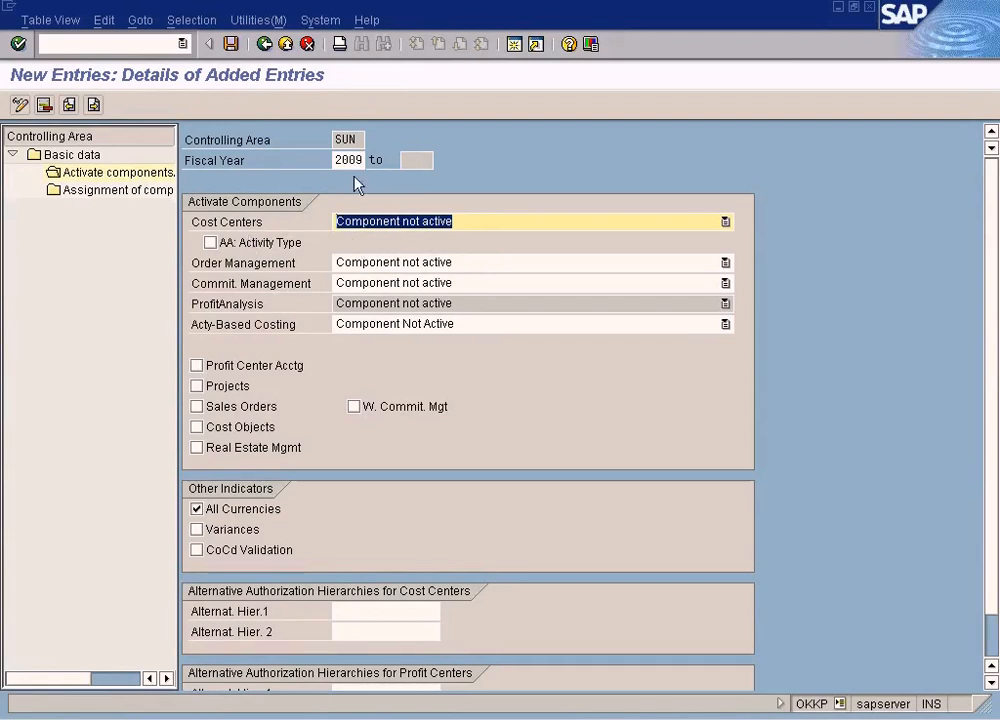
left_click(384, 221)
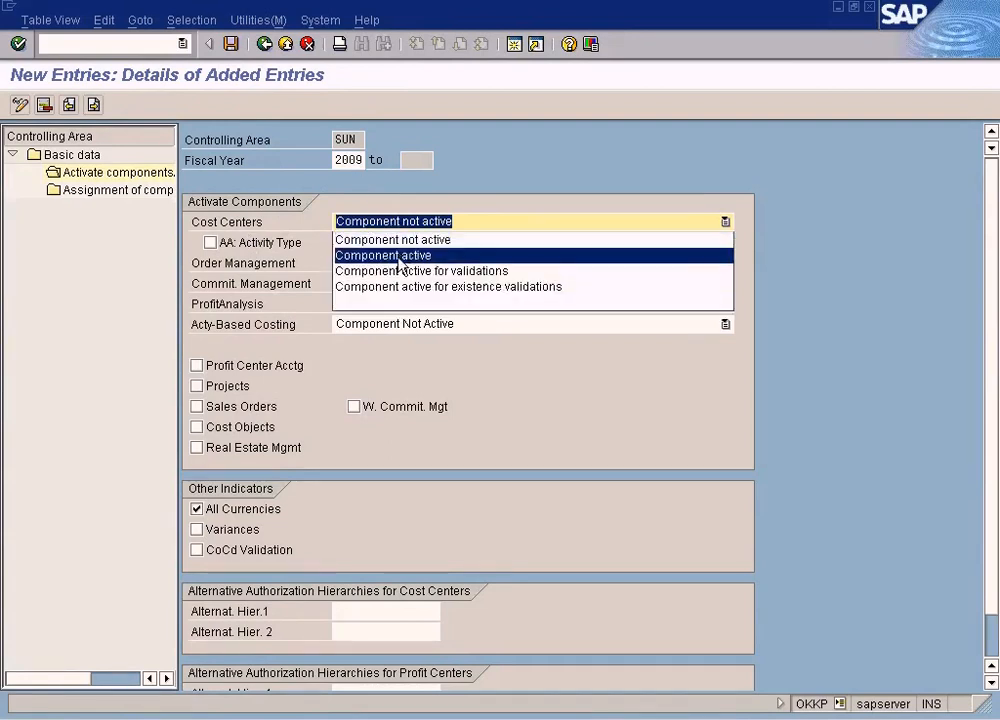
left_click(400, 256)
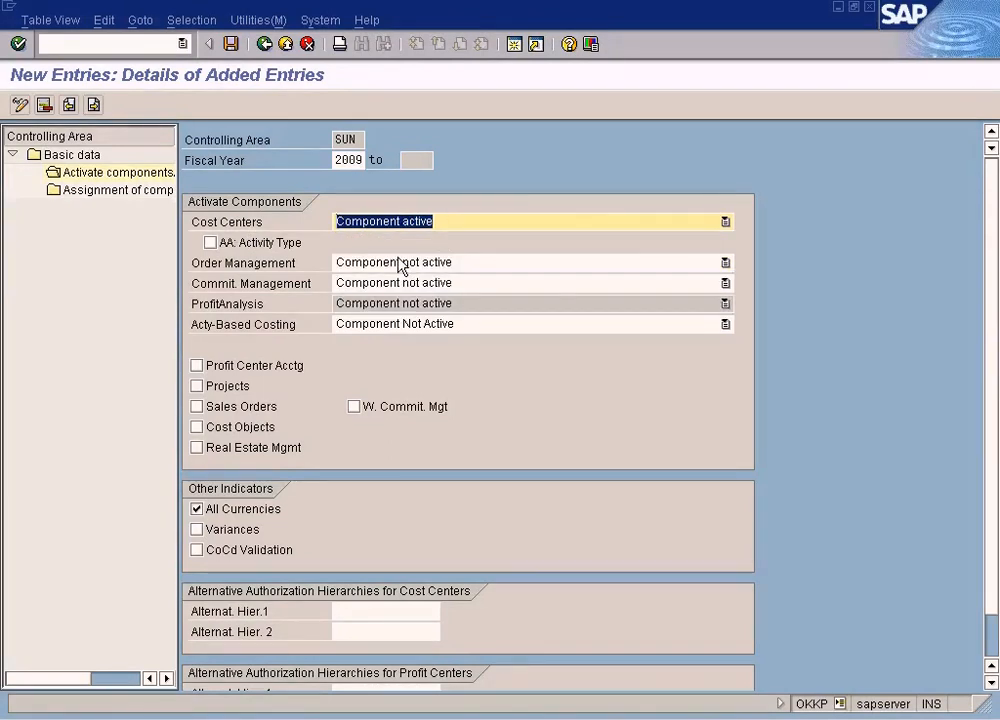
left_click(398, 265)
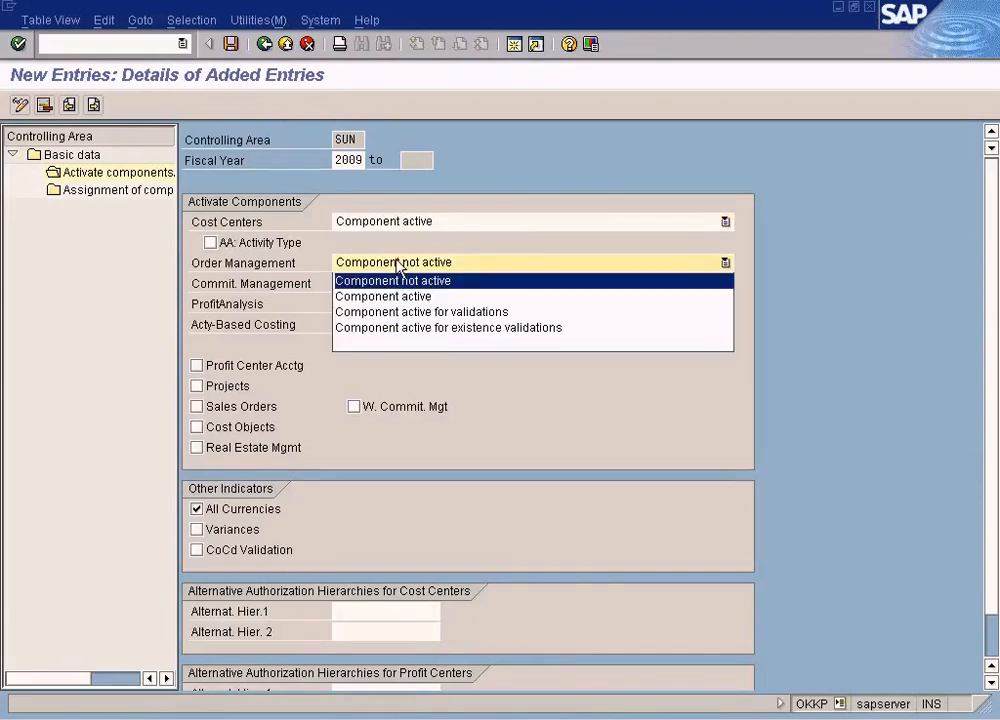
left_click(402, 297)
left_click(432, 265)
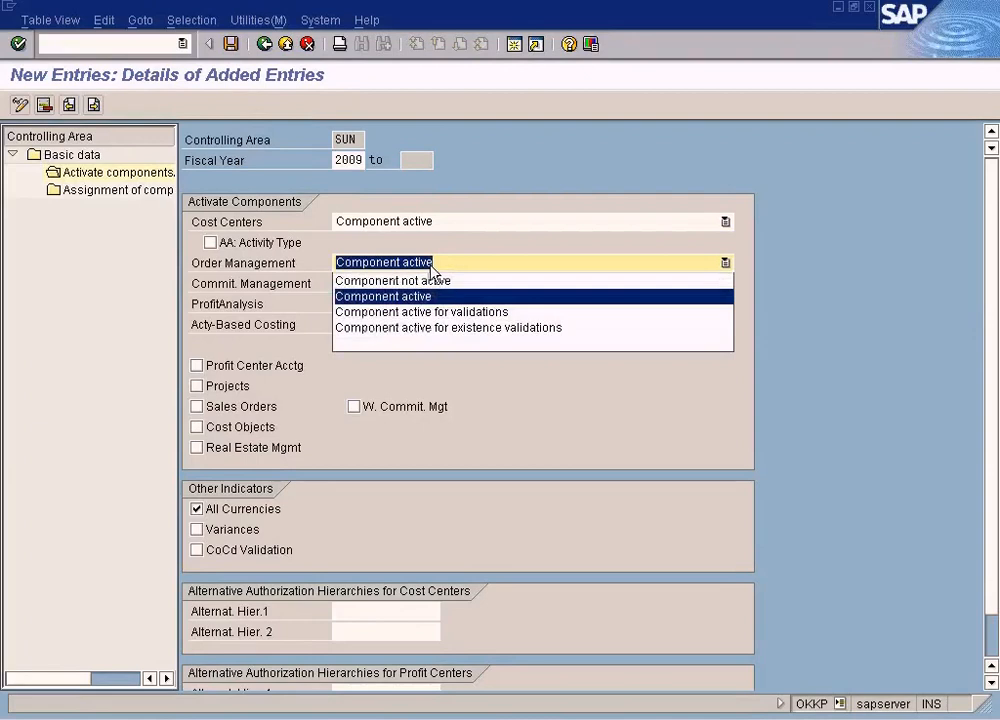
left_click(424, 281)
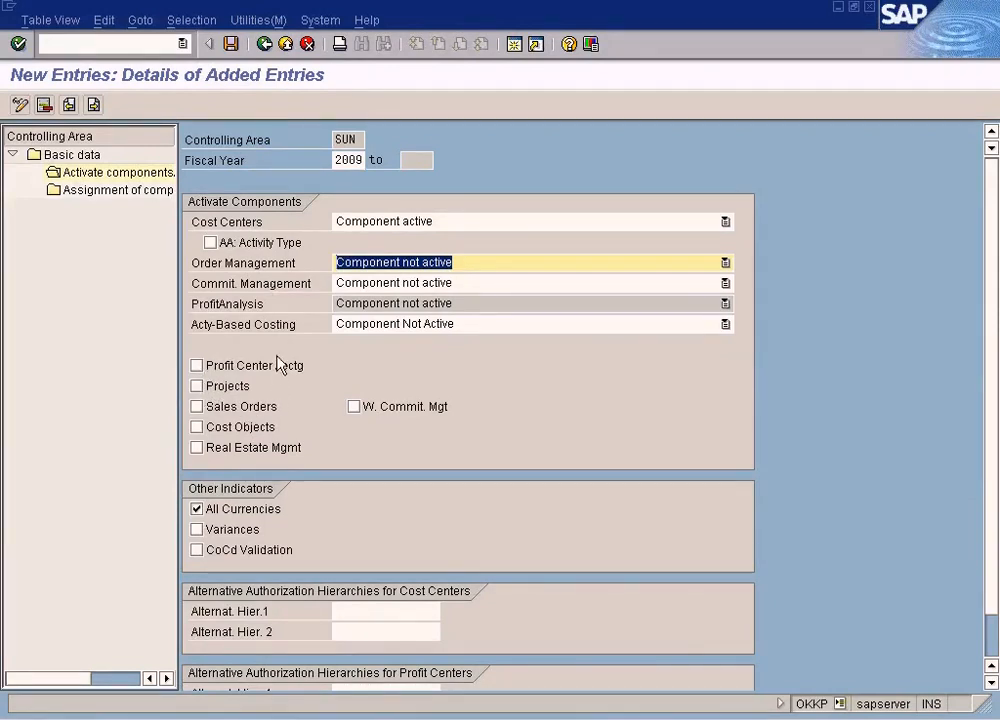
Save the component activation for controlling area SUN and return to the Display IMG structure, closing the activity selection.
left_click(676, 428)
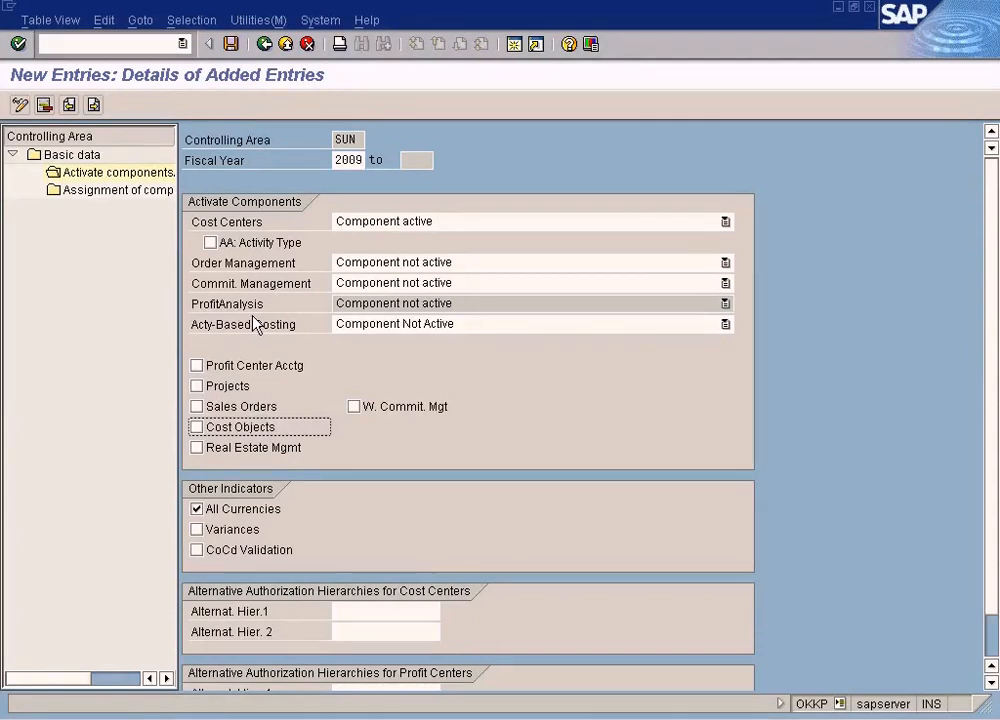
left_click(228, 50)
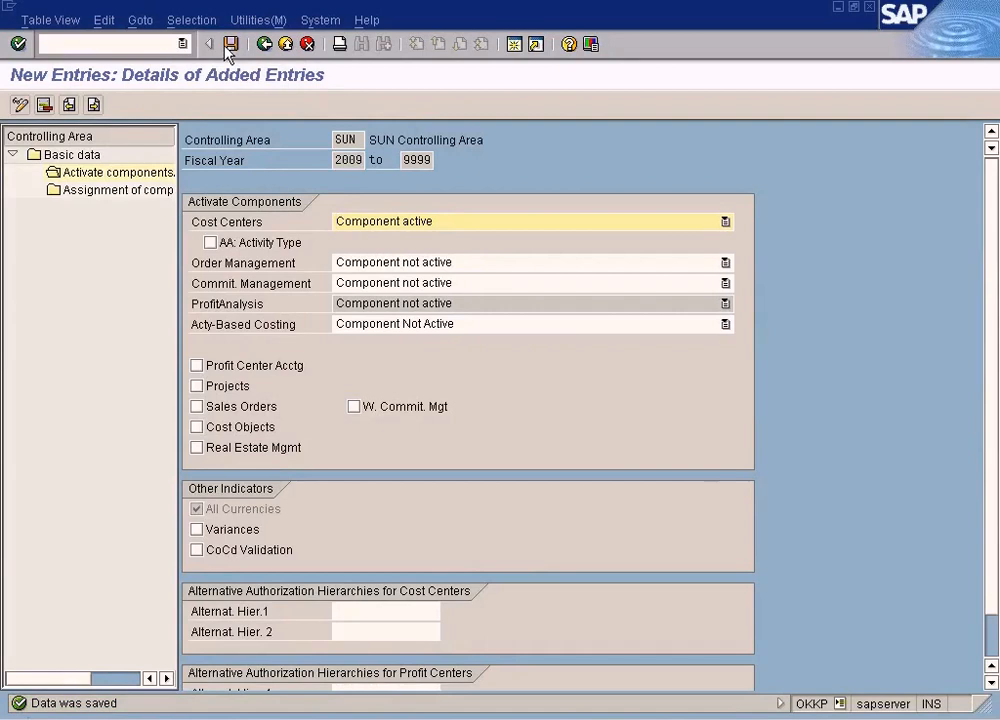
left_click(264, 44)
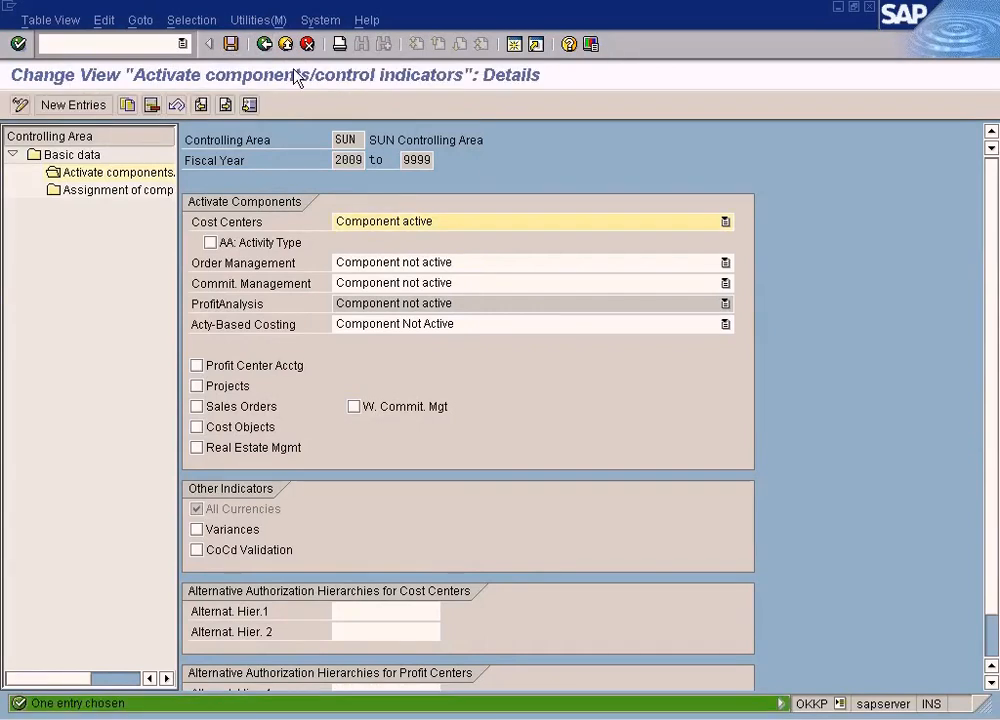
left_click(264, 45)
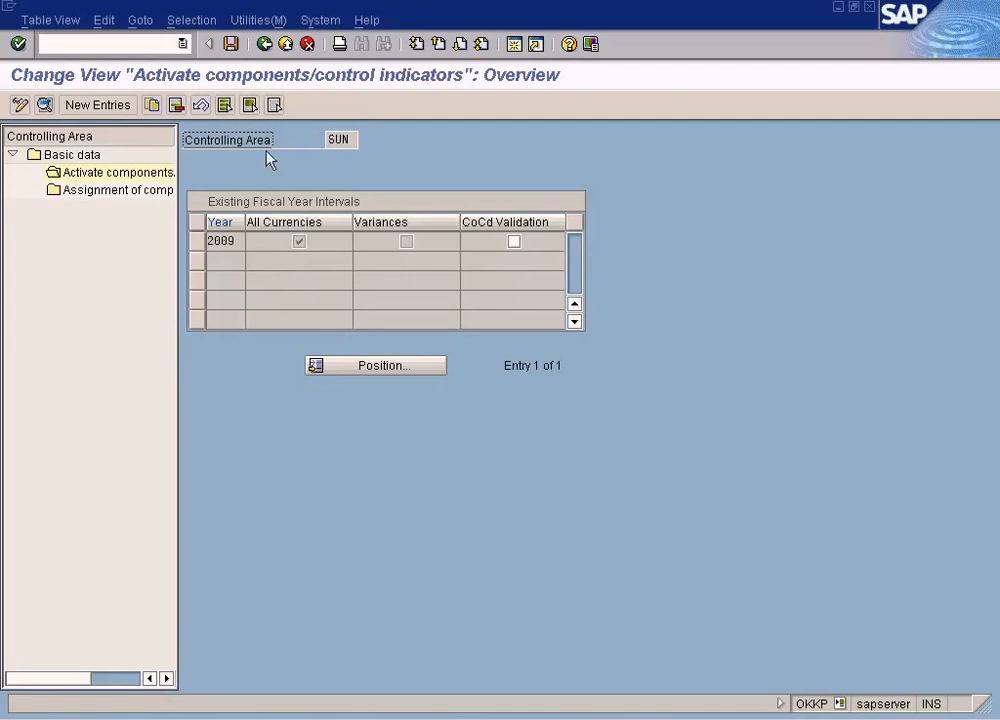
left_click(264, 46)
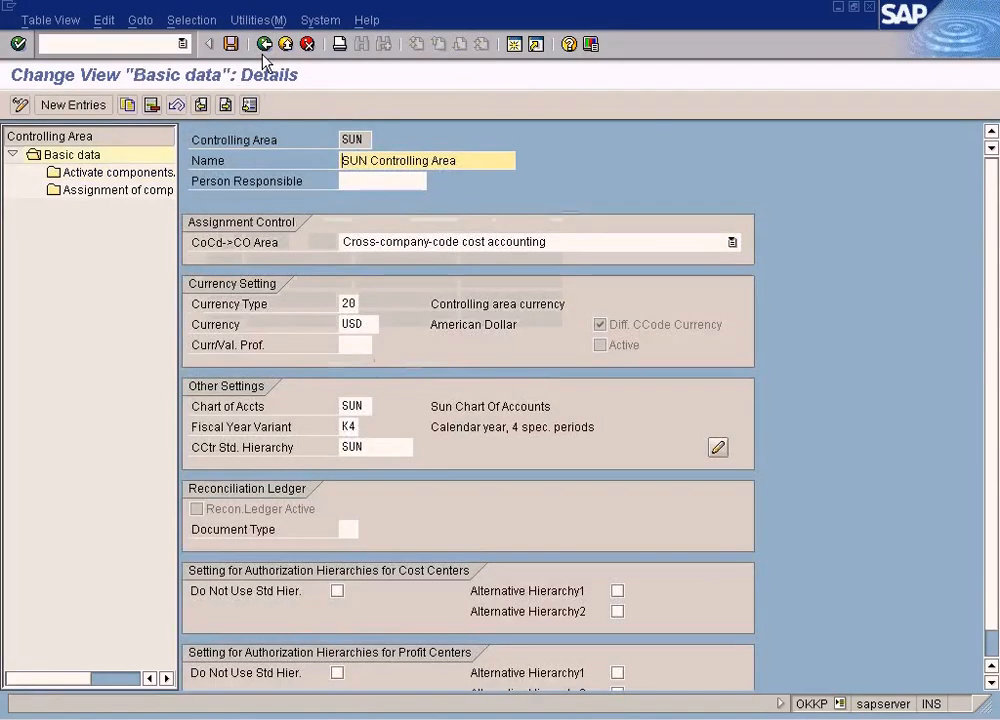
left_click(264, 50)
left_click(264, 50)
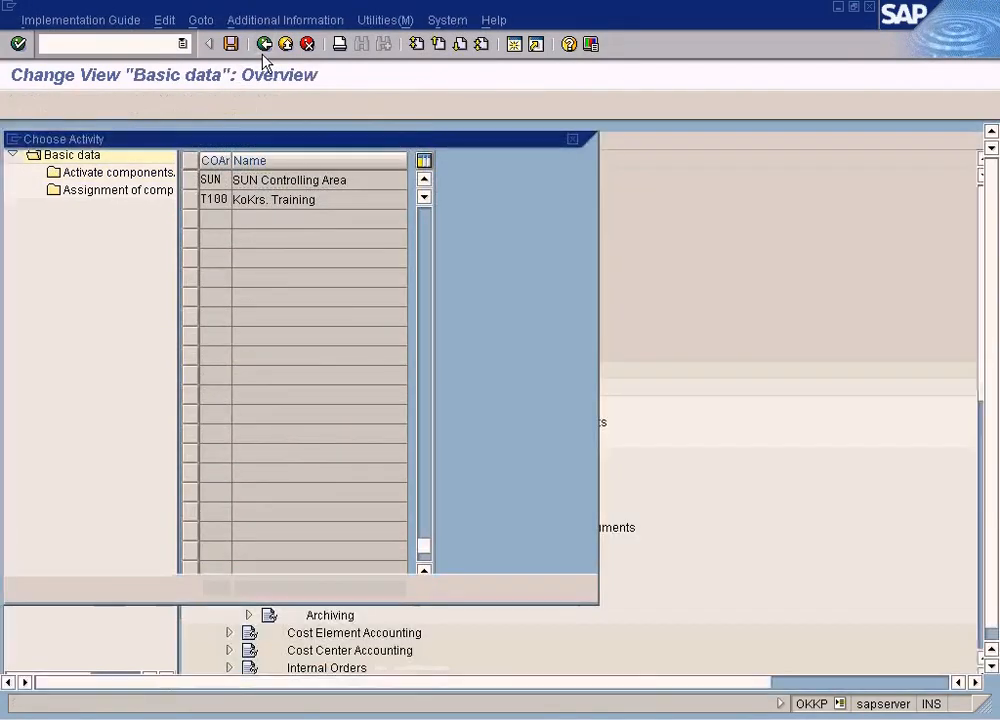
left_click(103, 588)
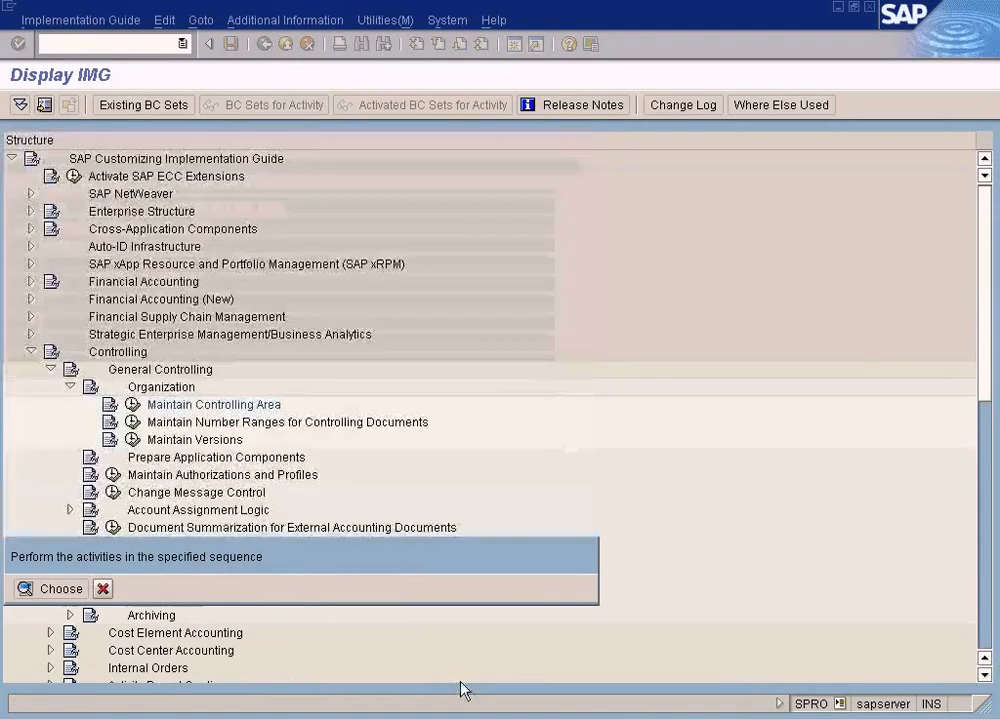
Switch to the Paint diagram and mark out the Controlling Area heading to review the structure.
left_click(540, 694)
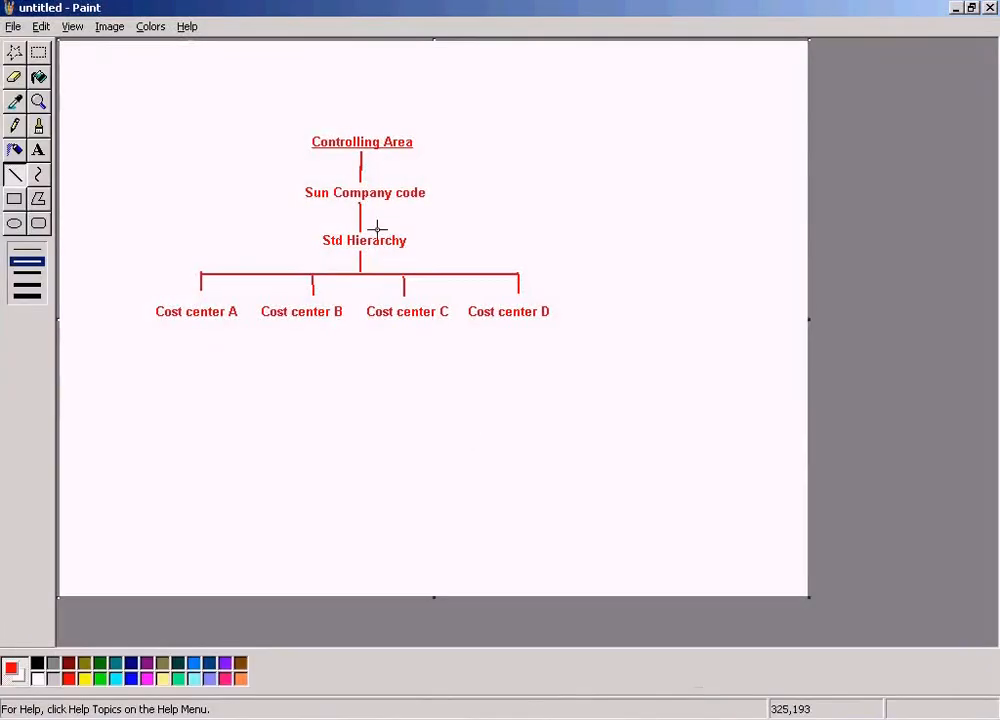
left_click(38, 52)
left_click_drag(277, 123, 460, 175)
left_click(565, 230)
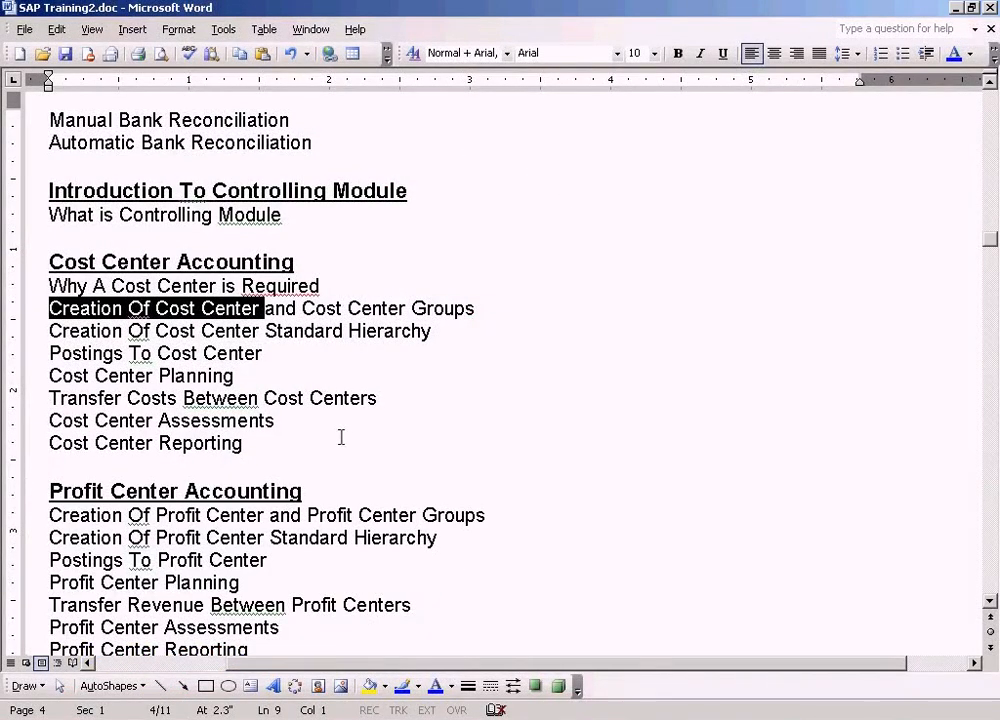
Switch to SAP Training2.doc in Word and insert the line "Creating Controlling Area And Activating" below "Why A Cost Center is Required".
left_click(331, 286)
key("Return")
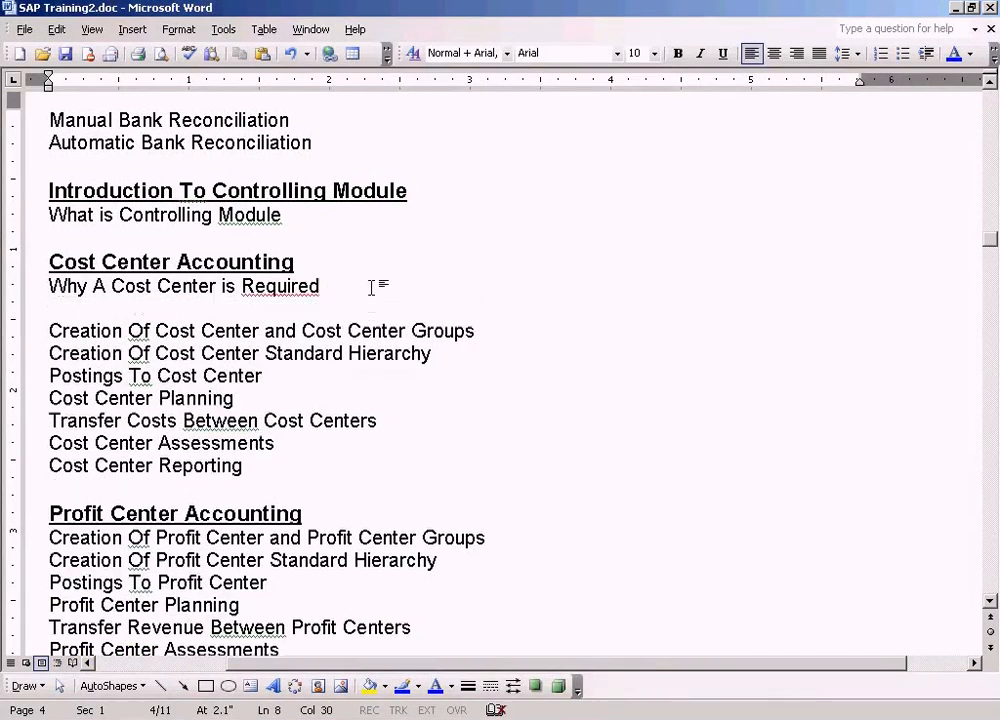
type("Crea")
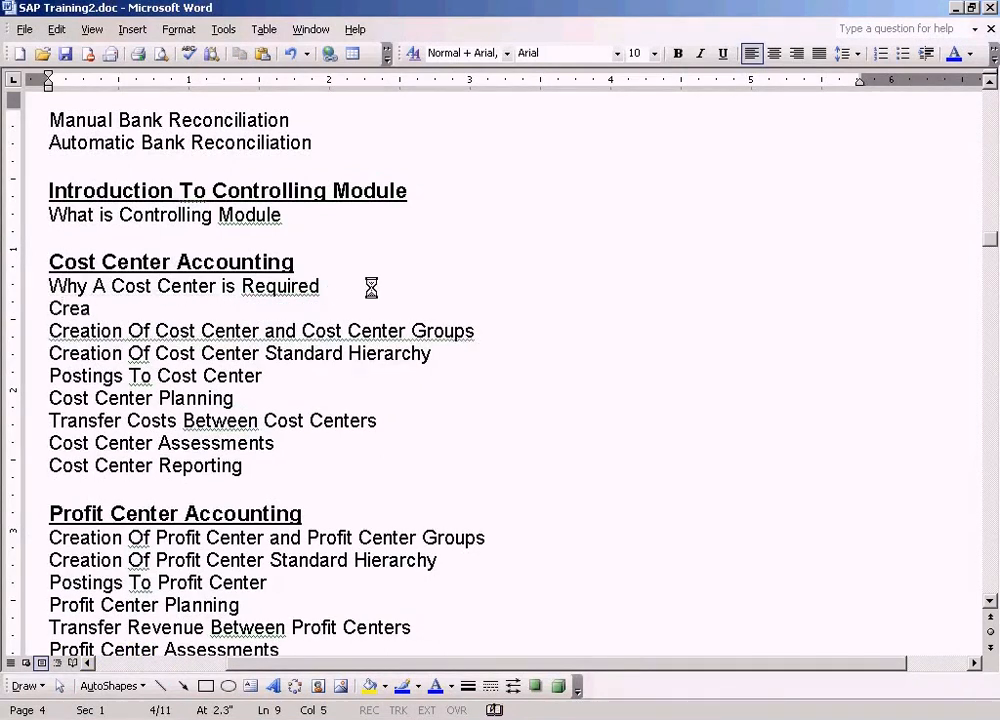
type("ting Con")
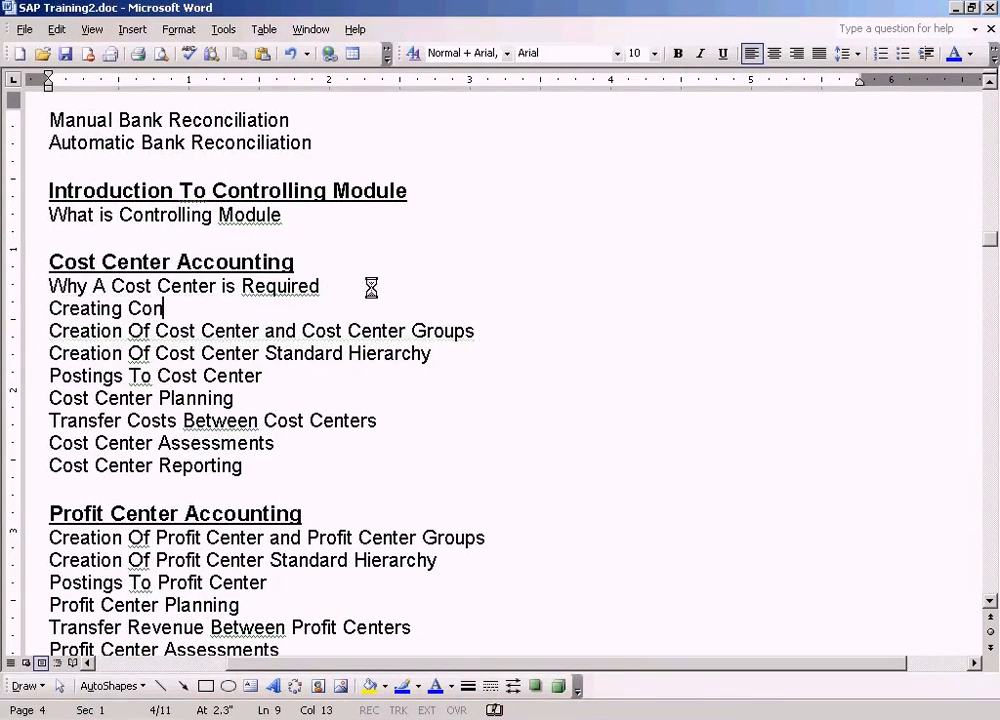
type("trolling Ar")
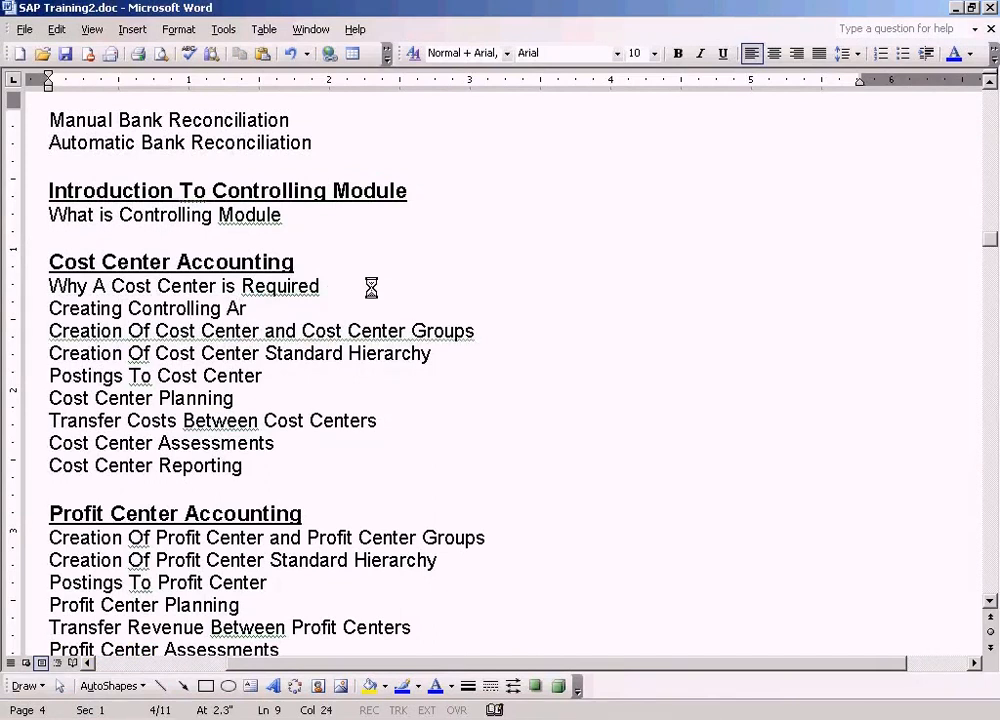
type("ea And Activating")
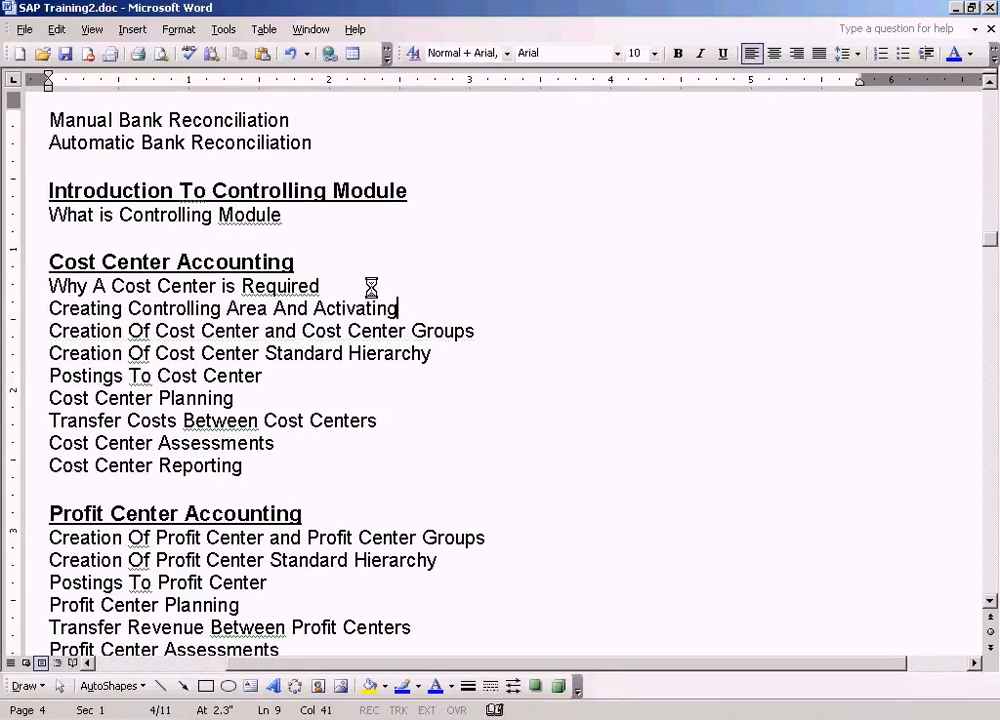
Remove "And Activating" from the end of the new Controlling Area topic line.
key("BackSpace")
key("BackSpace")
key("BackSpace")
key("BackSpace")
key("BackSpace")
key("BackSpace")
key("BackSpace")
key("BackSpace")
key("BackSpace")
key("BackSpace")
key("BackSpace")
key("BackSpace")
key("BackSpace")
key("BackSpace")
key("BackSpace")
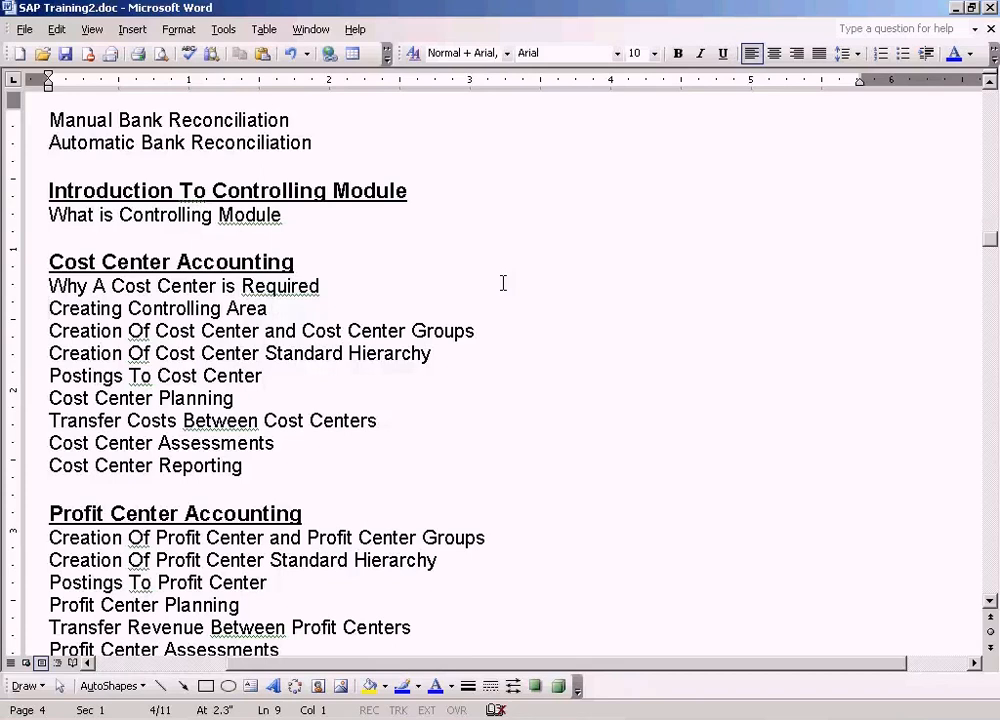
Reword the new topic line as "Setting Controlling Area Parameters For Cost center".
key("Delete")
key("Delete")
key("Delete")
key("Delete")
key("Delete")
key("Delete")
key("Delete")
key("Delete")
key("Delete")
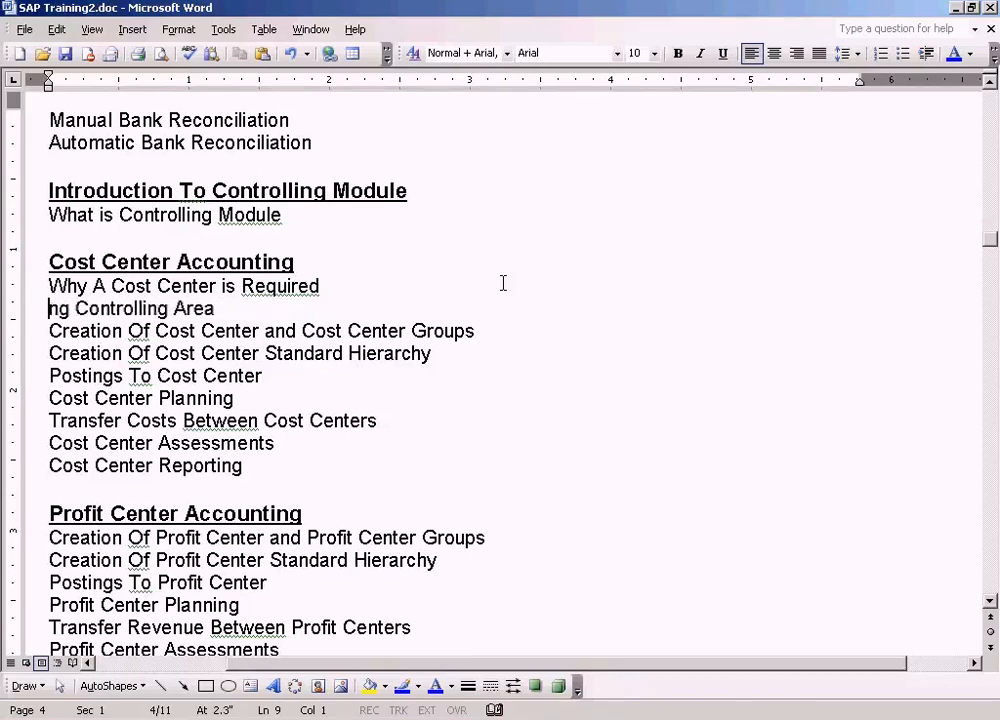
type("Setting")
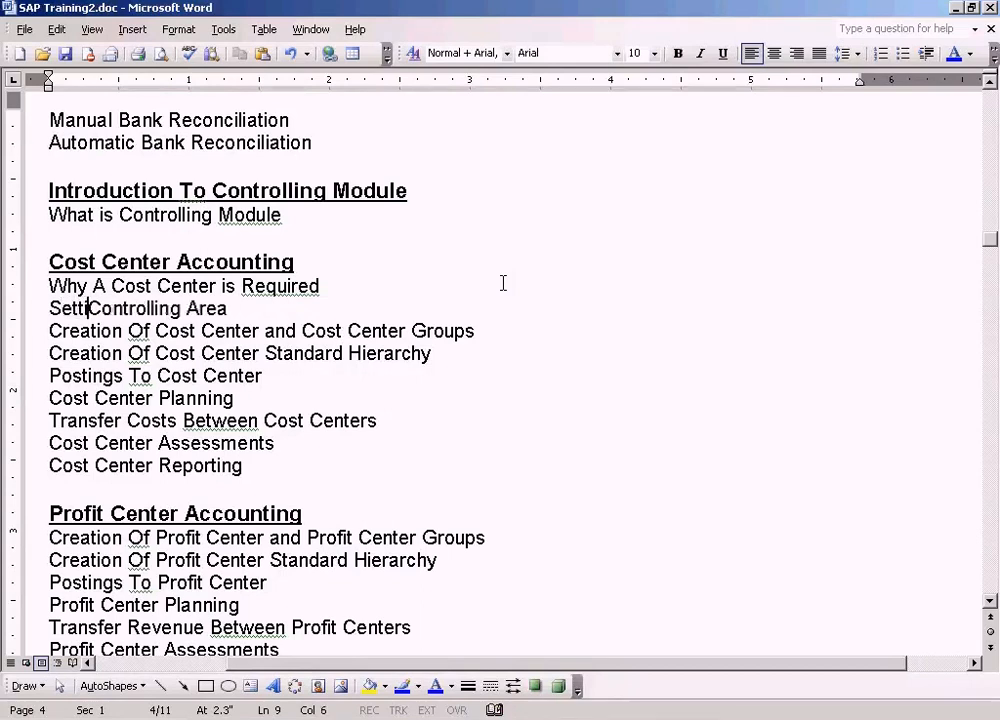
key("End")
type("P")
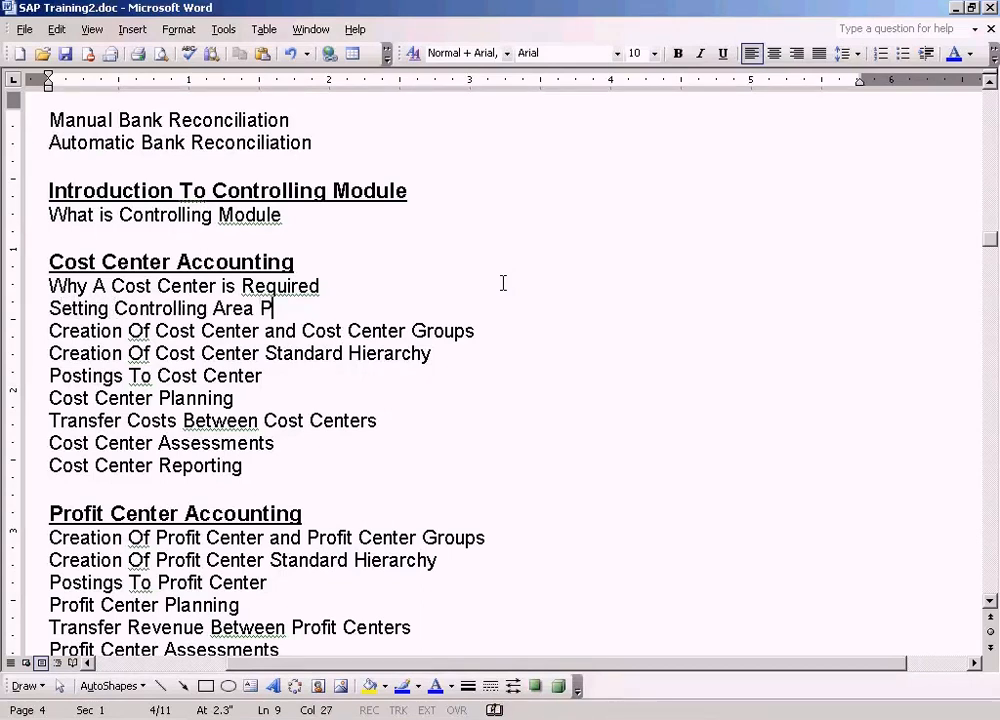
type("arameters For Cost center")
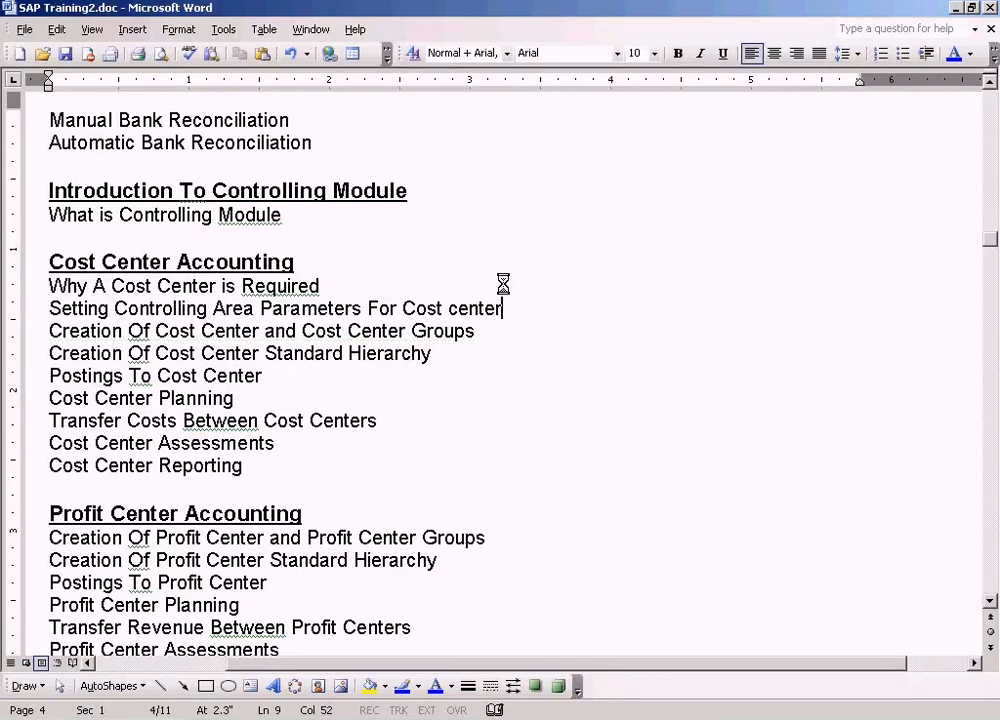
Delete the whole "Setting Controlling Area Parameters For Cost center" line from the Cost Center Accounting topics.
key("Home")
key("shift+Down")
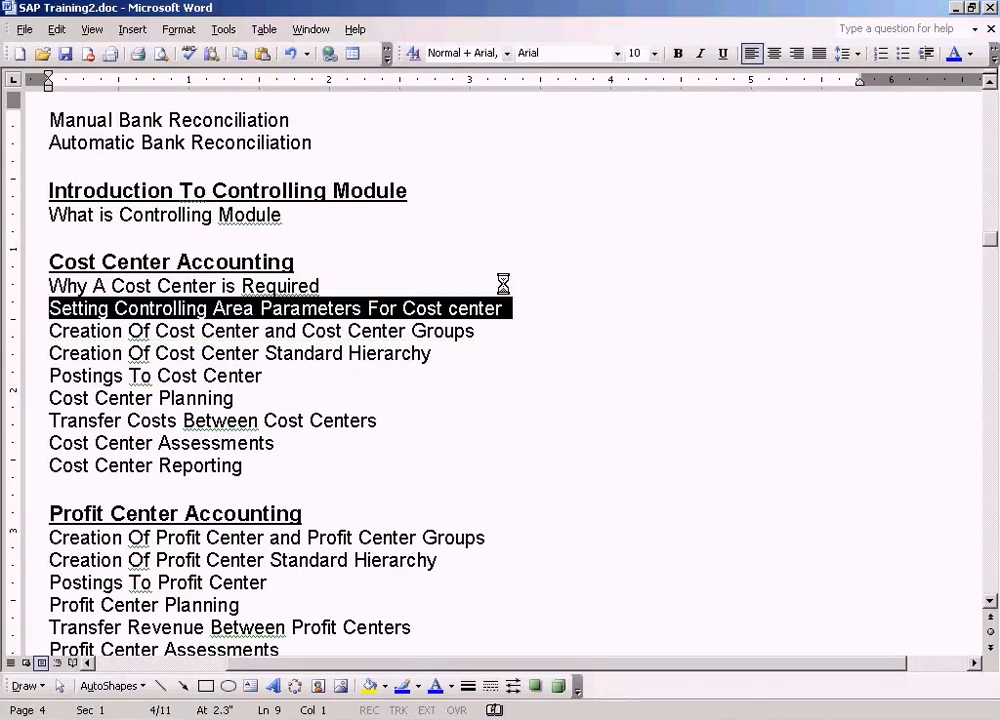
key("Delete")
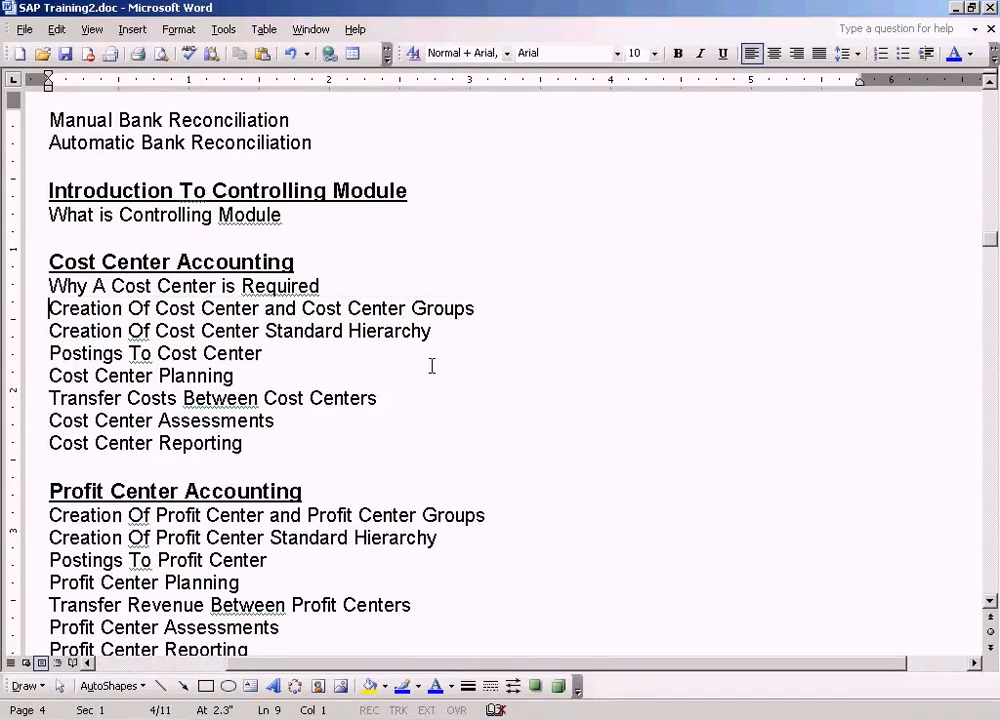
Switch to the untitled diagram in Paint and examine its levels from Controlling Area through Sun Company code and Std Hierarchy to the cost centers.
key("alt+Tab")
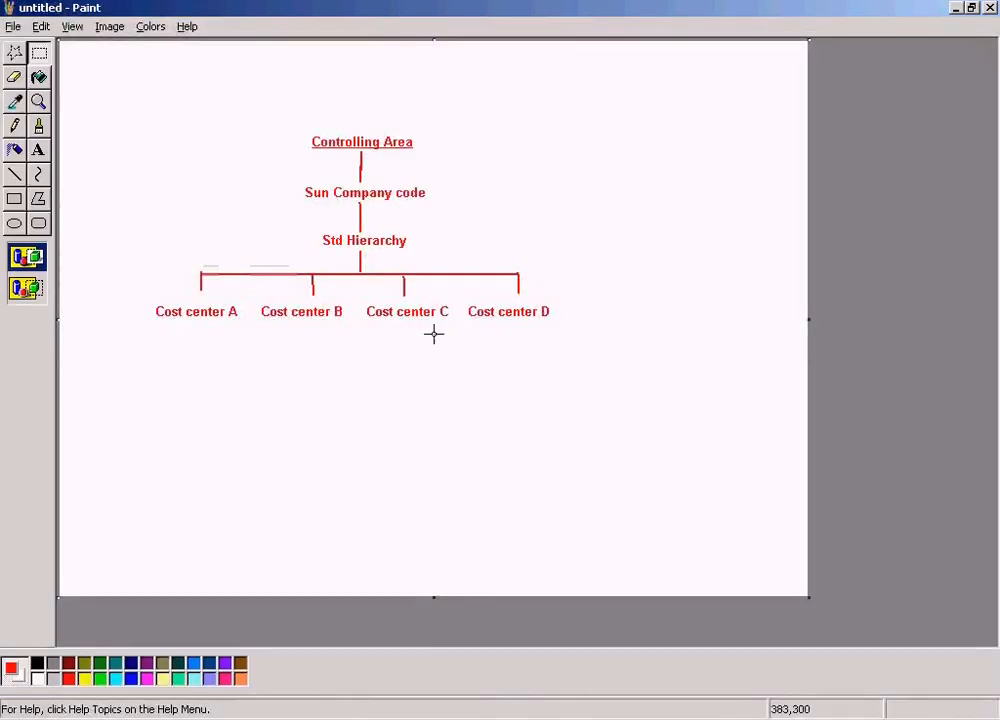
key("alt+Tab")
key("alt+Tab")
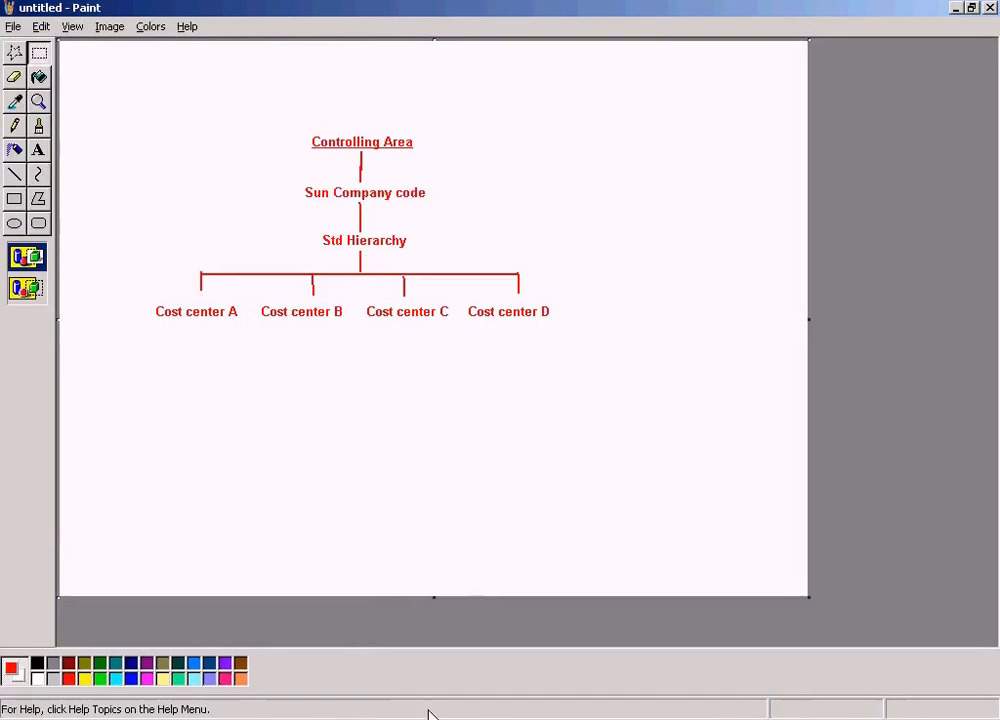
left_click(330, 719)
left_click(300, 673)
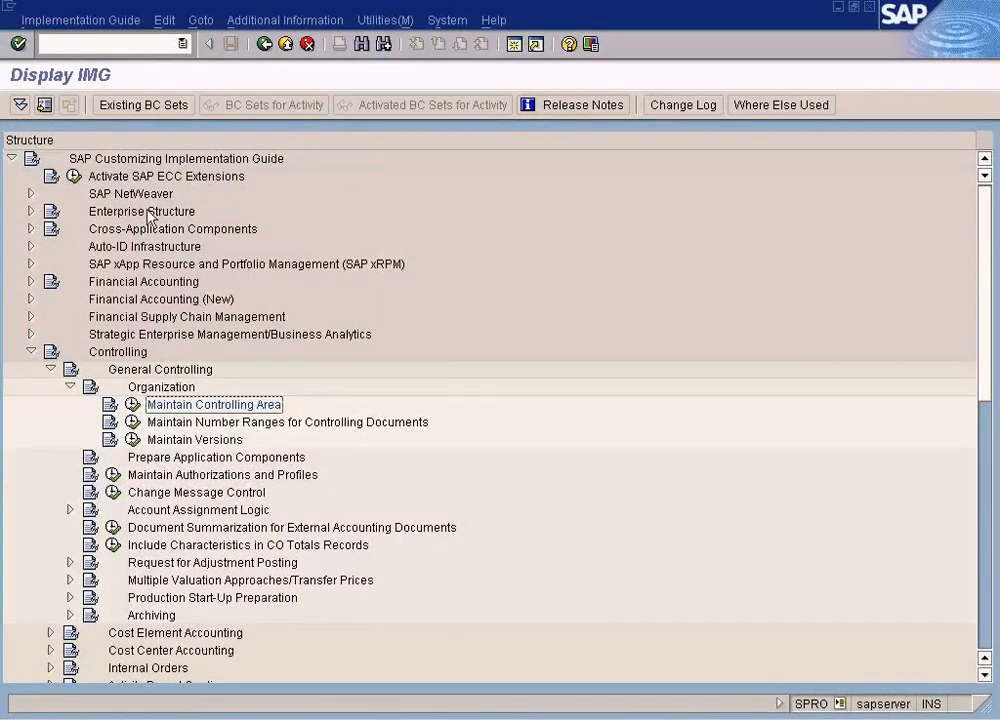
left_click(531, 716)
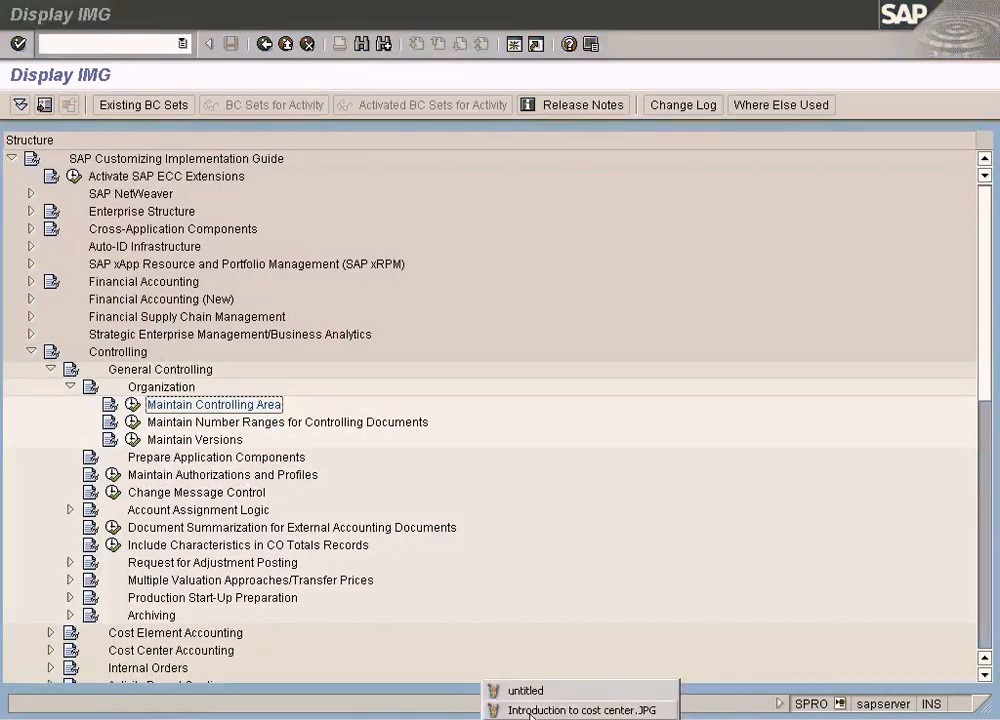
left_click(520, 690)
left_click(39, 53)
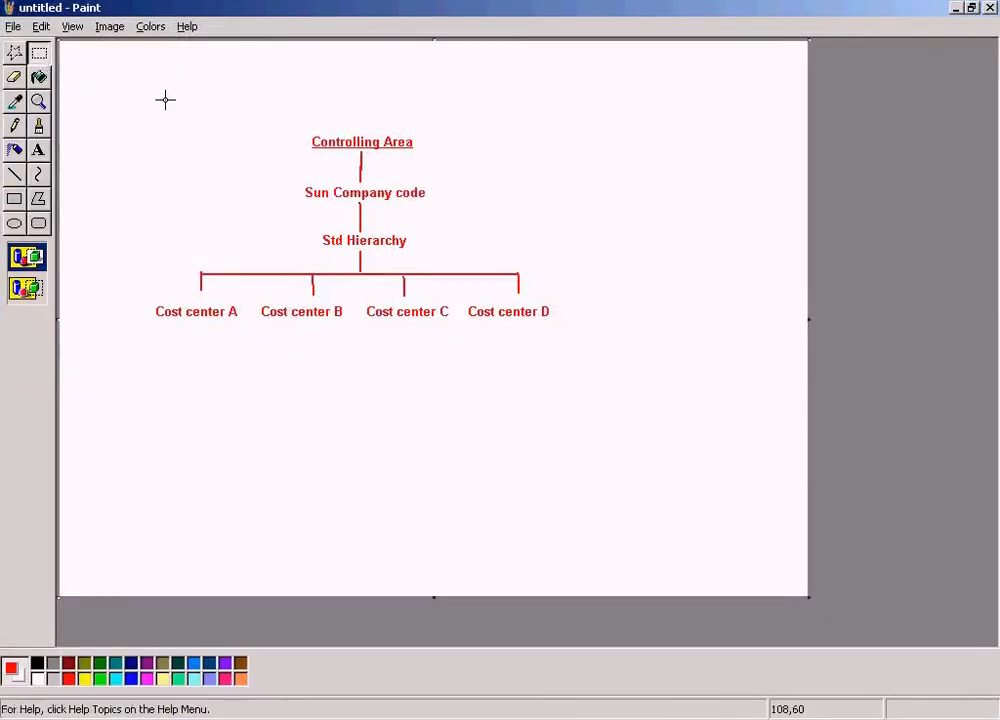
left_click_drag(277, 119, 471, 164)
left_click_drag(292, 177, 486, 216)
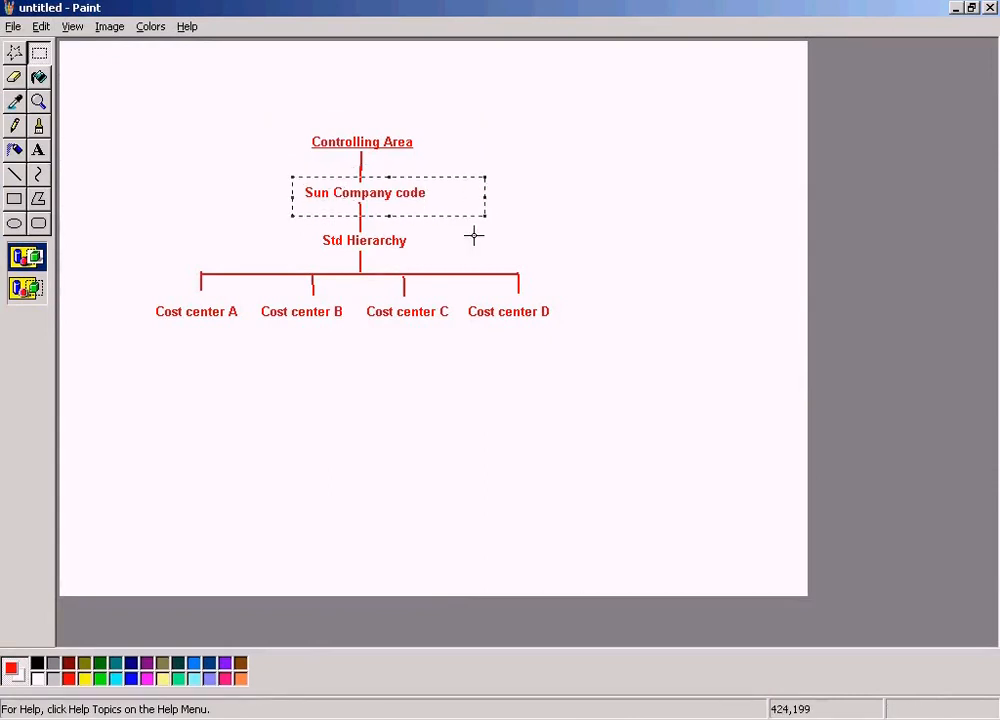
left_click_drag(305, 229, 432, 250)
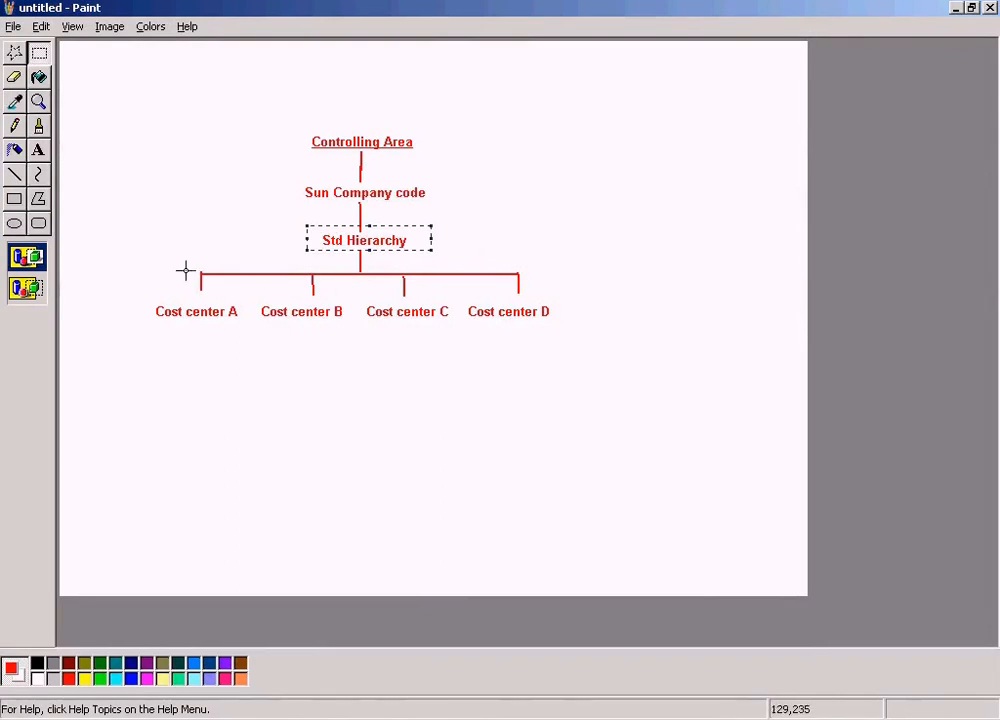
left_click_drag(144, 267, 592, 334)
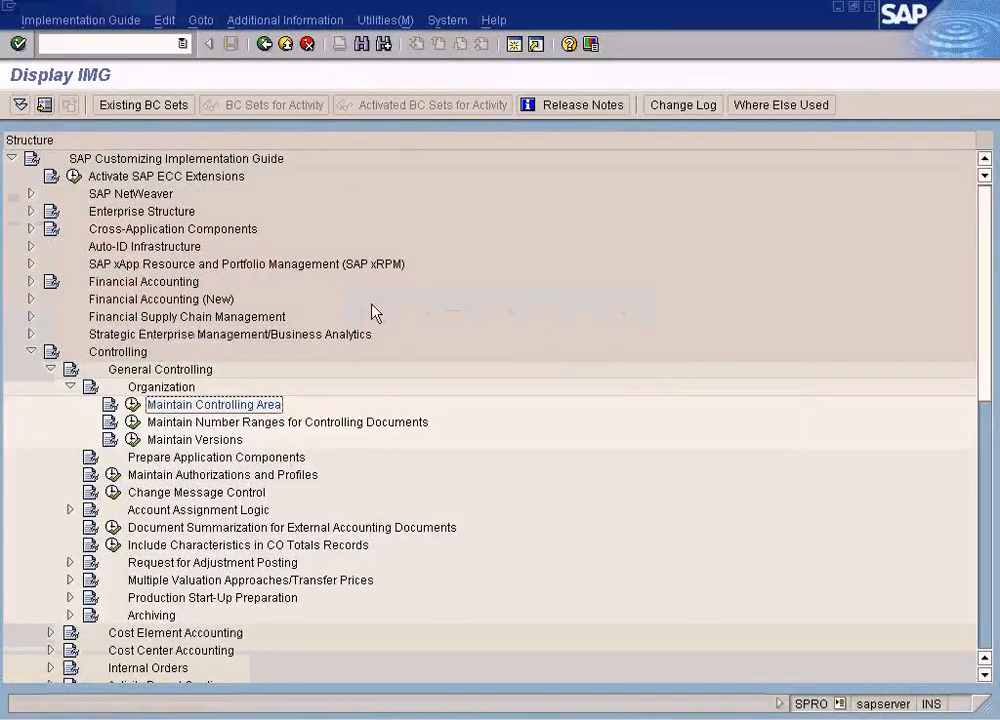
Switch to SAP, return to Easy Access with /n and open individual cost center creation in the Cost Center Accounting master data.
left_click(141, 45)
type("/n")
key("Return")
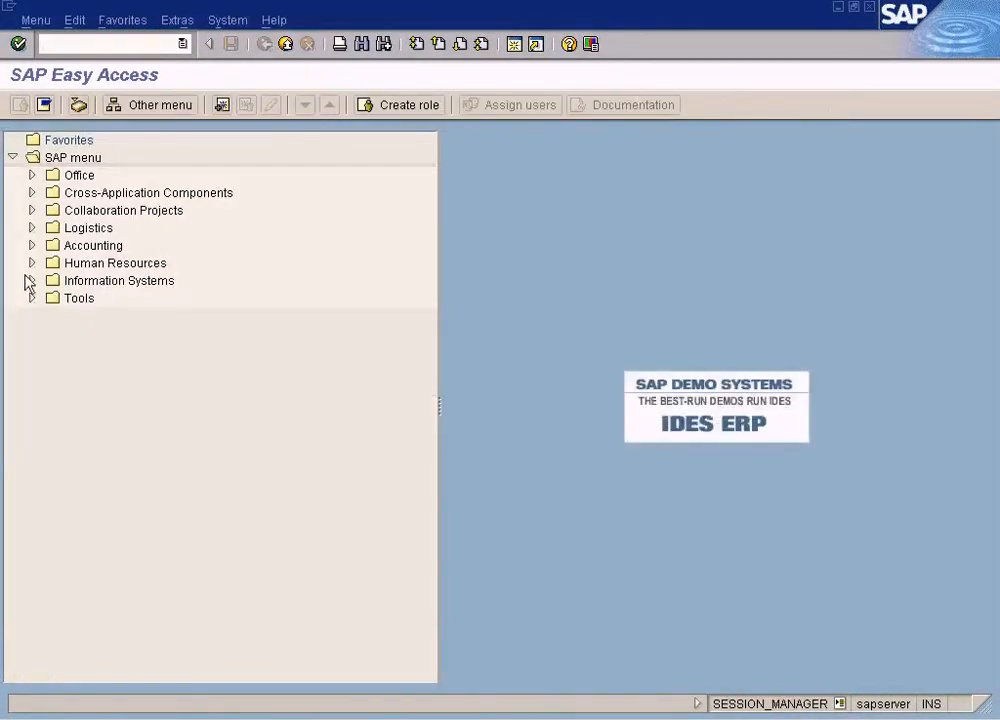
left_click(32, 245)
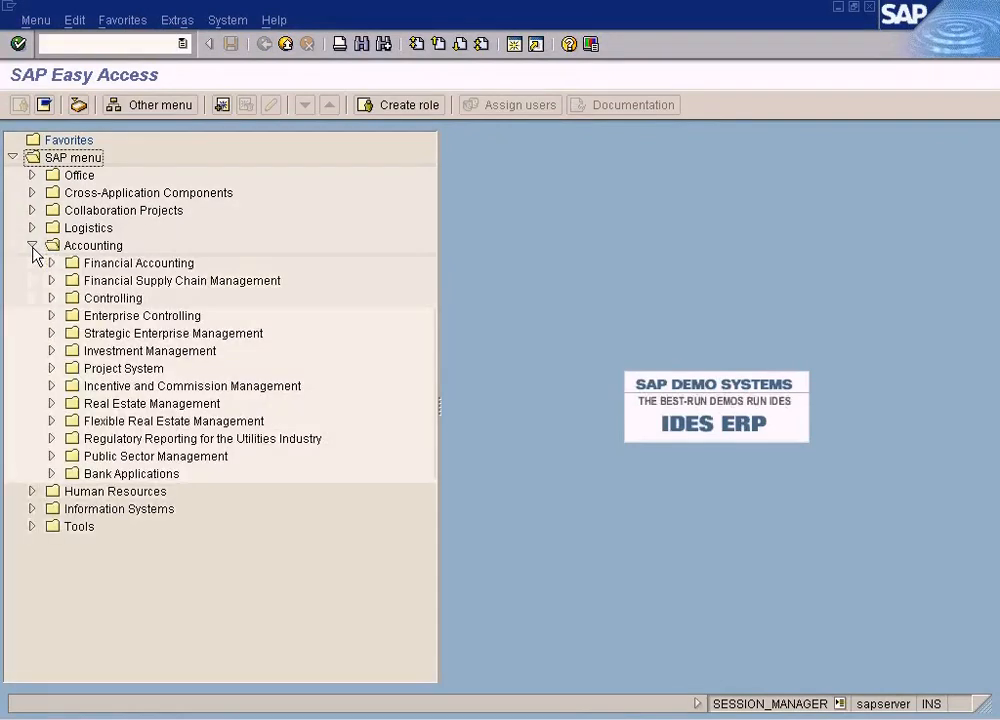
left_click(51, 298)
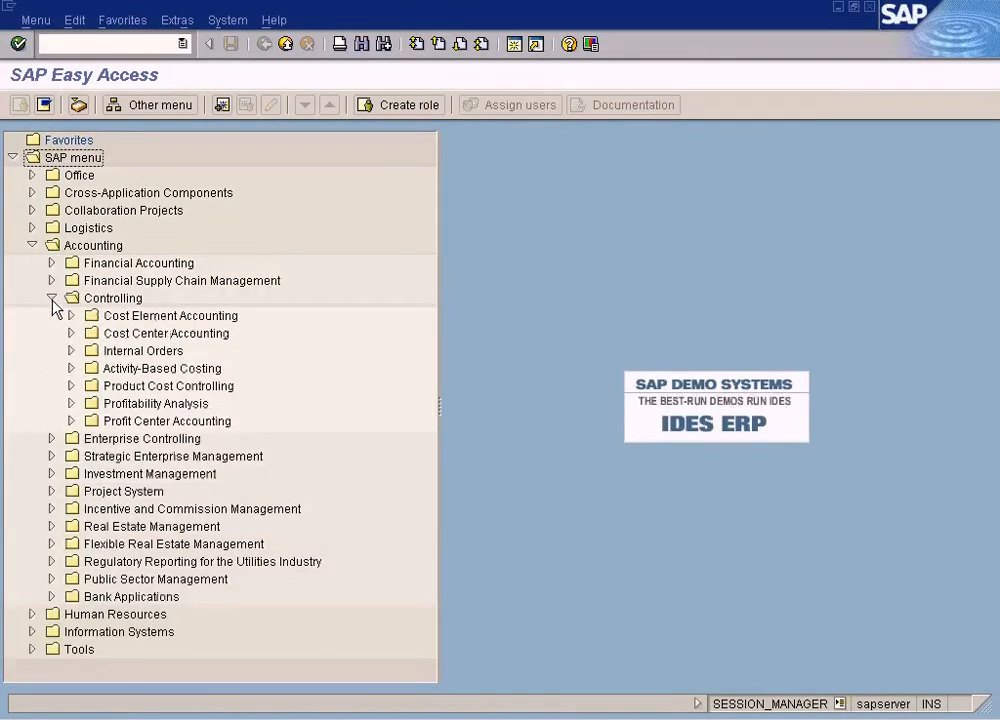
left_click(71, 334)
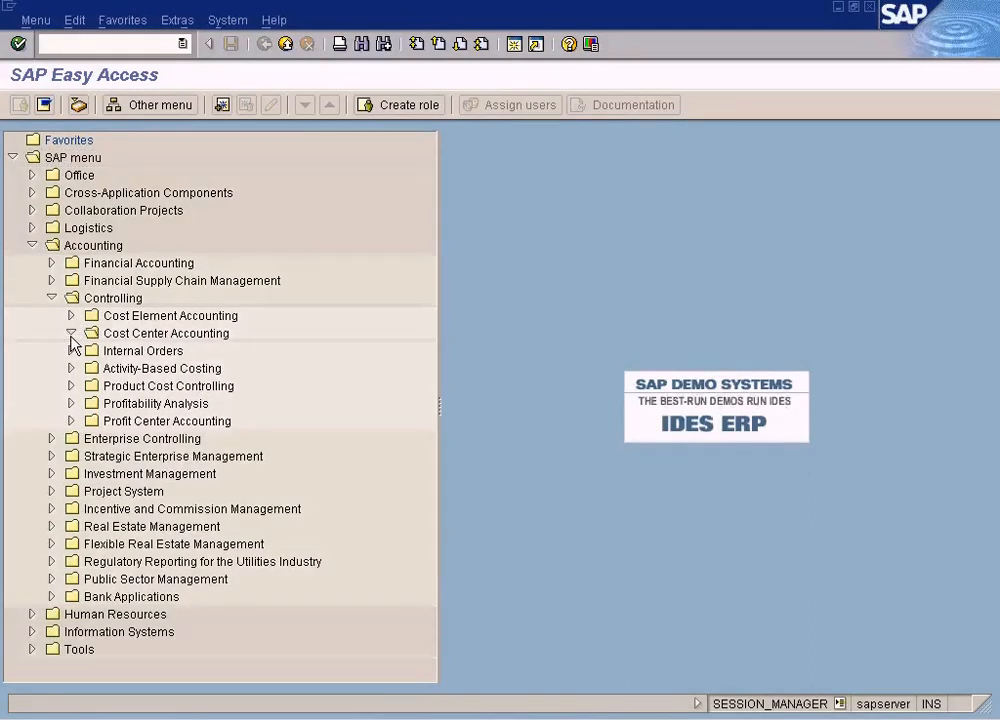
left_click(90, 351)
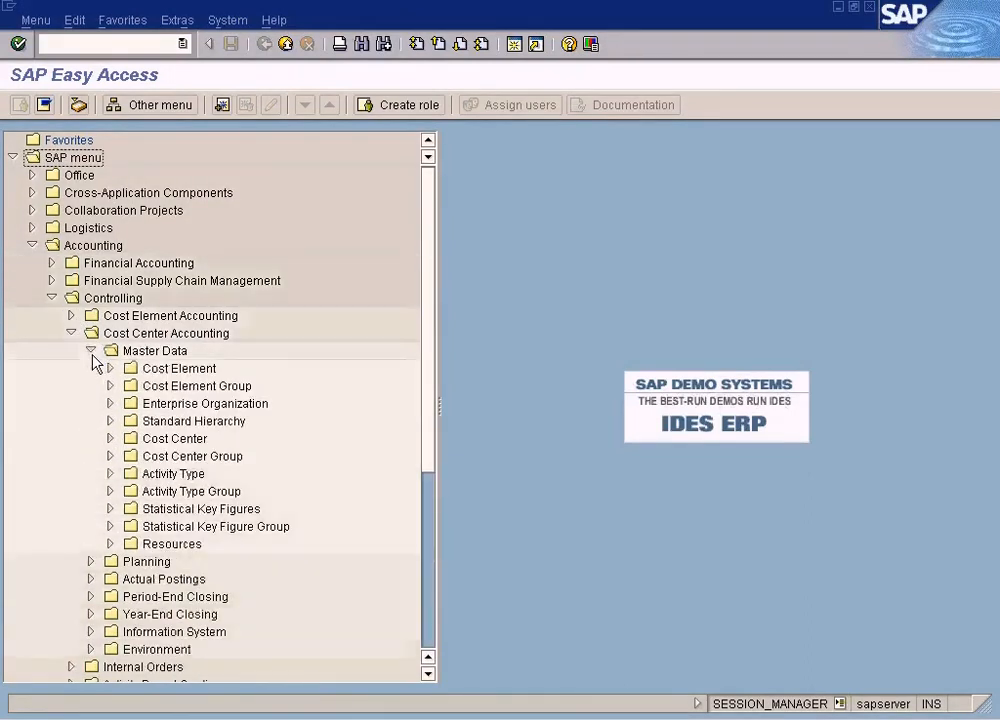
left_click(110, 439)
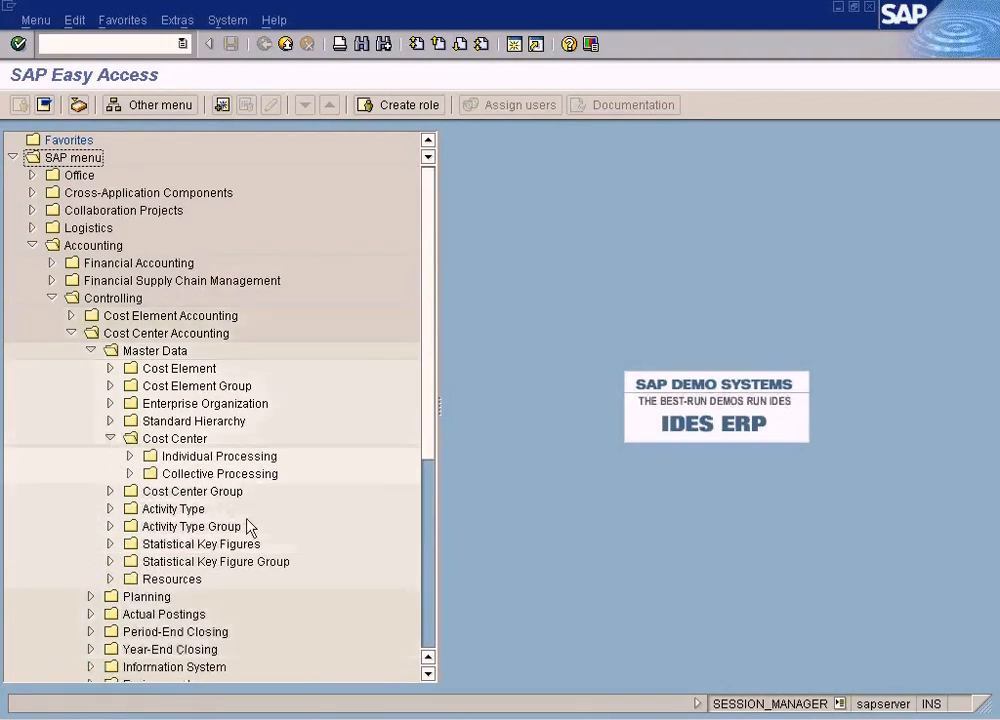
left_click(131, 456)
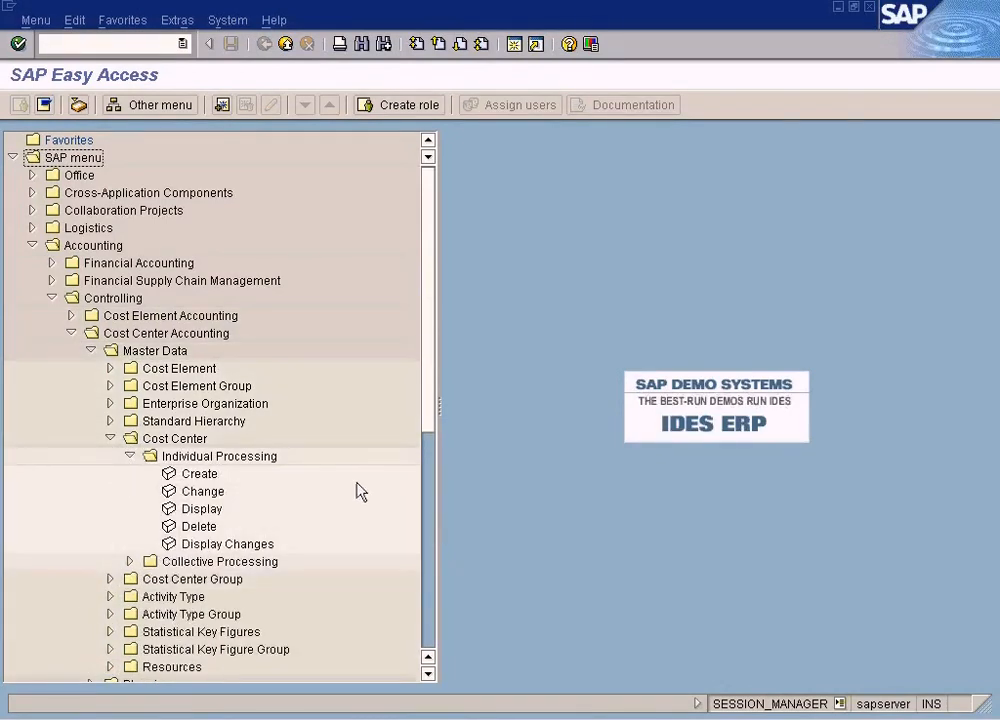
left_click(208, 477)
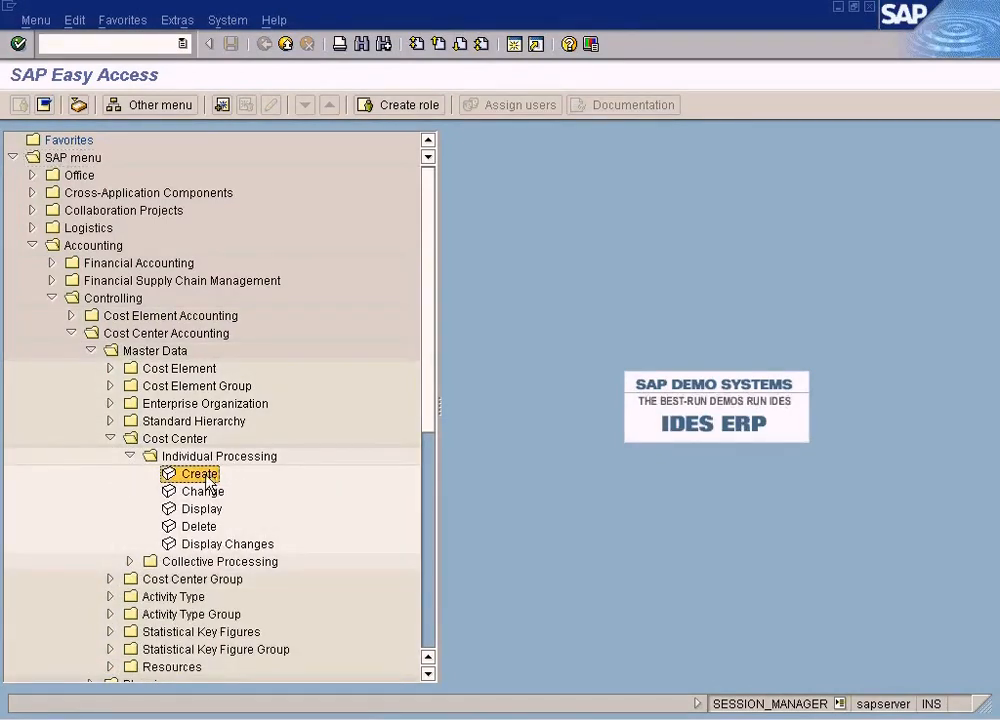
double_click(202, 476)
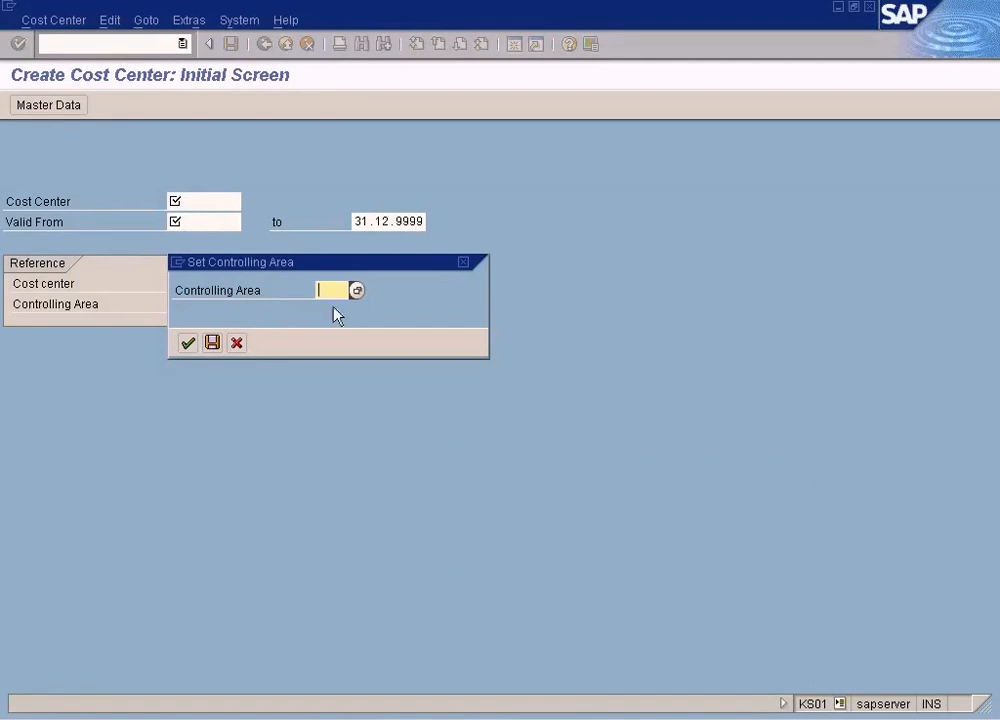
Set the controlling area for cost center creation to SUN from the list of controlling areas.
left_click(357, 291)
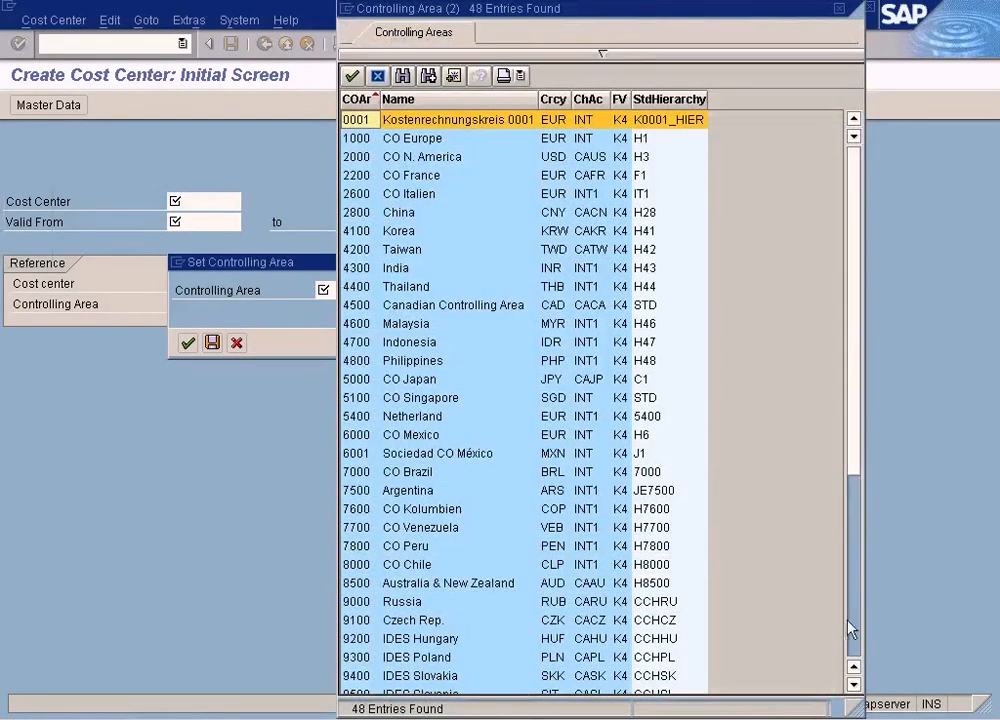
left_click(853, 647)
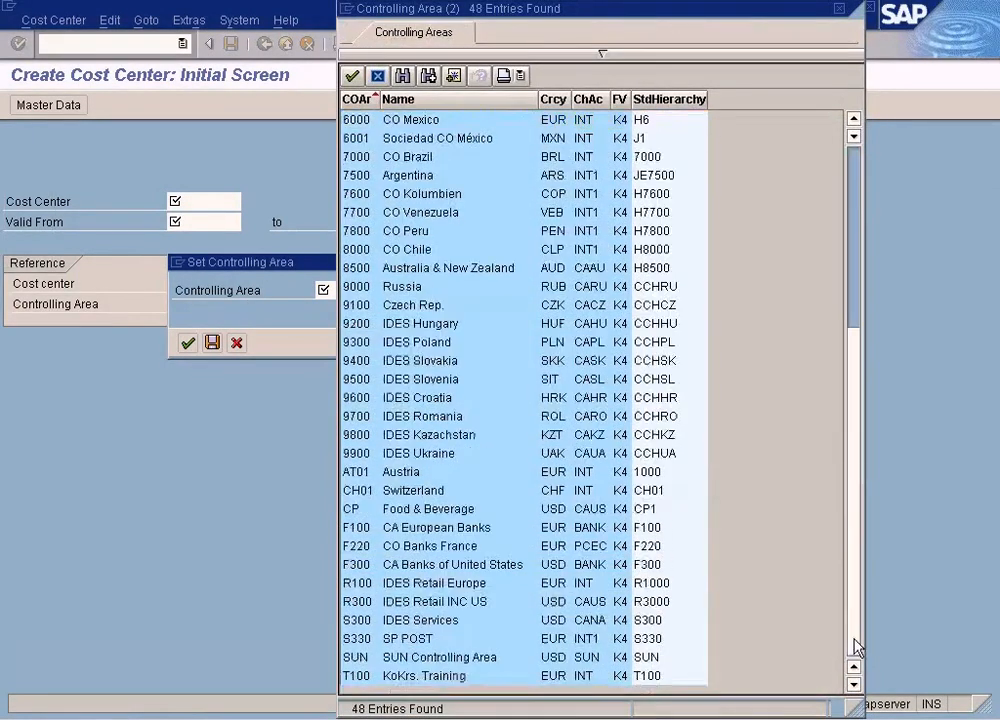
double_click(432, 658)
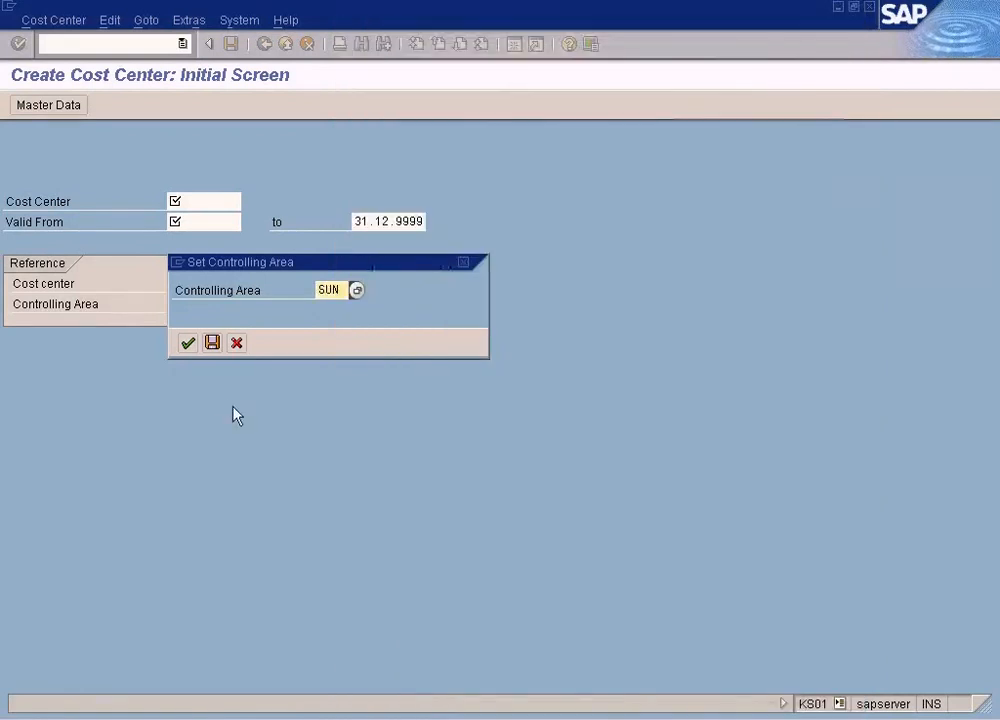
left_click(187, 344)
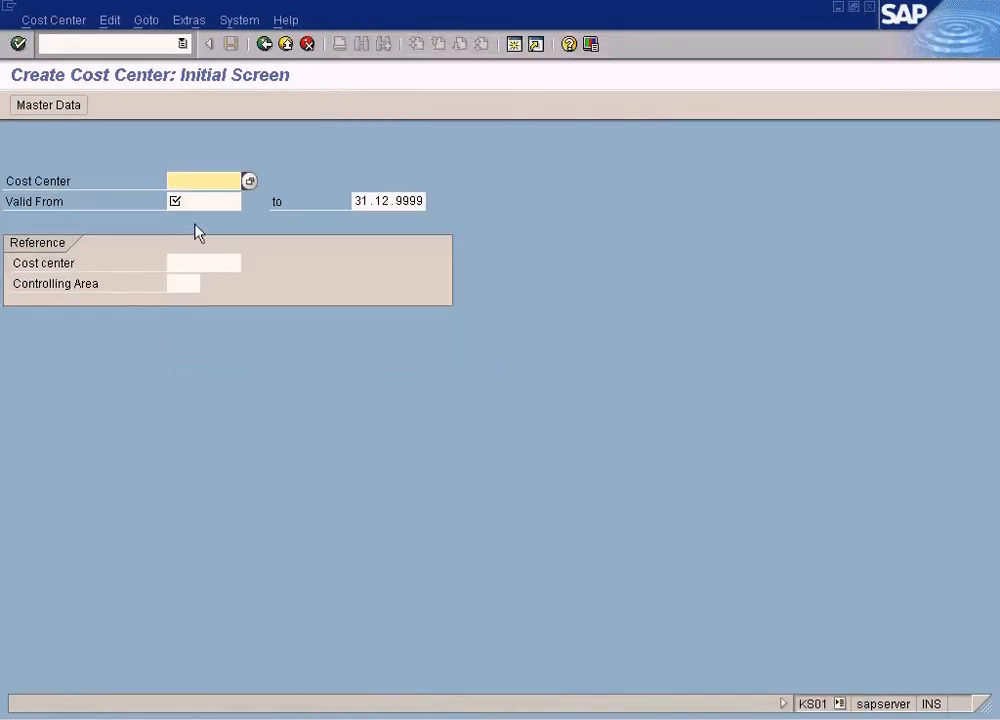
Check Department 1 in Introduction to cost center.JPG in Paint and start cost center Dept1 in SAP with valid-from date 01.01.2009.
left_click(545, 719)
left_click(527, 709)
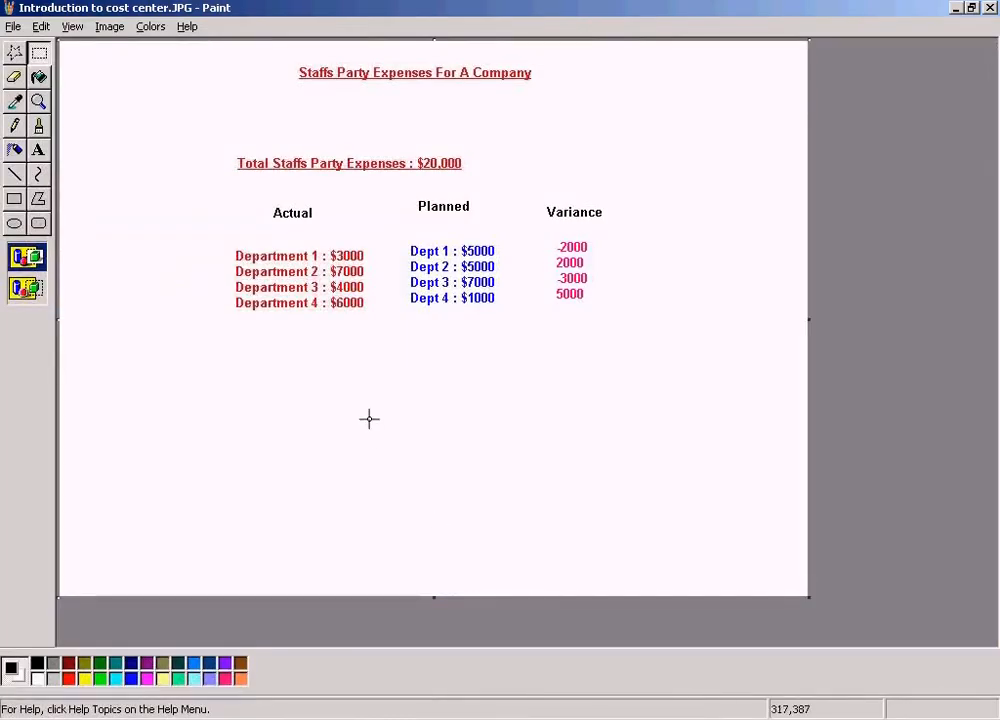
left_click_drag(226, 249, 322, 268)
left_click(404, 368)
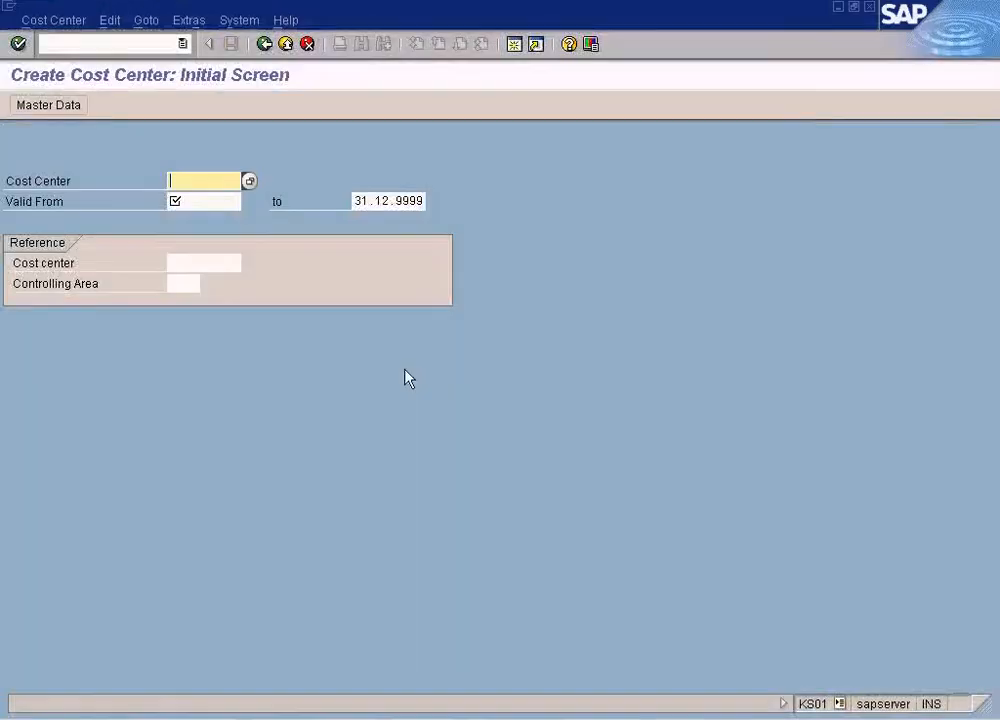
type("Dept1")
left_click(195, 200)
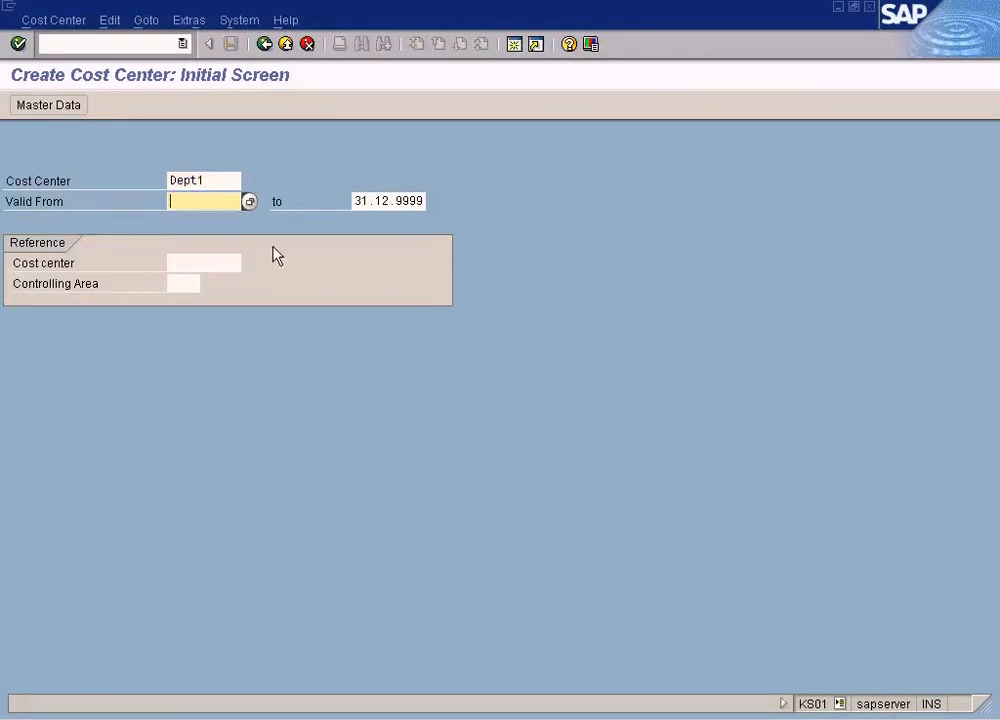
type("01.01.2008")
key("BackSpace")
type("9")
key("Return")
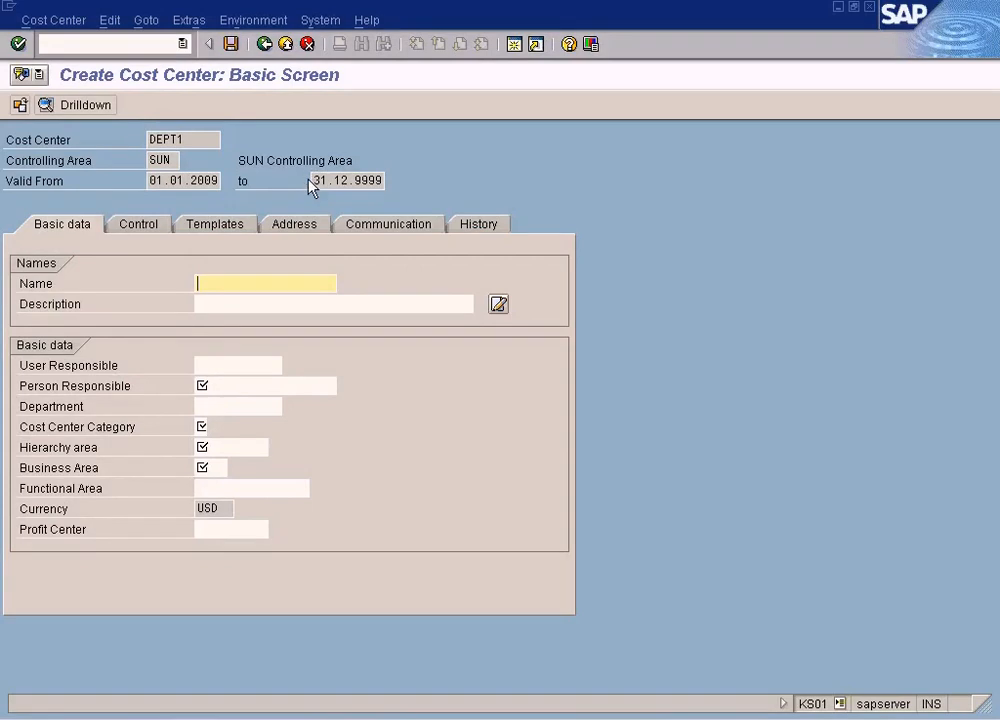
Compare the expenses picture and Cost center A in the Paint diagram with the cost center key and start date in SAP.
left_click(541, 716)
left_click(545, 710)
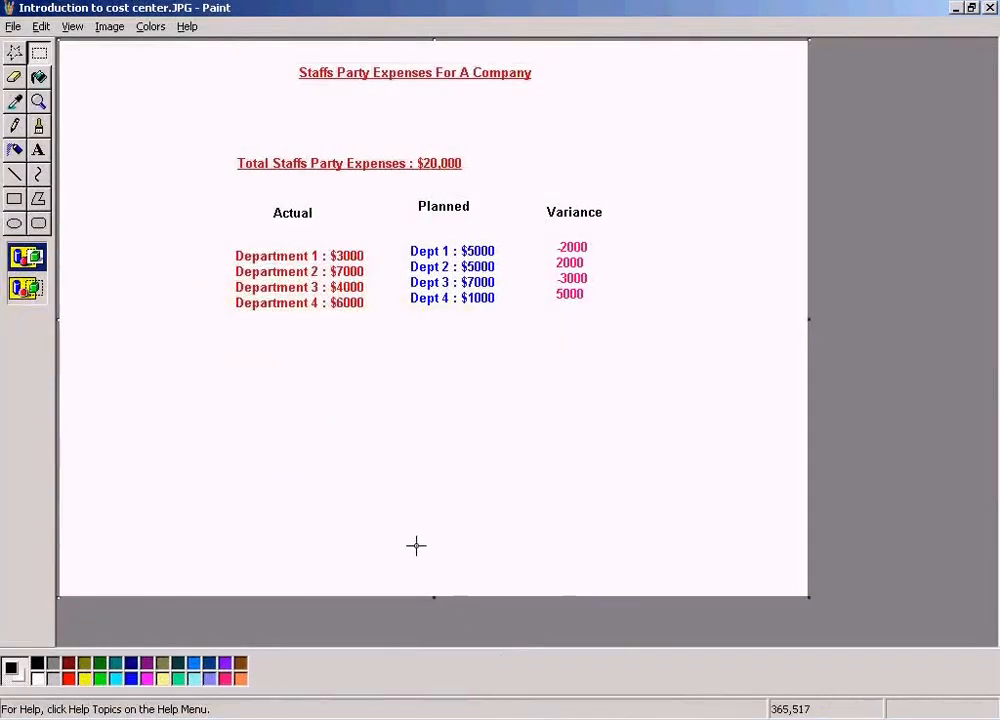
left_click(530, 716)
left_click(527, 690)
left_click(221, 350)
left_click(39, 55)
left_click_drag(147, 295, 248, 332)
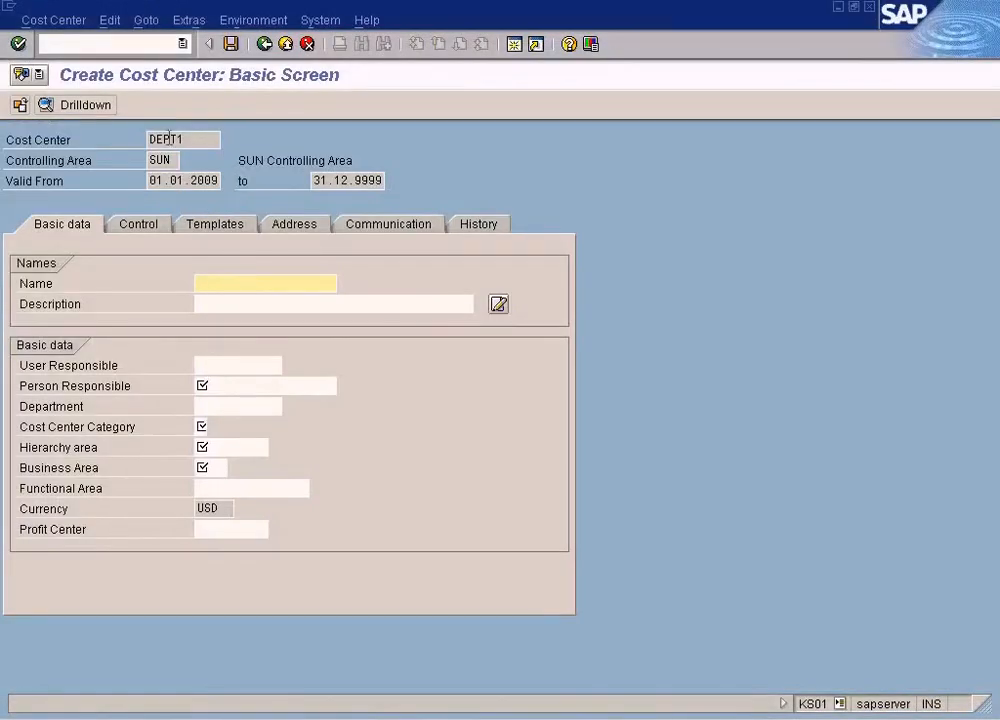
double_click(160, 140)
left_click(170, 181)
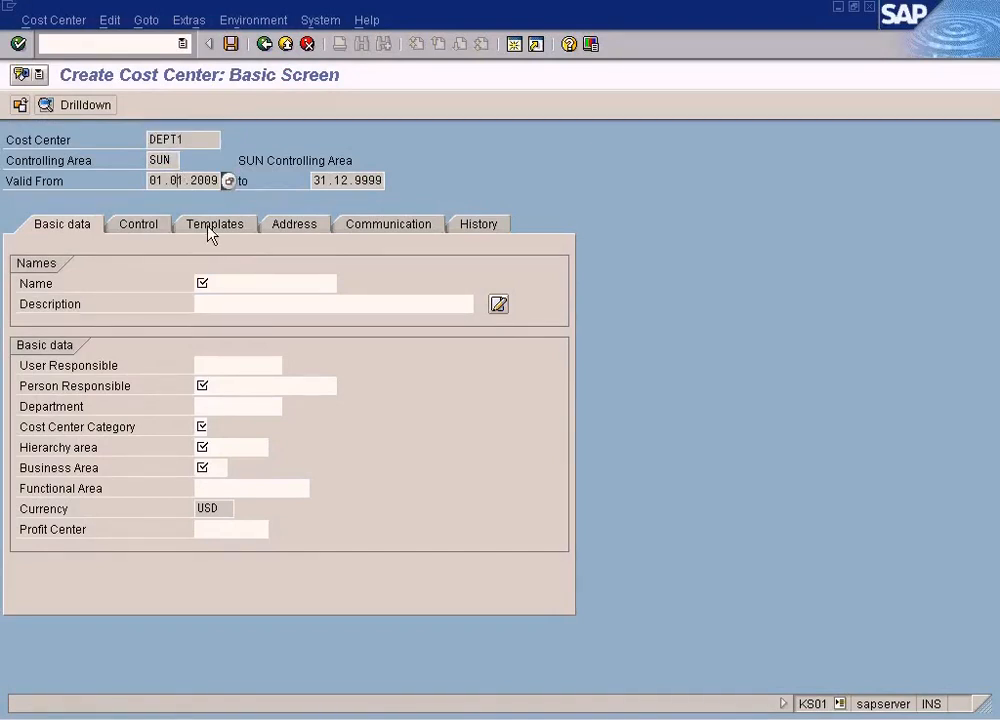
Review the department expenses picture and Cost center A in the Paint hierarchy diagram again, and return to the SAP cost center screen.
left_click(495, 716)
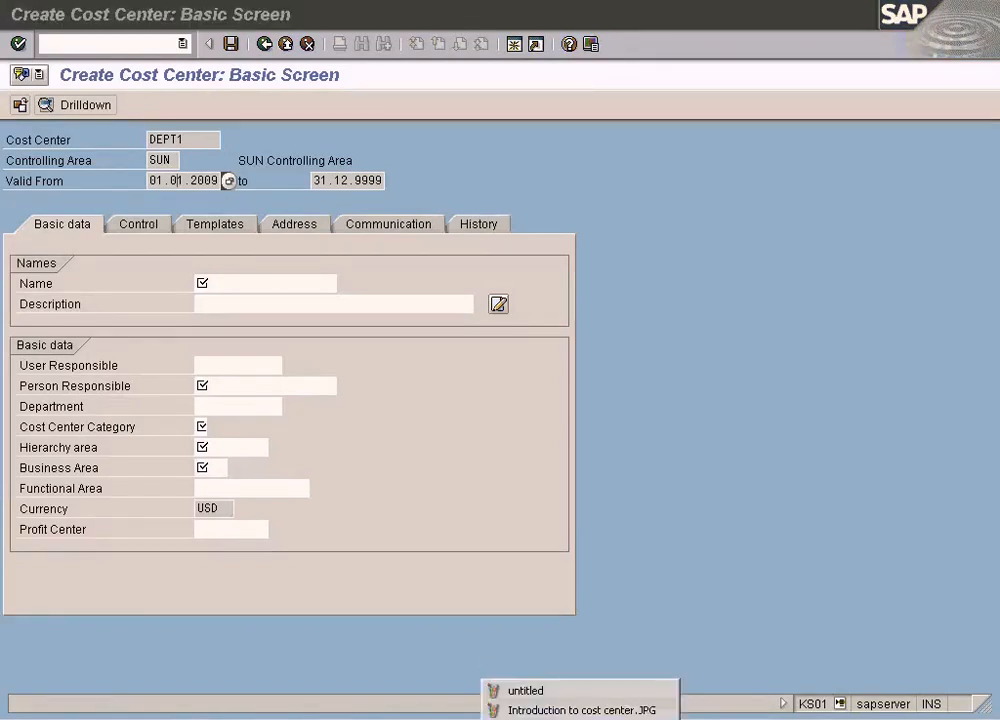
left_click(582, 710)
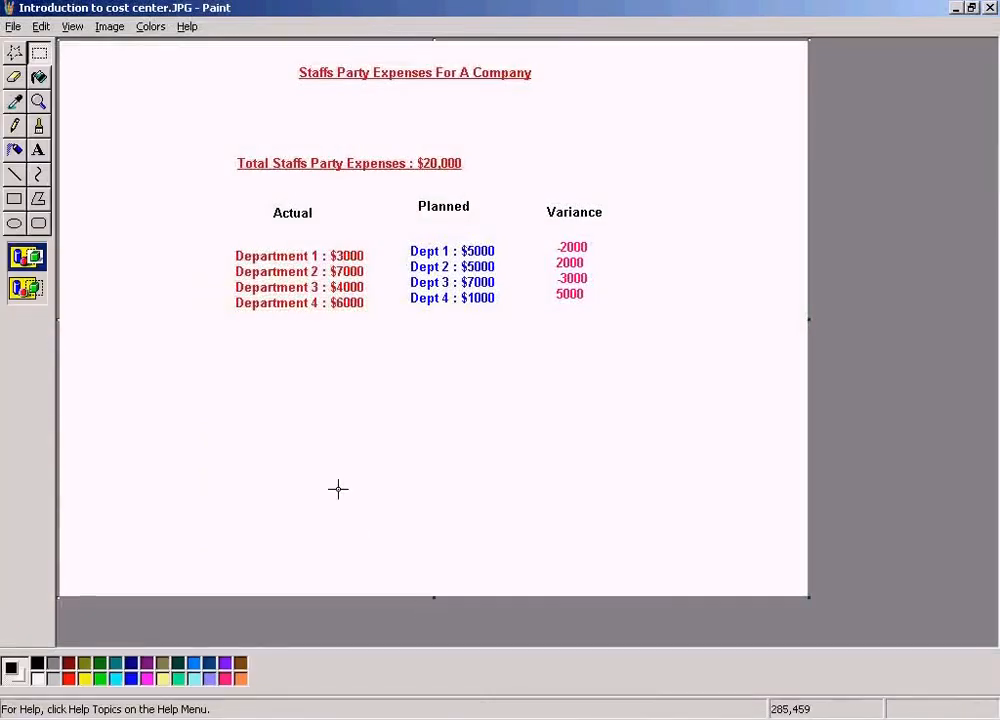
left_click(507, 716)
left_click(510, 693)
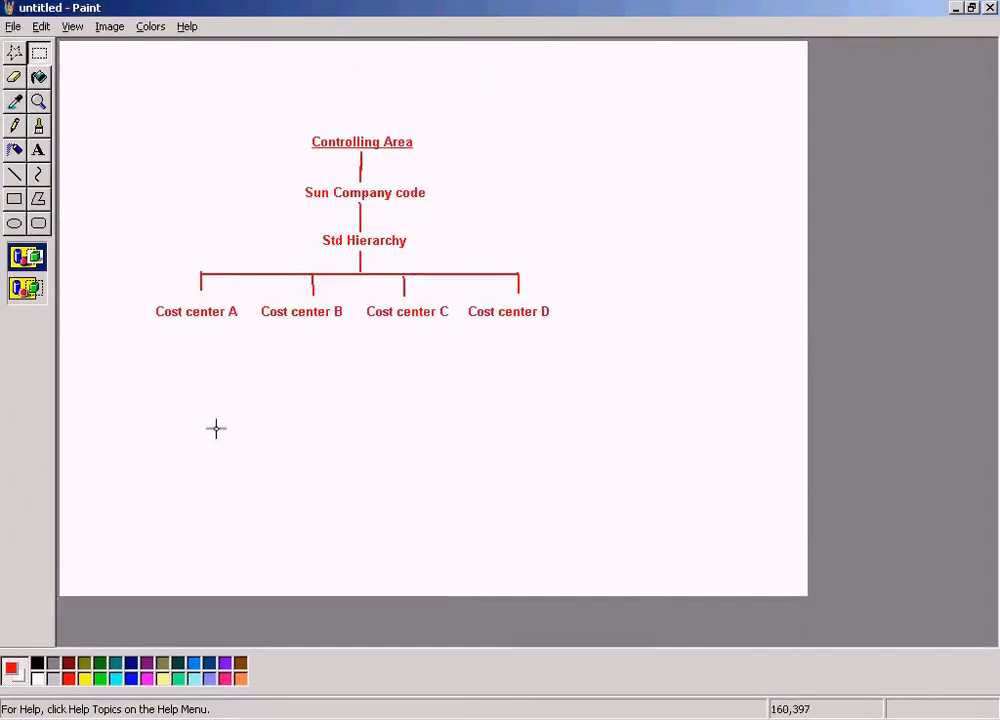
left_click_drag(144, 291, 249, 329)
key("alt+Tab")
key("alt+Tab")
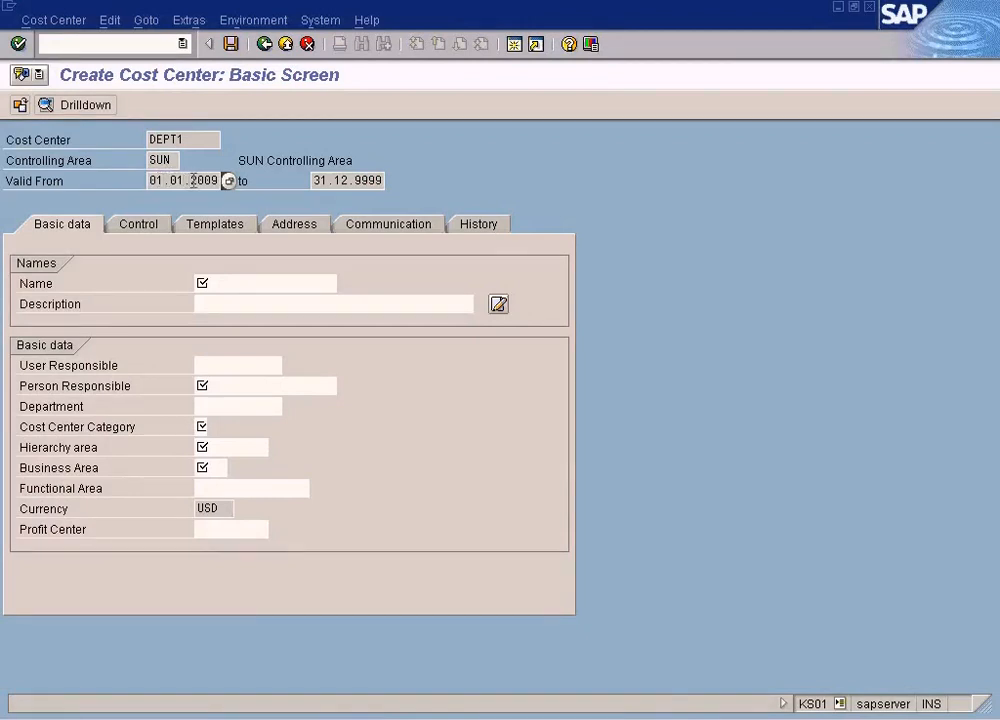
Examine the validity end date, cost center key and valid-from date in the header of cost center DEPT1.
left_click(364, 179)
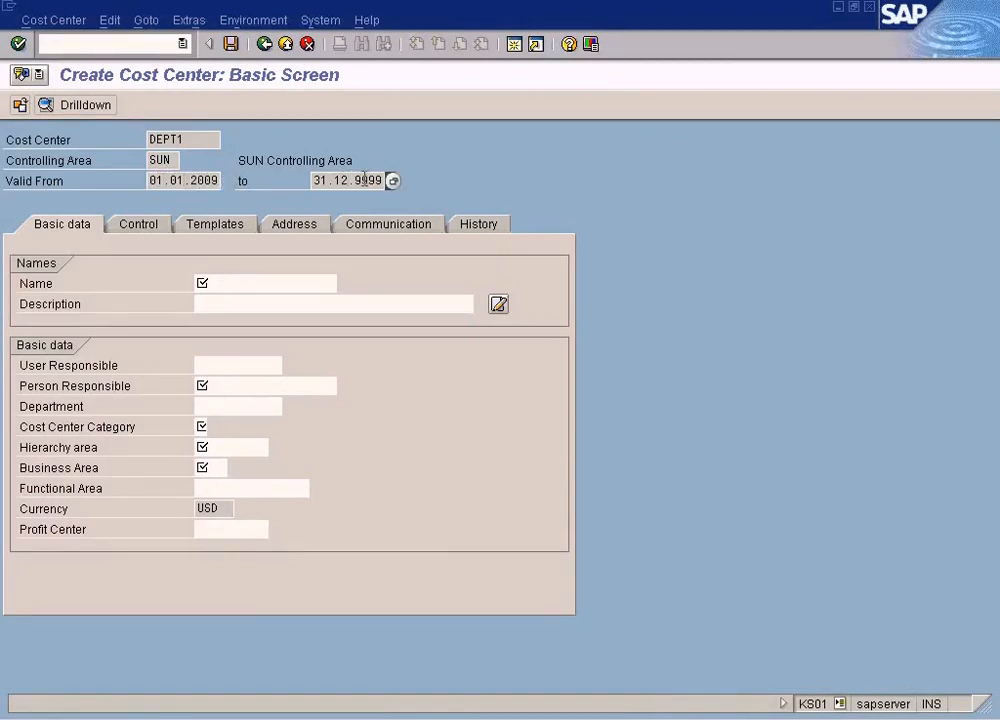
left_click_drag(383, 180, 355, 180)
left_click(383, 181)
left_click_drag(197, 137, 63, 125)
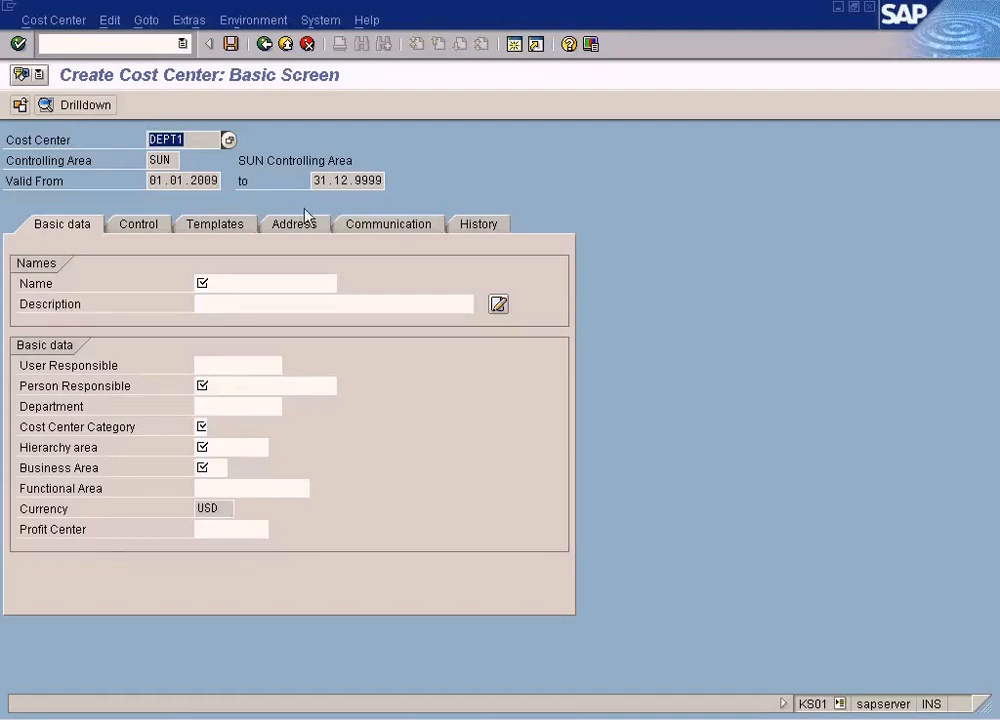
left_click(340, 182)
left_click(189, 180)
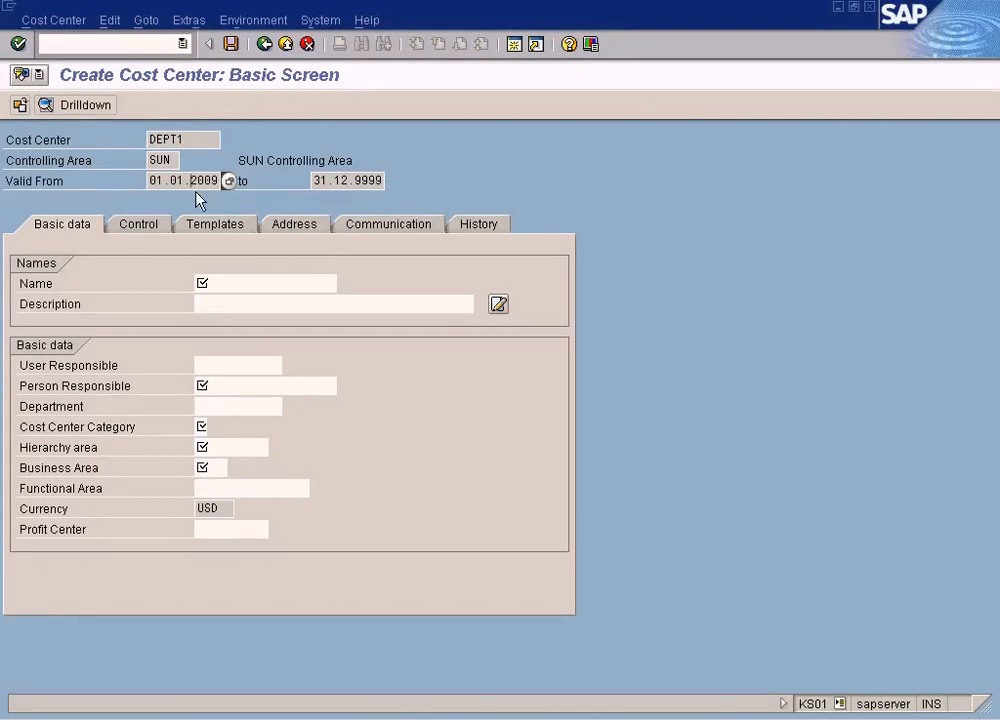
Review the cost center key together with its valid-from and valid-to dates on the DEPT1 basic screen.
left_click(186, 140)
left_click(190, 180)
key("Tab")
left_click(190, 180)
key("Tab")
left_click(194, 180)
left_click(334, 183)
left_click(194, 177)
left_click(209, 142)
left_click(207, 180)
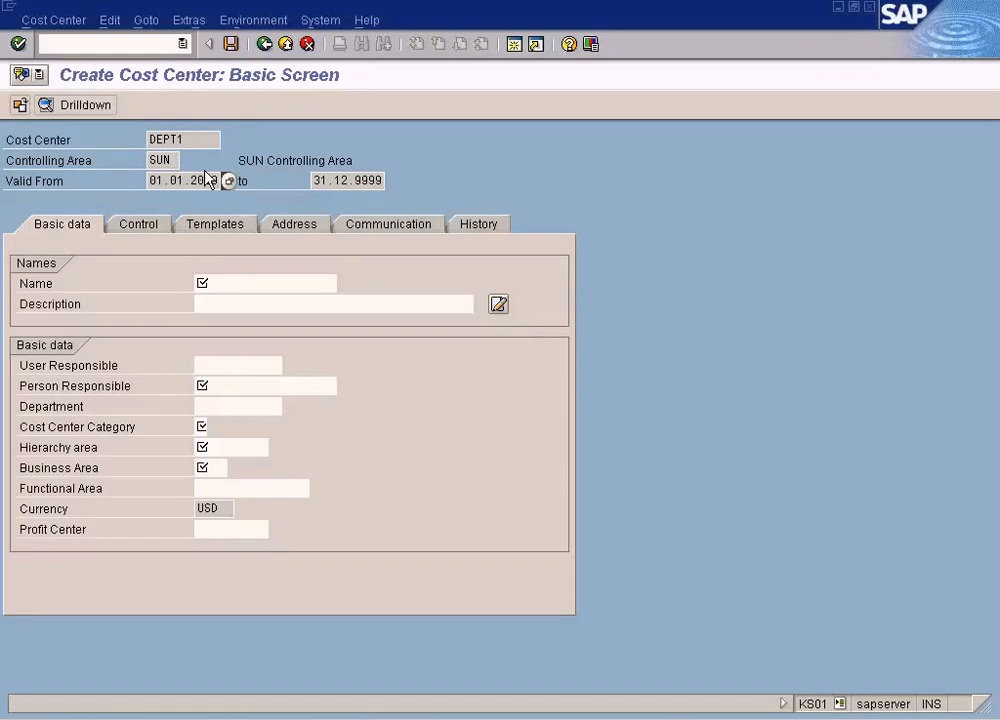
left_click(193, 137)
left_click(322, 185)
left_click(196, 141)
left_click(309, 182)
left_click(198, 139)
left_click(343, 186)
Name the cost center Department 1 and copy that name into its description.
left_click(270, 276)
type("Department 1")
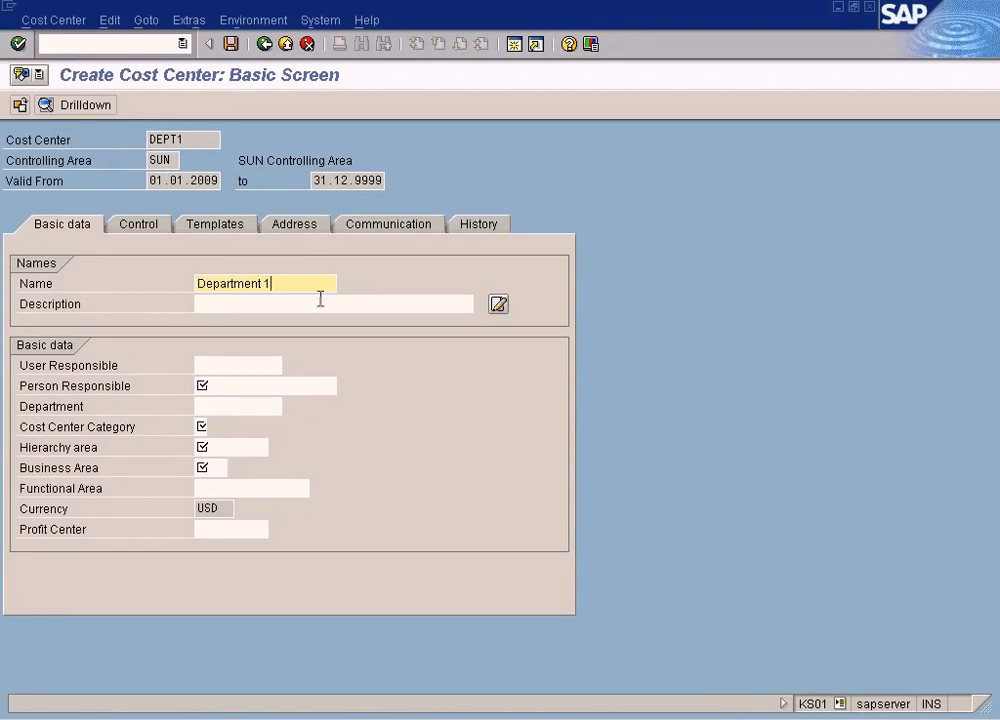
left_click_drag(295, 283, 115, 268)
key("ctrl+c")
left_click(275, 304)
key("ctrl+v")
Enter the name of the person responsible for the cost center.
left_click(232, 385)
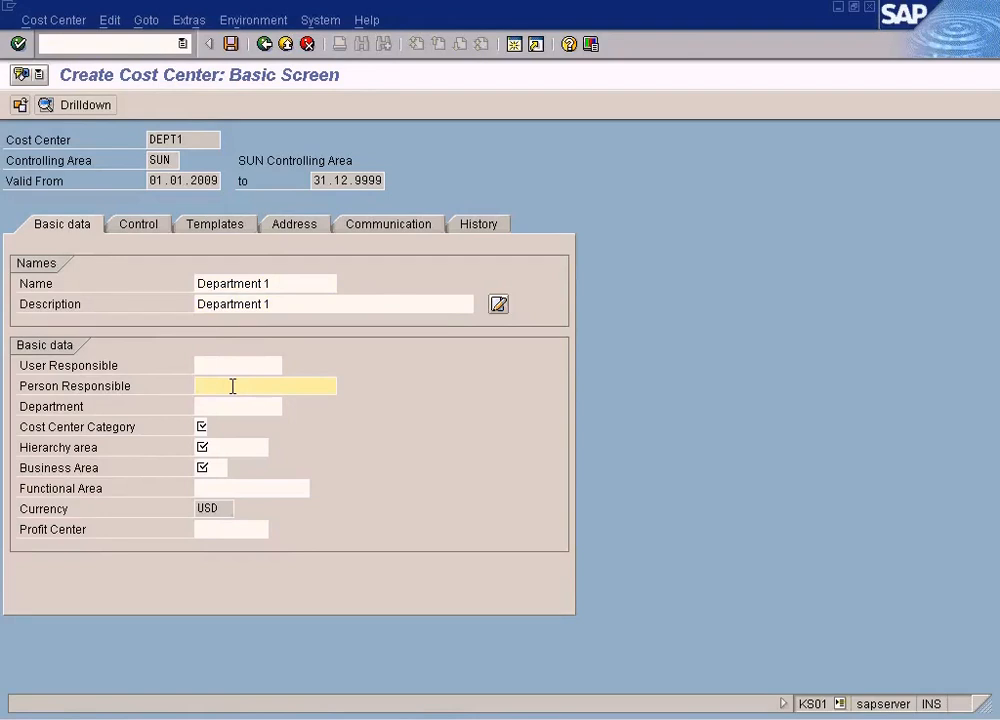
type("Jack")
left_click(241, 408)
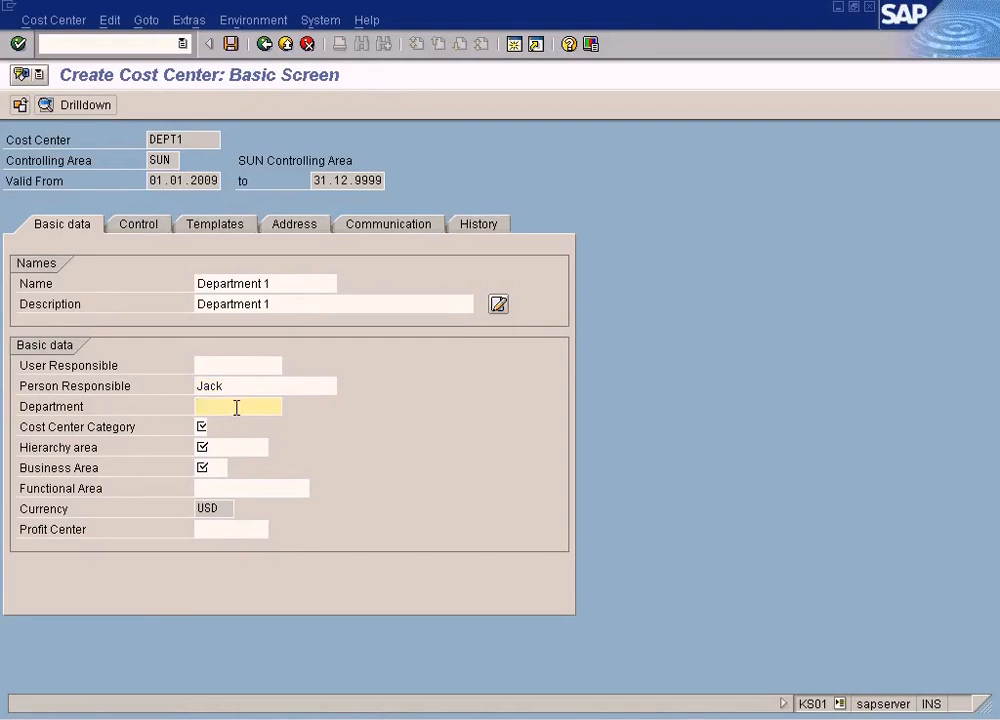
left_click(258, 386)
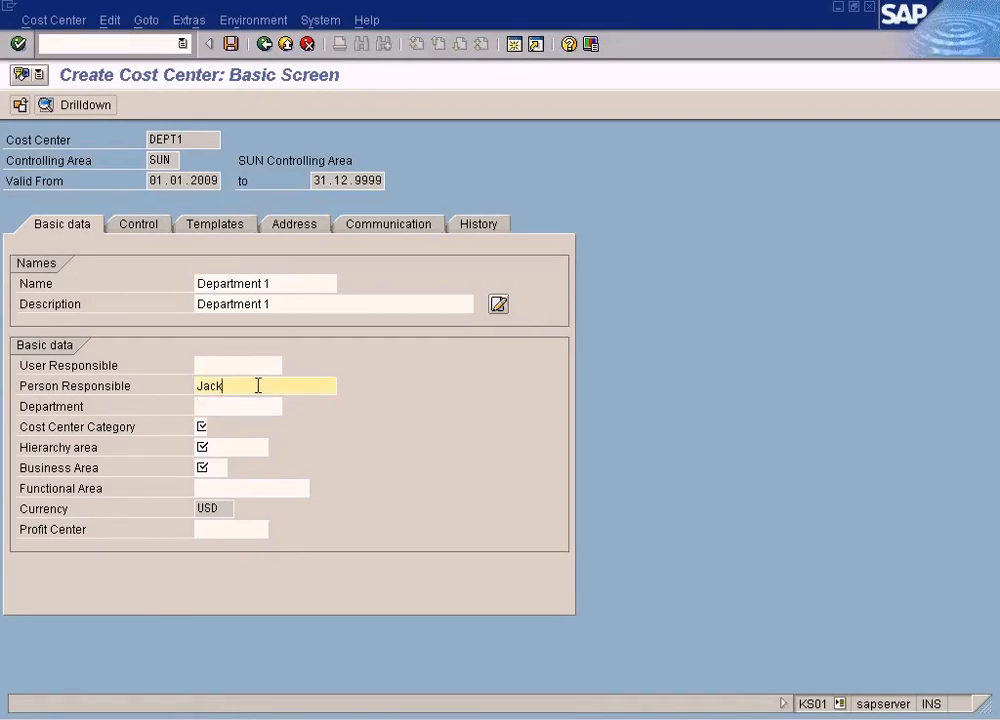
left_click(243, 367)
left_click(234, 387)
Search the system users for the User Responsible entry without filter criteria and select user AC020-99.
left_click(234, 365)
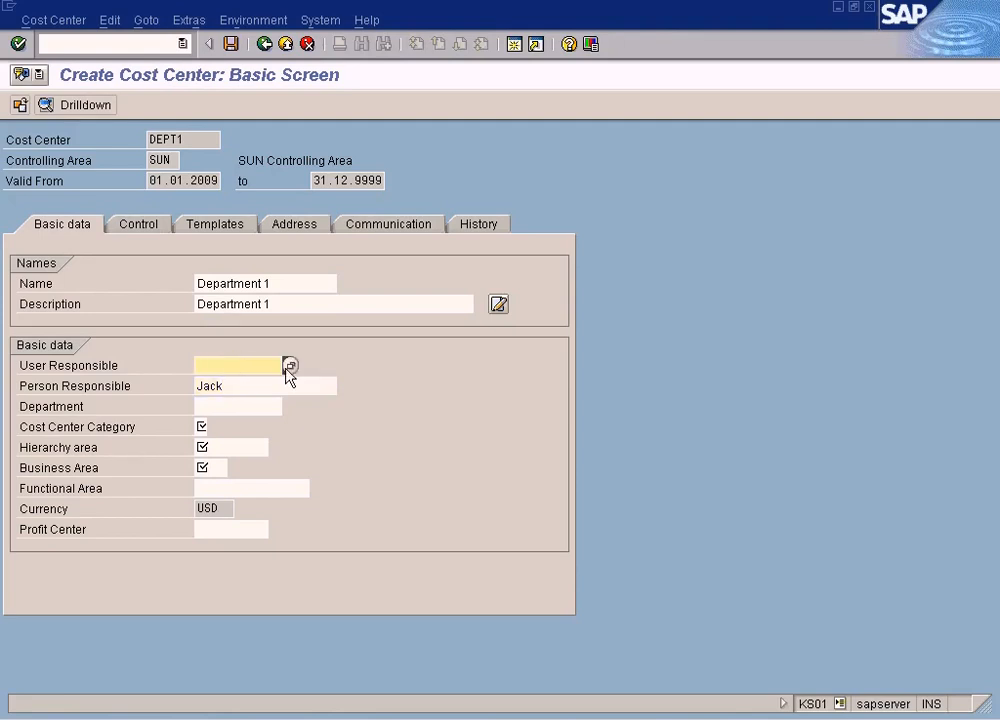
left_click(290, 366)
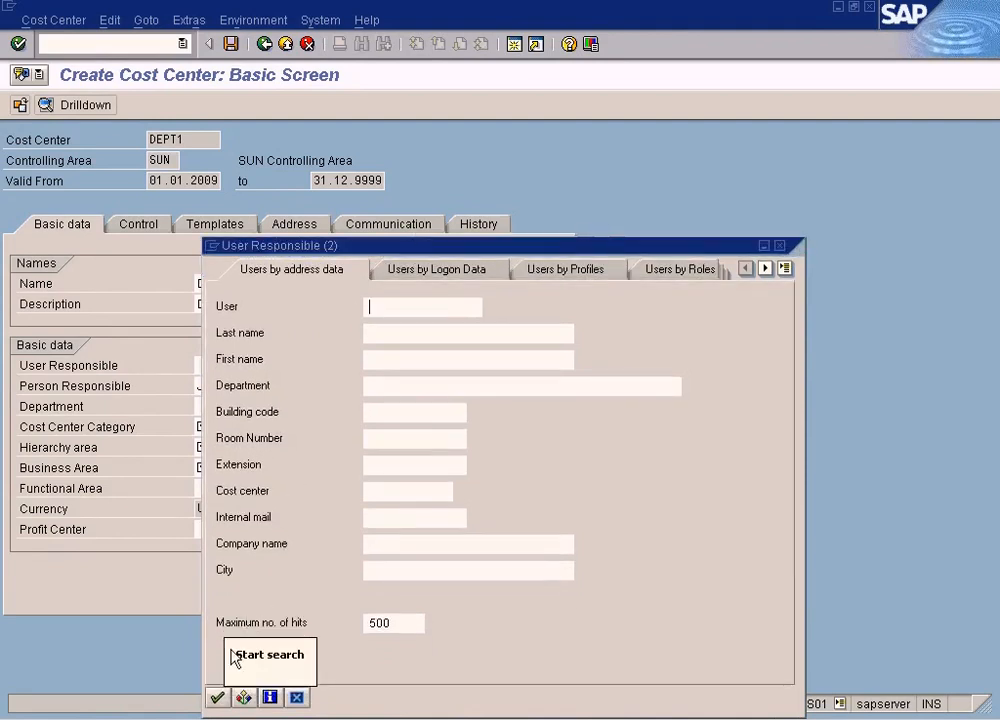
left_click(217, 697)
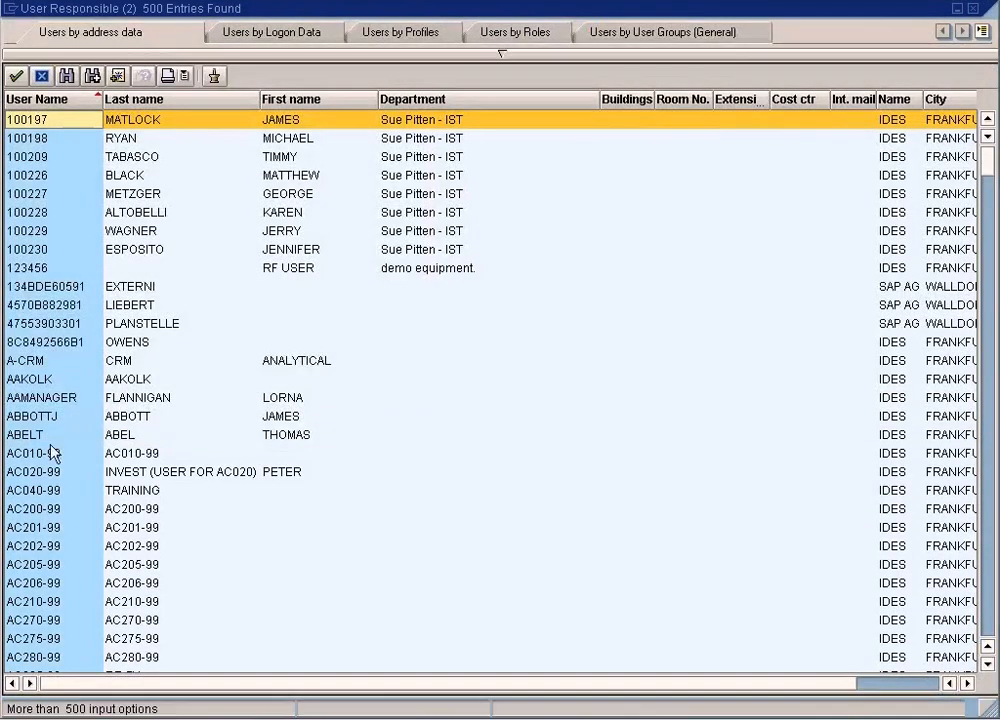
left_click(44, 470)
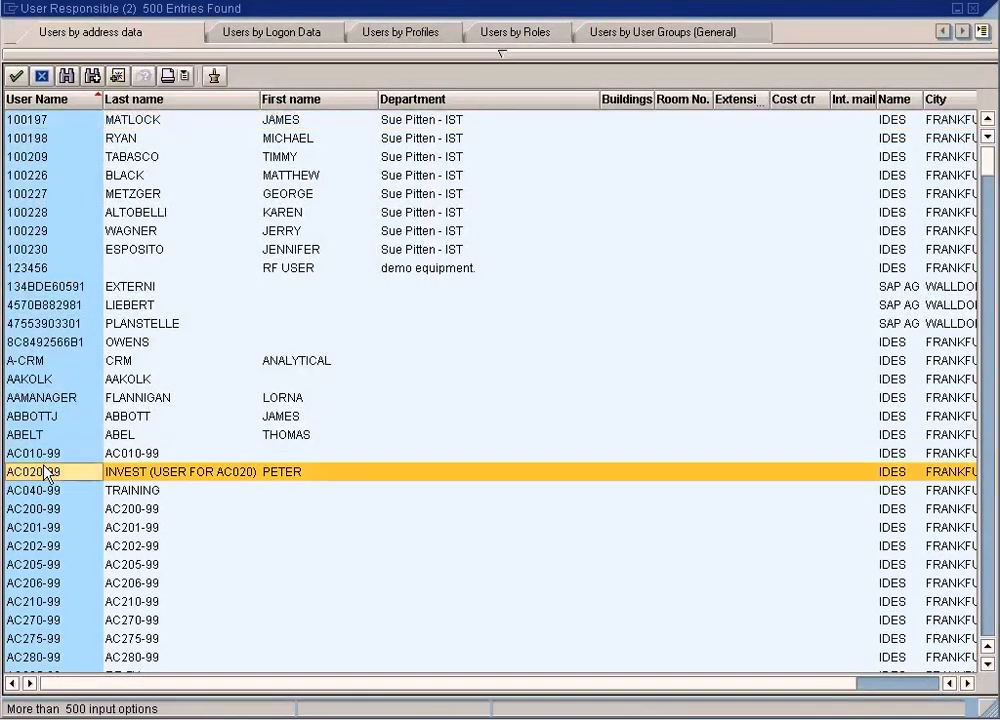
double_click(44, 472)
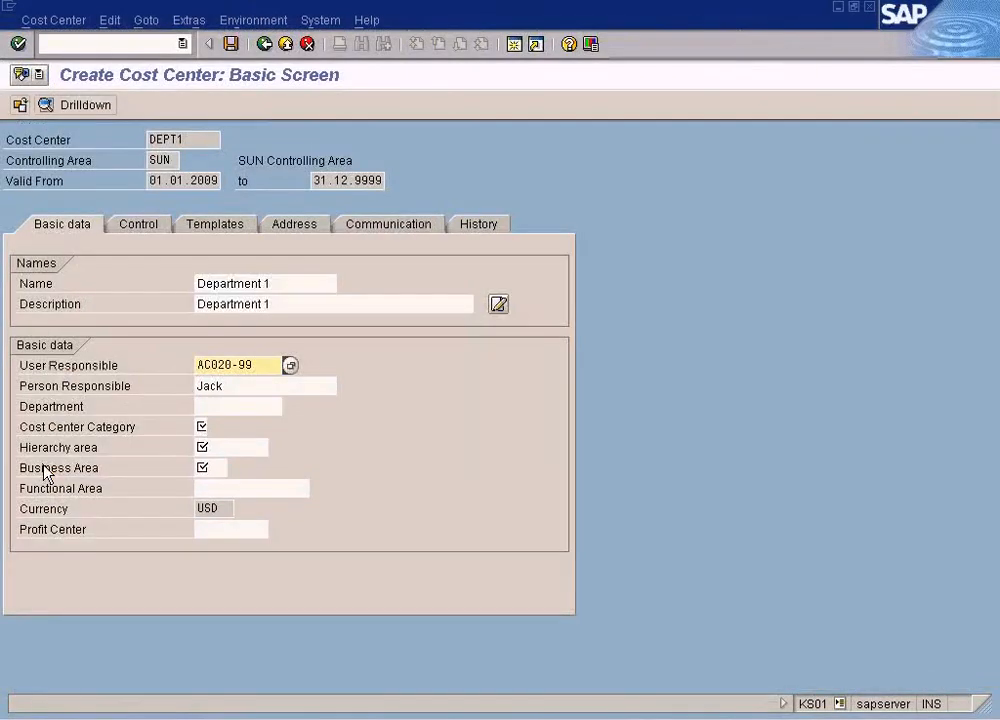
left_click(238, 385)
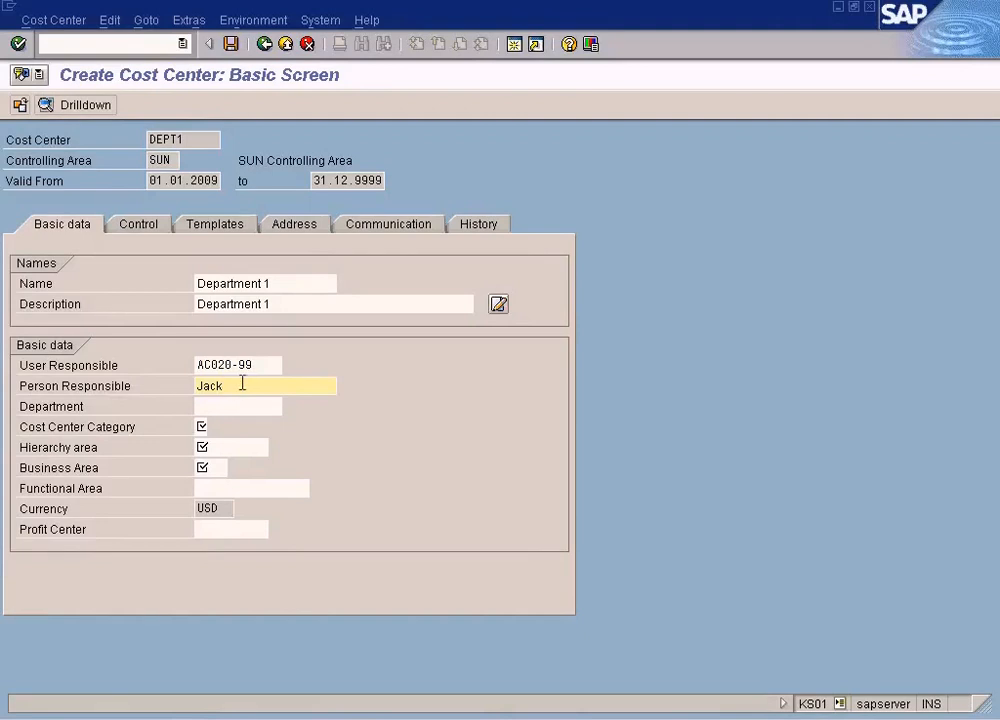
left_click(245, 364)
left_click_drag(263, 363, 161, 368)
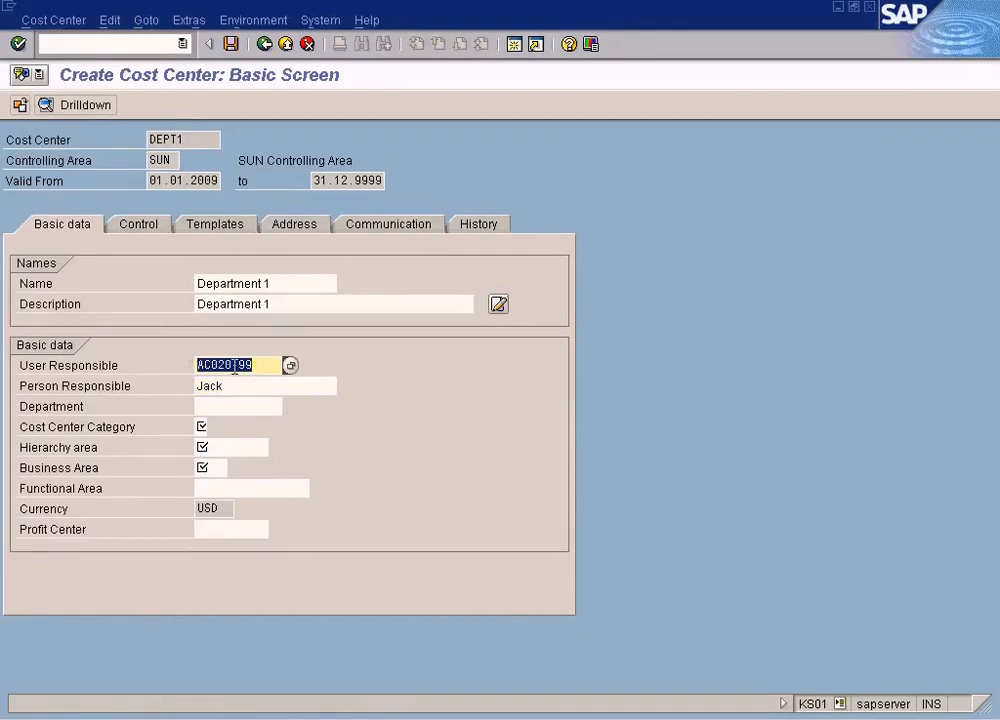
key("Delete")
left_click(233, 403)
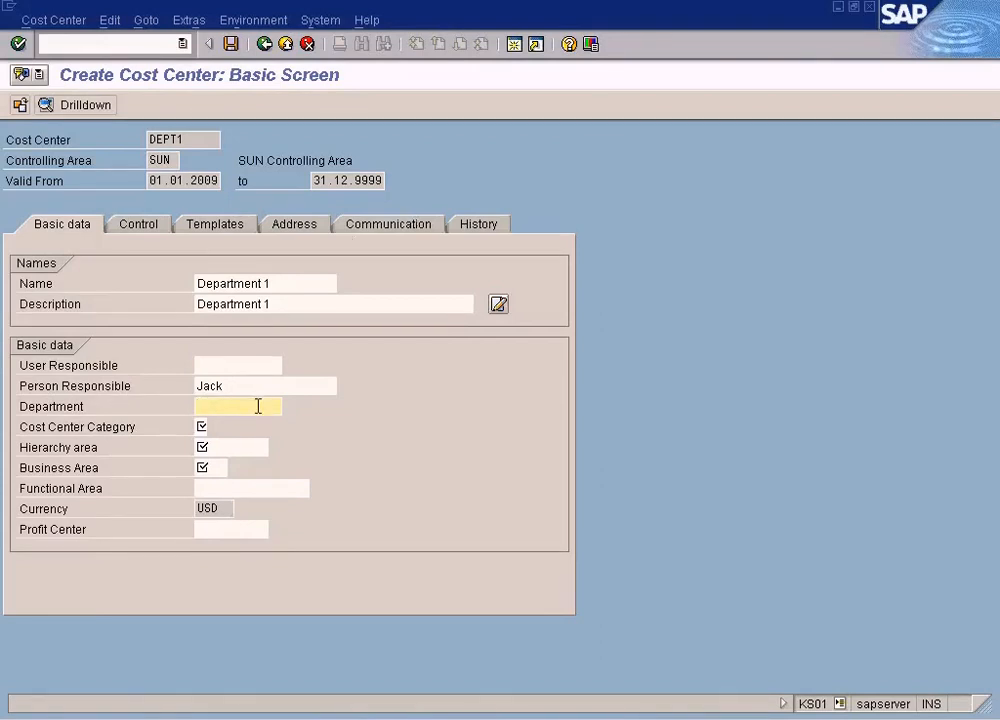
double_click(189, 138)
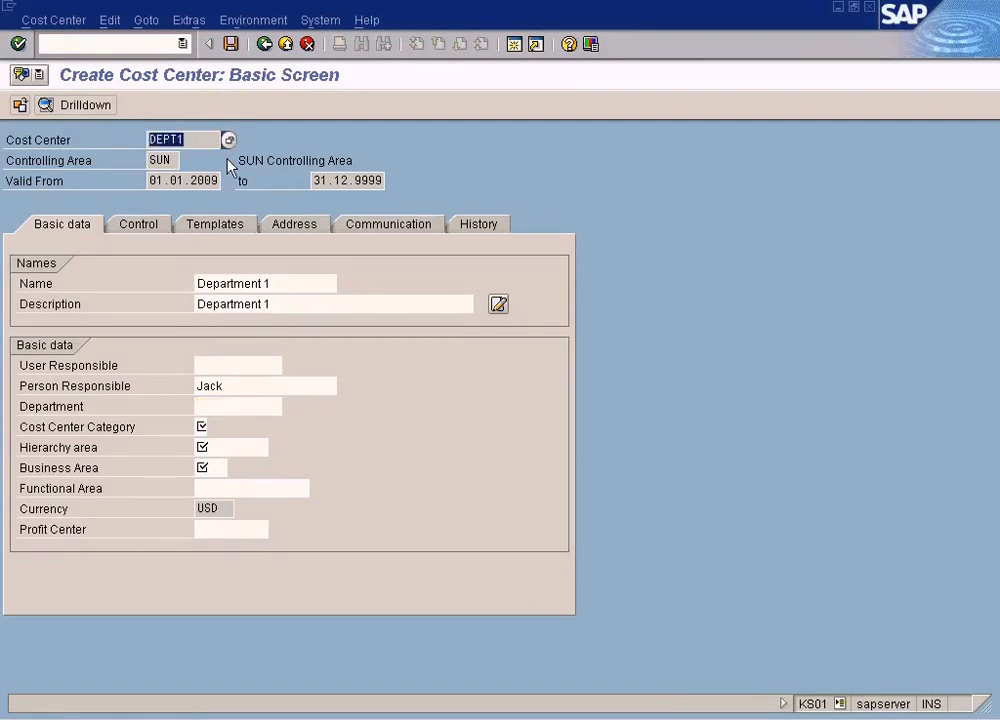
left_click(258, 408)
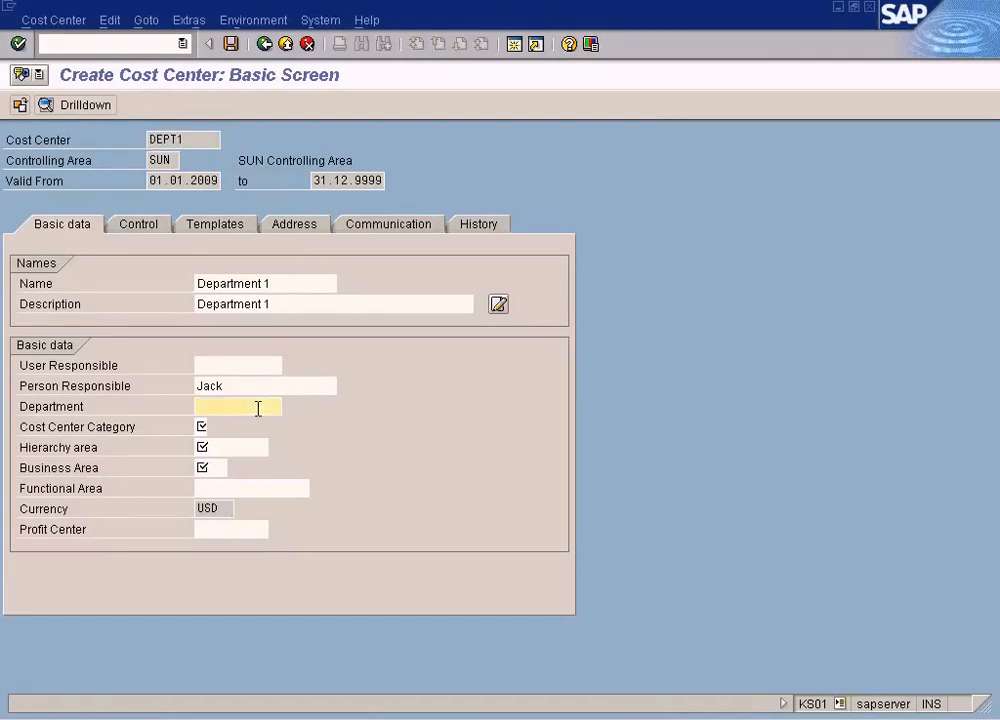
left_click(232, 303)
left_click(234, 283)
left_click(244, 303)
left_click(245, 286)
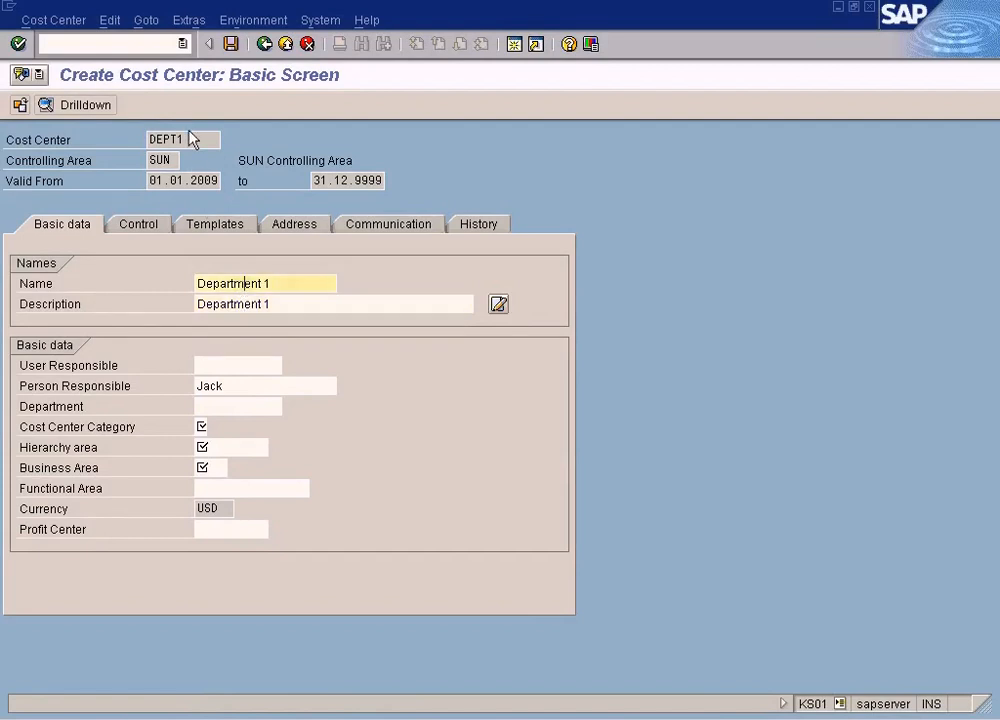
Copy the cost center name Department 1 into the Department field.
left_click(229, 410)
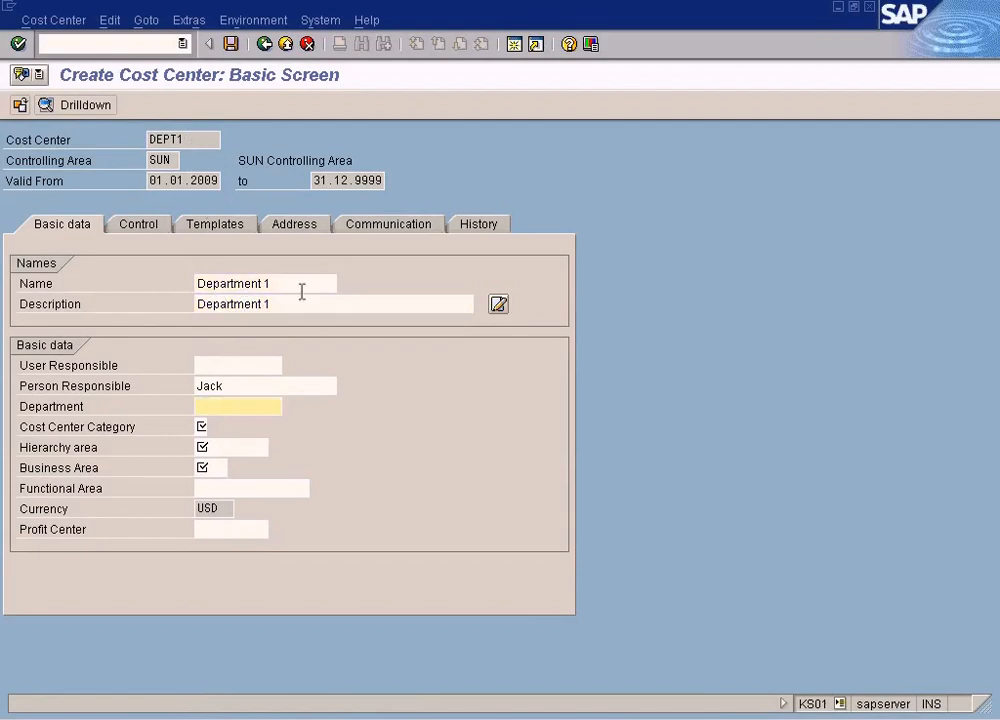
left_click_drag(301, 286, 170, 272)
left_click(216, 406)
key("ctrl+v")
Choose cost center category 4 from the possible values.
left_click(206, 430)
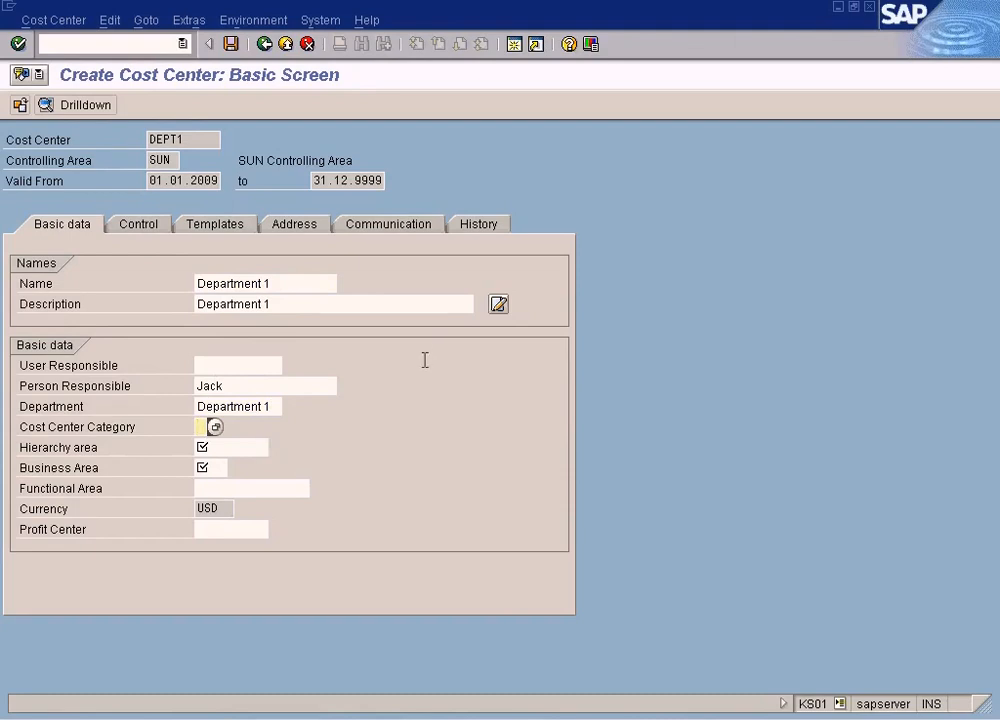
left_click(215, 427)
double_click(290, 409)
Fill the hierarchy area with SUN from the possible entries, clearing it once and picking it again.
left_click(257, 446)
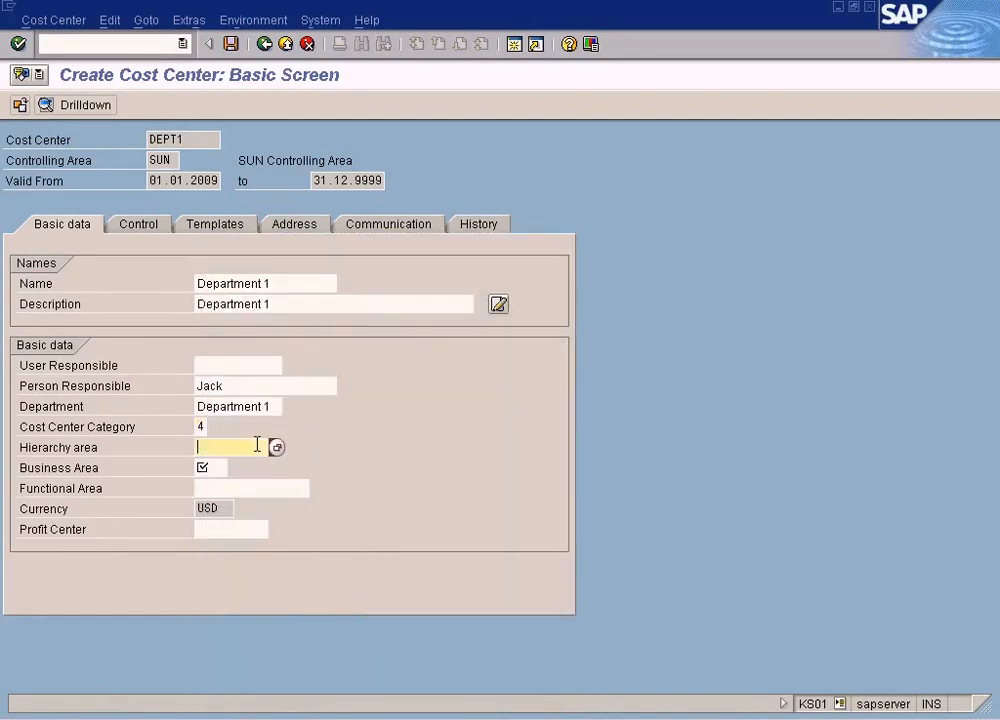
left_click(276, 448)
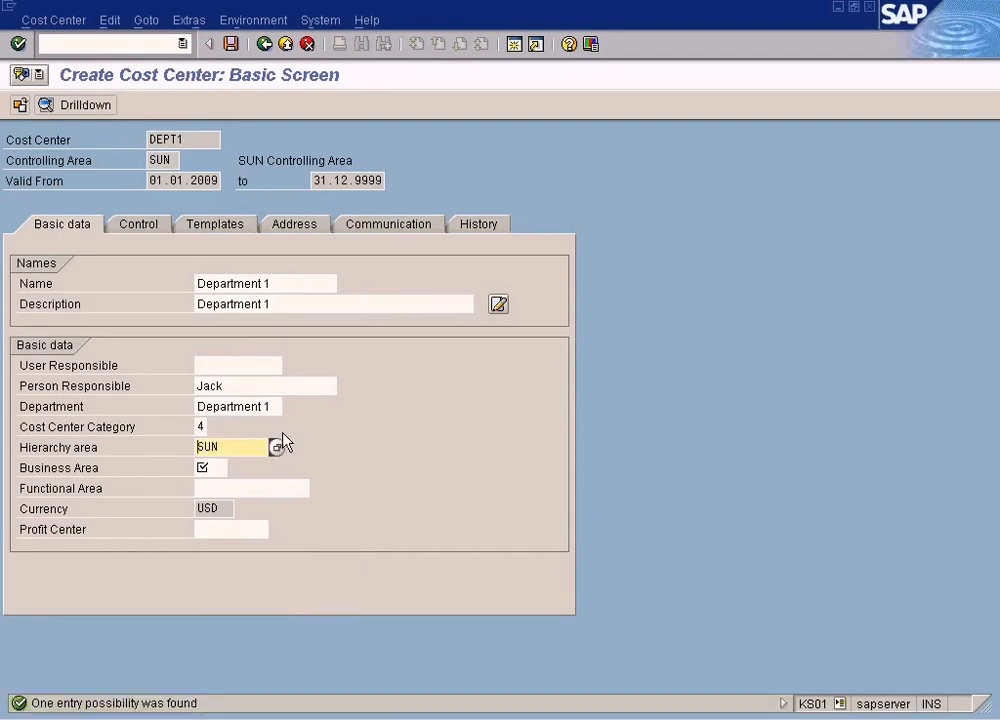
left_click_drag(241, 446, 151, 436)
key("Delete")
left_click(276, 448)
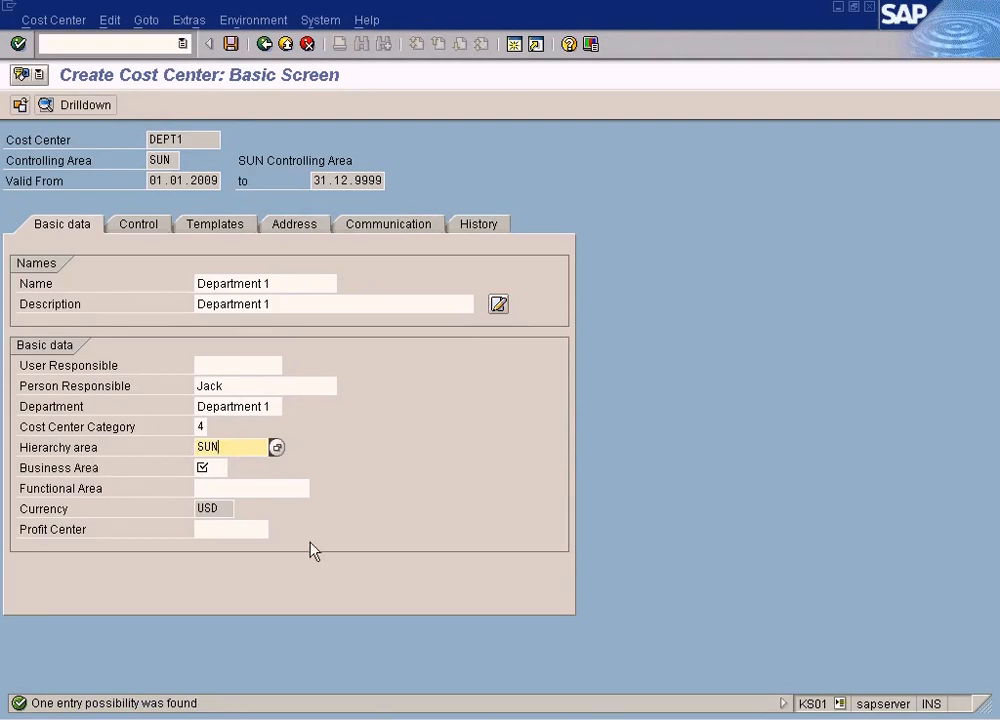
Switch to the Paint diagram, mark Std Hierarchy to compare it with the hierarchy area, and return to the SAP cost center screen.
left_click(508, 717)
left_click(524, 692)
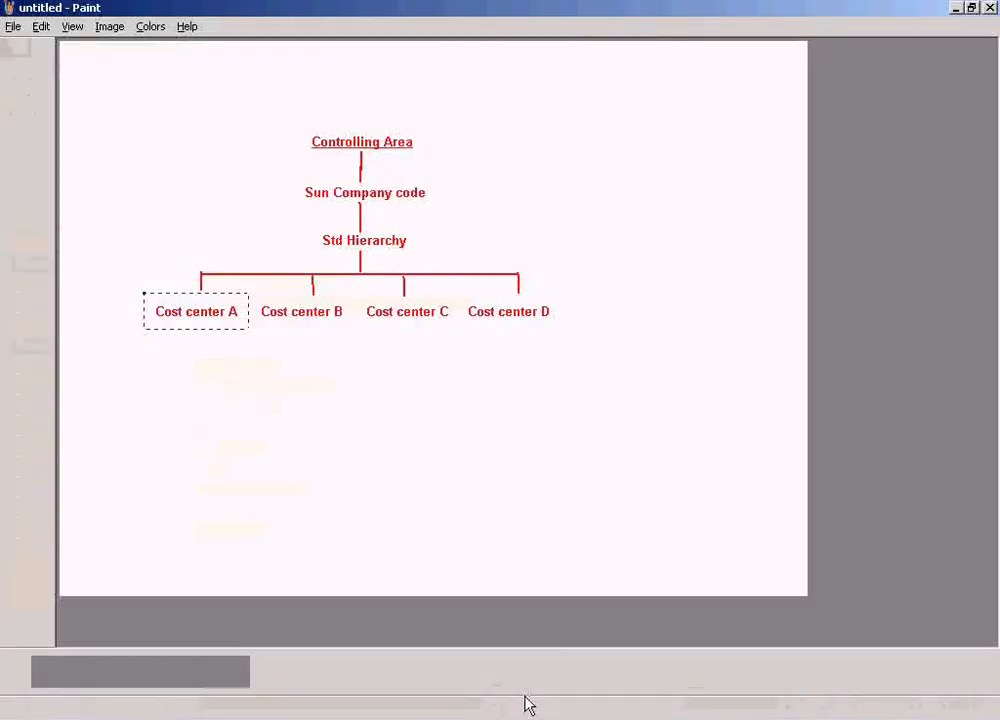
left_click_drag(314, 225, 431, 257)
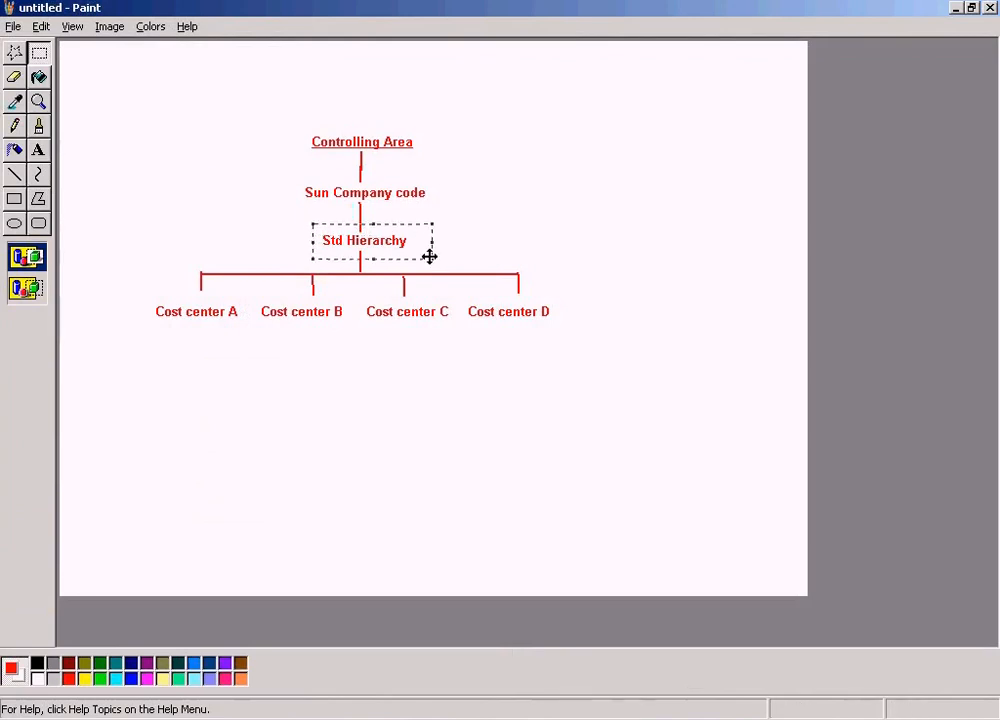
key("alt+Tab")
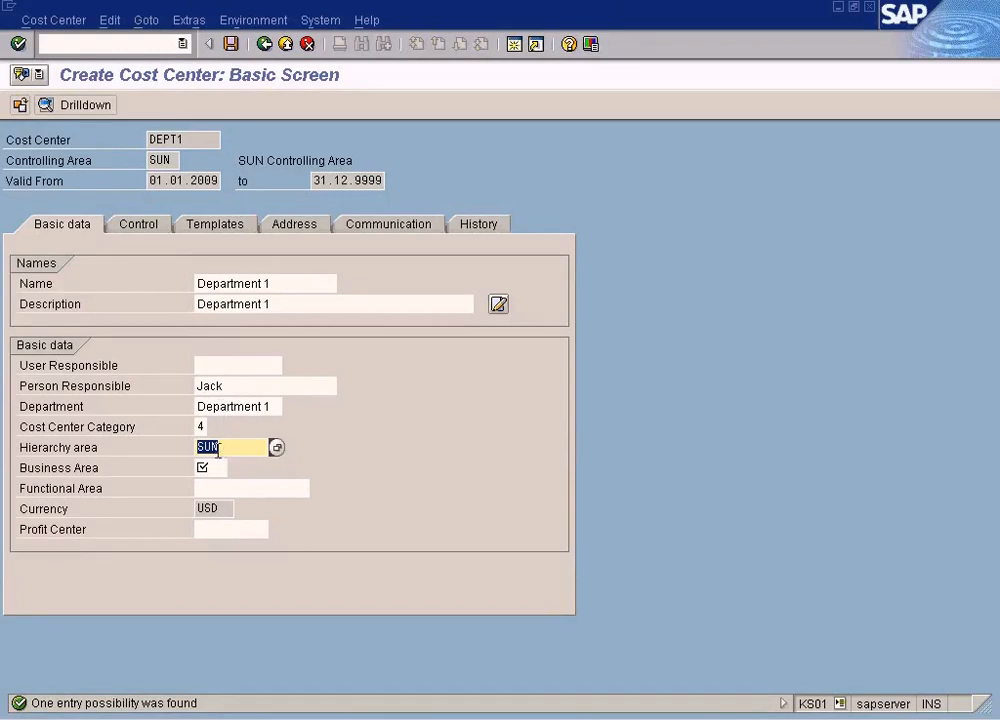
key("alt+Tab")
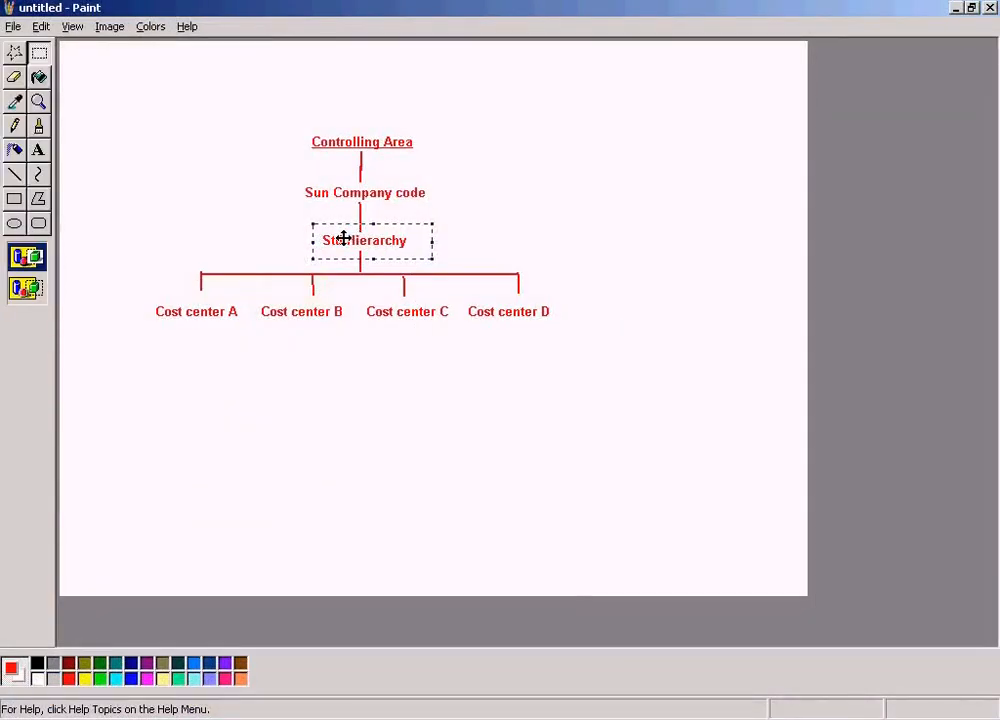
left_click(347, 355)
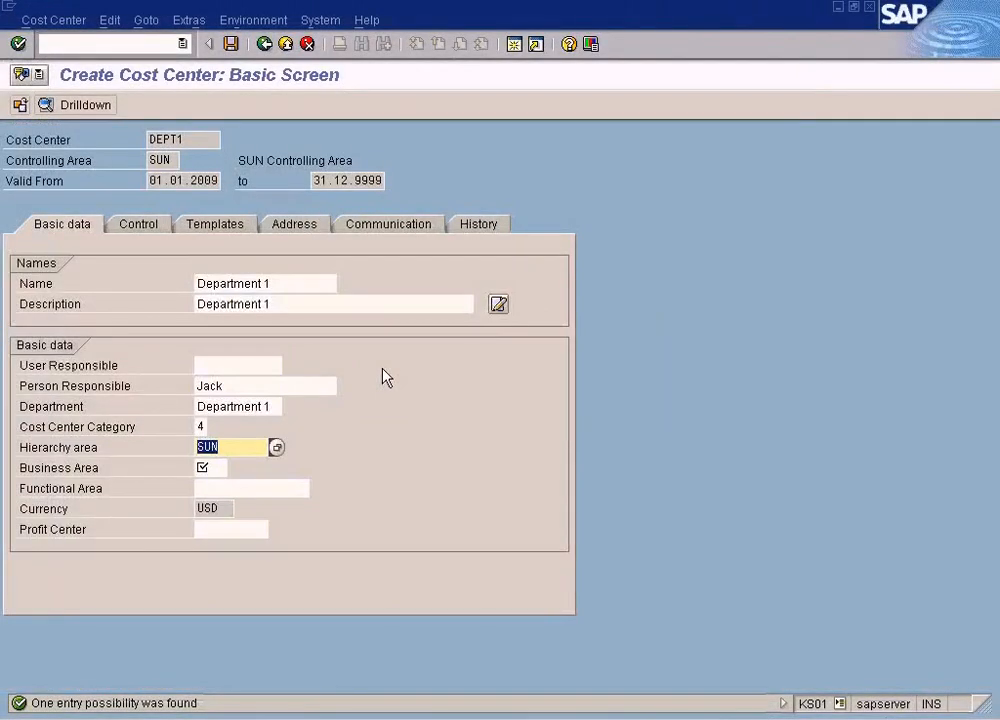
left_click(450, 427)
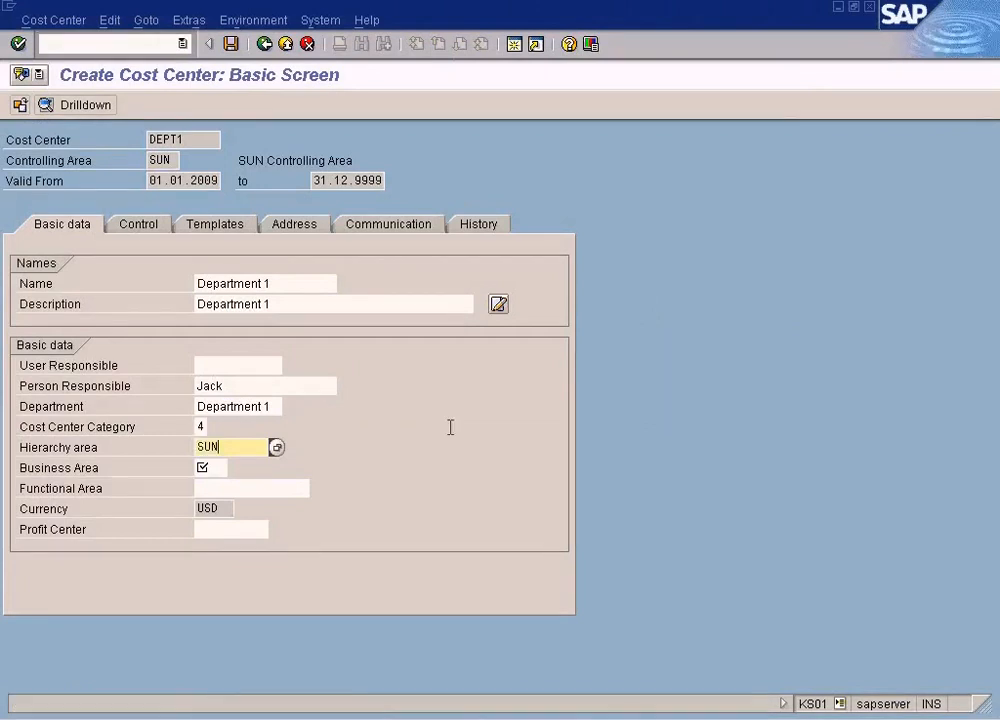
left_click(223, 467)
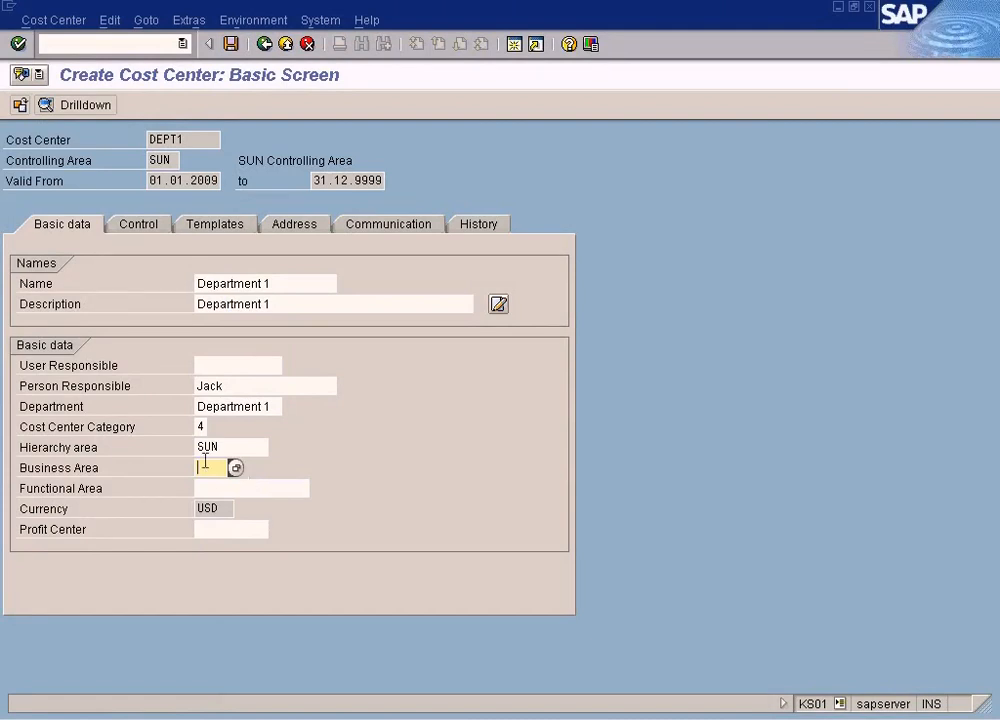
left_click(243, 448)
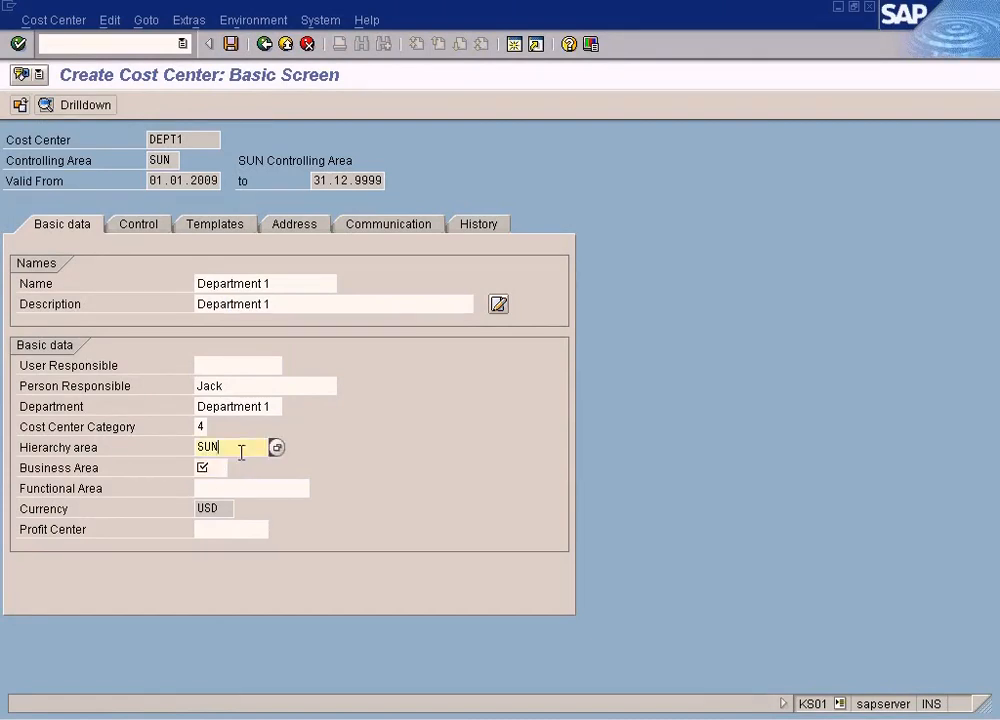
left_click(216, 468)
left_click(241, 447)
left_click(220, 467)
left_click(237, 468)
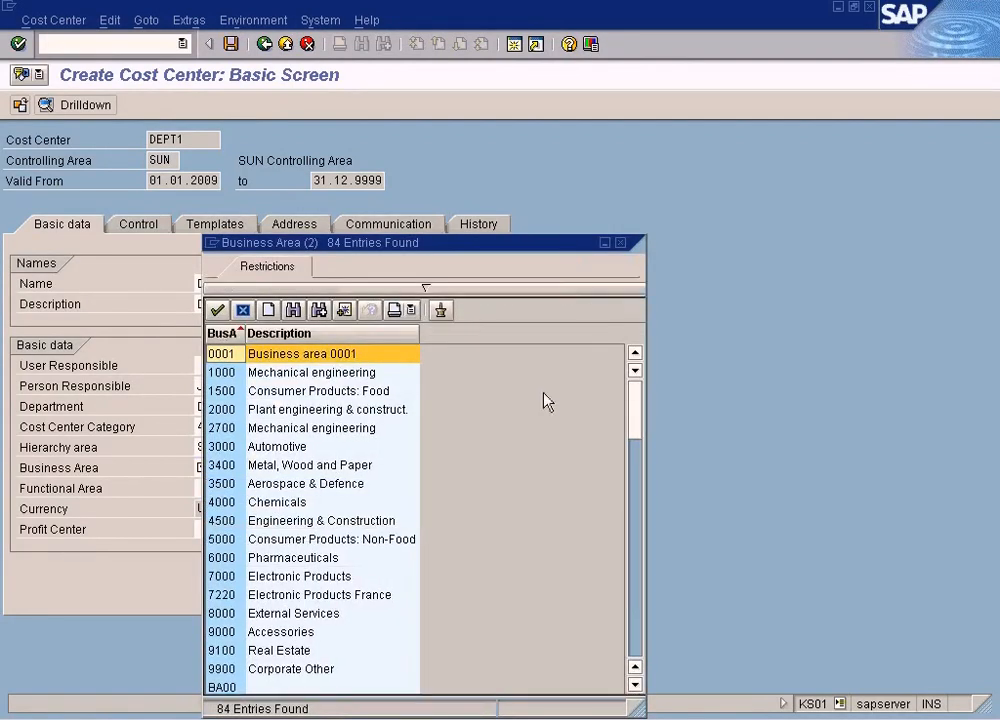
left_click(620, 243)
left_click(250, 447)
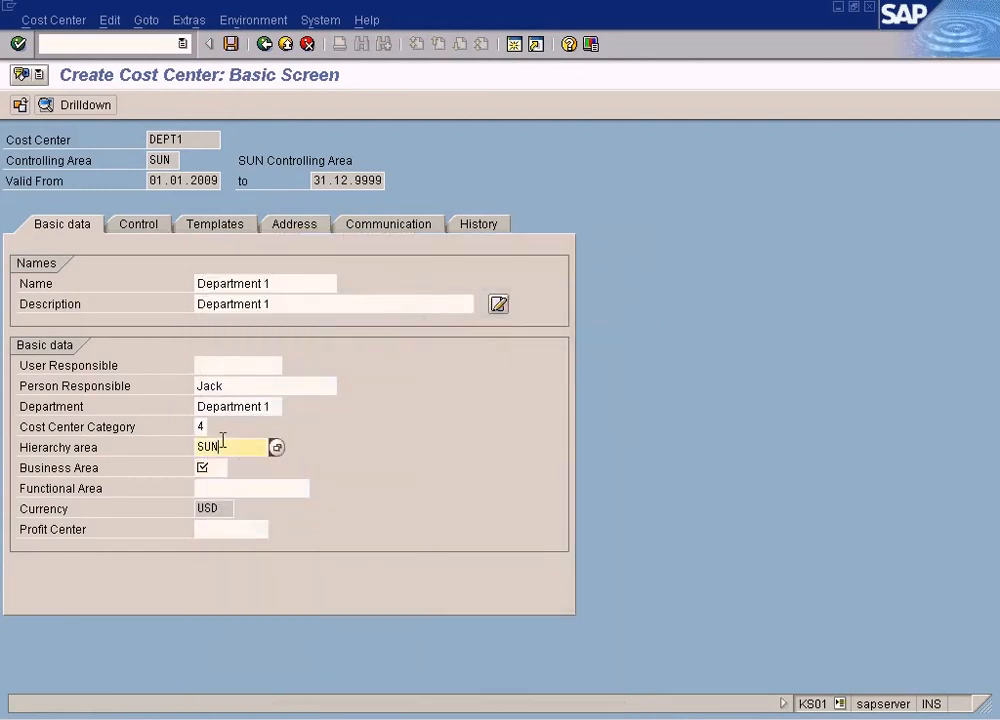
left_click(228, 468)
left_click(251, 447)
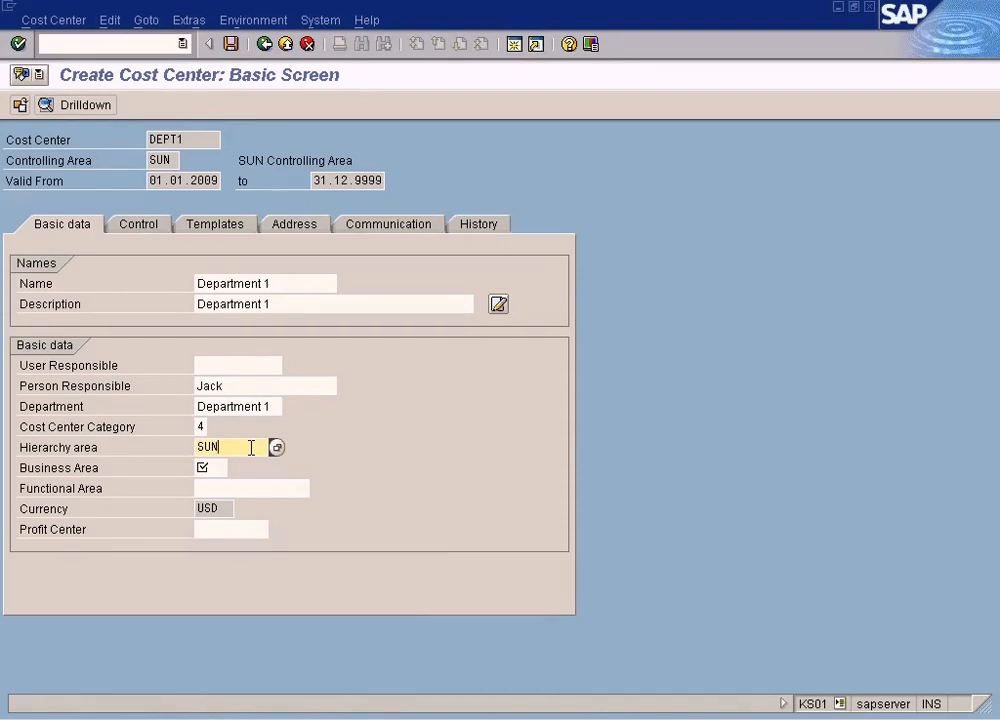
left_click(217, 467)
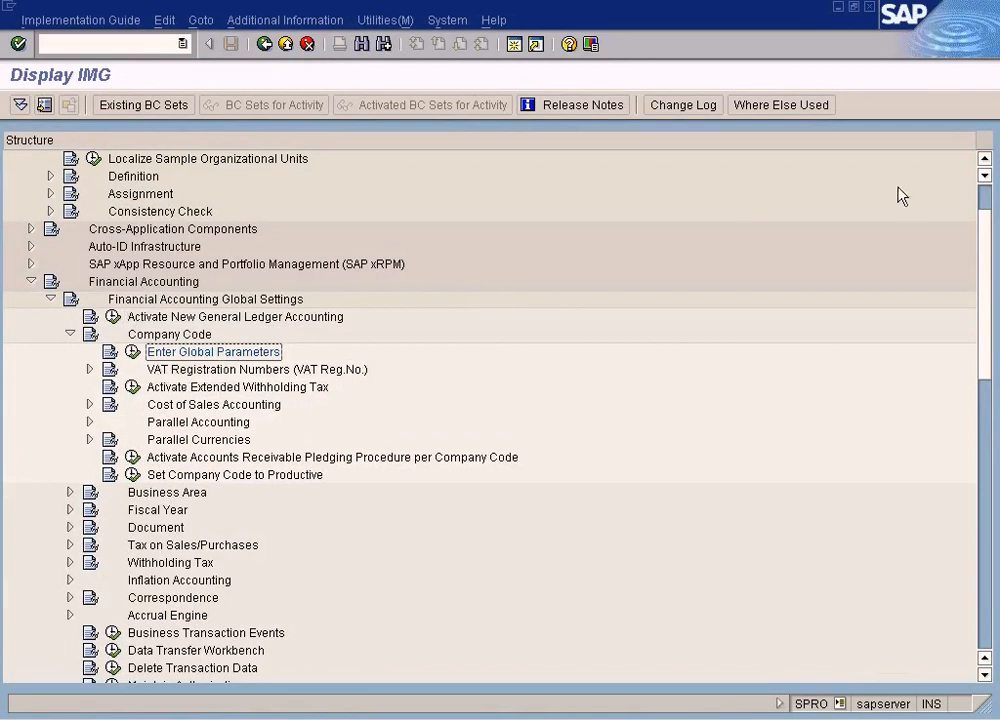
In the Display IMG session, execute Enter Global Parameters for Company Code under Financial Accounting Global Settings.
left_click(984, 162)
left_click(984, 162)
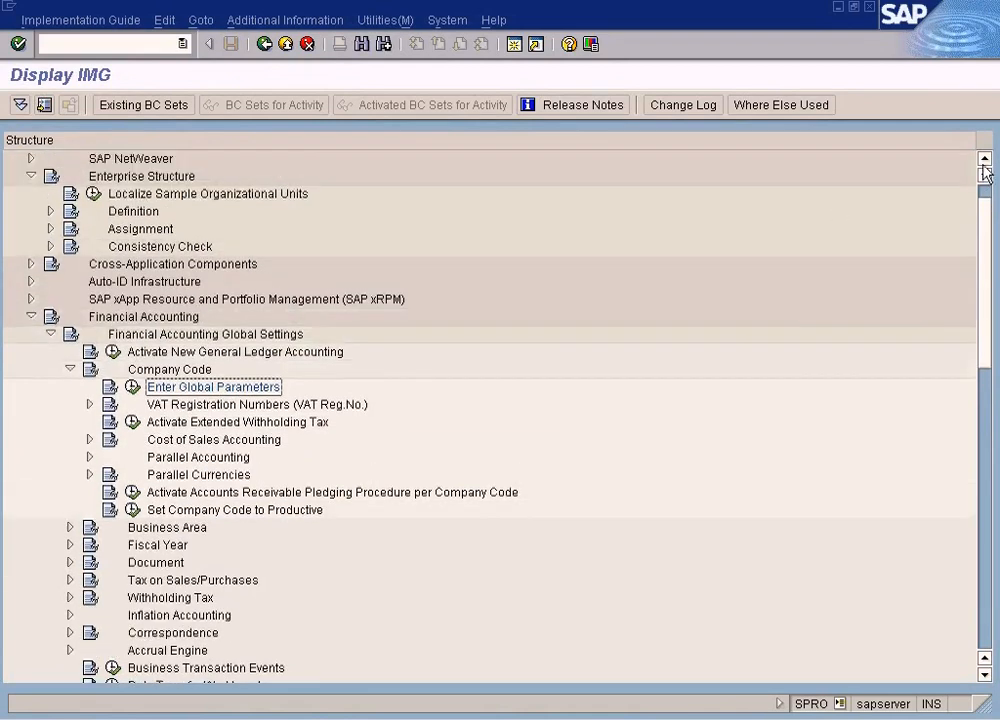
left_click(984, 162)
left_click(151, 338)
key("Down")
key("Down")
key("Down")
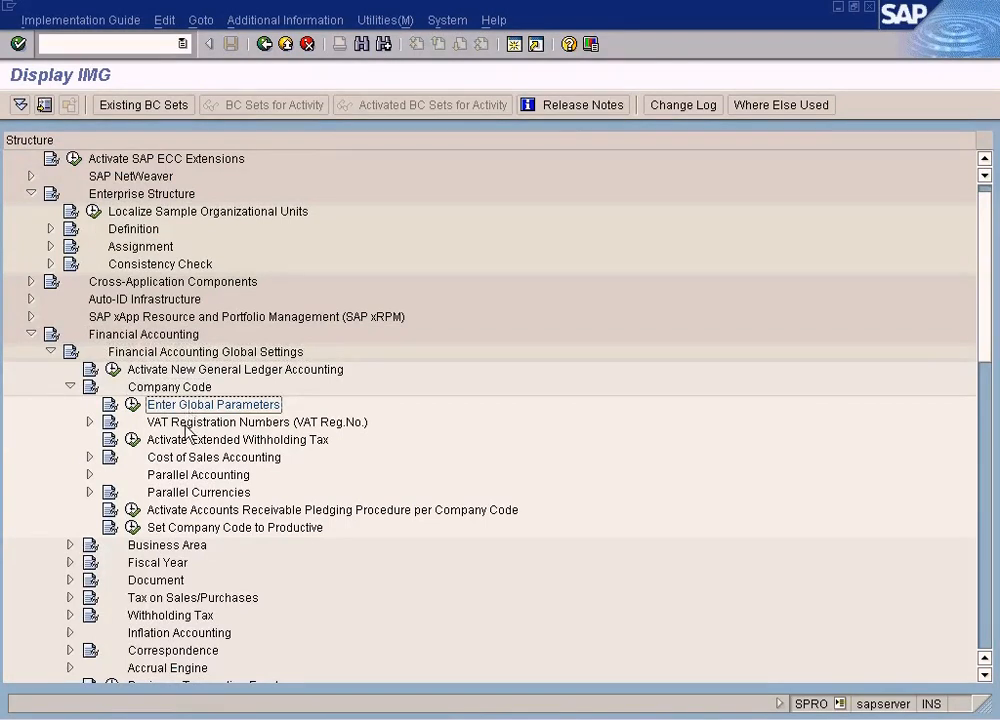
left_click(132, 403)
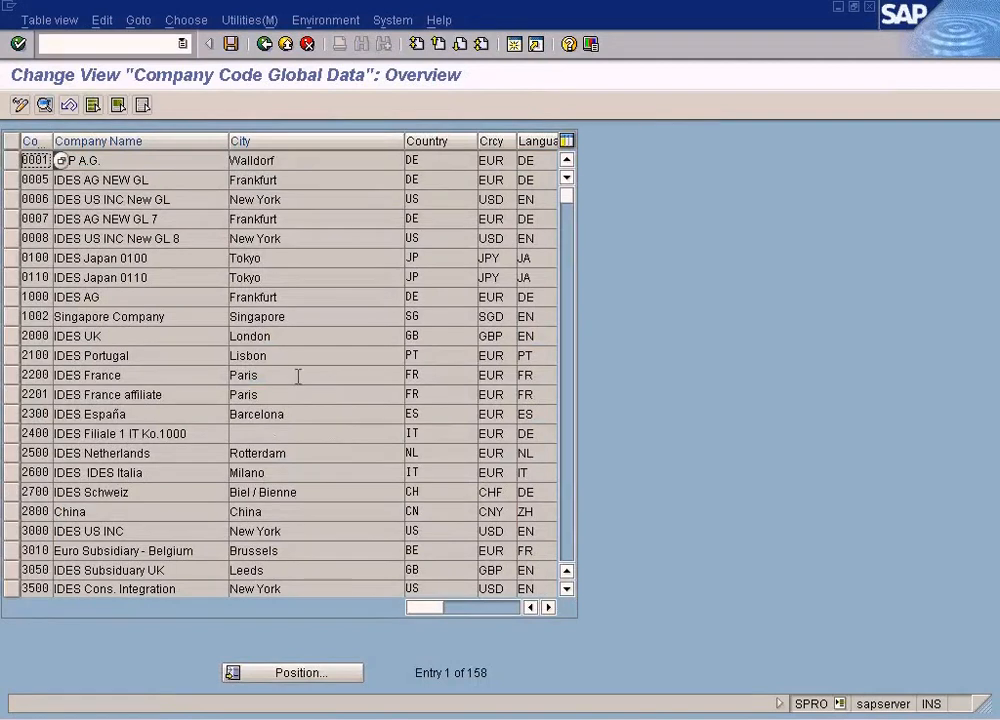
Position to company code SUN and open its global data details to check the Business area fin. statements setting.
left_click(265, 675)
type("sun")
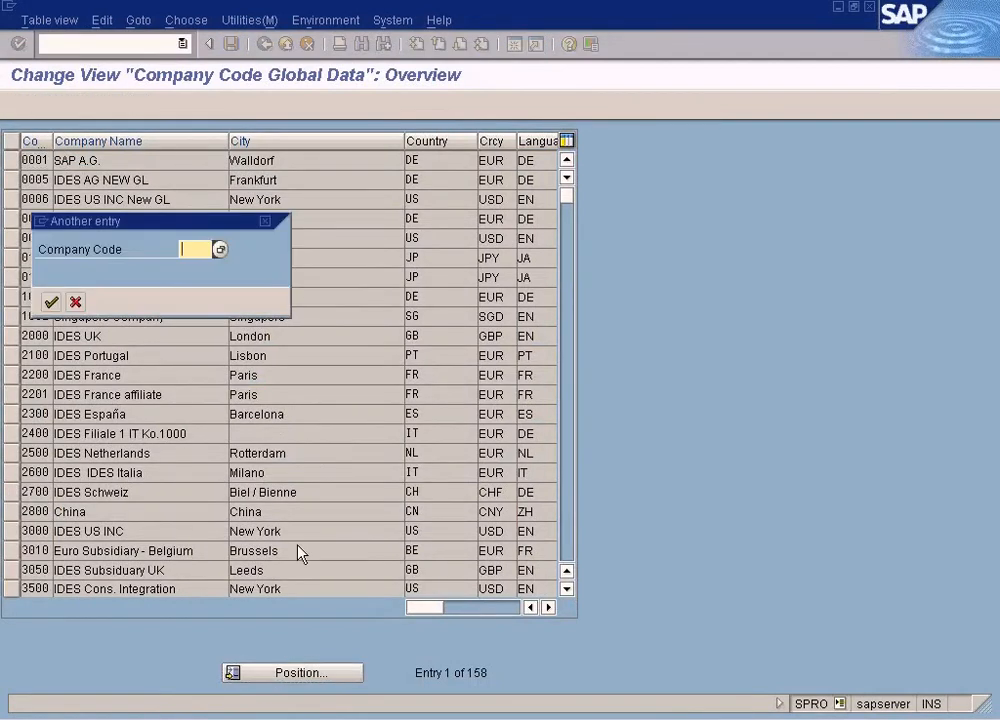
key("Return")
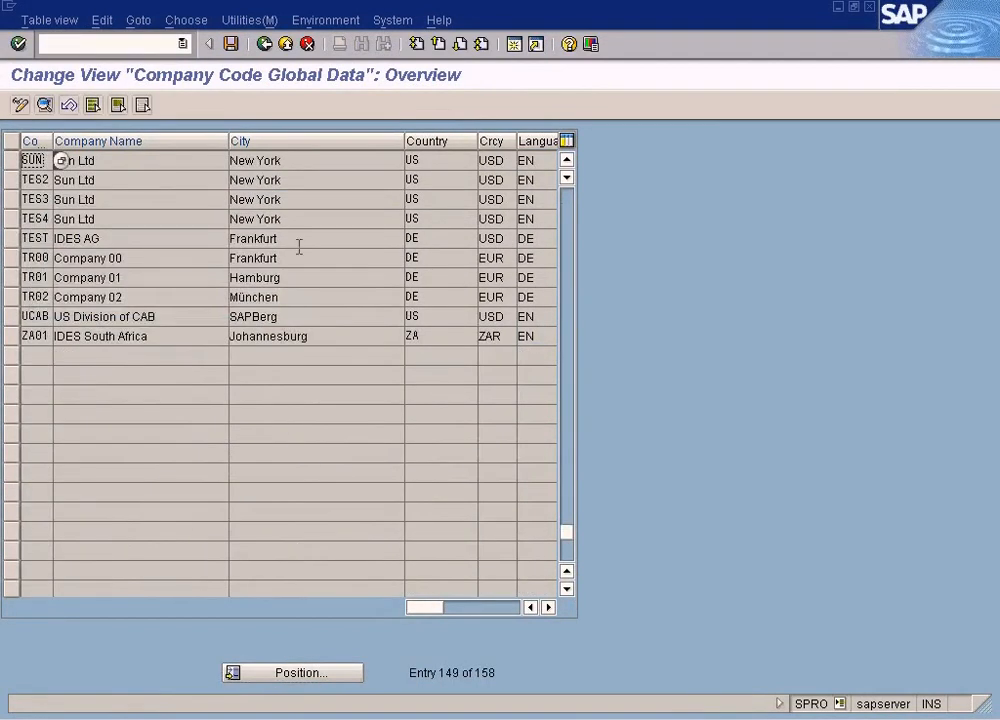
double_click(292, 159)
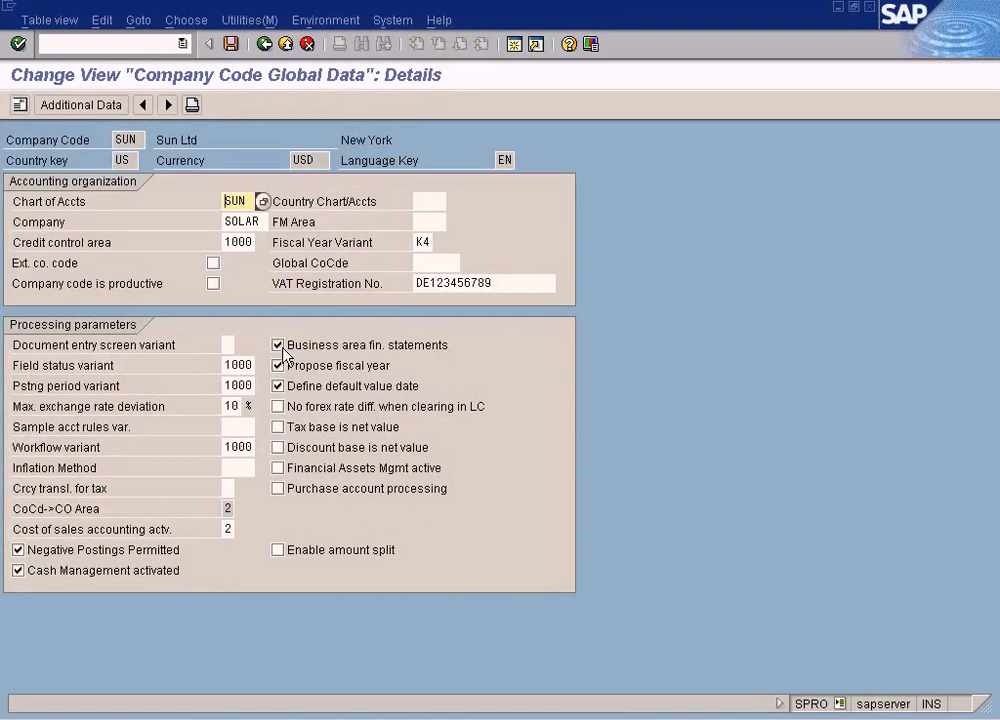
left_click(840, 704)
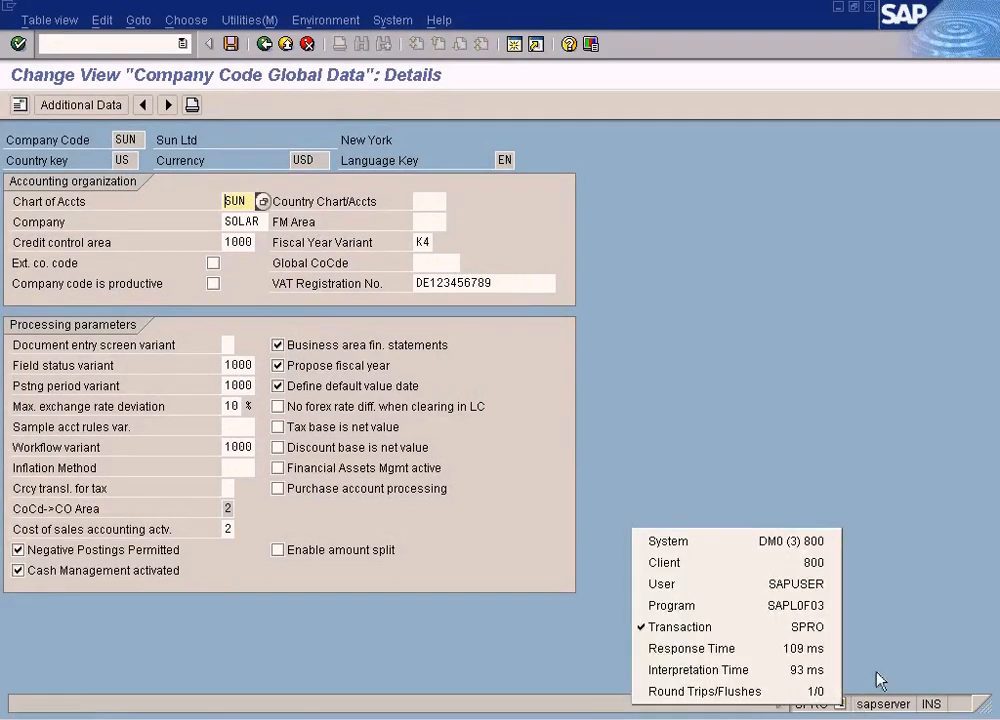
left_click(876, 673)
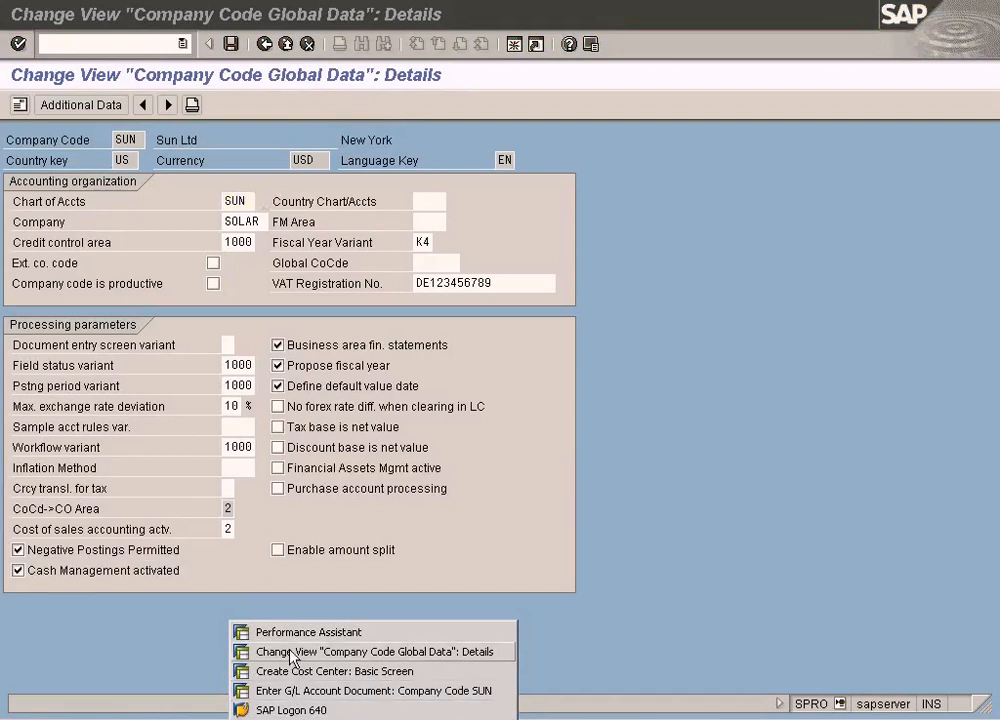
Return to the Create Cost Center session and set the business area to 0001 from the possible entries.
left_click(285, 673)
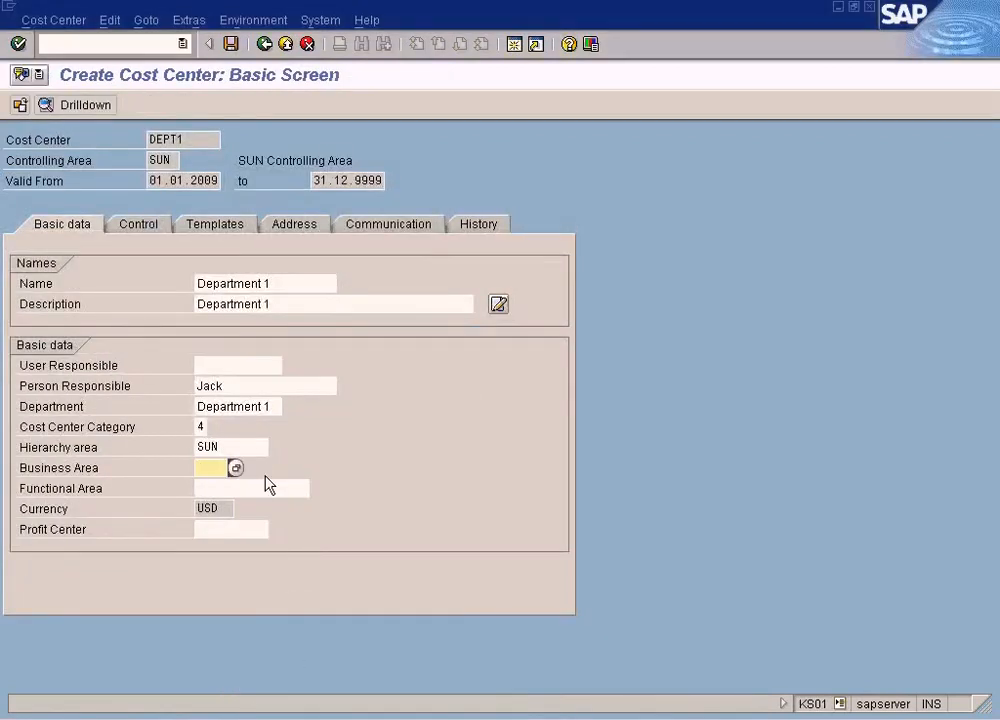
left_click(235, 468)
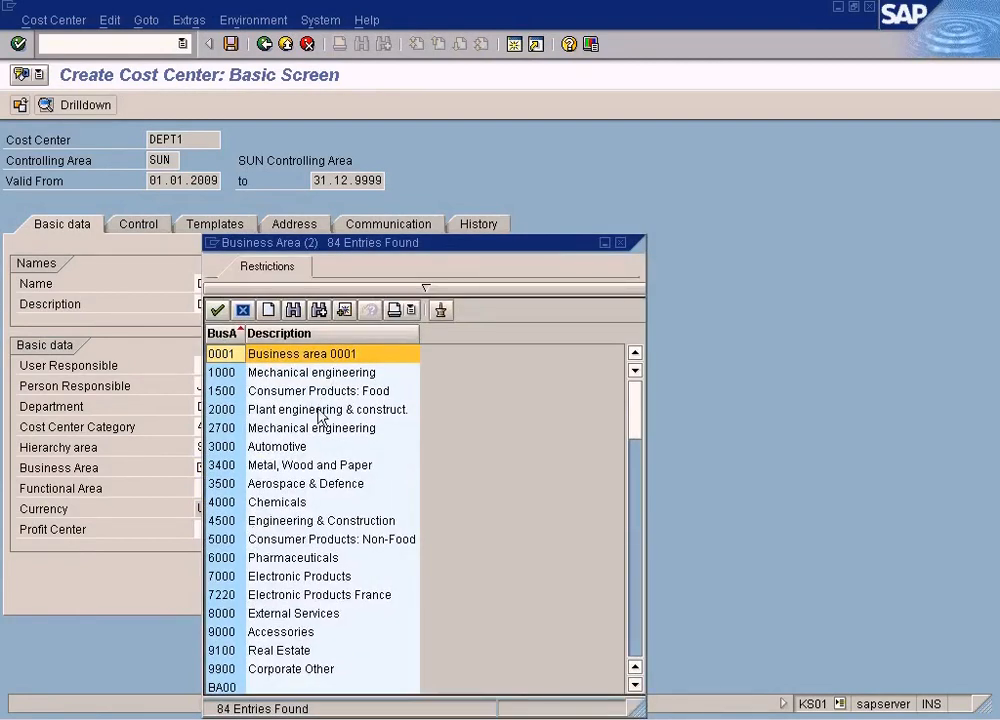
double_click(320, 357)
left_click(244, 487)
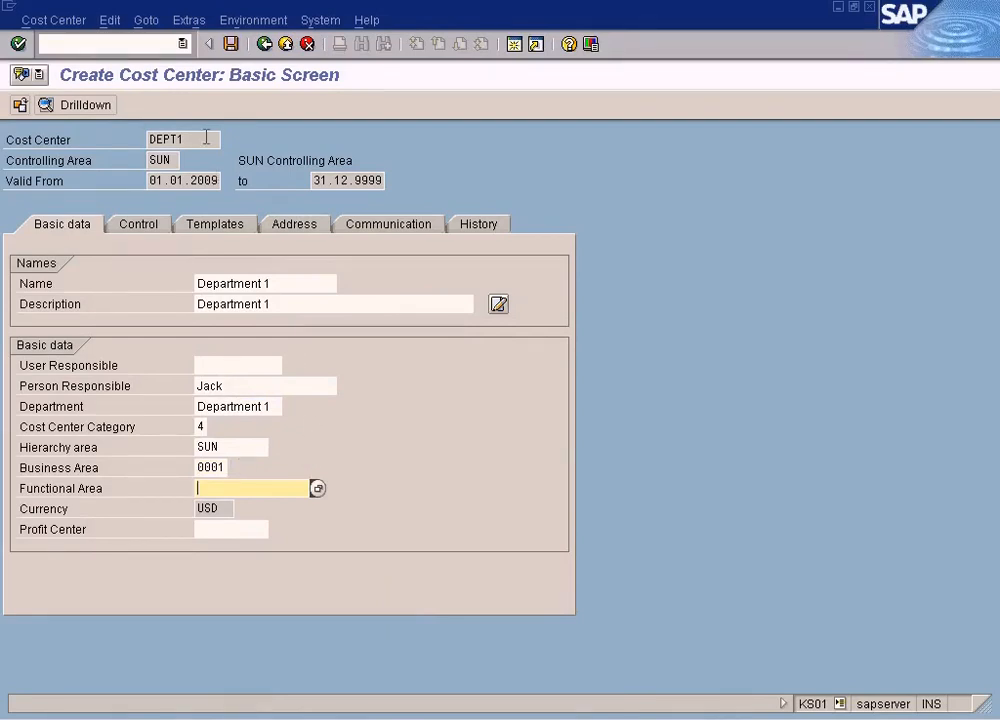
Validate the basic data without a profit center and open the long text of the status message about it.
key("Return")
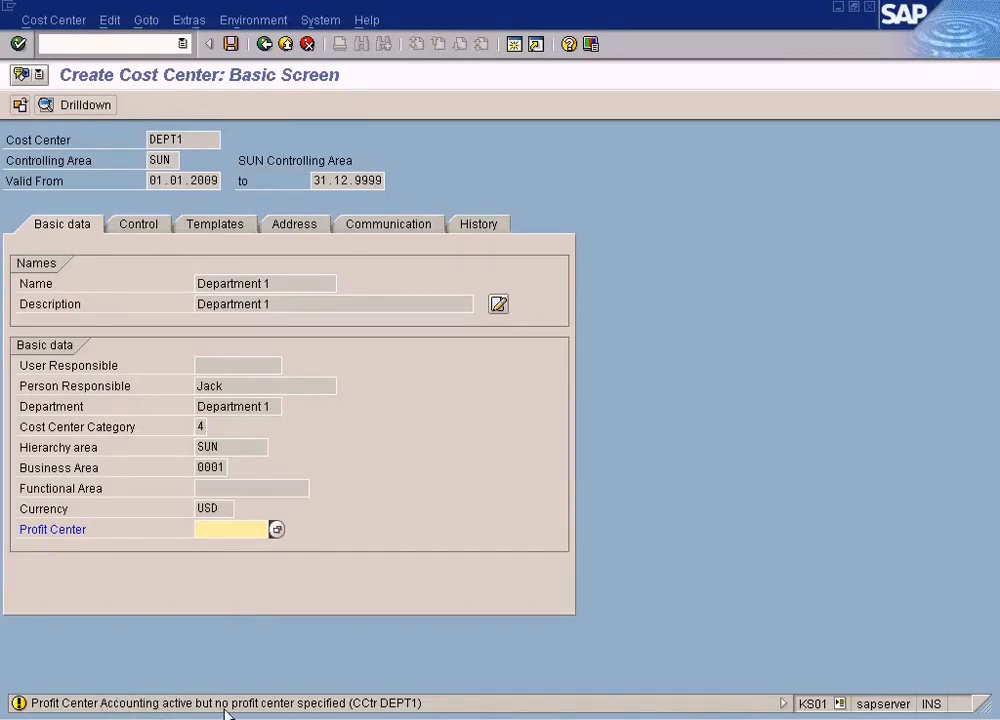
left_click(319, 706)
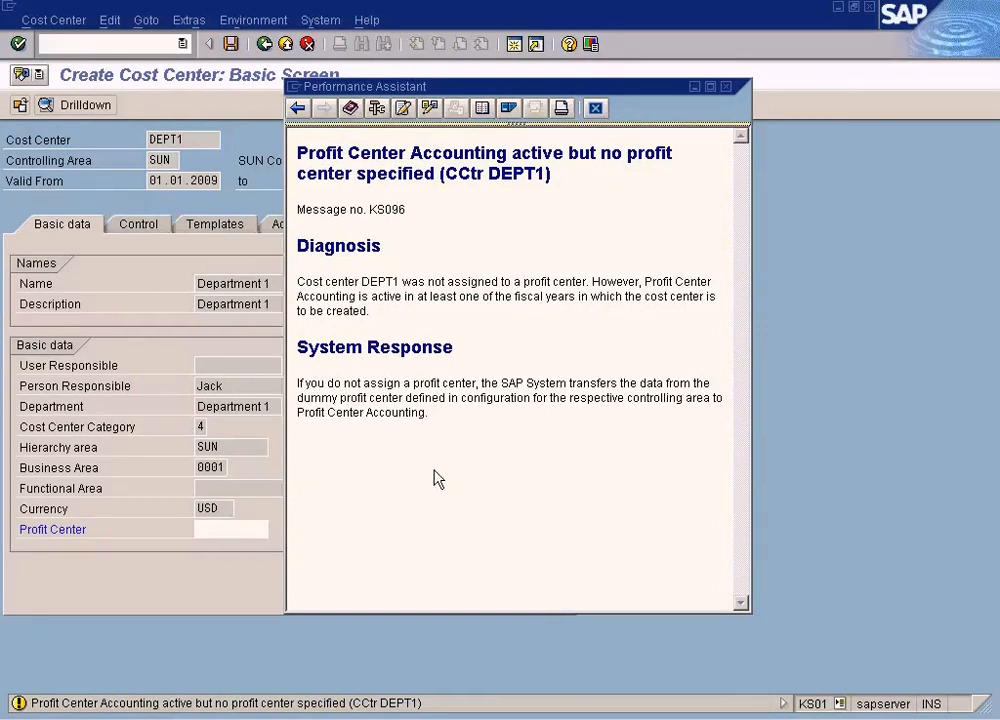
In the Display IMG session, collapse Enterprise Controlling and execute Maintain Controlling Area under Controlling, General Controlling, Organization.
left_click(289, 719)
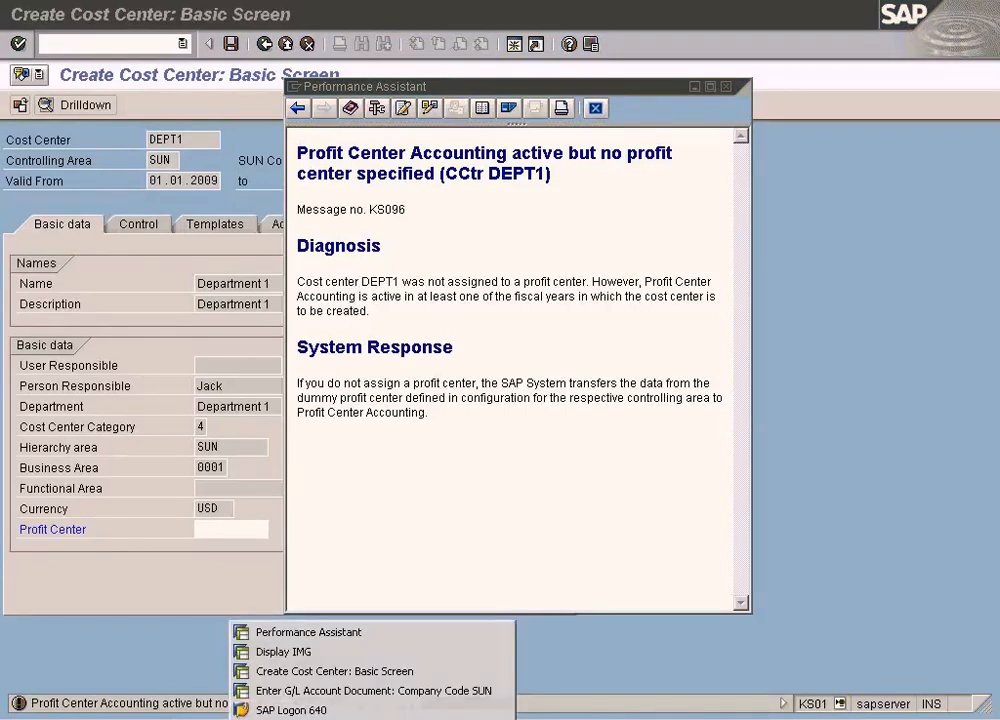
left_click(300, 651)
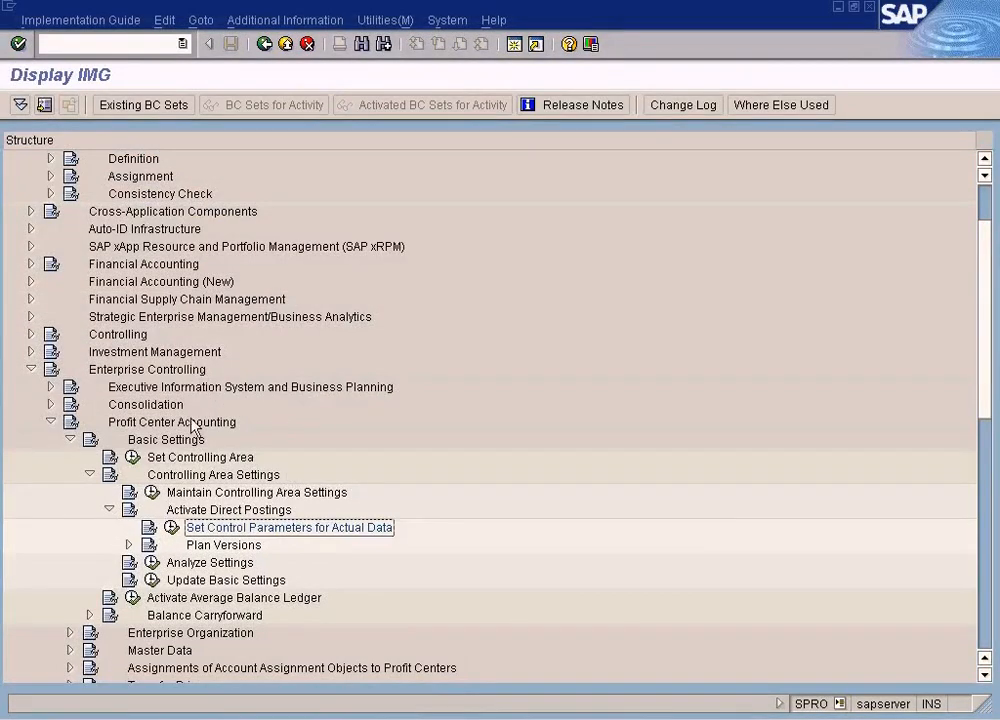
left_click(51, 422)
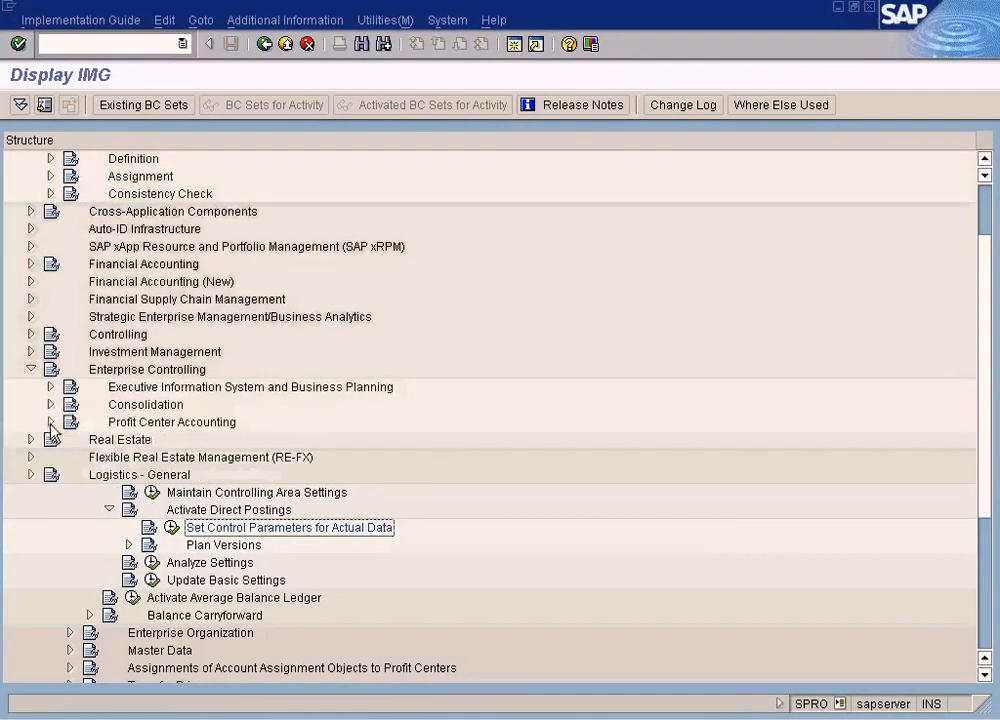
left_click(32, 370)
scroll(67, 319, "up", 2)
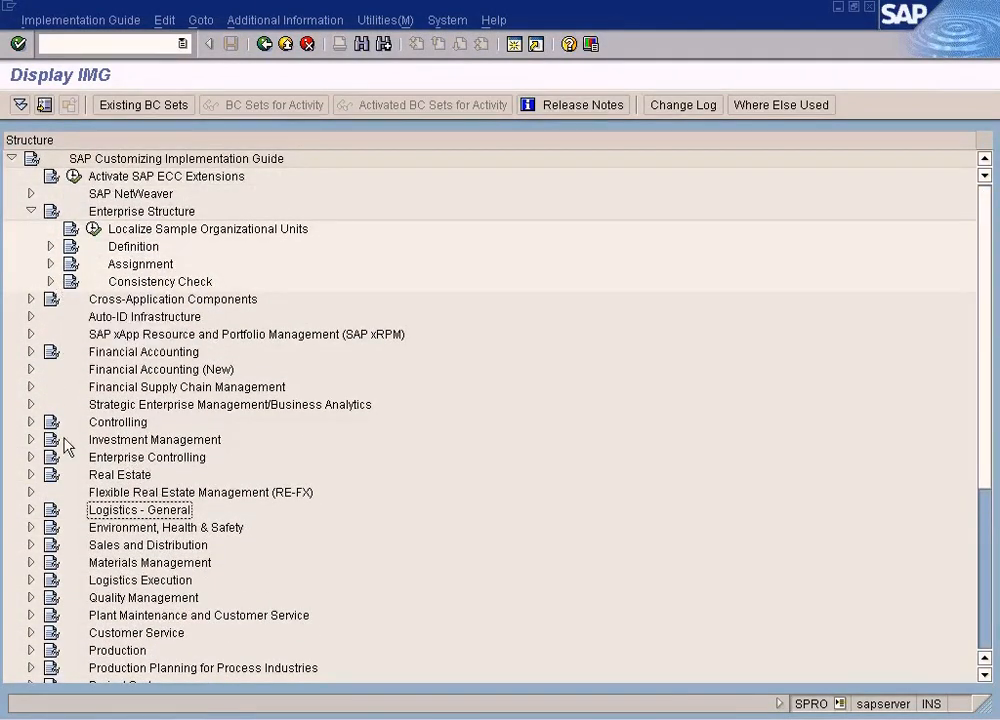
left_click(32, 422)
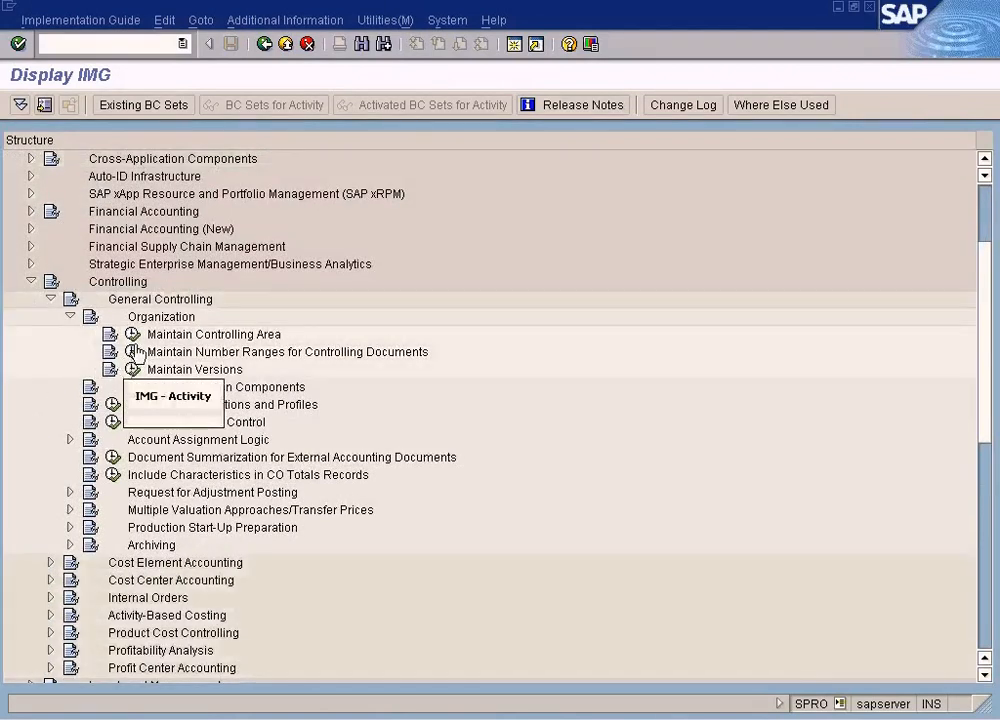
left_click(131, 336)
left_click(146, 226)
double_click(146, 236)
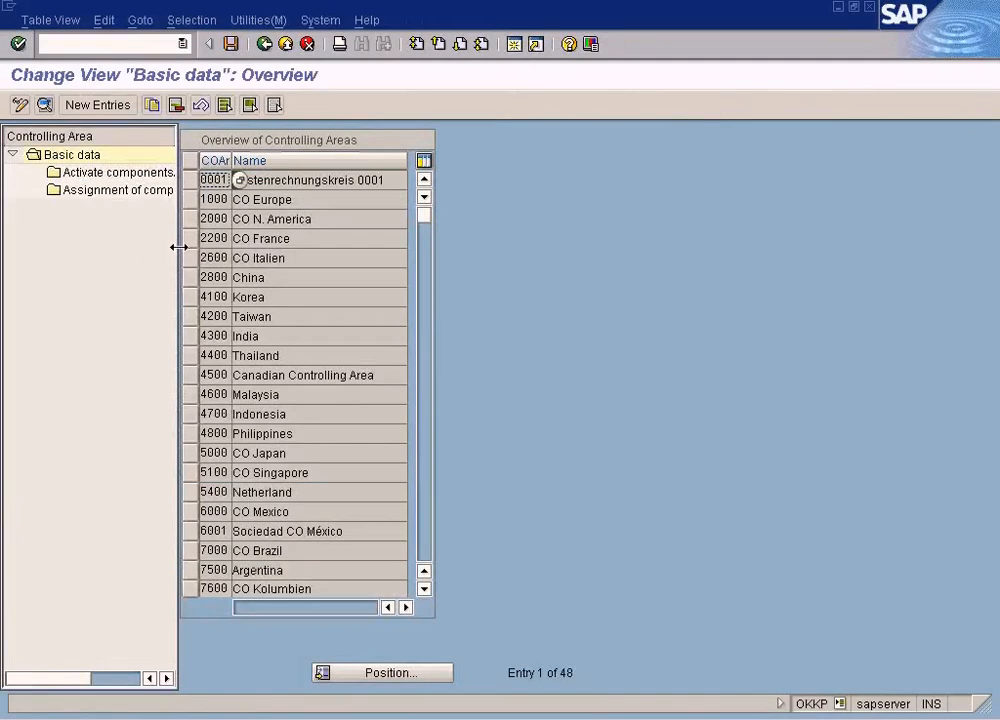
Position to controlling area SUN, open its details and check the Profit Center Acctg indicator among its activated components.
left_click(391, 672)
type("sun")
key("Return")
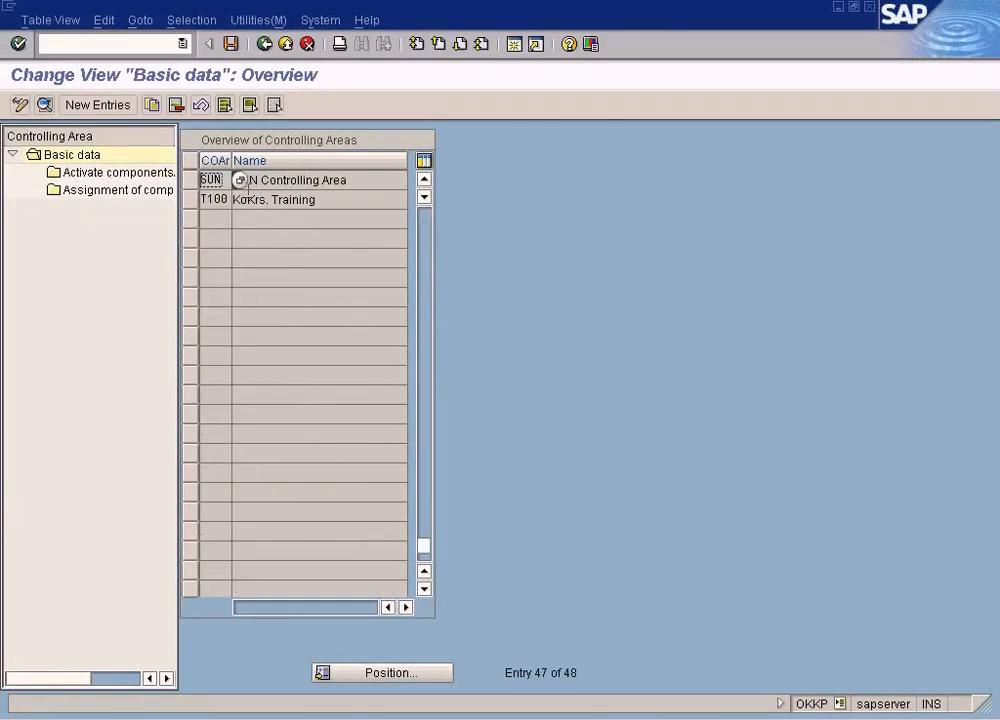
double_click(215, 183)
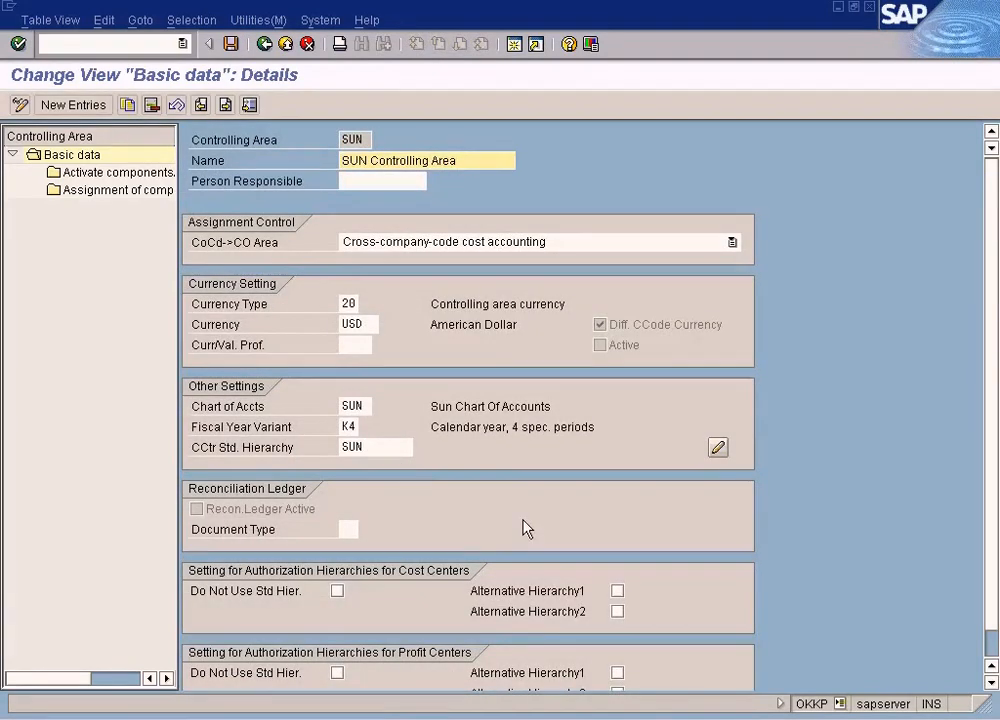
scroll(527, 528, "down", 1)
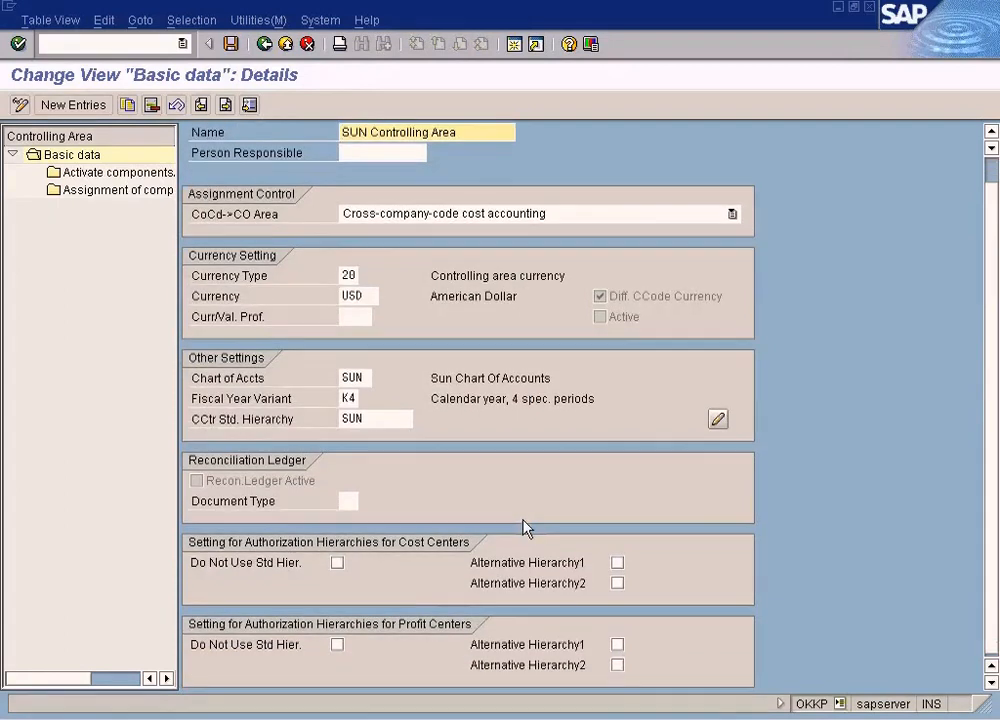
left_click(132, 173)
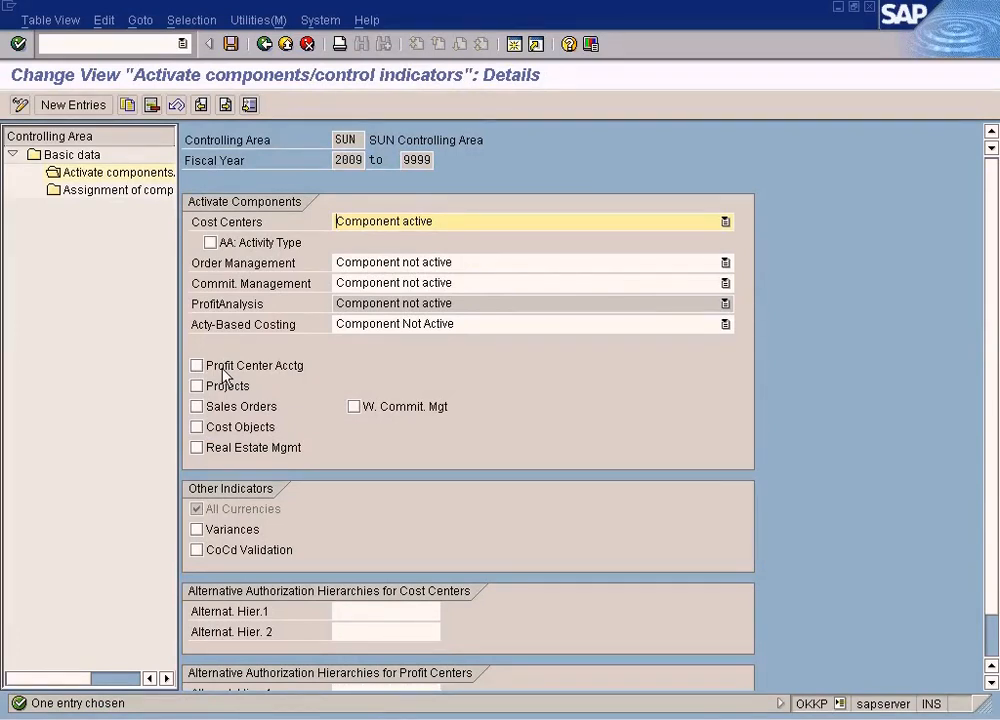
Close the message help, return to the Create Cost Center session and proceed past the profit center warning to the Control data.
key("alt+Tab")
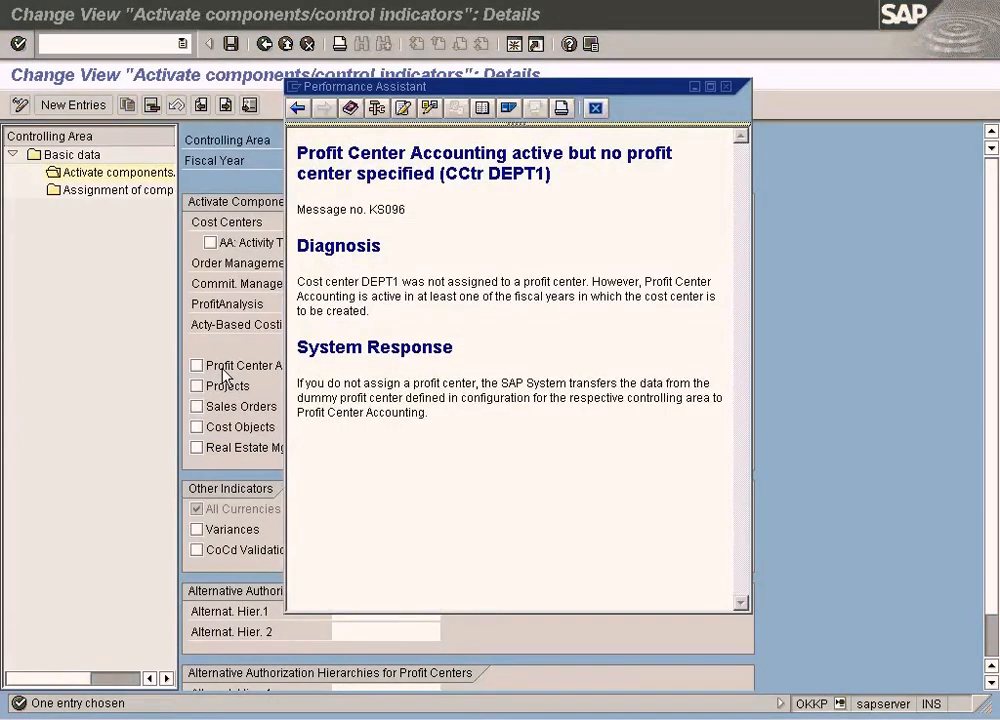
left_click(595, 107)
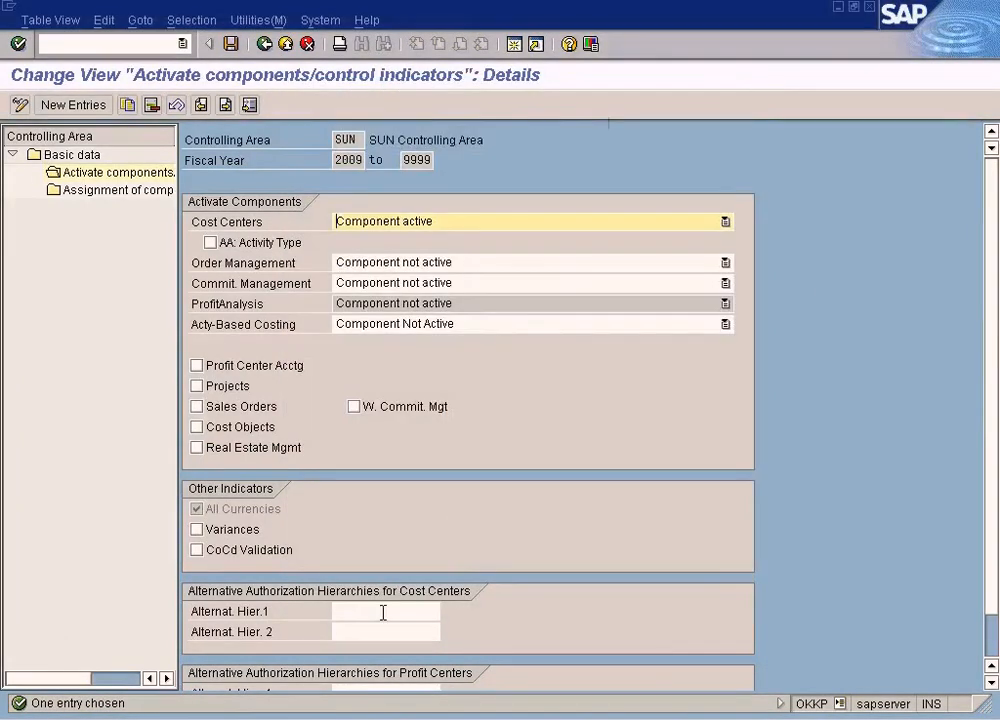
left_click(285, 717)
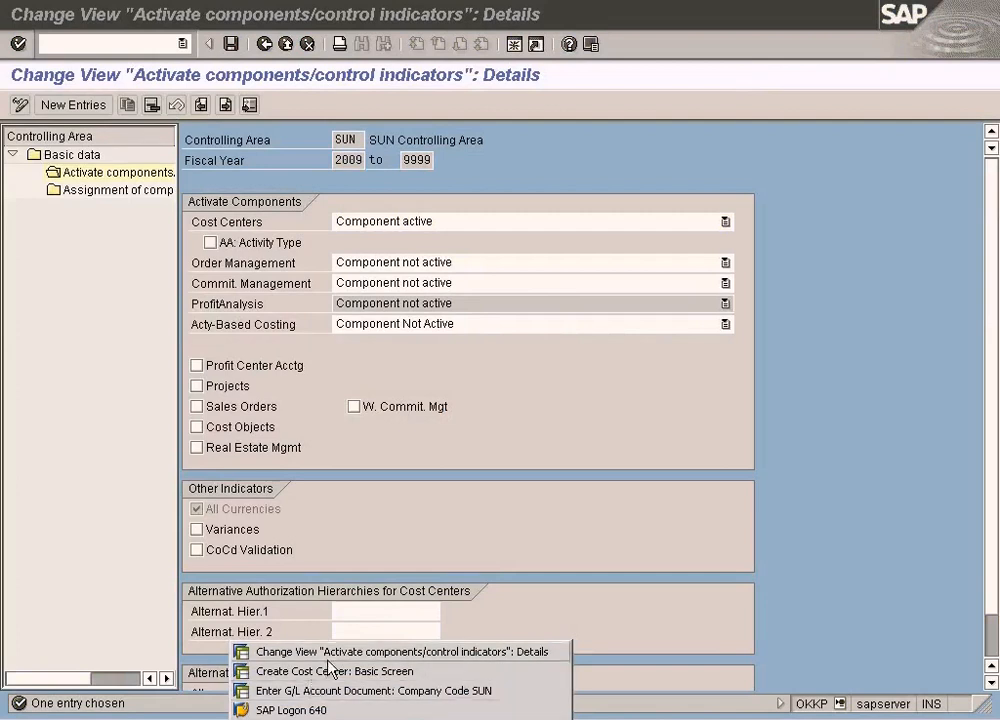
left_click(330, 670)
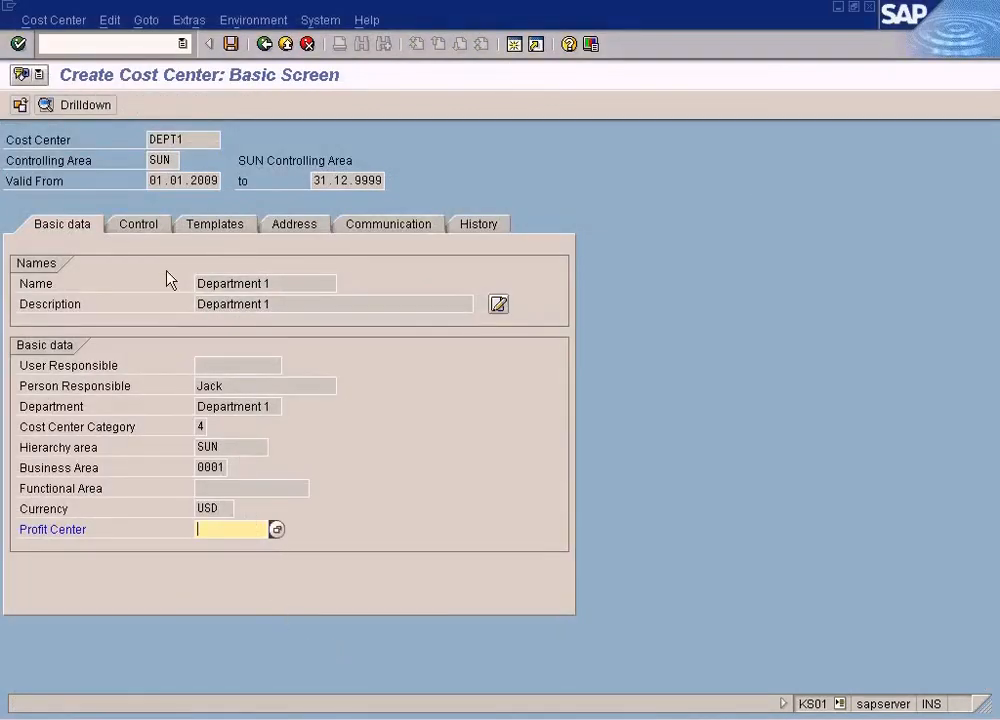
left_click(146, 230)
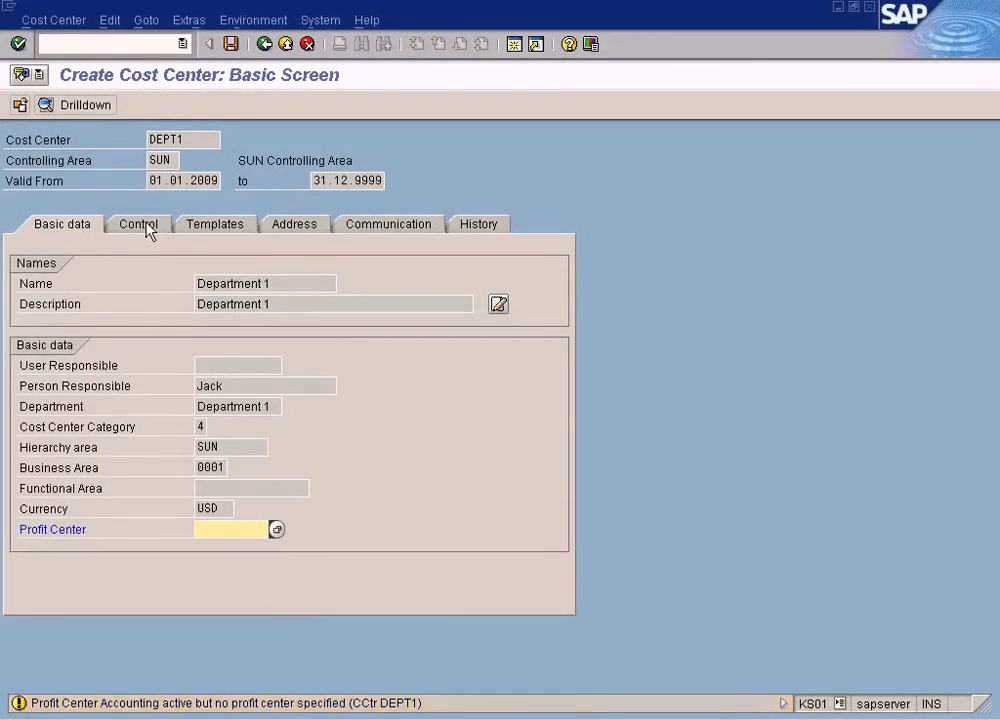
left_click(146, 230)
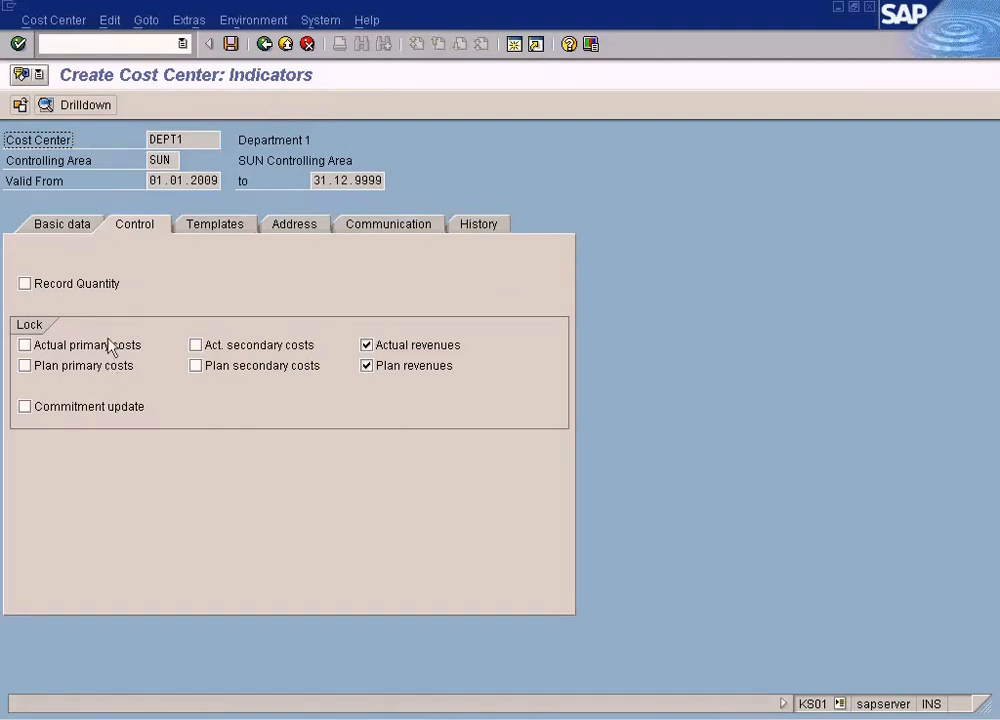
Review the Templates, Address, Communication and History data of cost center DEPT1, and the Record Quantity and Lock indicators.
left_click(242, 226)
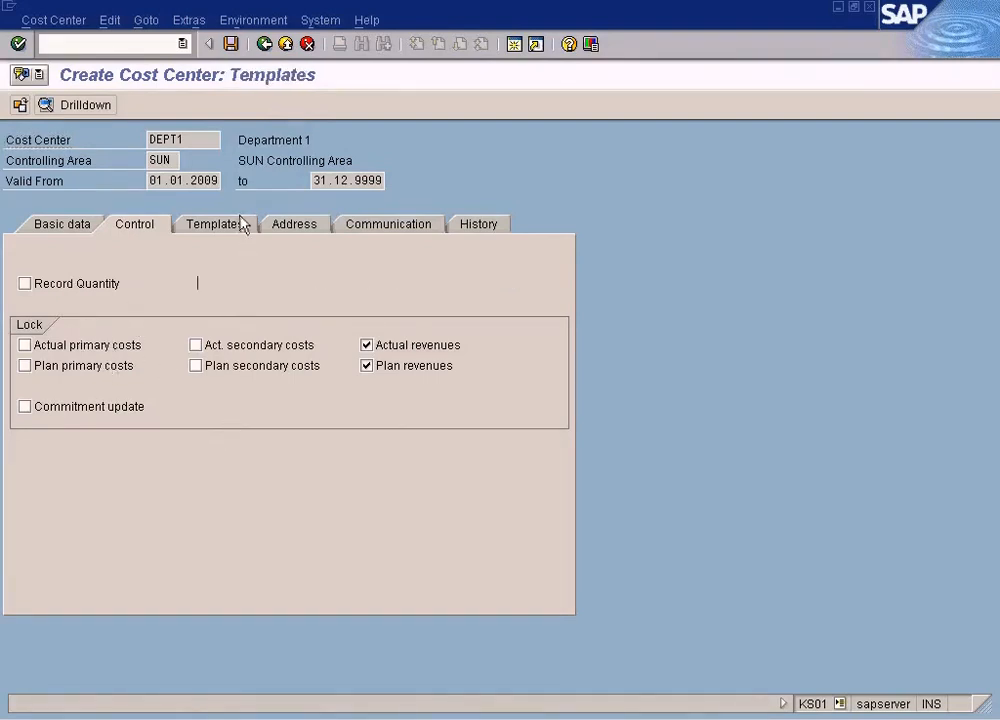
left_click(300, 230)
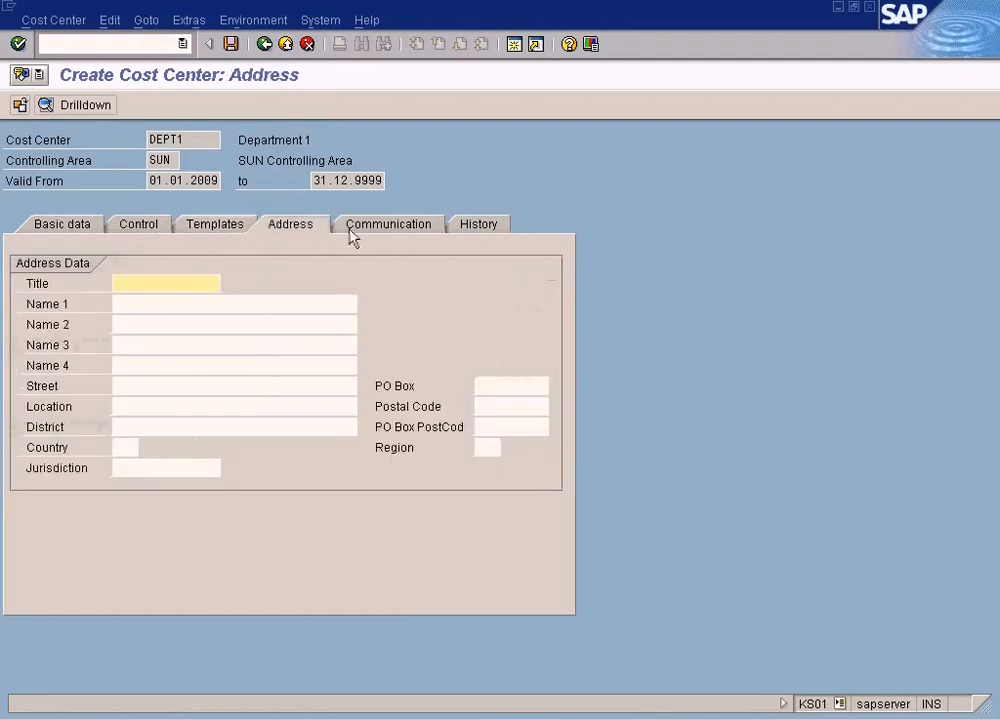
left_click(384, 228)
left_click(478, 228)
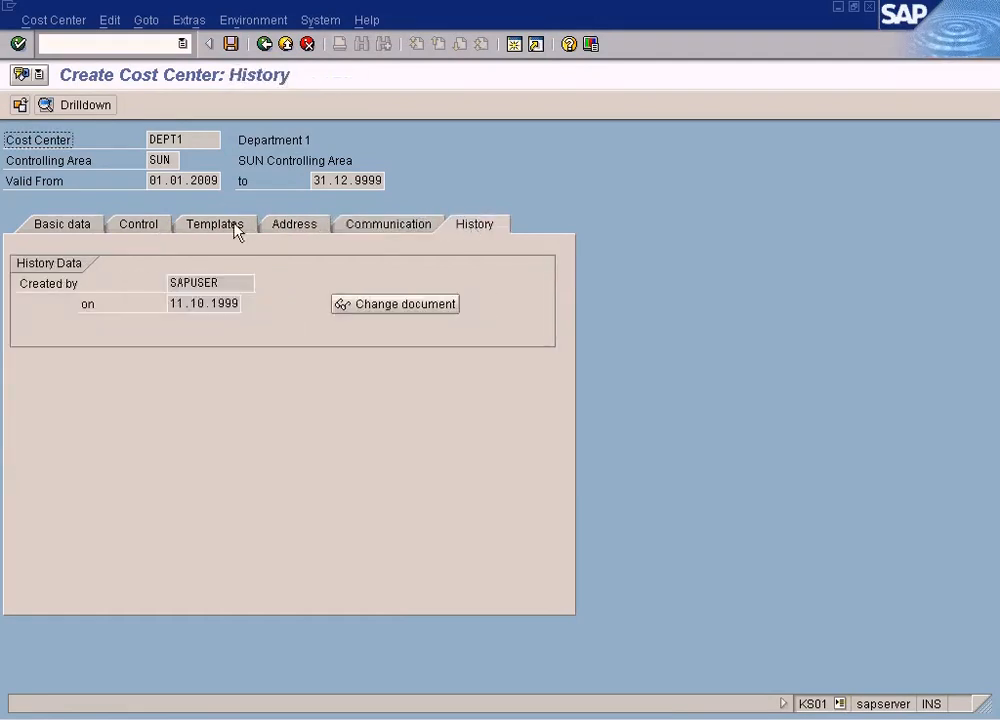
left_click(234, 228)
left_click(384, 228)
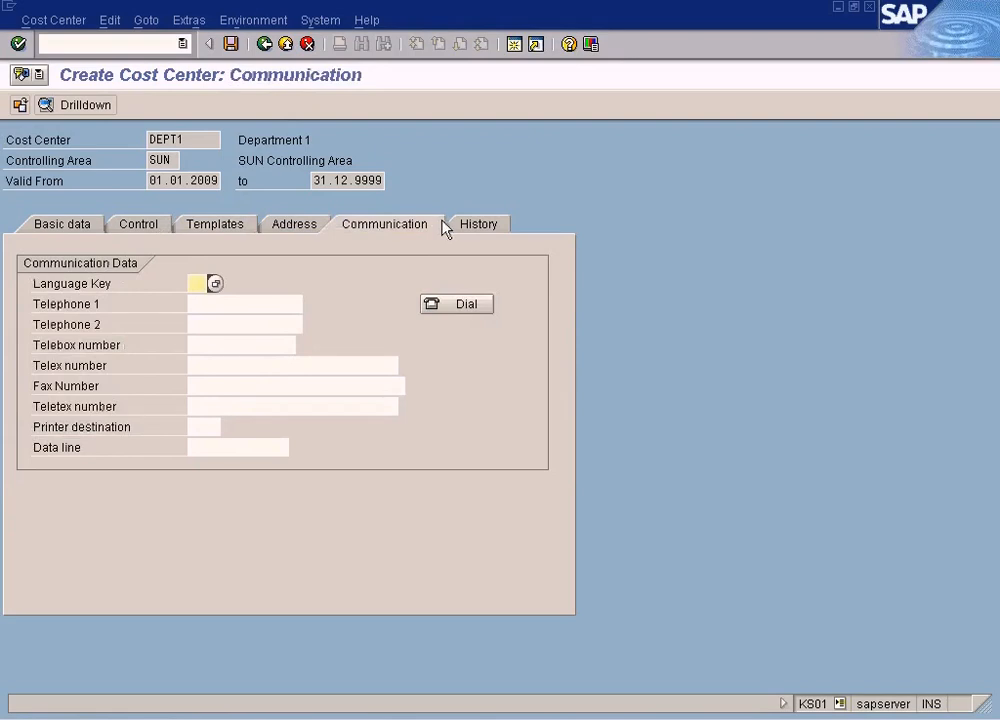
left_click(278, 230)
left_click(205, 226)
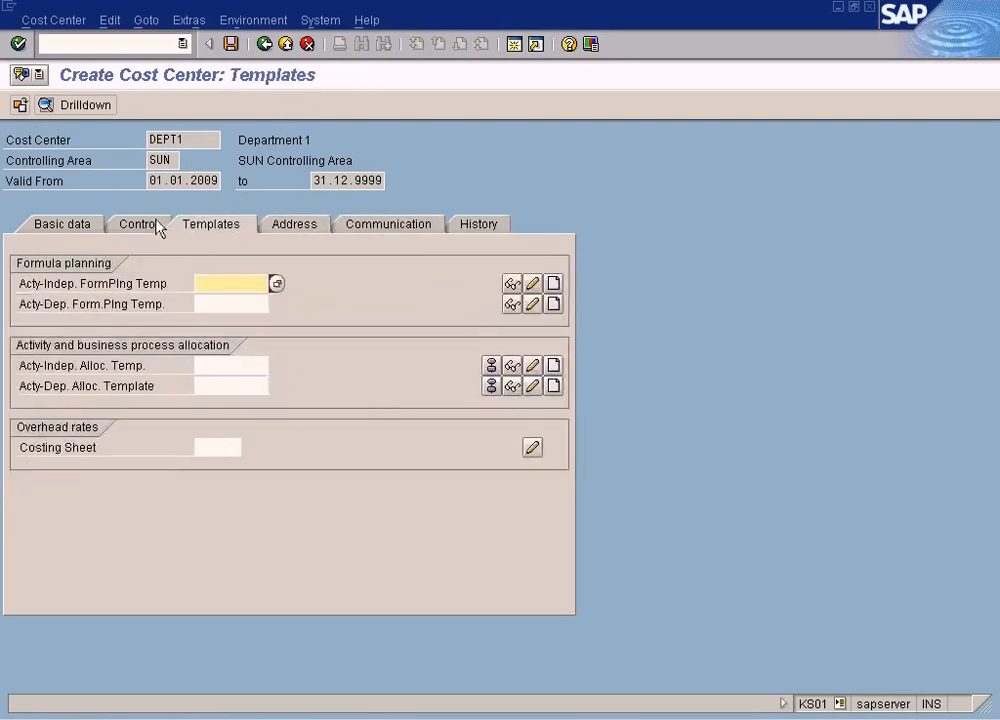
left_click(157, 226)
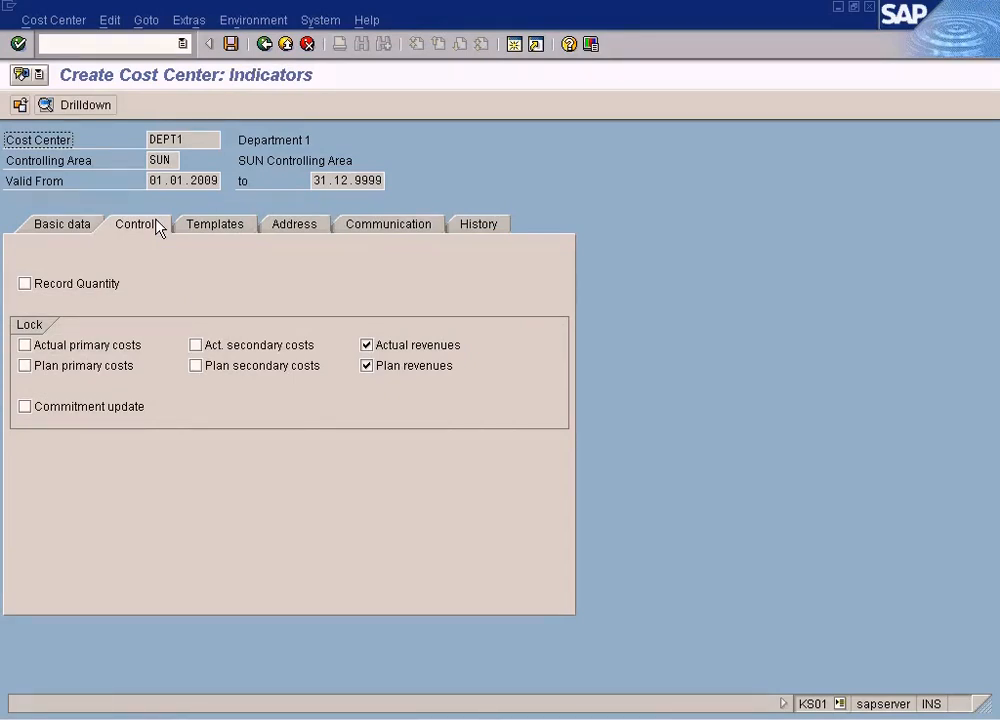
left_click(100, 283)
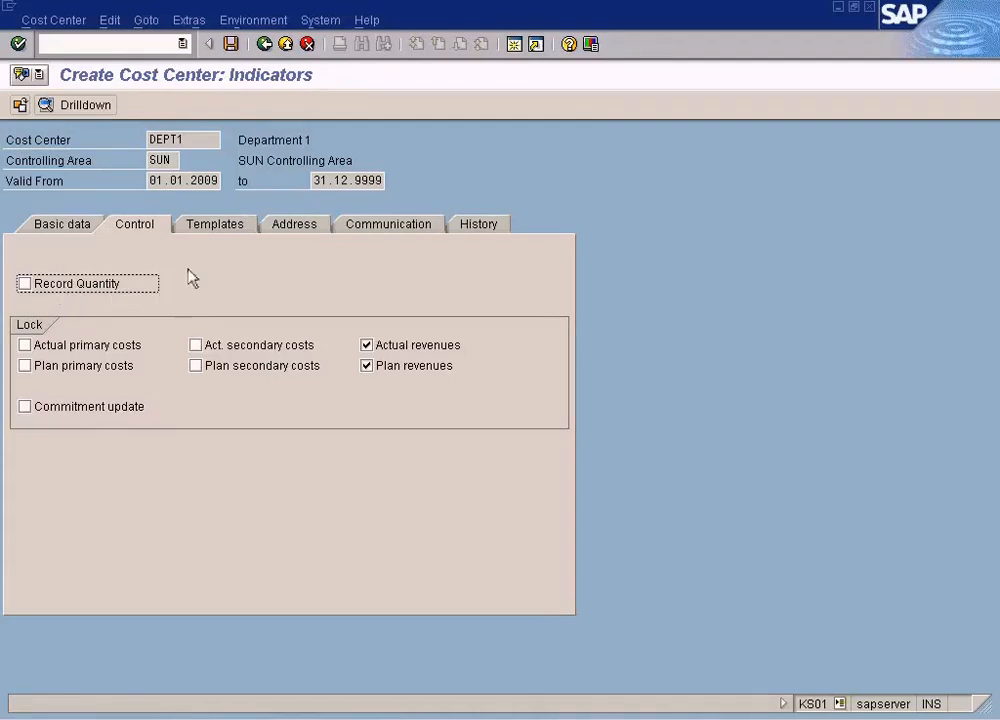
Go back to the basic data and save cost center DEPT1.
left_click(66, 230)
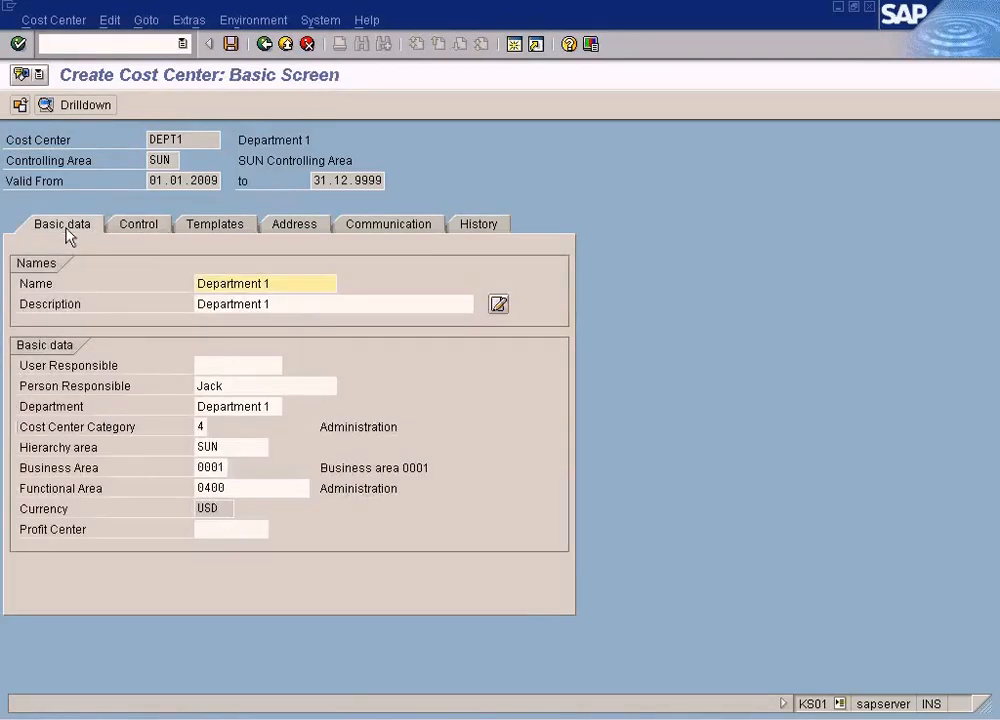
left_click(232, 46)
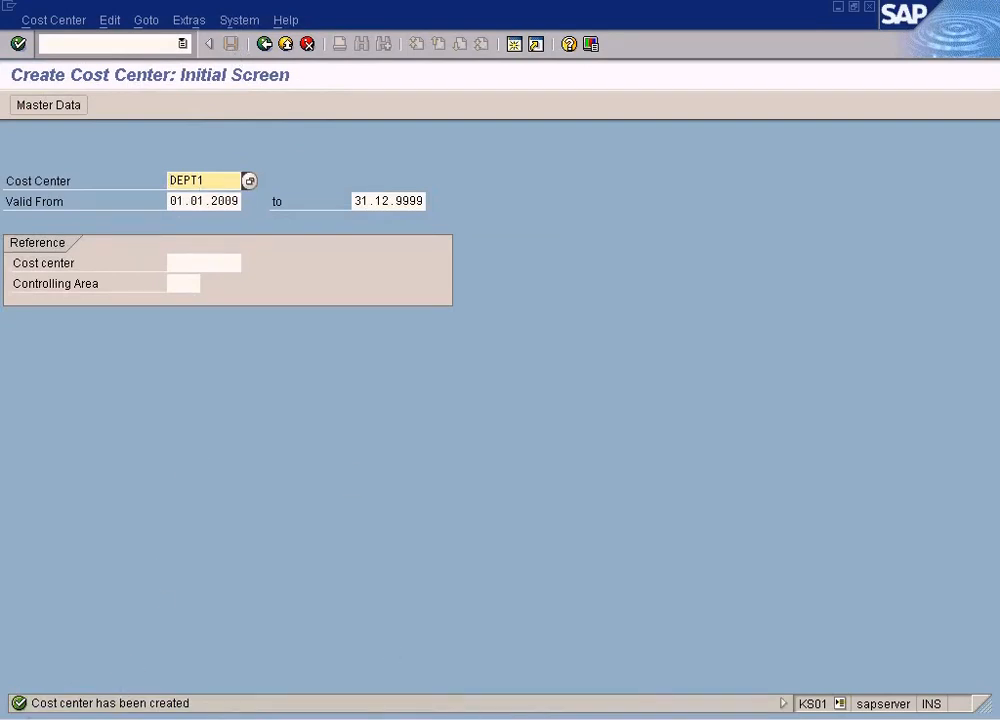
Switch to Introduction to cost center.JPG in Paint, mark Department 1 under Actual, and return to the SAP cost center screen.
left_click(522, 714)
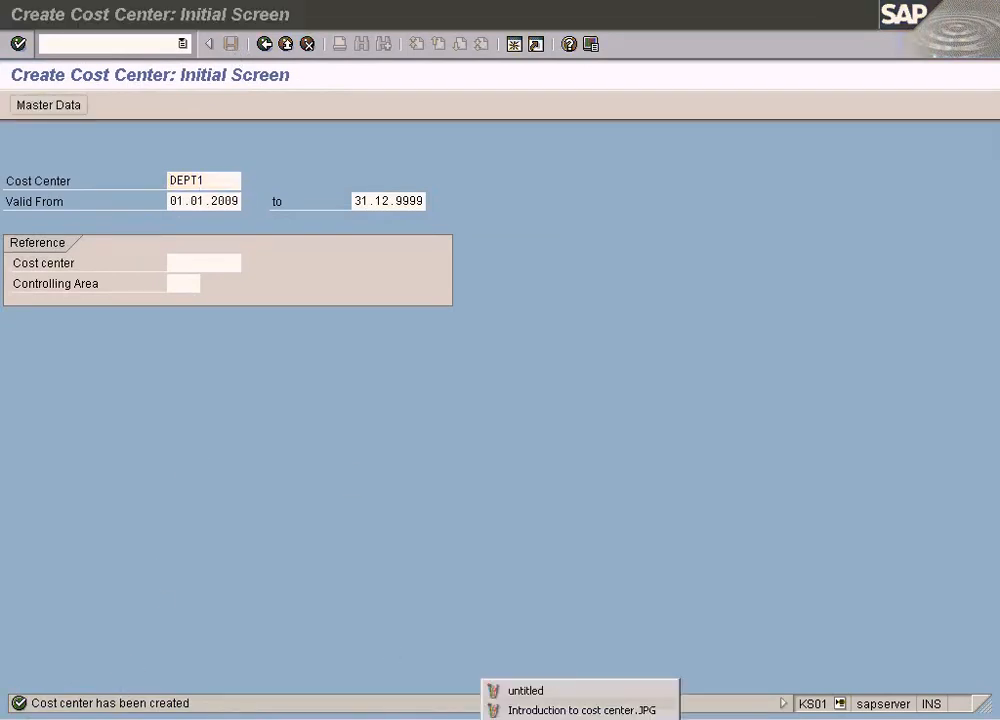
left_click(520, 712)
left_click_drag(219, 243, 331, 268)
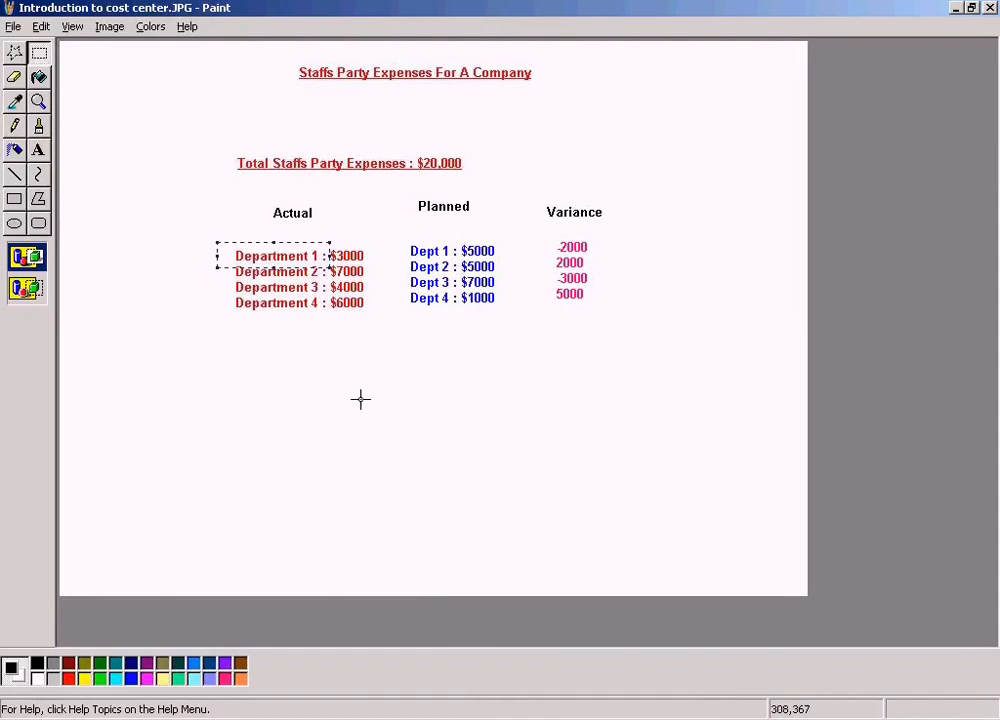
key("alt+Tab")
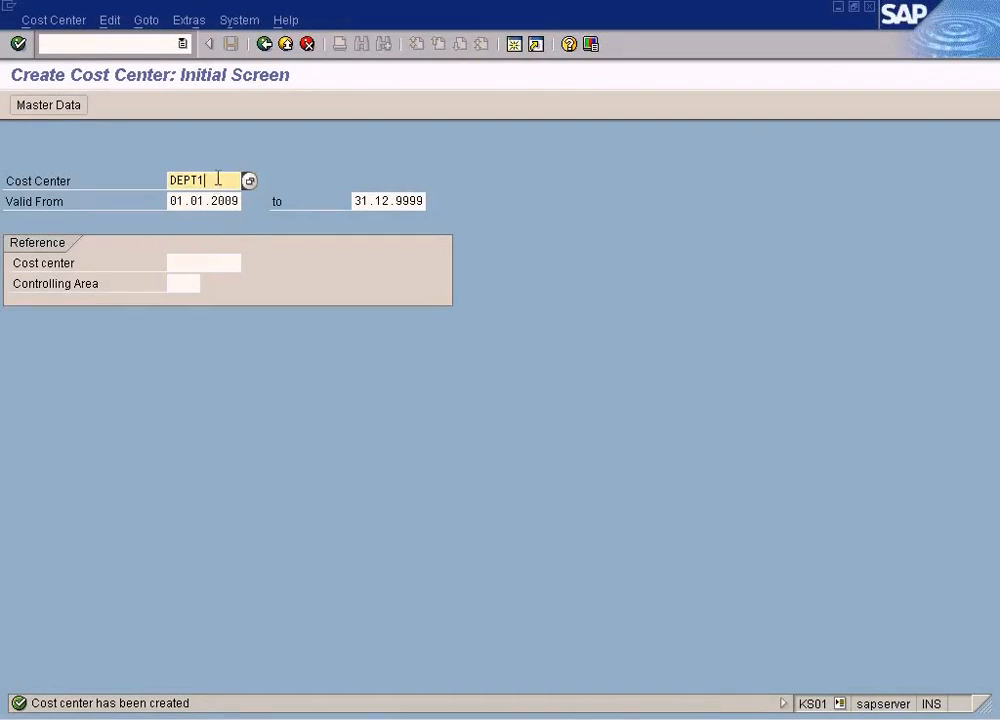
Start creating cost center DEPT2 using cost center DEPT1 in controlling area SUN as the reference.
left_click_drag(217, 183, 94, 170)
key("ctrl+c")
left_click(196, 262)
key("ctrl+v")
left_click(224, 179)
key("BackSpace")
type("2")
left_click(178, 282)
type("SUN")
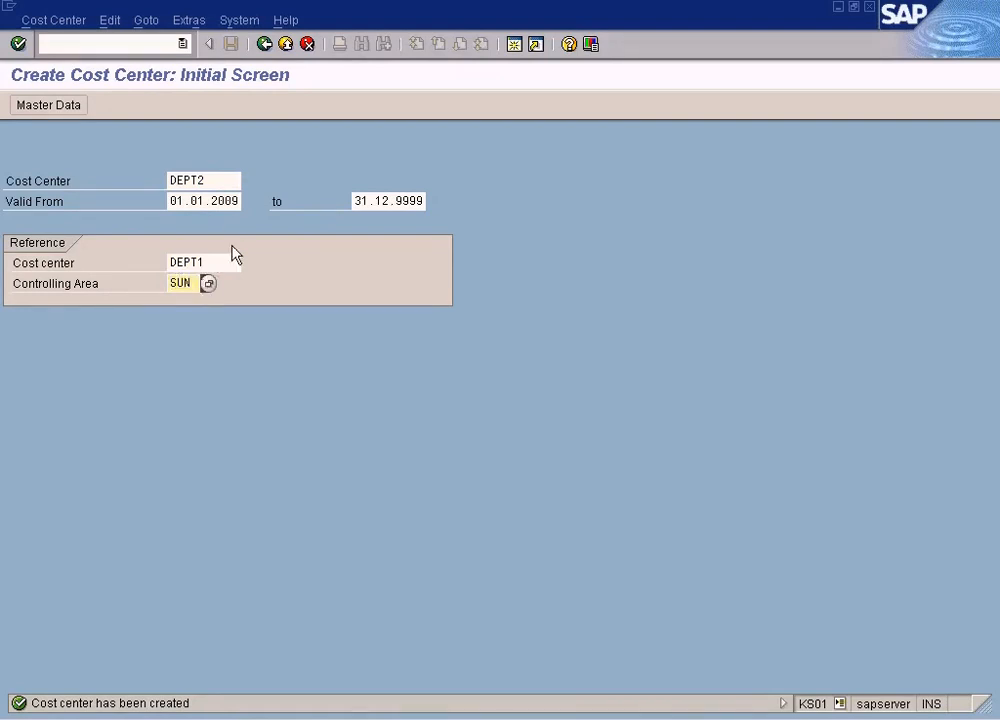
key("Return")
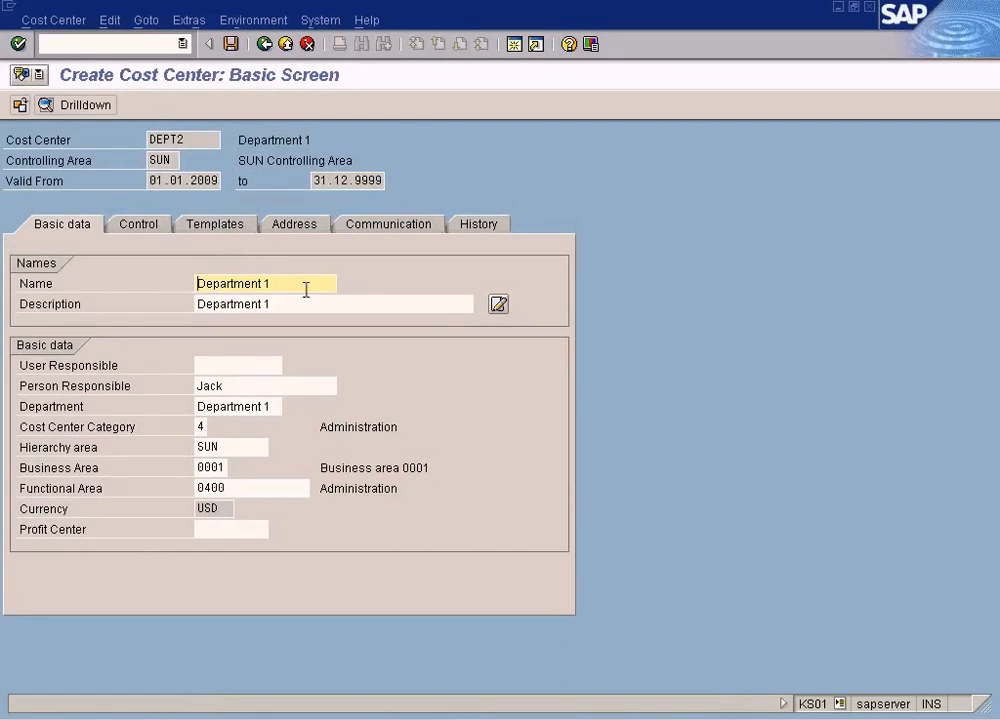
Set the name, description and department of cost center DEPT2 to Department 2.
key("BackSpace")
type("2")
left_click(298, 305)
key("BackSpace")
type("2")
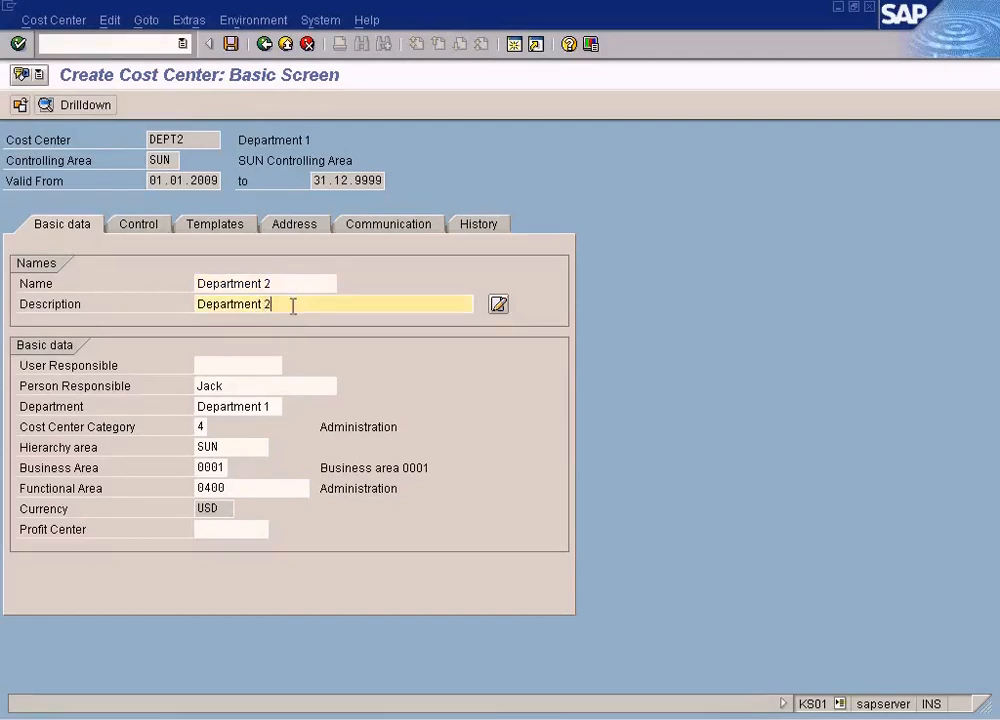
left_click(281, 407)
key("BackSpace")
type("2")
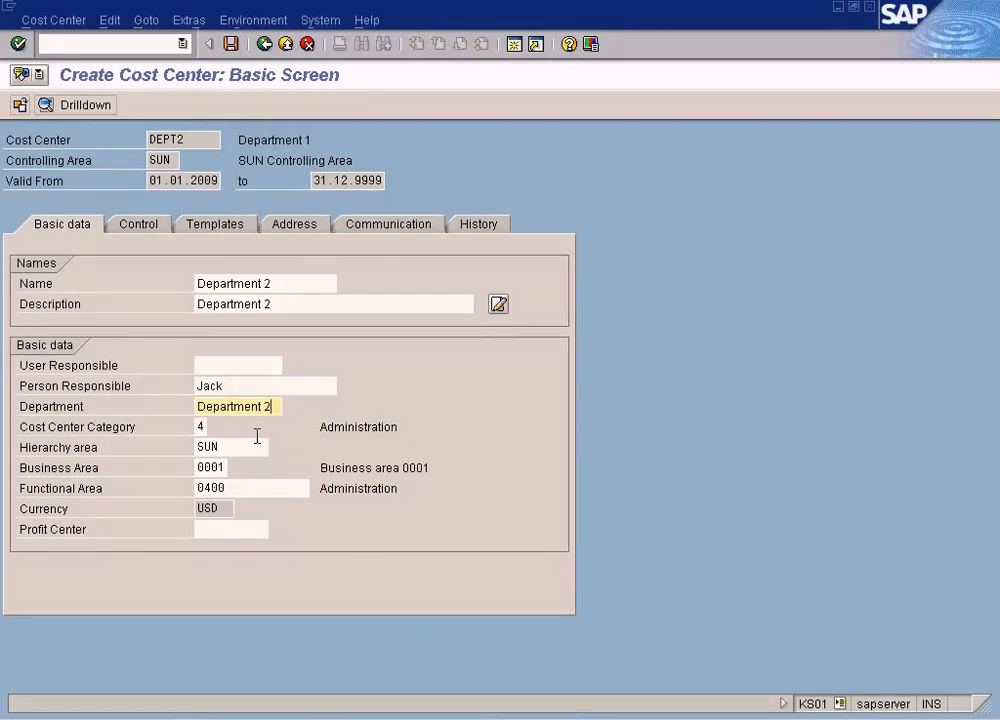
left_click(264, 488)
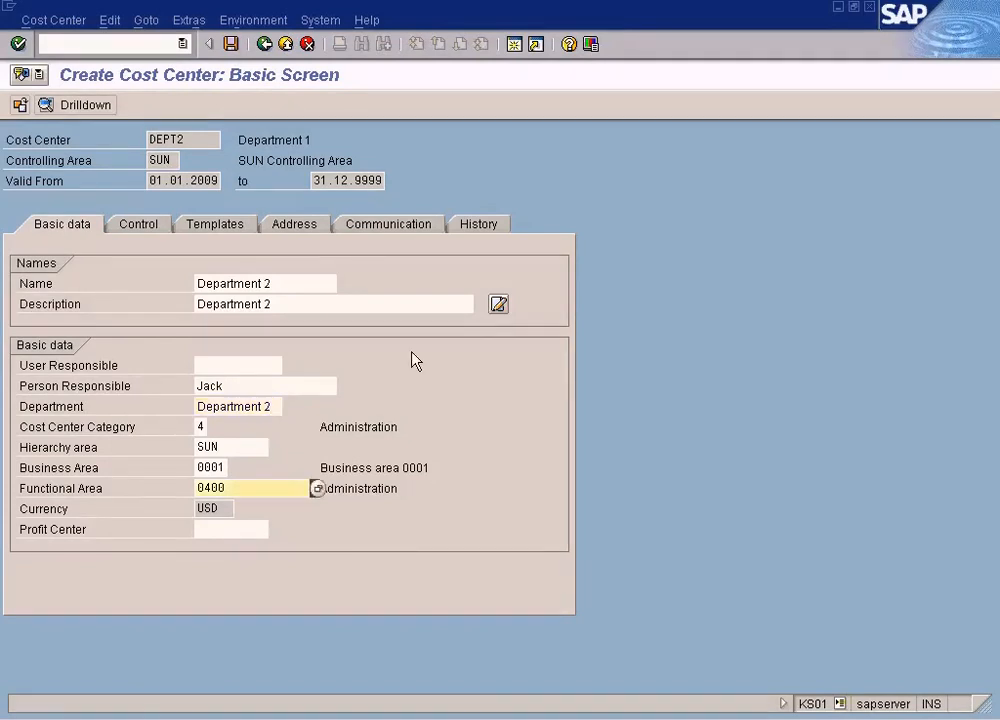
Review the hierarchy area, functional area and cost center category fields in the basic data of cost center DEPT2.
left_click(229, 449)
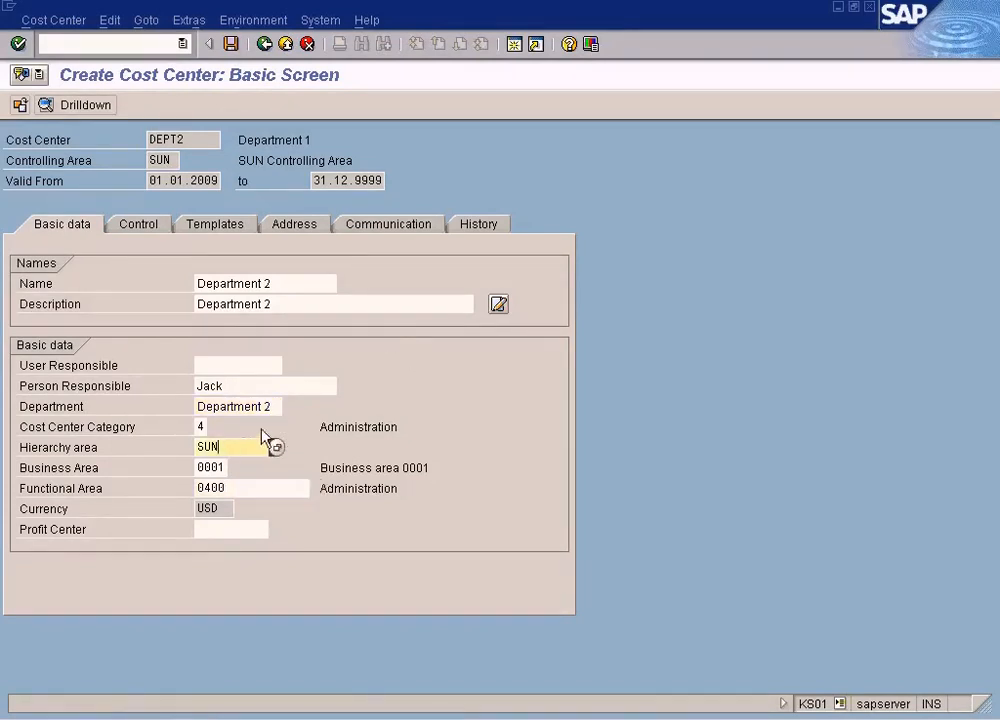
left_click(245, 487)
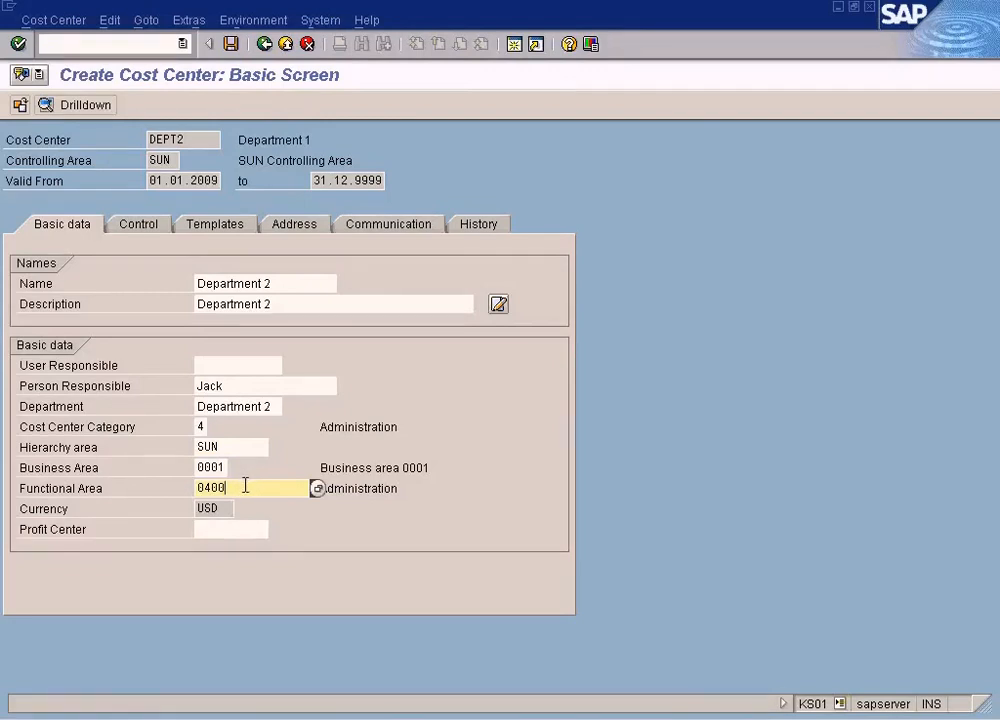
left_click_drag(239, 486, 179, 478)
left_click(225, 488)
left_click(366, 493)
left_click(264, 491)
left_click(203, 424)
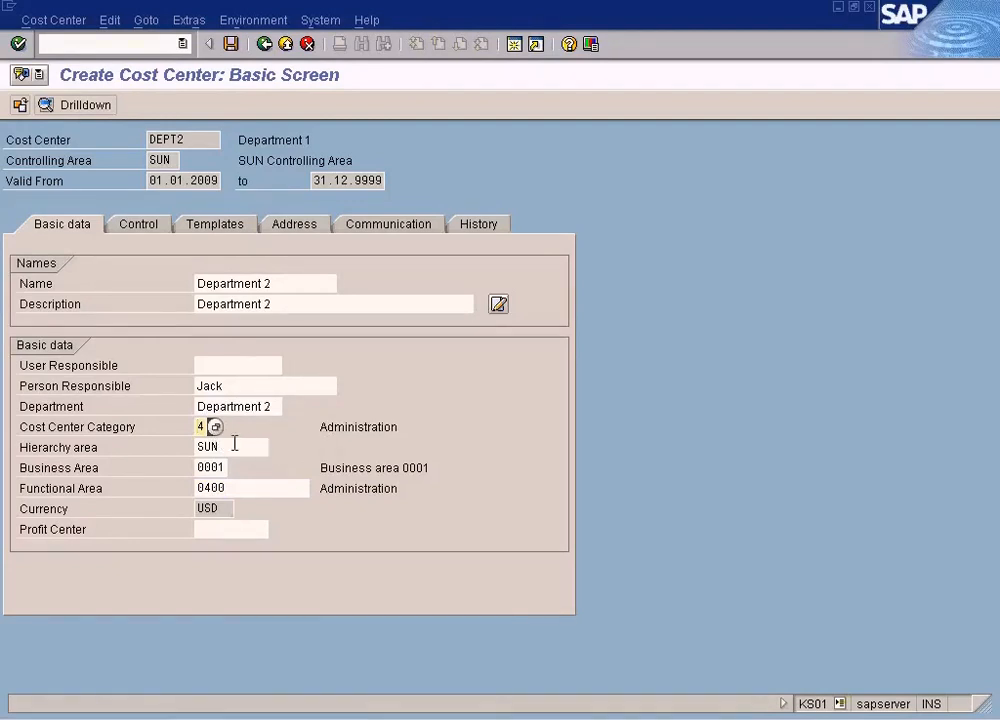
left_click(236, 486)
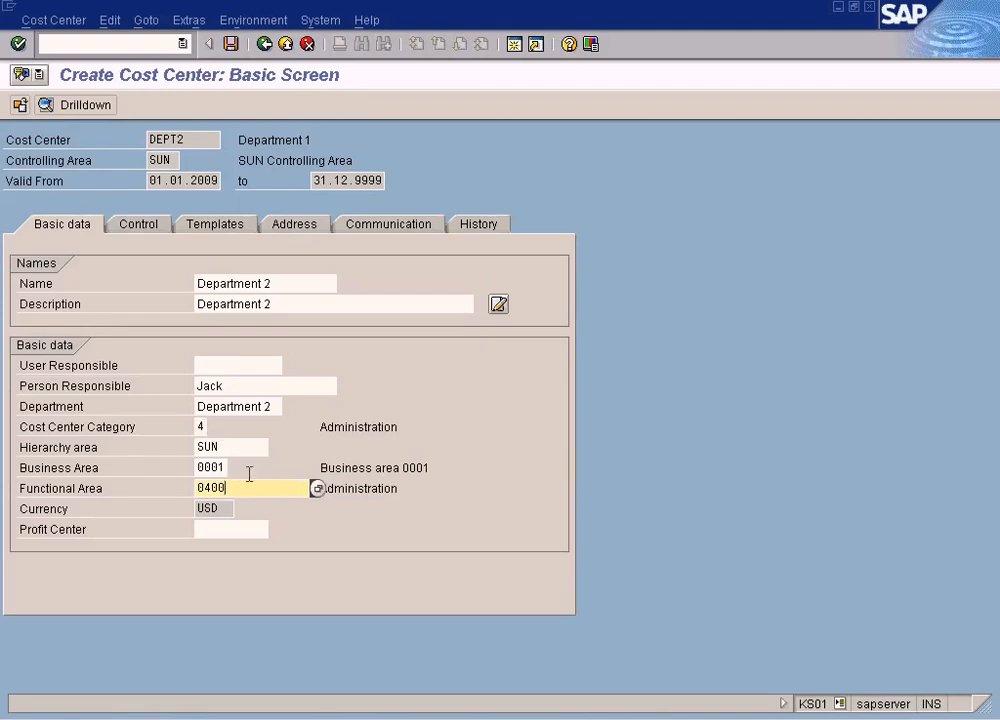
Switch to the Display IMG session and open Enter Functional Area in Cost Center Categories under the company code's Cost of Sales Accounting settings.
key("alt+Tab")
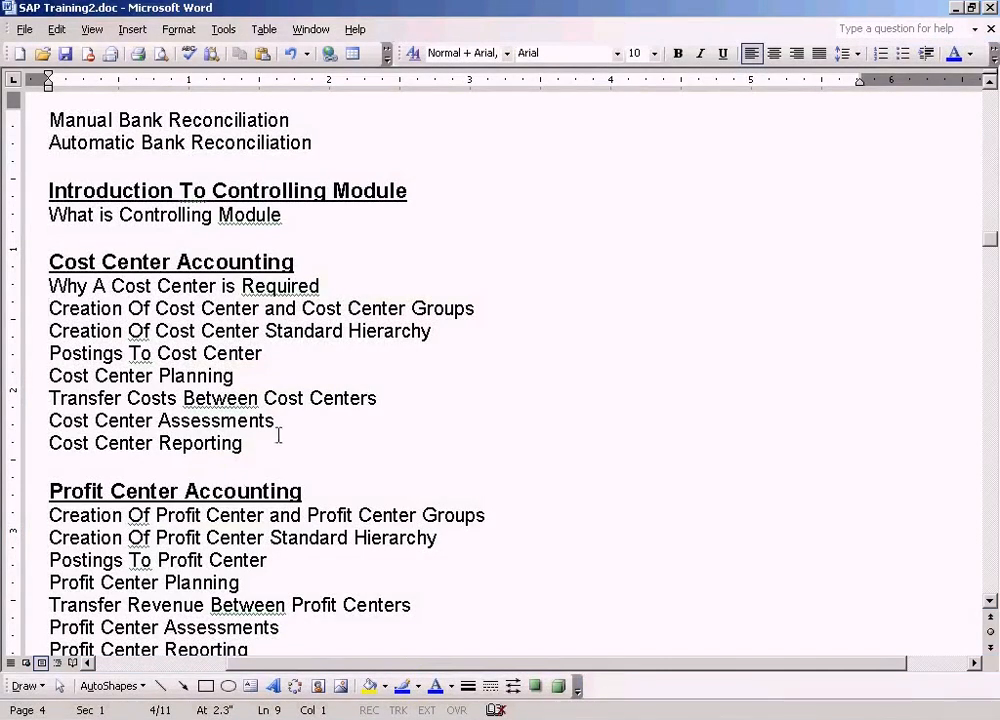
key("alt+Tab")
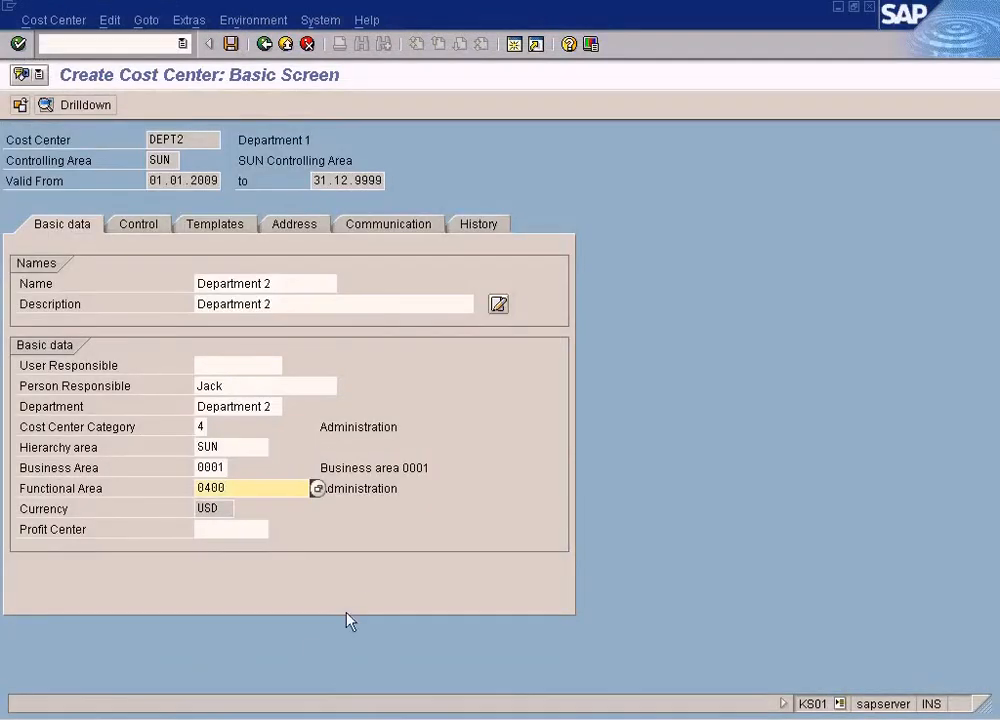
left_click(295, 718)
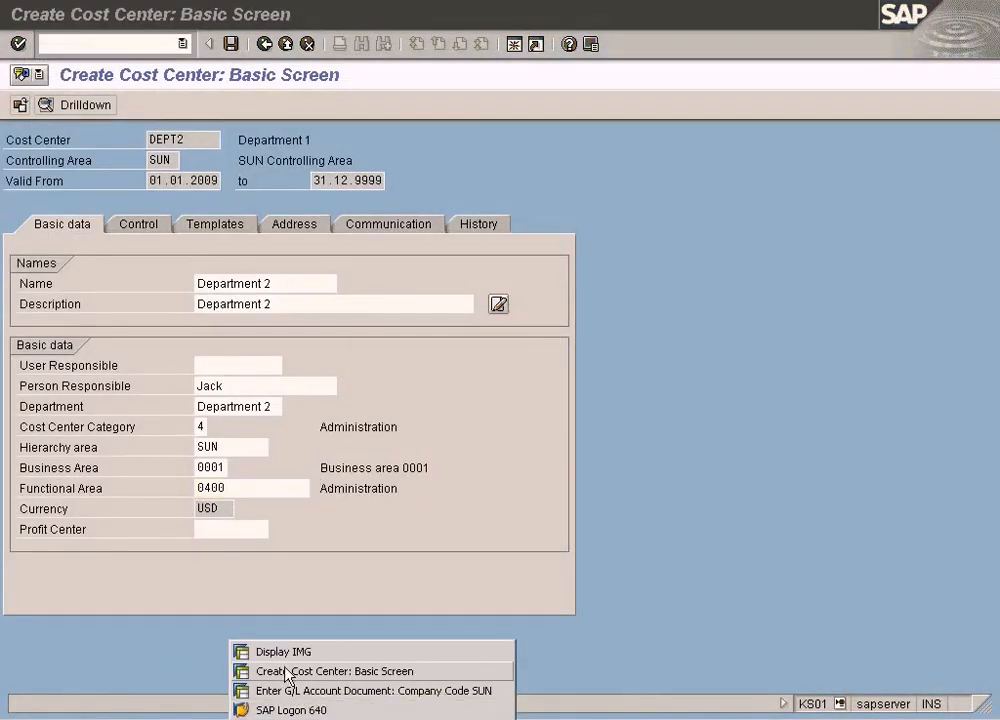
left_click(287, 655)
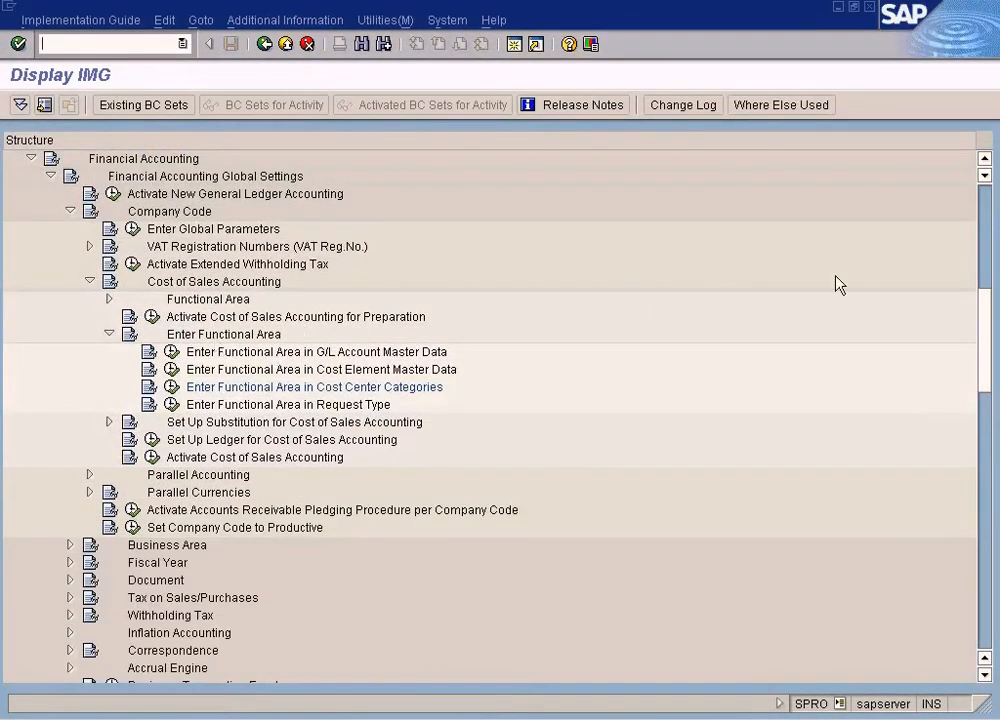
left_click(984, 160)
left_click(984, 160)
left_click(984, 160)
left_click(984, 160)
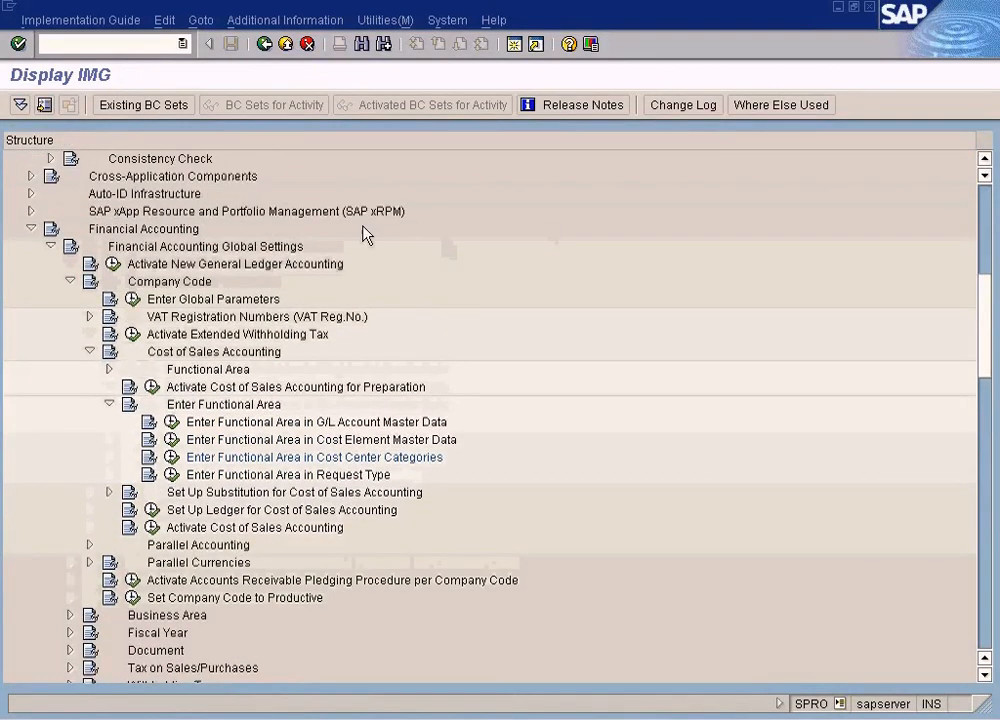
left_click(168, 233)
left_click(155, 246)
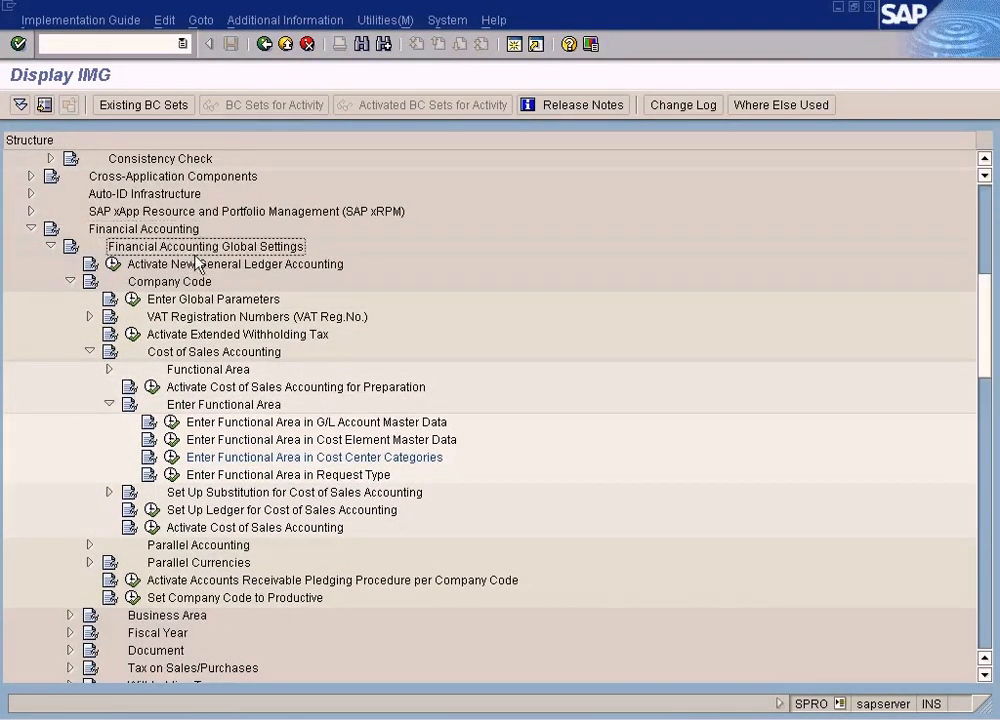
left_click(171, 289)
left_click(173, 355)
left_click(195, 410)
left_click(222, 460)
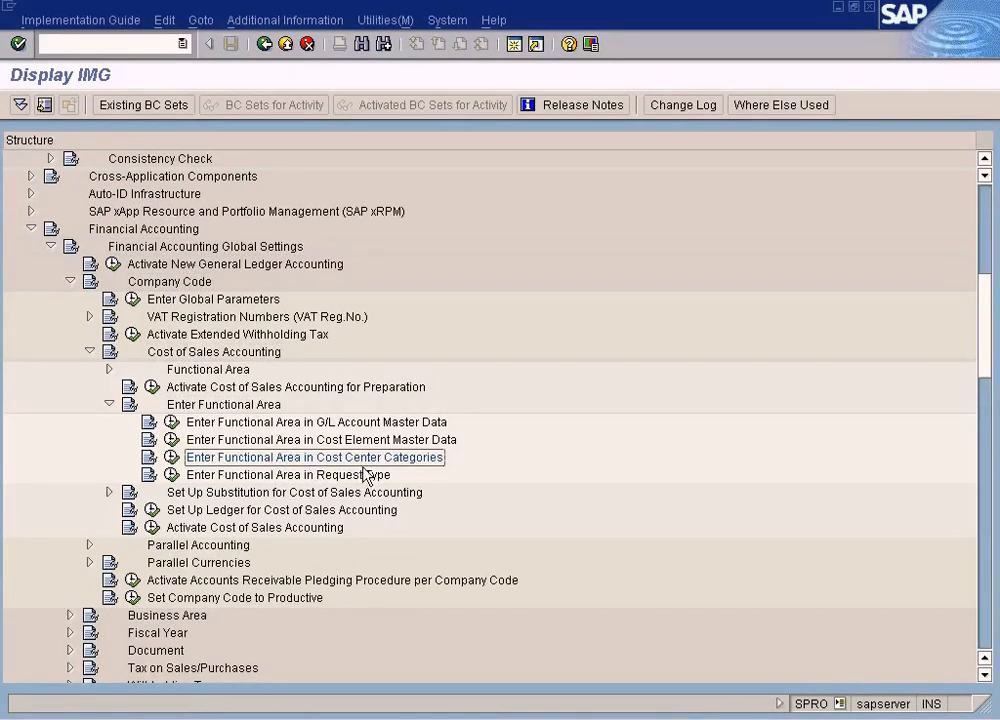
left_click(171, 456)
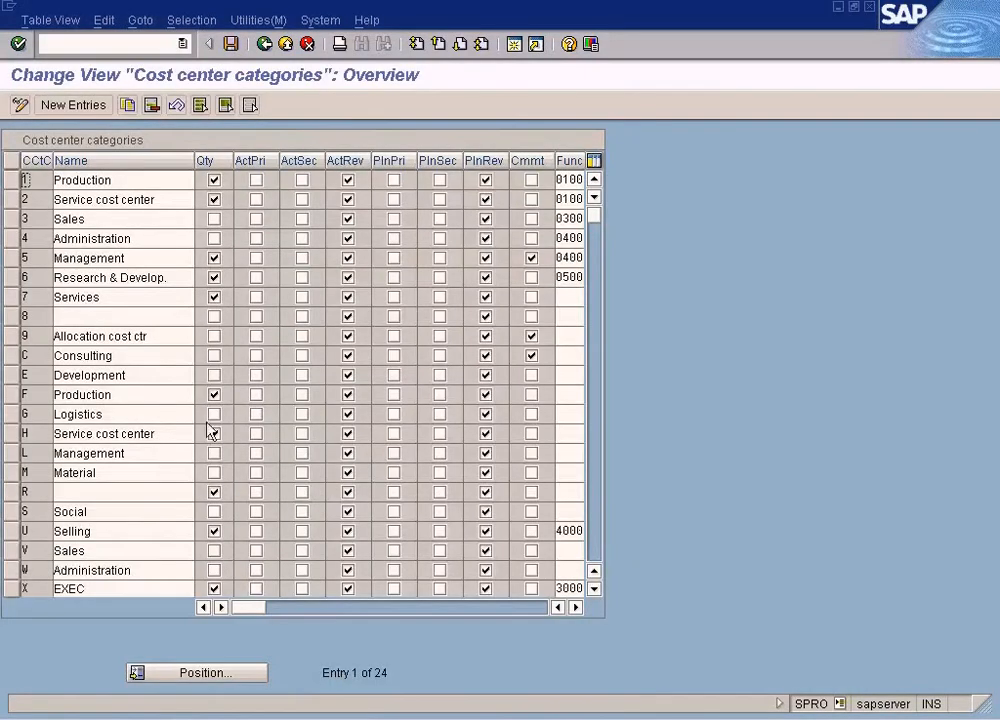
Check the functional area assigned to category 4 Administration and compare it with the category and functional area of cost center DEPT2.
left_click(94, 239)
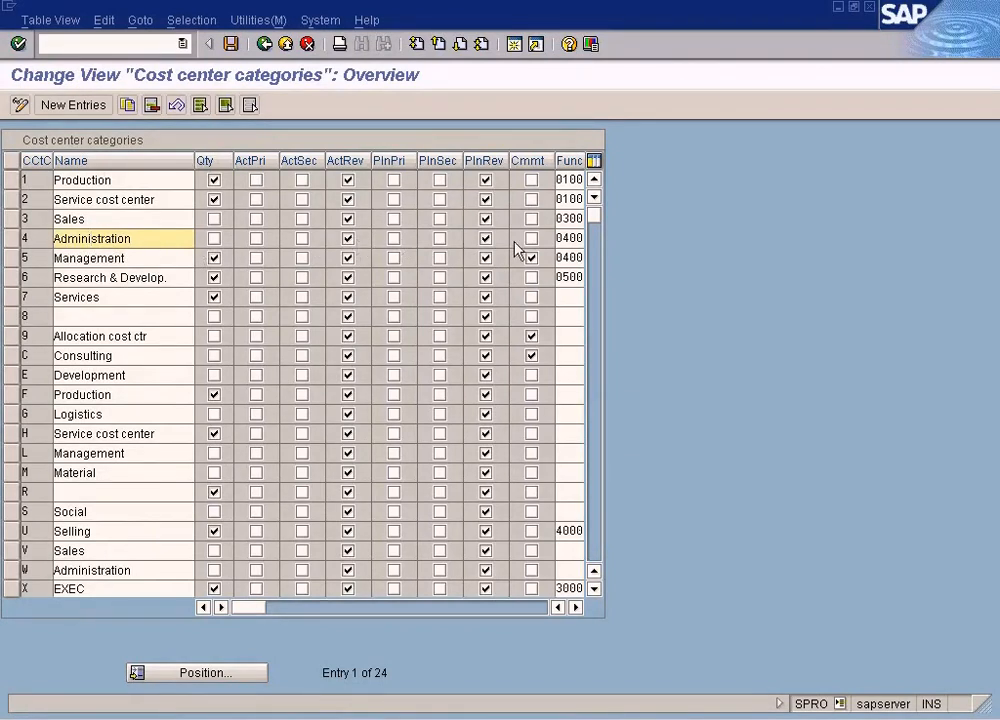
left_click(577, 237)
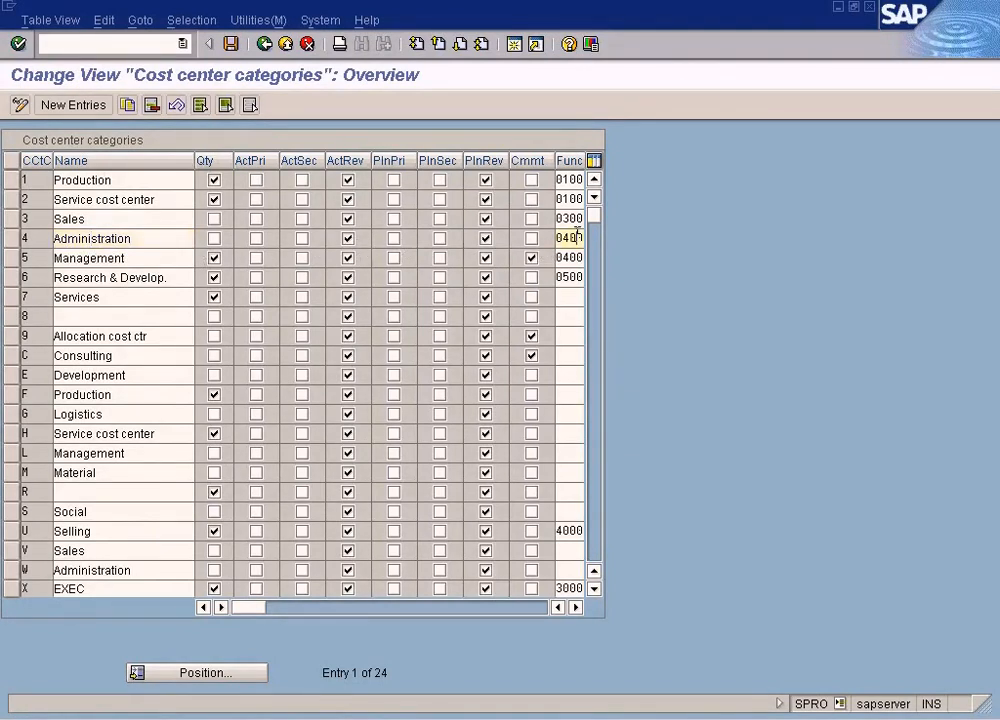
left_click(577, 607)
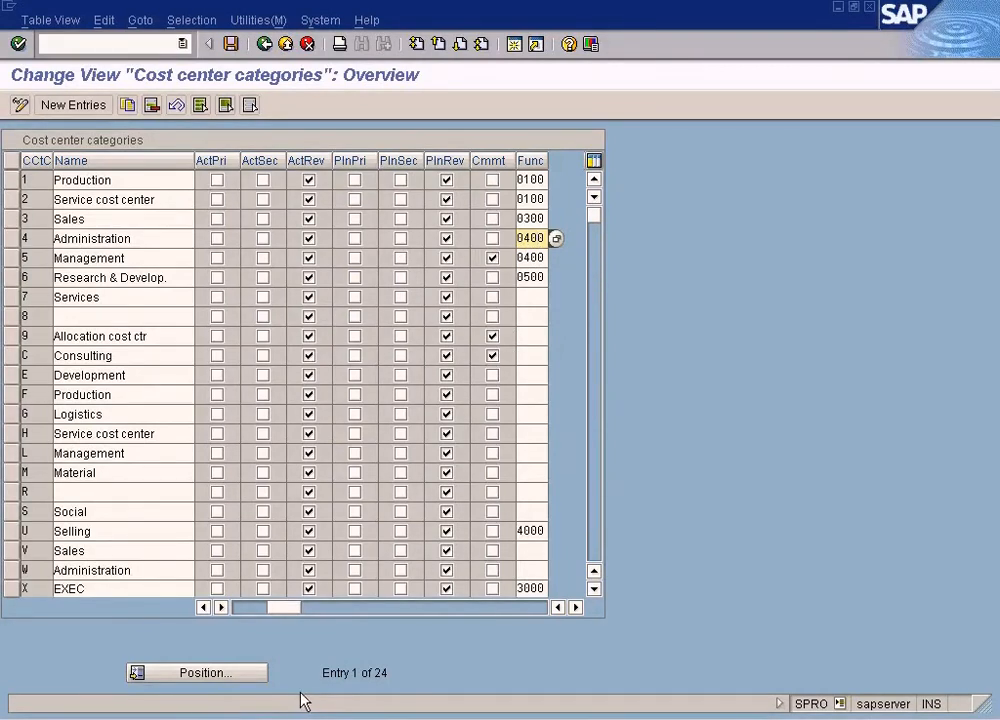
key("alt+Tab")
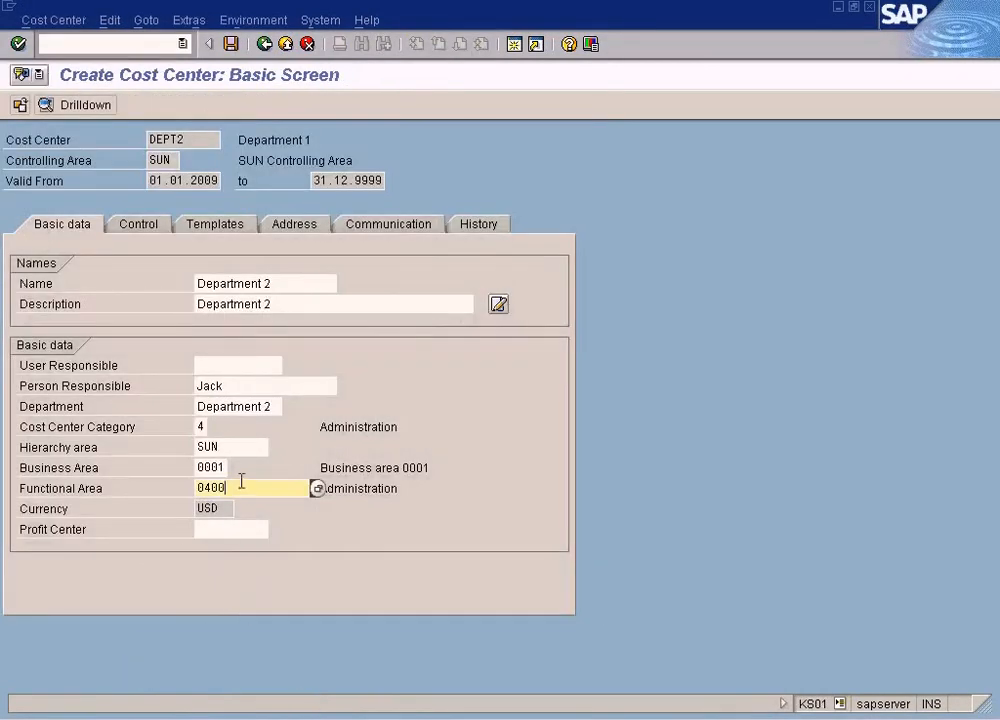
left_click(197, 426)
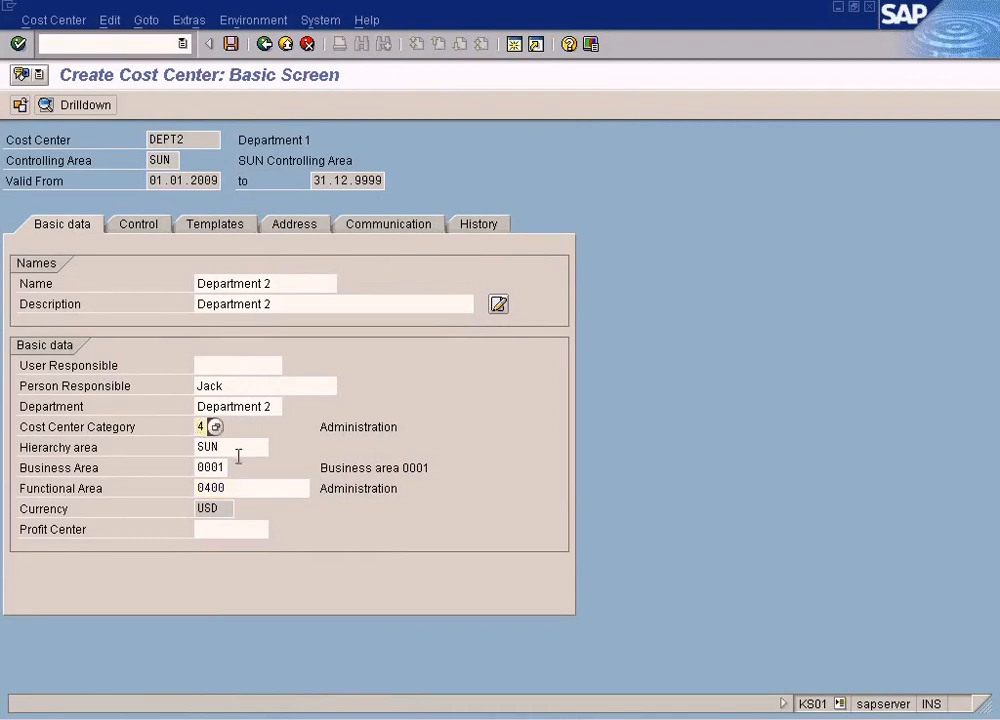
left_click(240, 483)
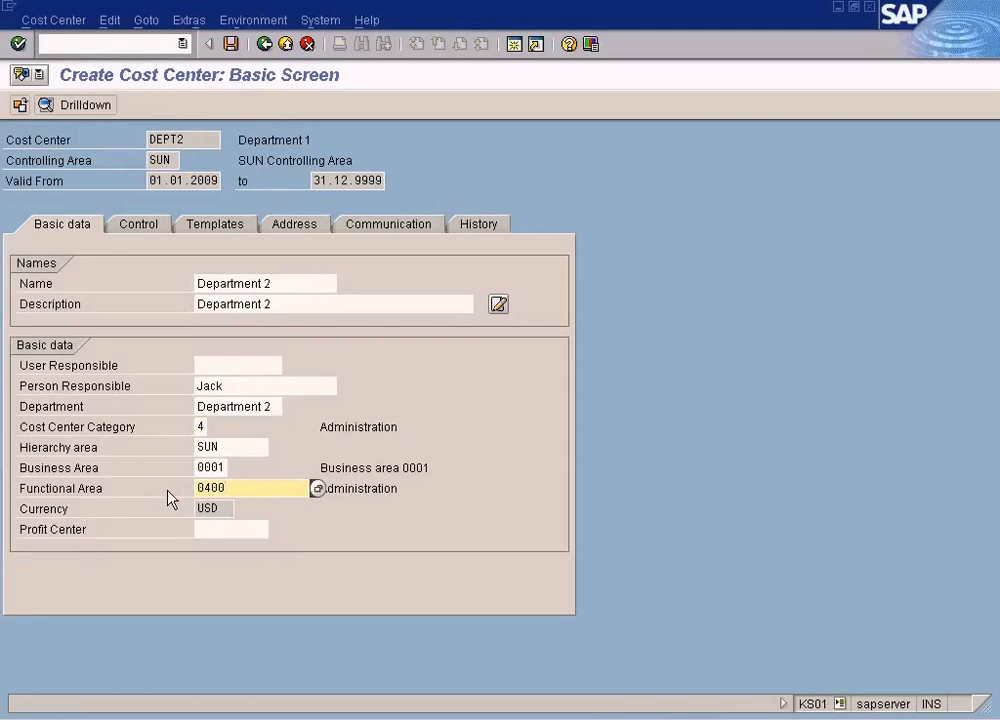
left_click_drag(250, 489, 147, 469)
Save cost center DEPT2 without specifying a profit center.
left_click(230, 44)
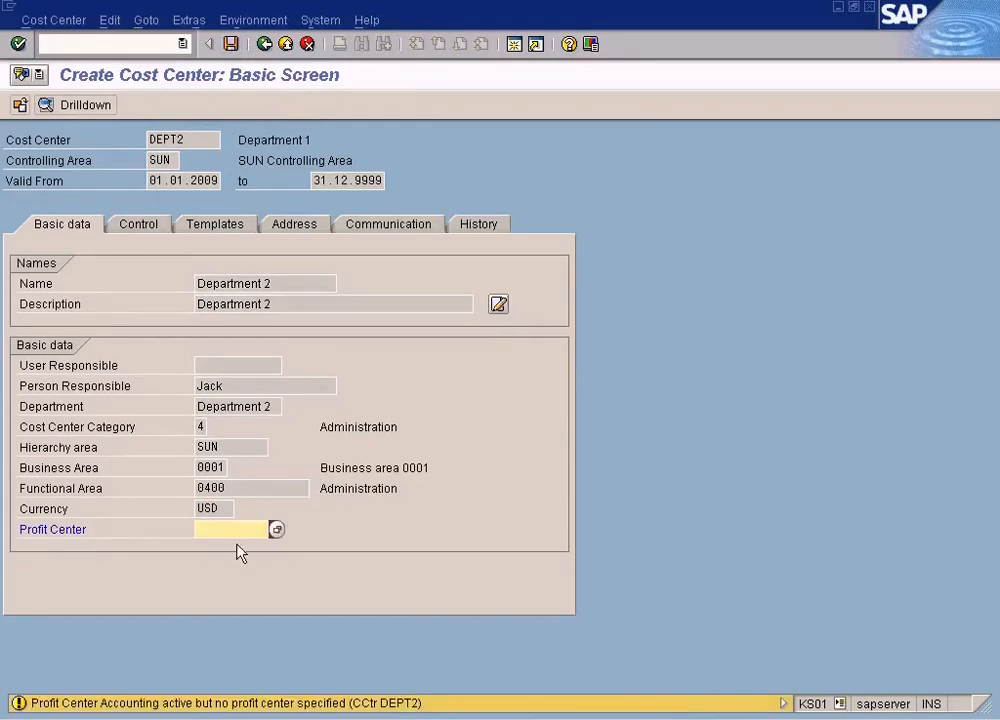
left_click(217, 506)
double_click(217, 506)
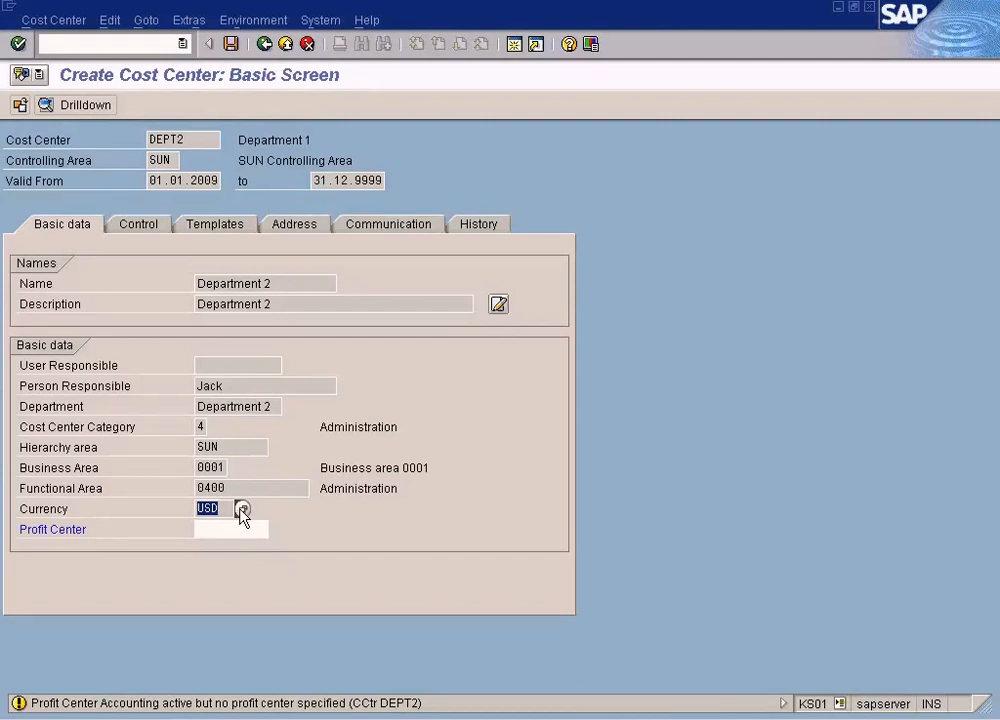
left_click(231, 43)
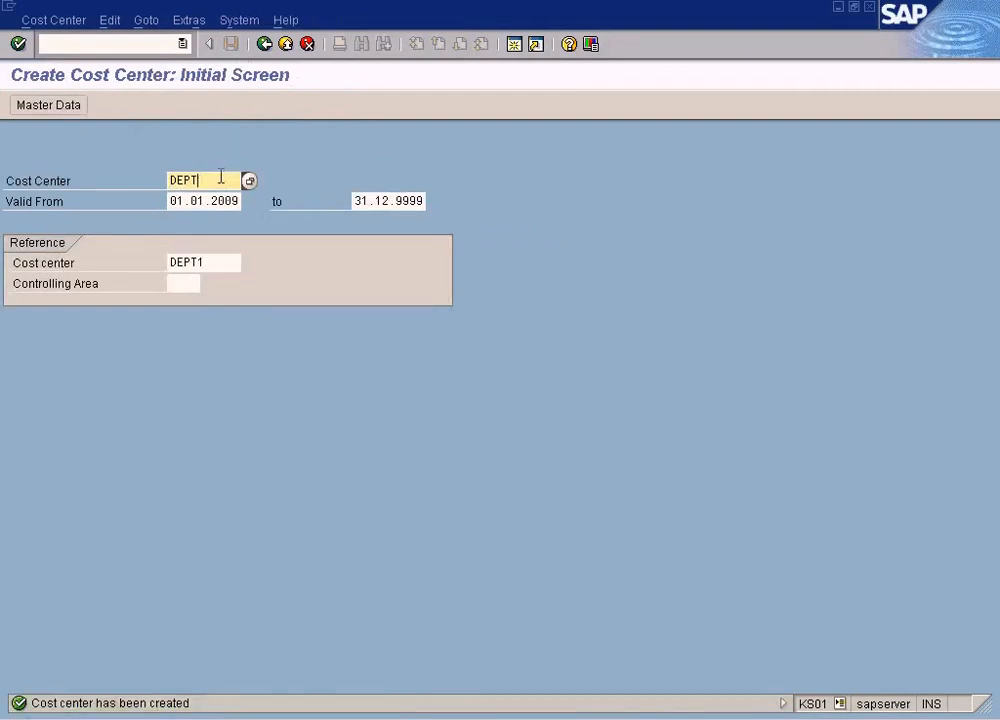
Create and save cost center DEPT3 from reference DEPT1, with the name, description and department set to Department 3.
key("Return")
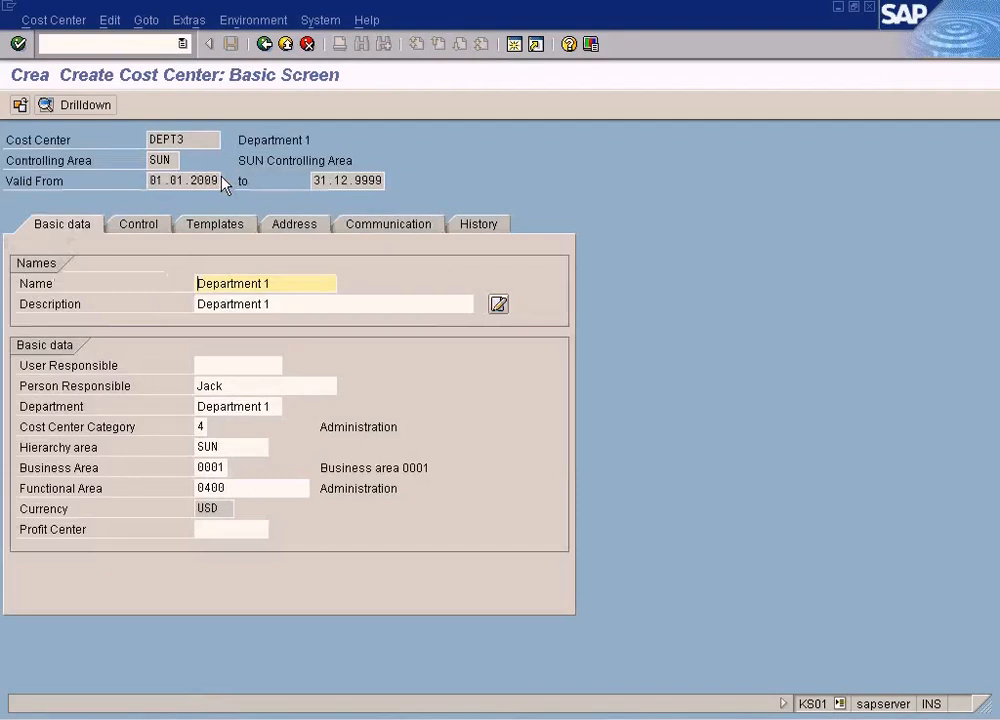
left_click(289, 284)
key("BackSpace")
type("3")
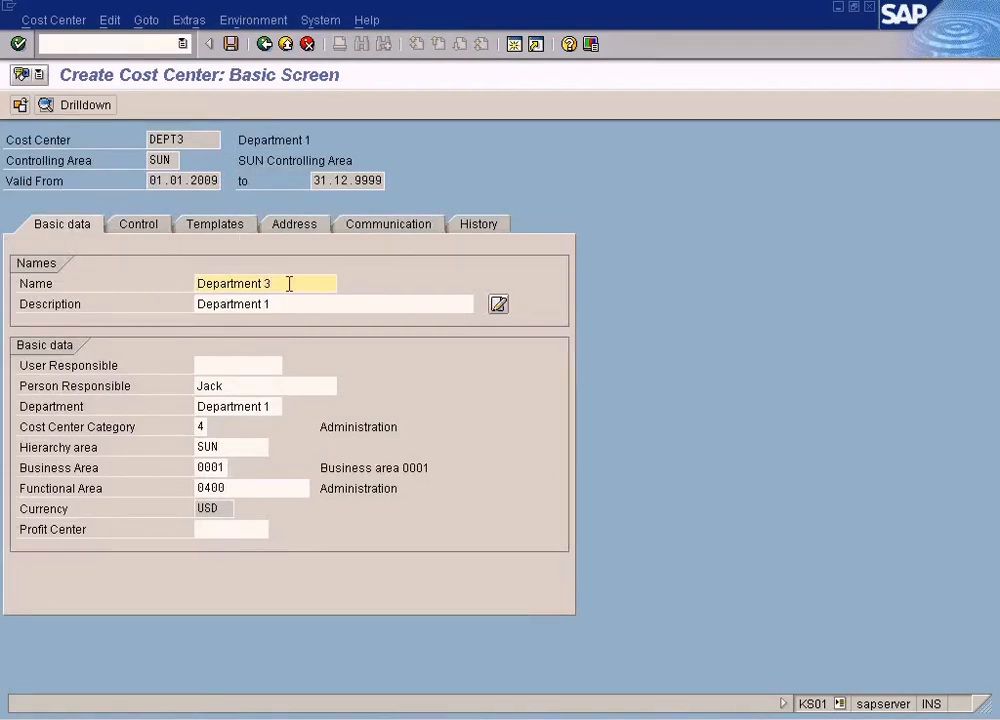
left_click(289, 304)
key("BackSpace")
type("3")
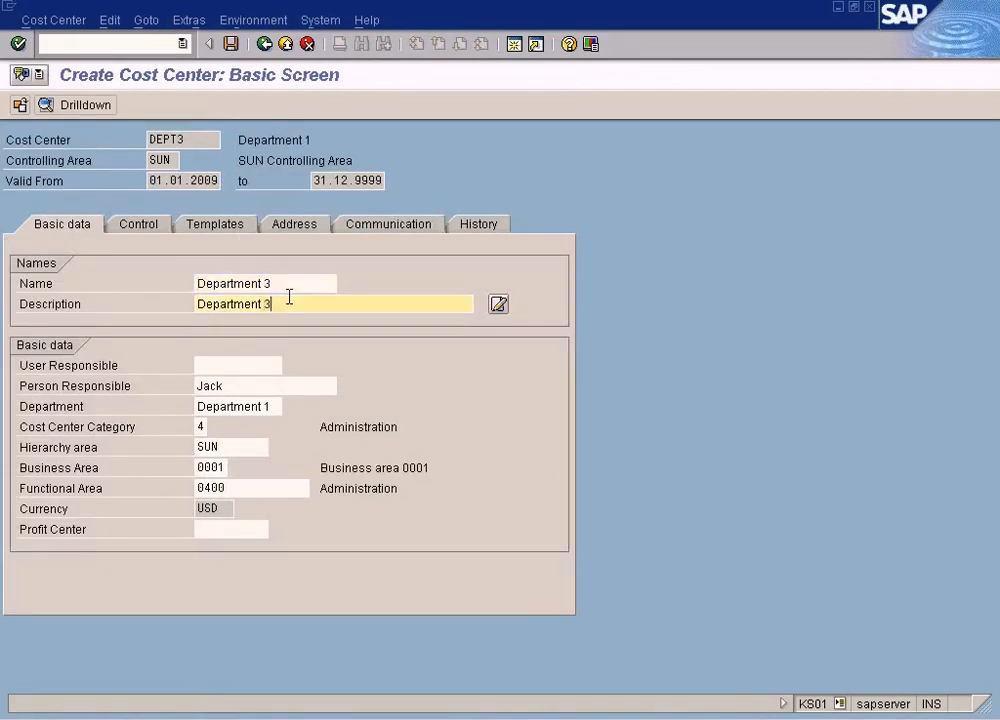
left_click(274, 405)
key("BackSpace")
type("3")
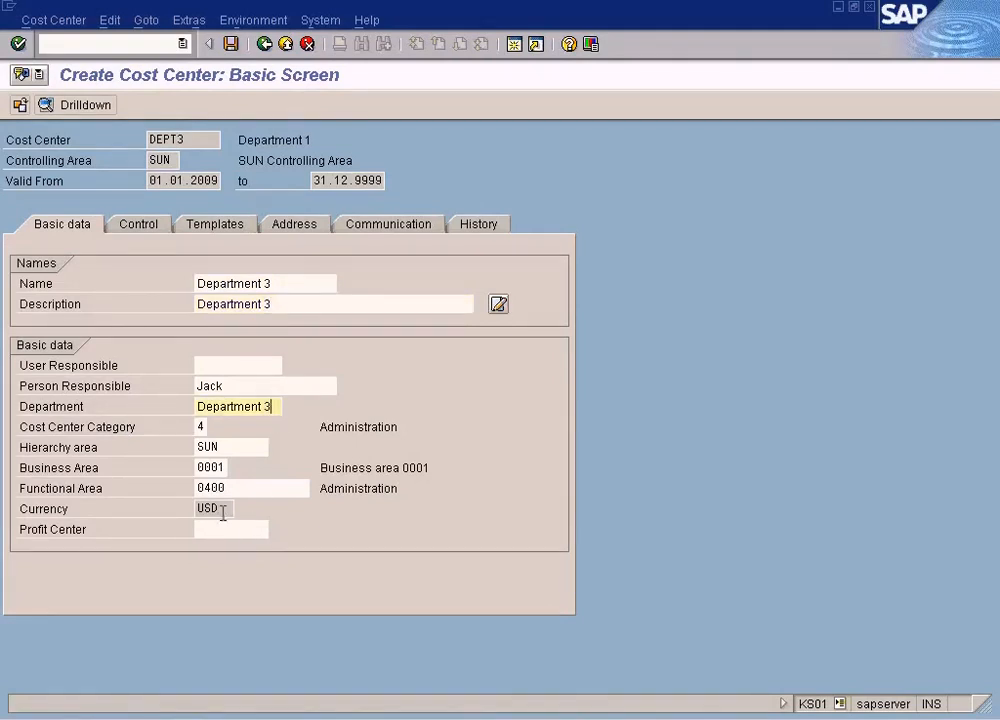
left_click(230, 44)
key("Return")
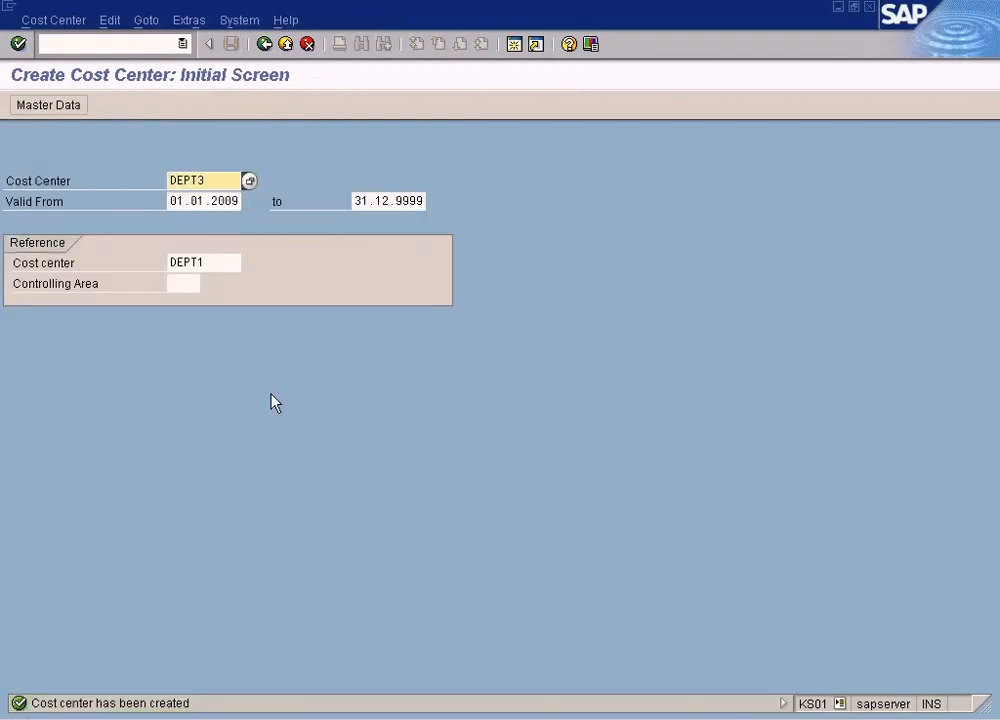
Create and save cost center DEPT4 from reference DEPT1, with the name, description and department set to Department 4.
left_click(216, 262)
left_click(219, 182)
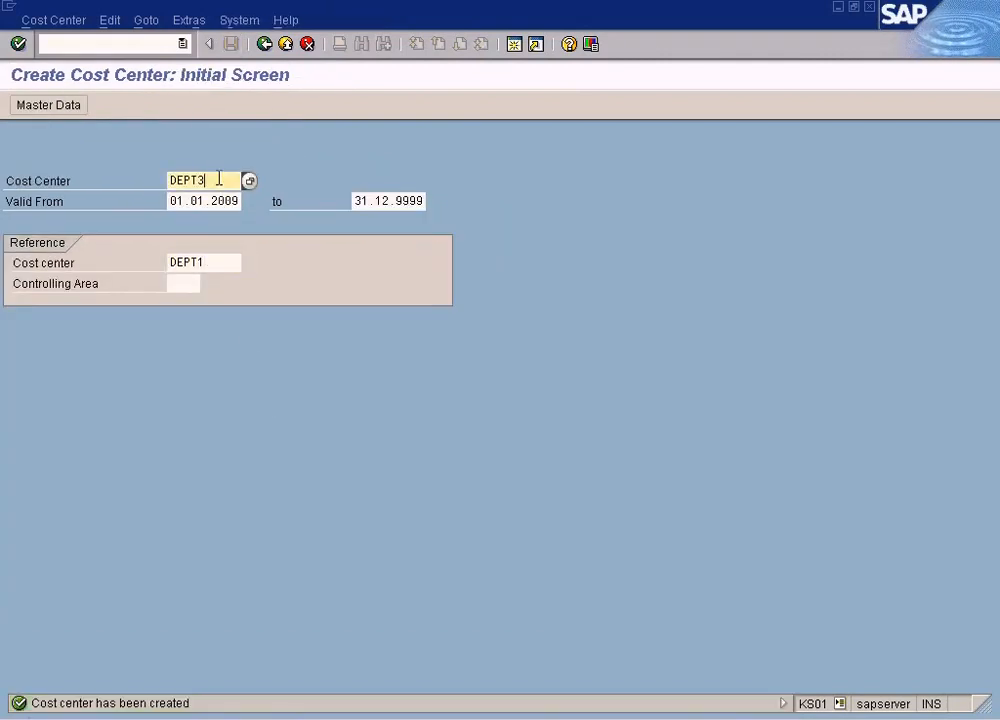
key("Return")
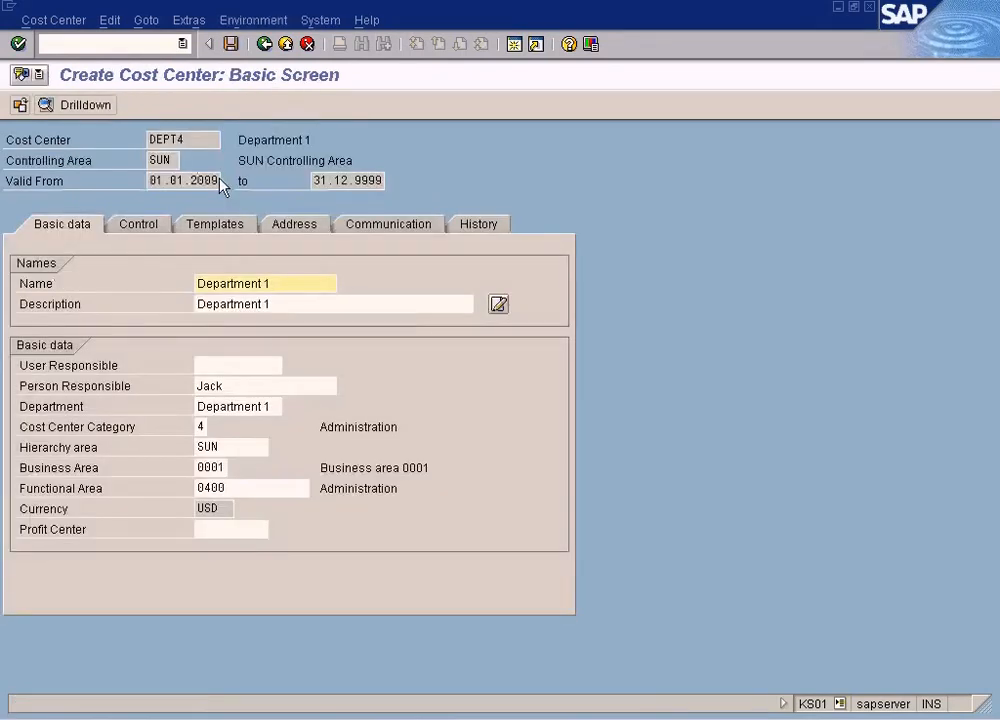
key("BackSpace")
type("4")
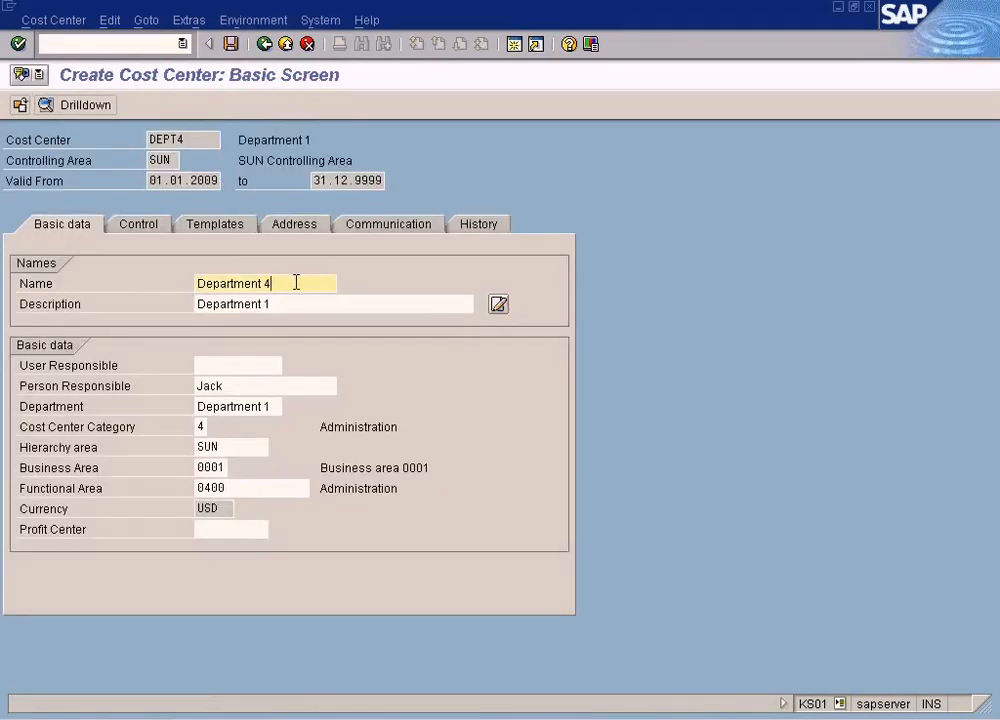
left_click(285, 305)
key("BackSpace")
type("4")
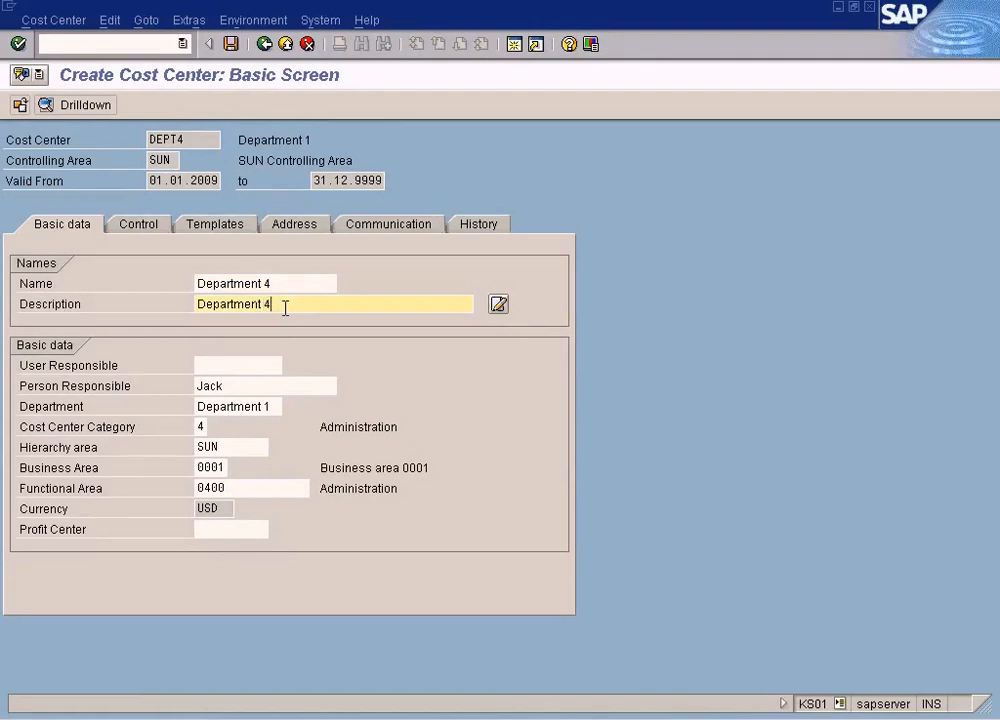
left_click(271, 405)
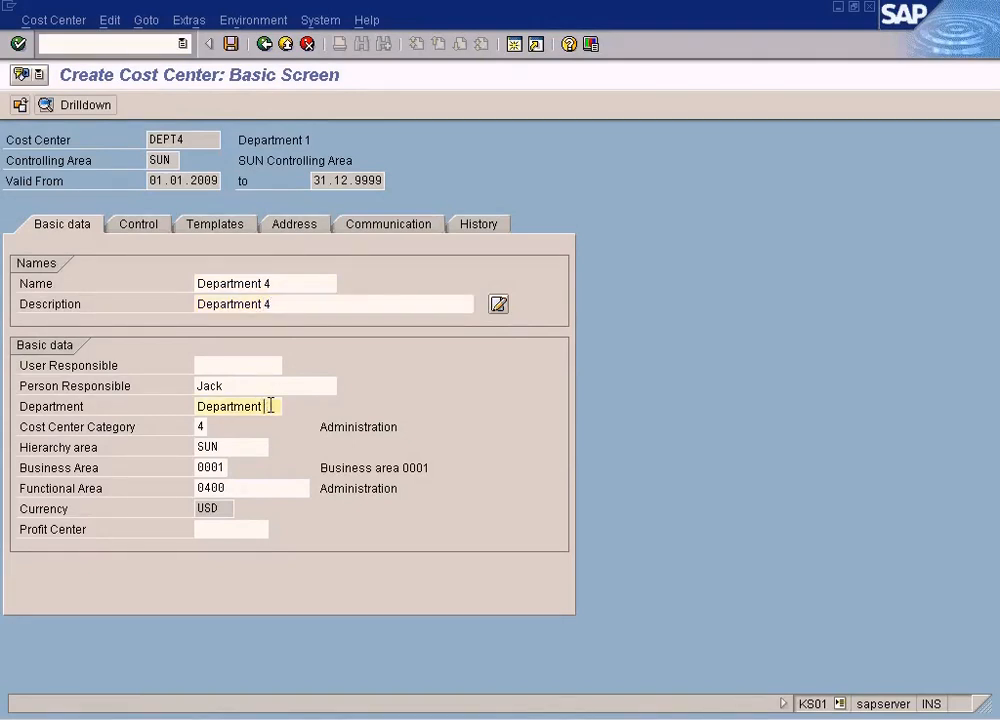
left_click(231, 44)
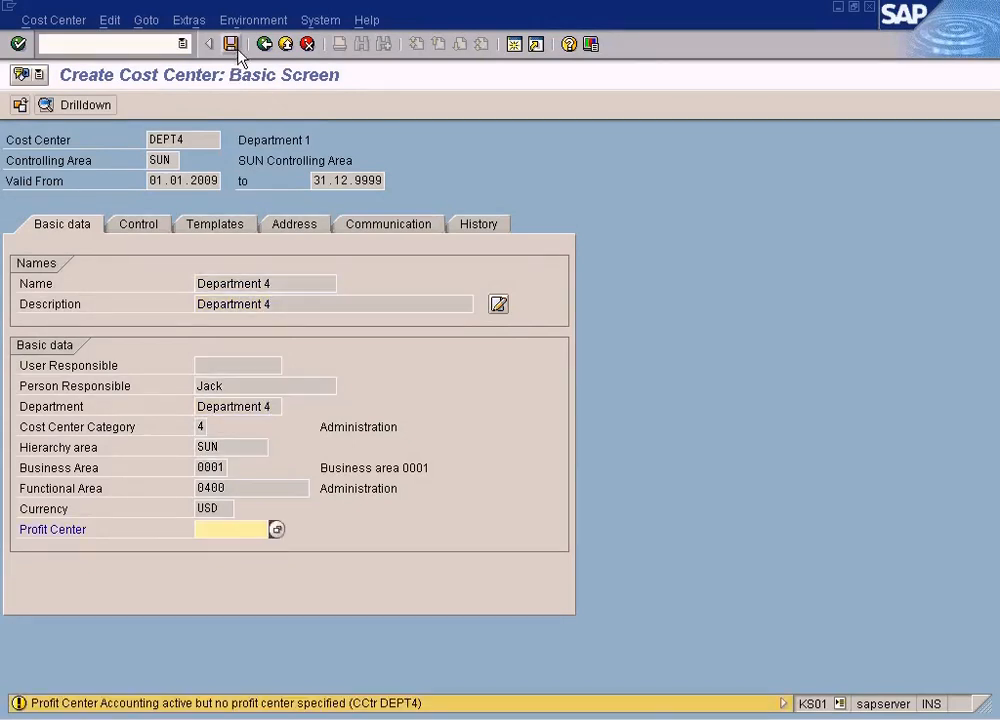
key("Return")
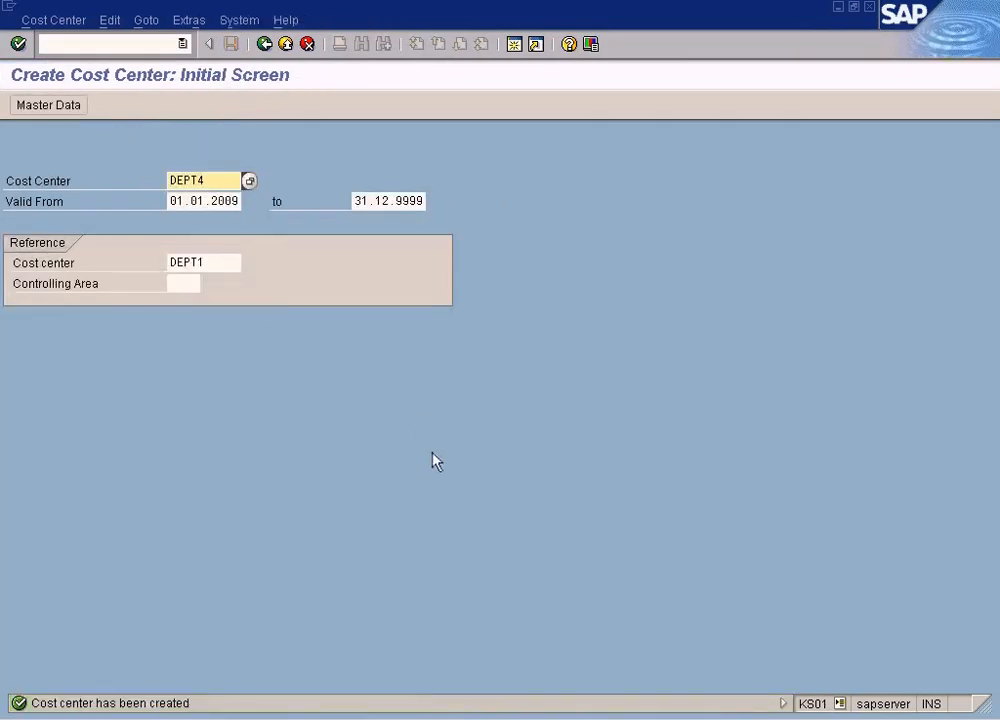
Consult Introduction to cost center.JPG in Paint and return to the SAP cost center creation screen.
left_click(530, 718)
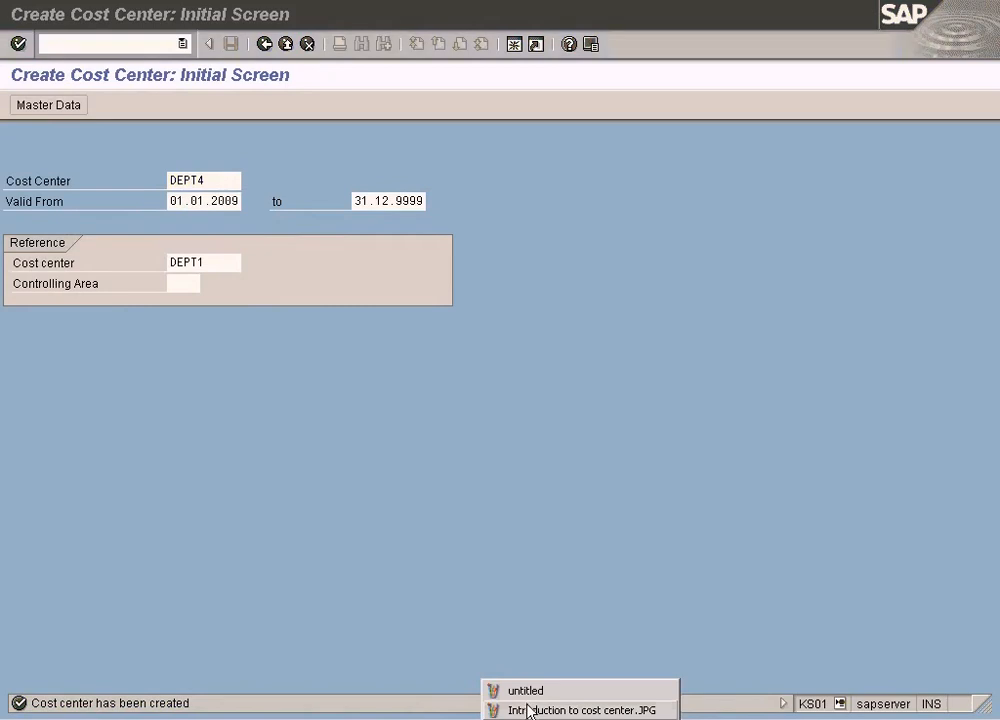
left_click(529, 710)
left_click(257, 335)
left_click_drag(219, 238, 334, 332)
key("alt+Tab")
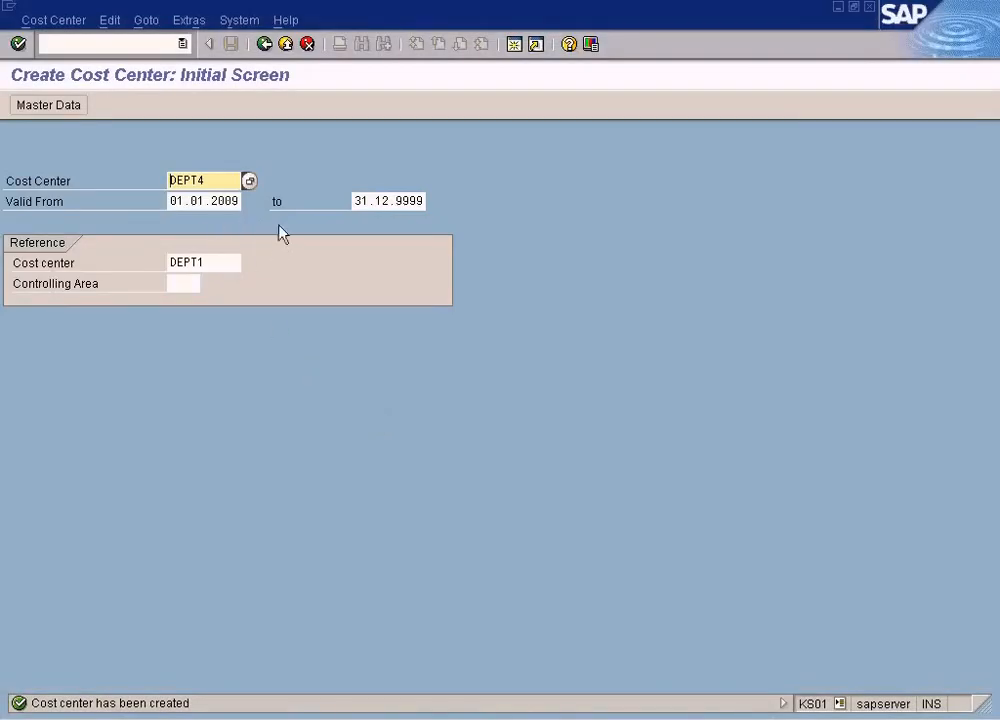
Review the topic Creation Of Cost Center and Cost Center Groups in SAP Training2.doc in Word and return to SAP.
left_click(342, 717)
left_click(372, 309)
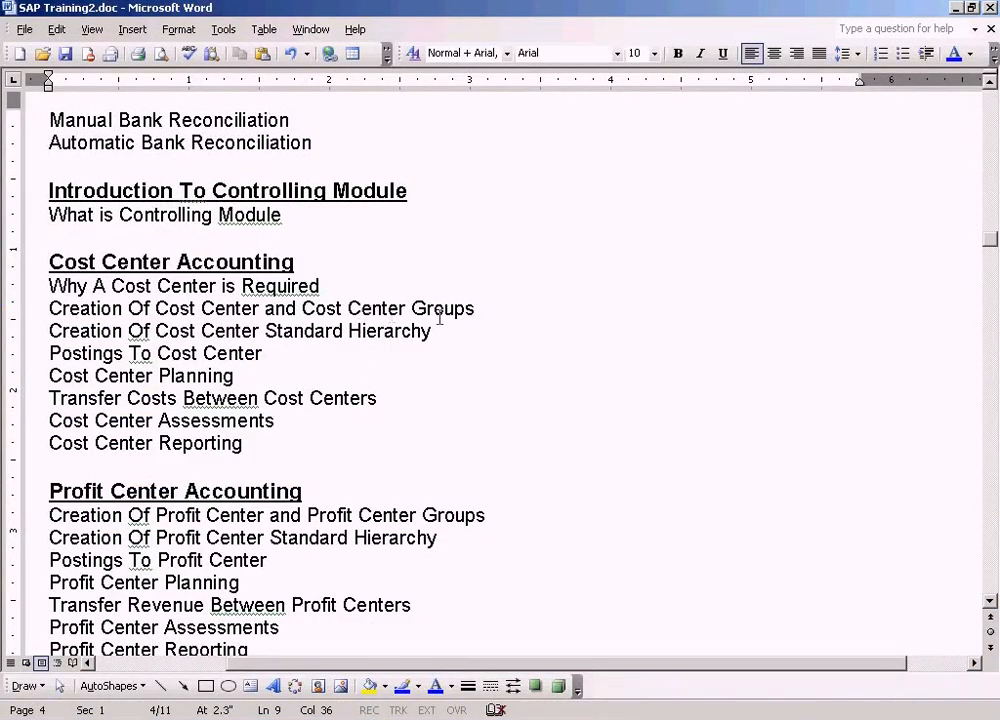
left_click_drag(266, 309, 129, 309)
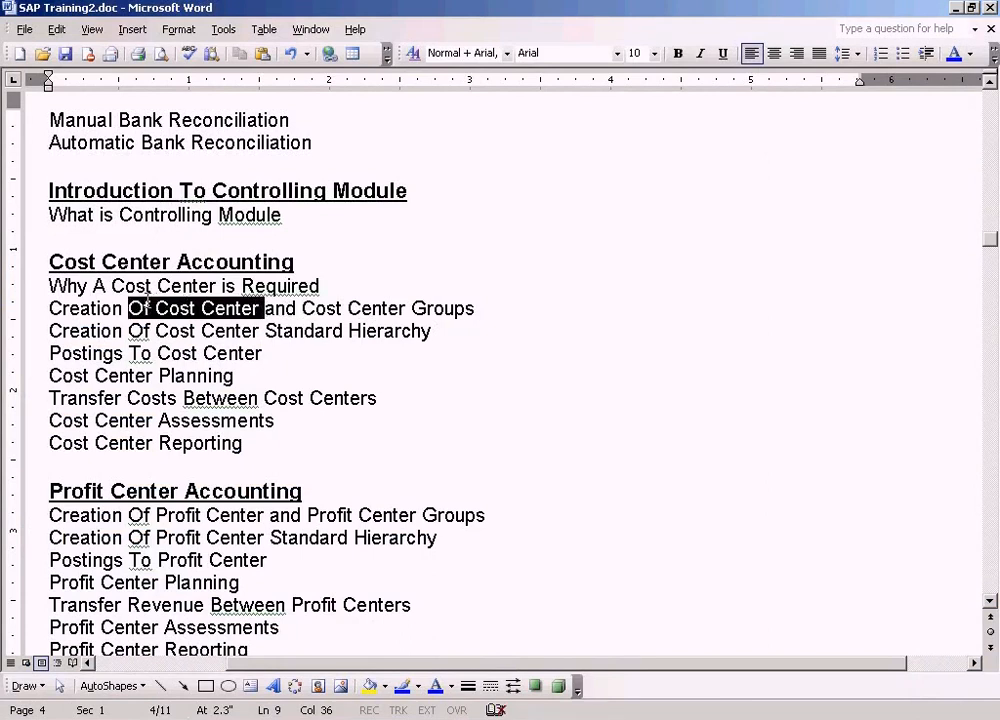
left_click(382, 309)
left_click_drag(477, 308, 327, 288)
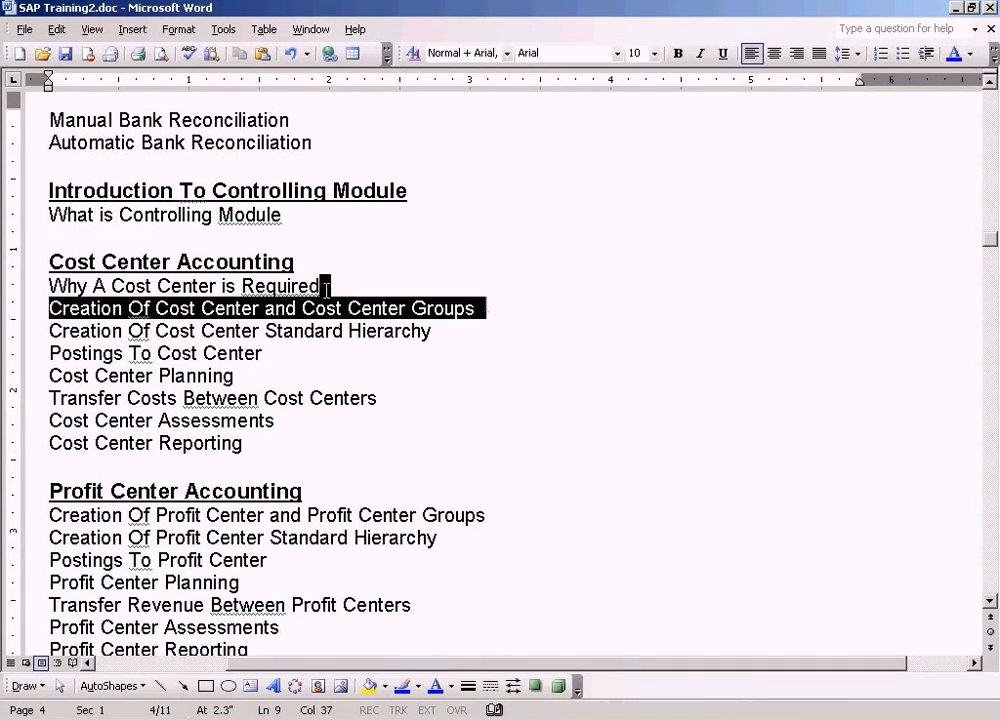
key("alt+Tab")
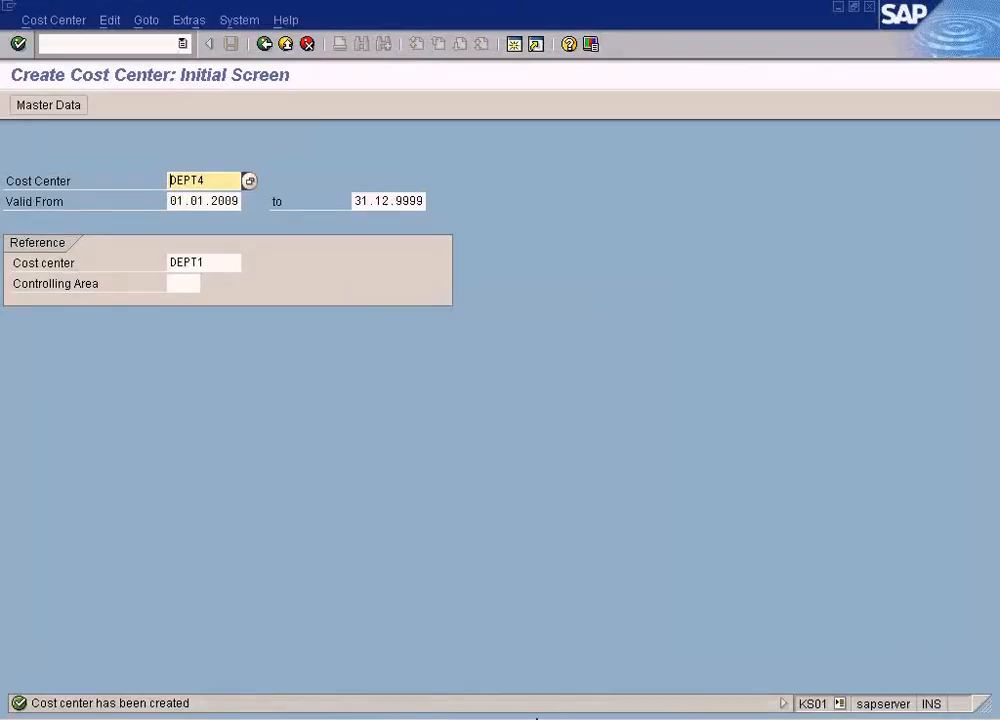
Review the hierarchy diagram in Paint, marking cost centers A and B and then C and D, and return to SAP cost center creation.
left_click(538, 719)
left_click(535, 710)
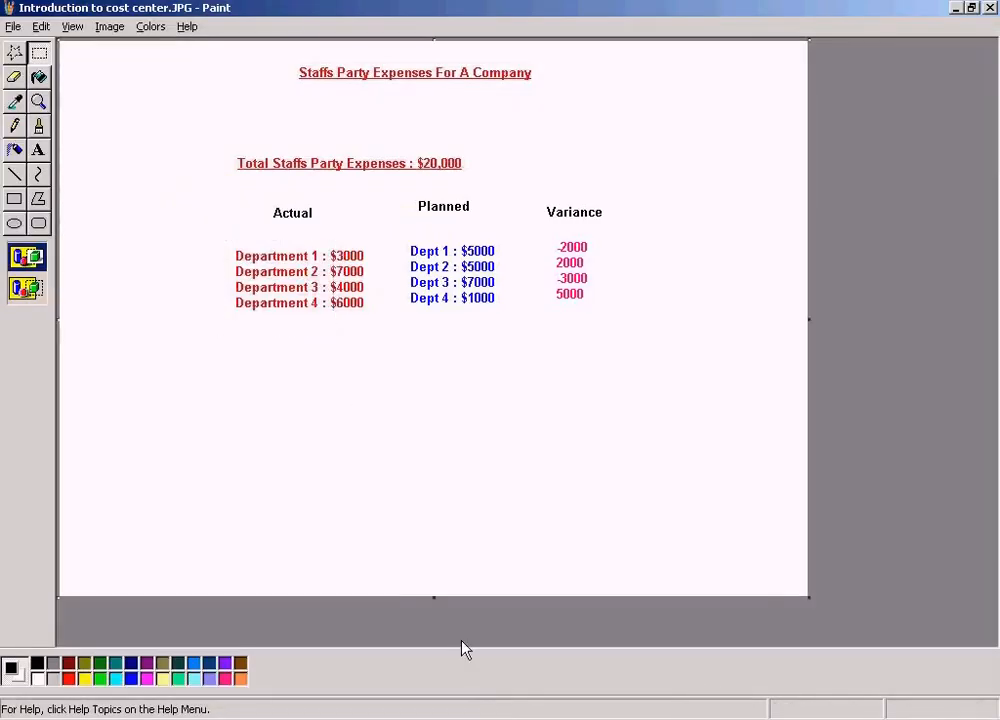
left_click(525, 691)
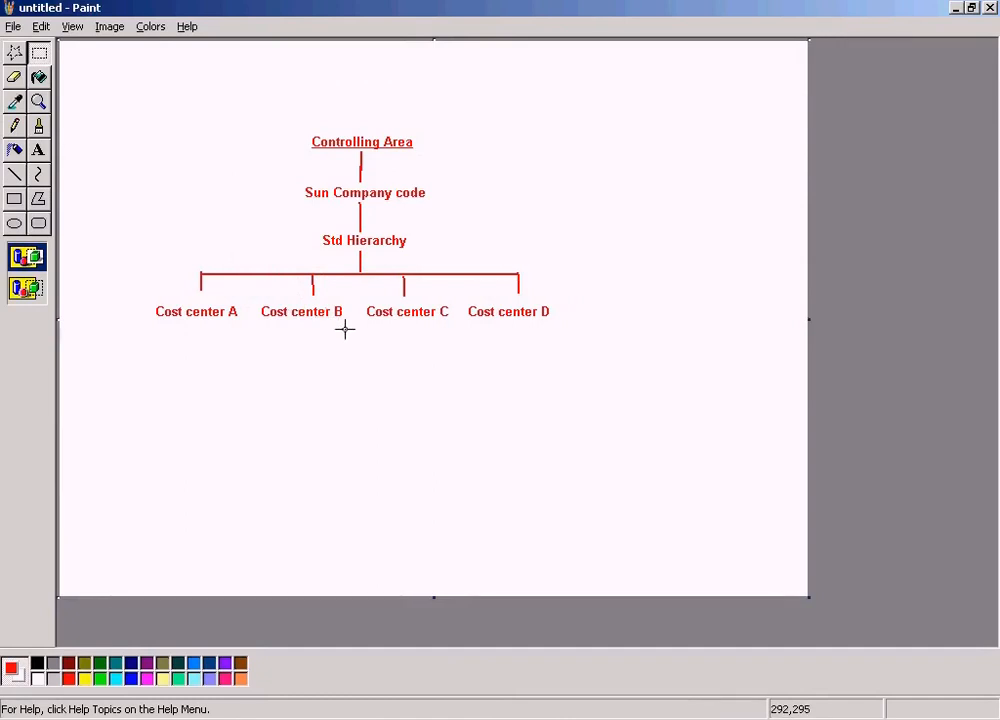
left_click_drag(138, 300, 352, 342)
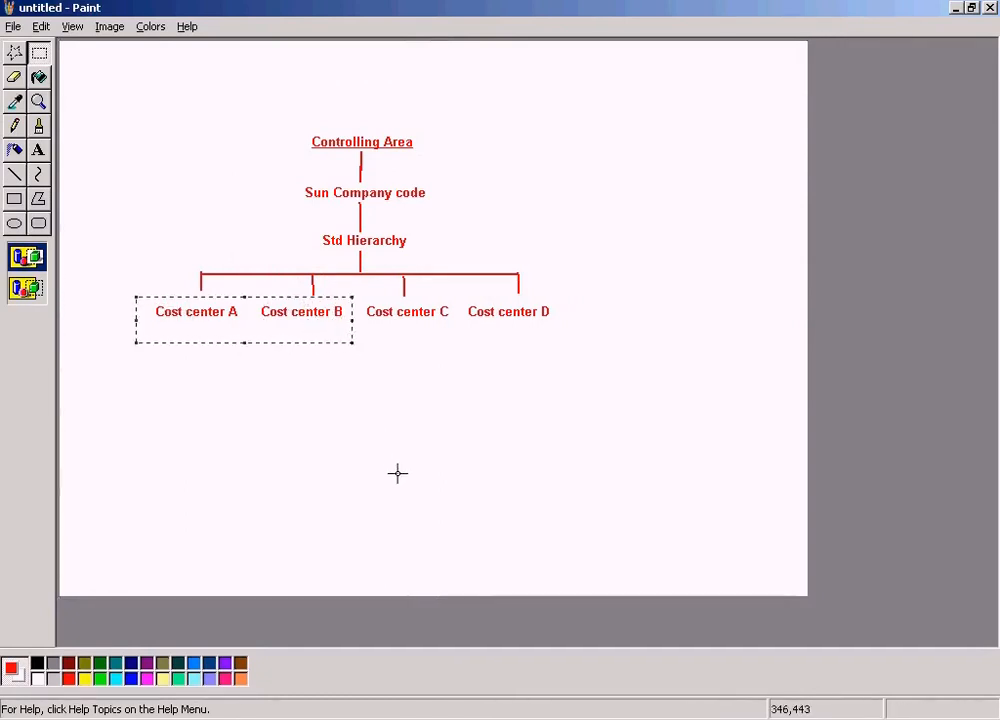
left_click_drag(359, 292, 625, 343)
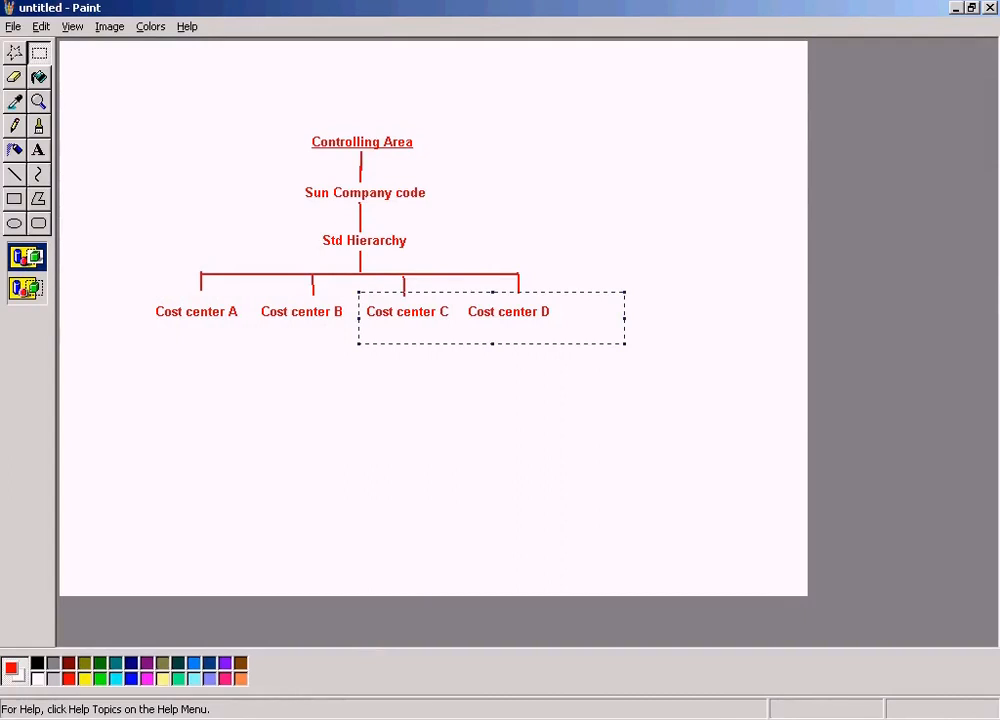
left_click(312, 712)
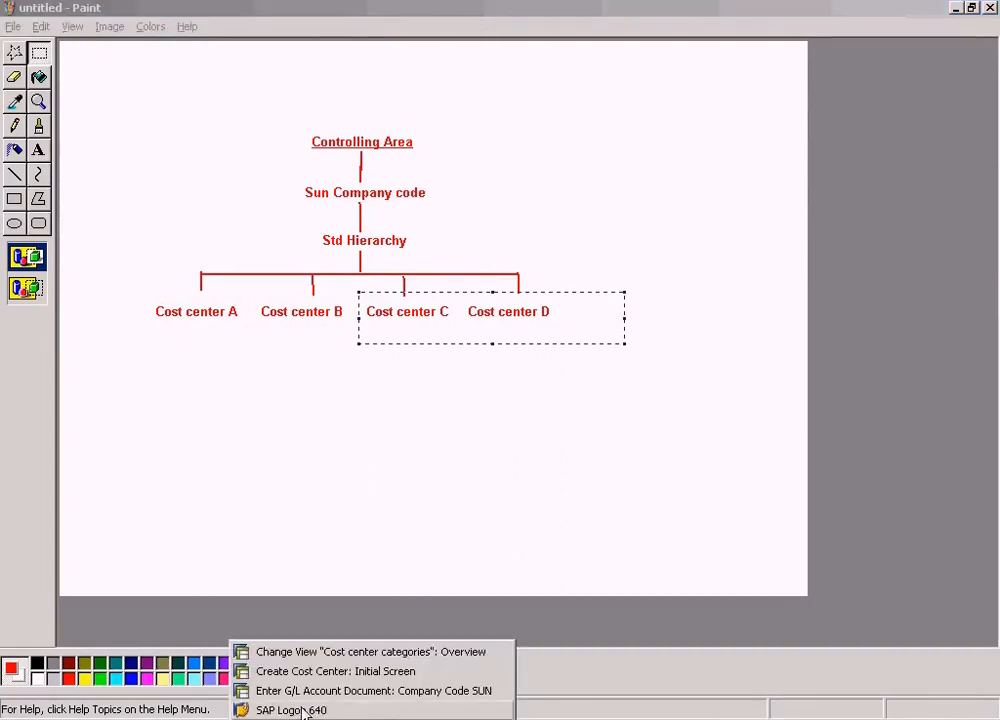
left_click(326, 656)
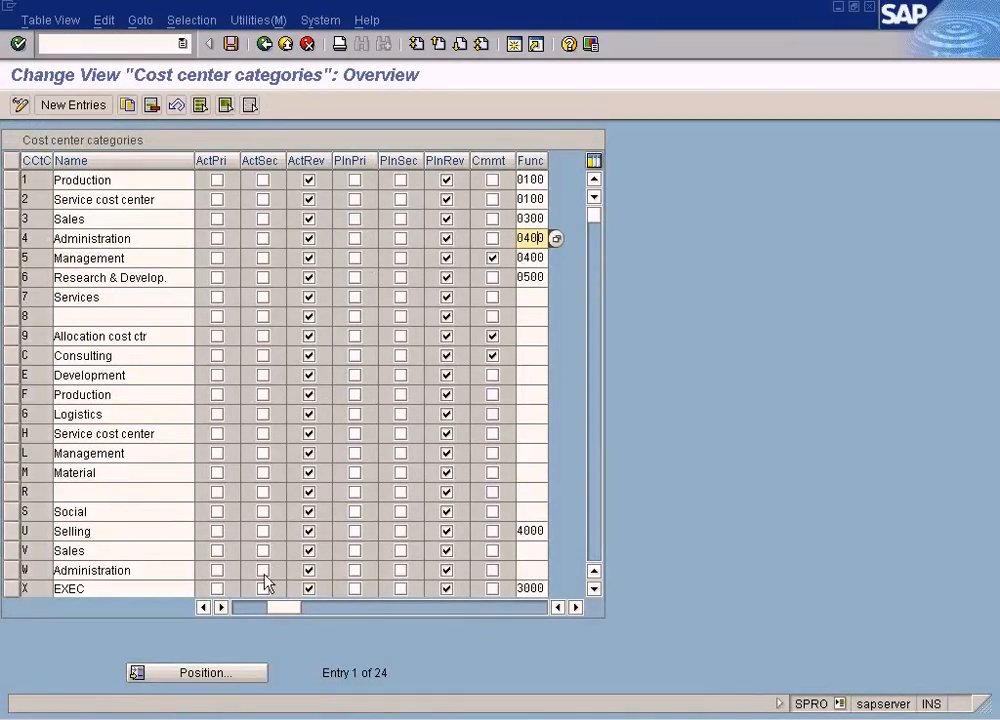
left_click(300, 712)
left_click(290, 674)
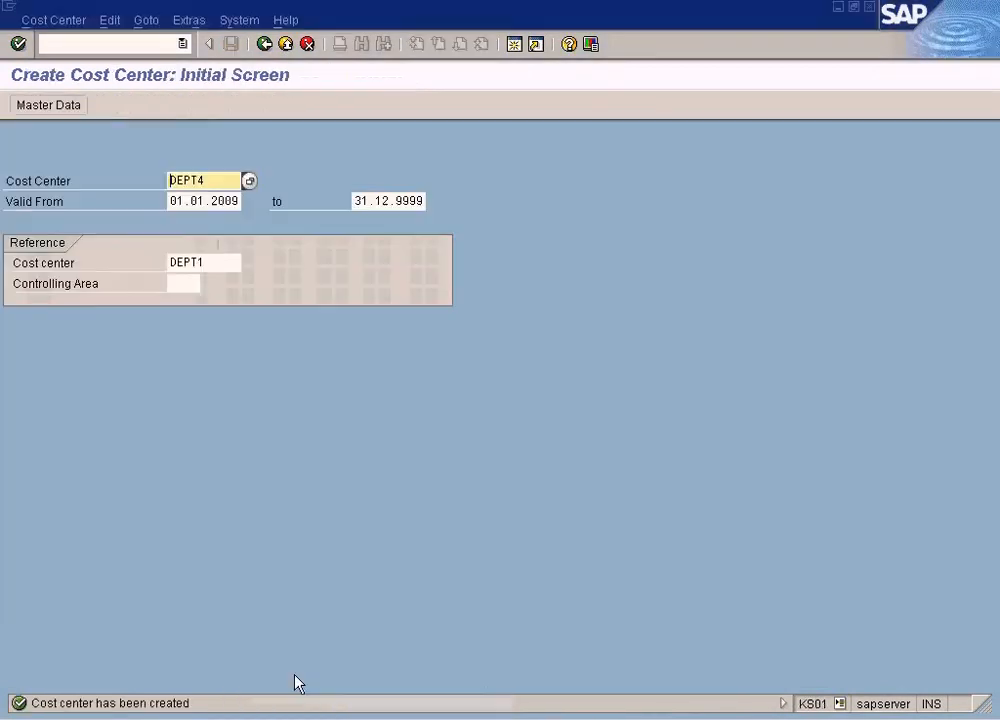
Leave cost center creation and open the creation of a cost center group in the Cost Center Accounting master data.
left_click(286, 45)
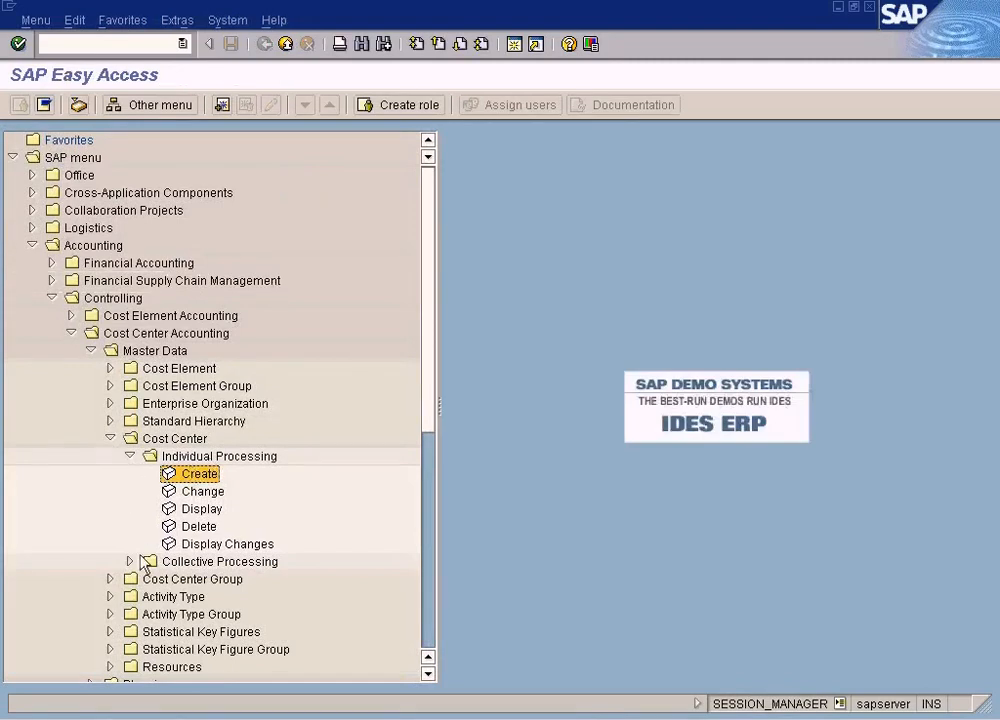
left_click(110, 579)
scroll(112, 586, "down", 2)
left_click(178, 527)
double_click(181, 529)
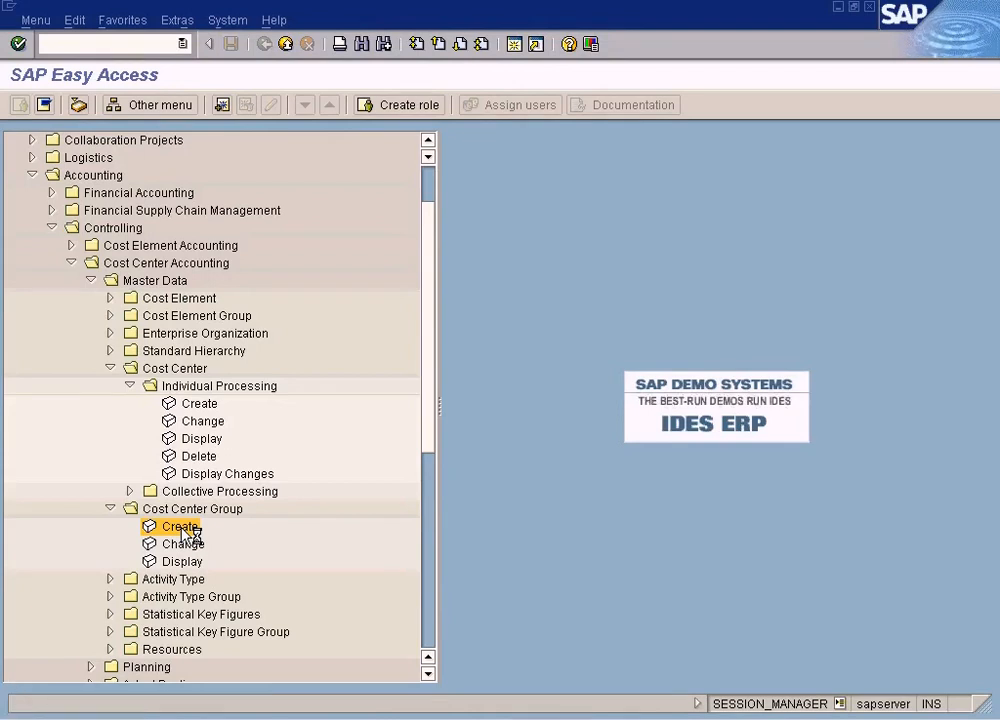
double_click(182, 527)
Start a new cost center group named Group1 and describe it as Cost center group 1.
left_click_drag(246, 182, 187, 173)
key("BackSpace")
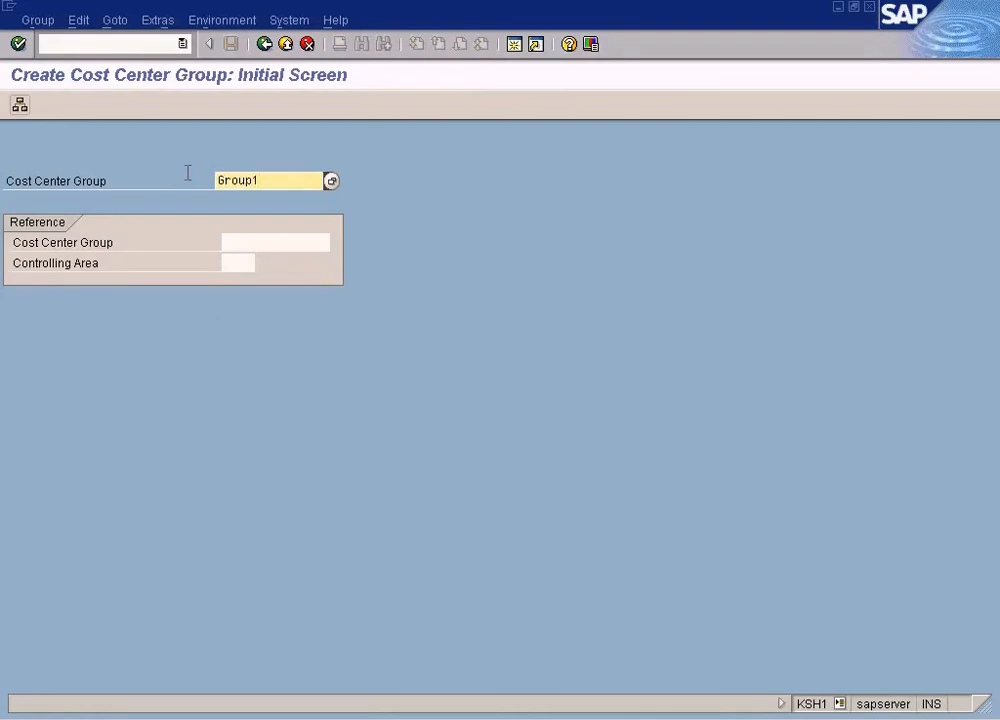
key("Return")
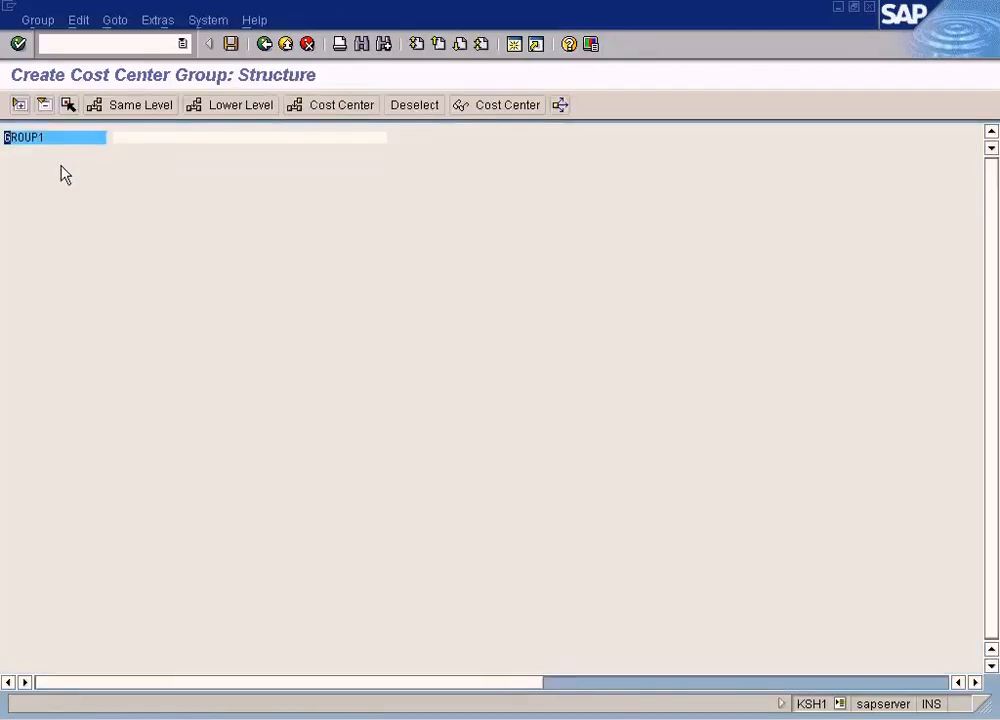
left_click(143, 141)
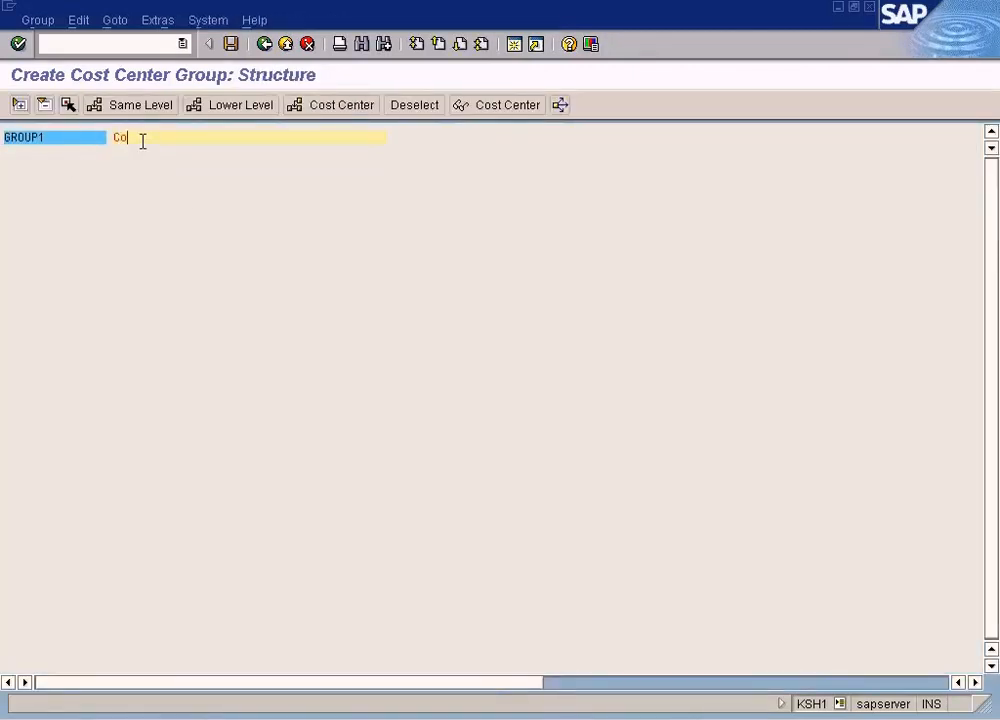
type("Cost center group 1")
Insert the existing cost center group SUN one level below GROUP1 and expand it.
left_click(248, 108)
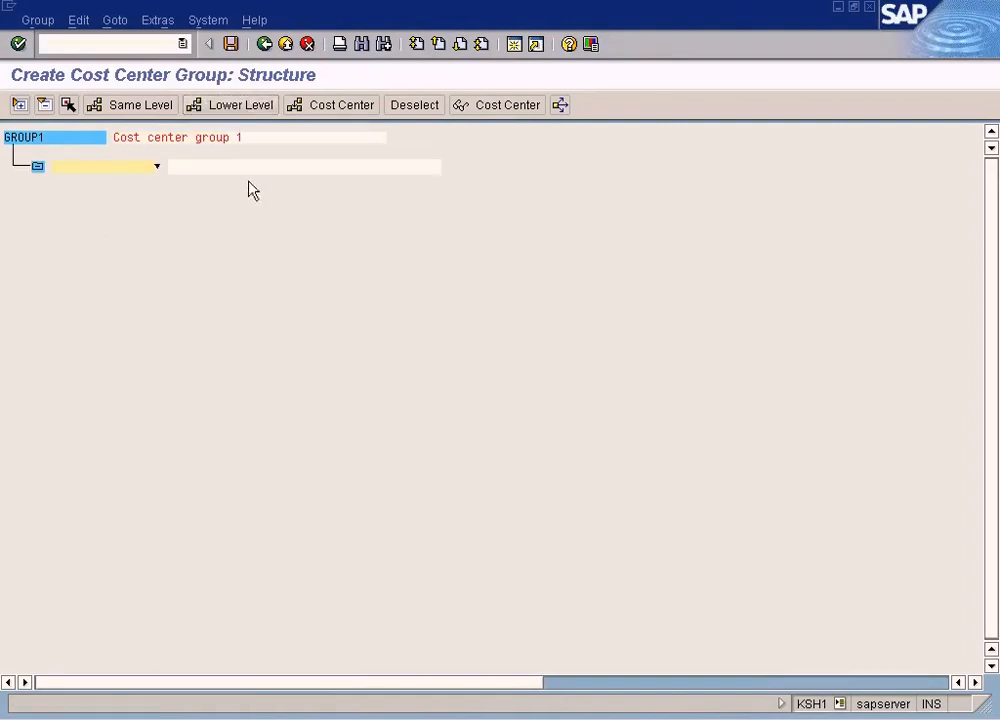
left_click(157, 167)
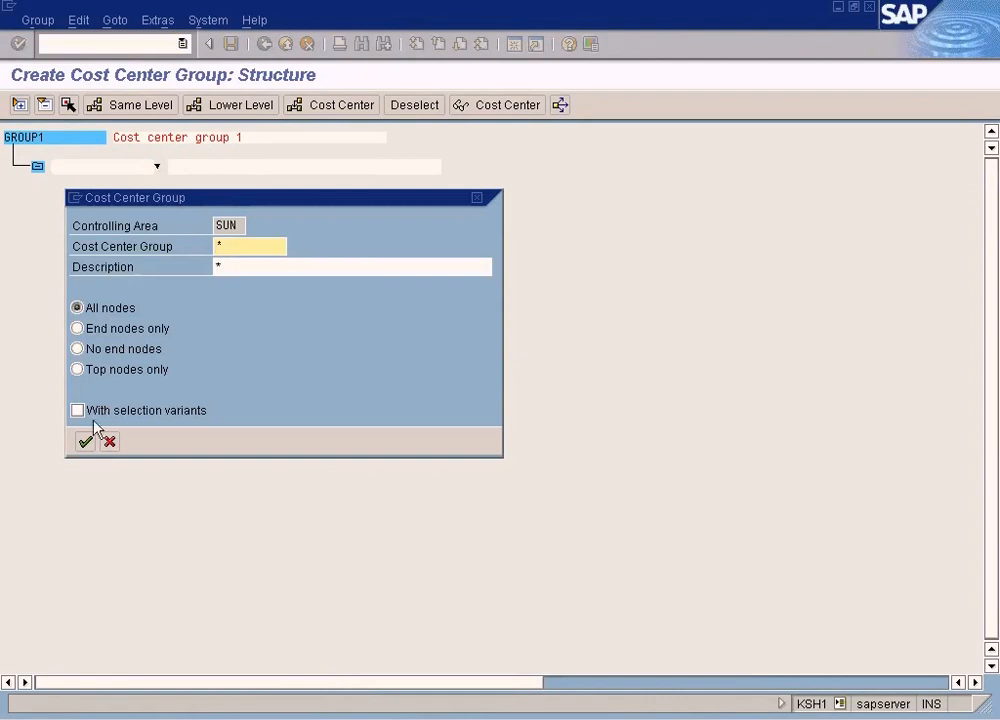
left_click(84, 441)
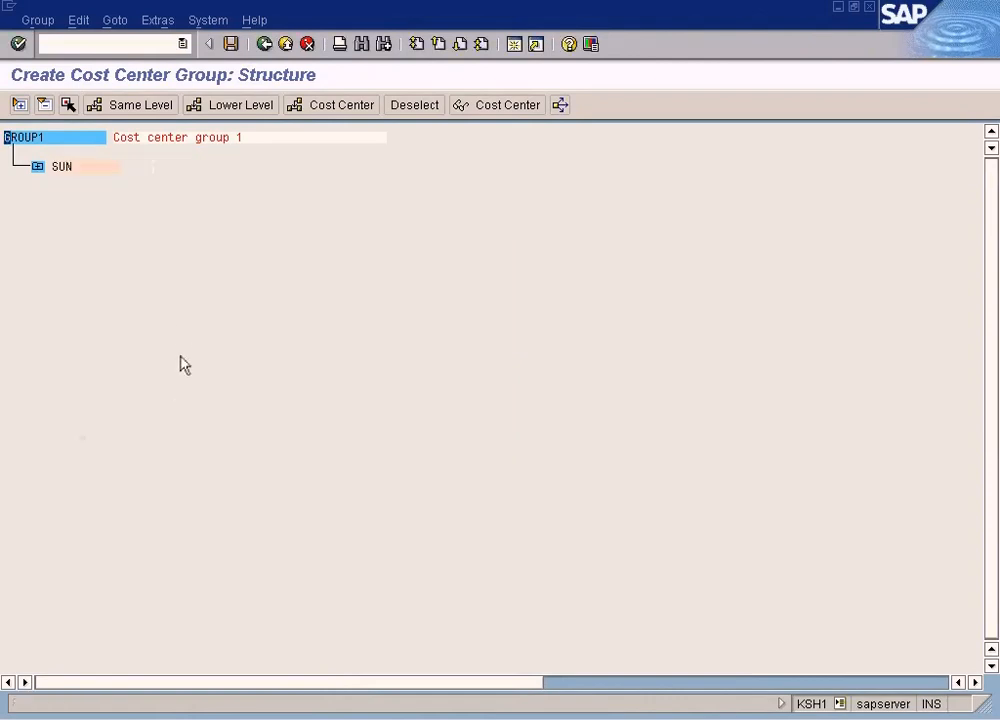
left_click(38, 167)
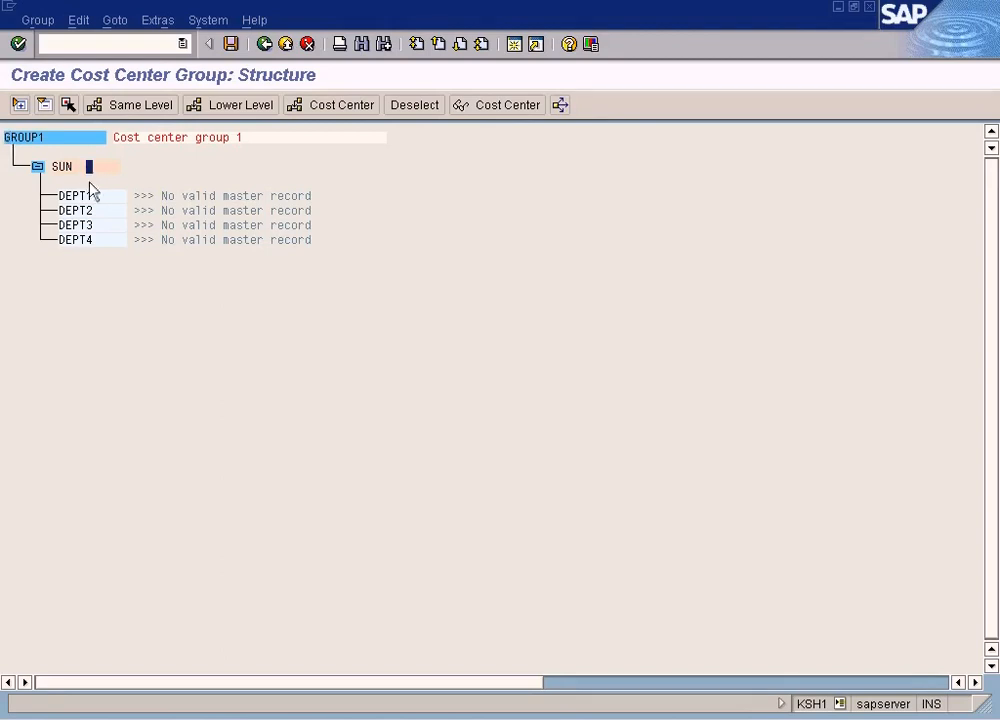
Remove the SUN node from the GROUP1 hierarchy without deleting the group itself.
left_click(58, 166)
left_click(68, 104)
left_click(20, 105)
left_click(251, 369)
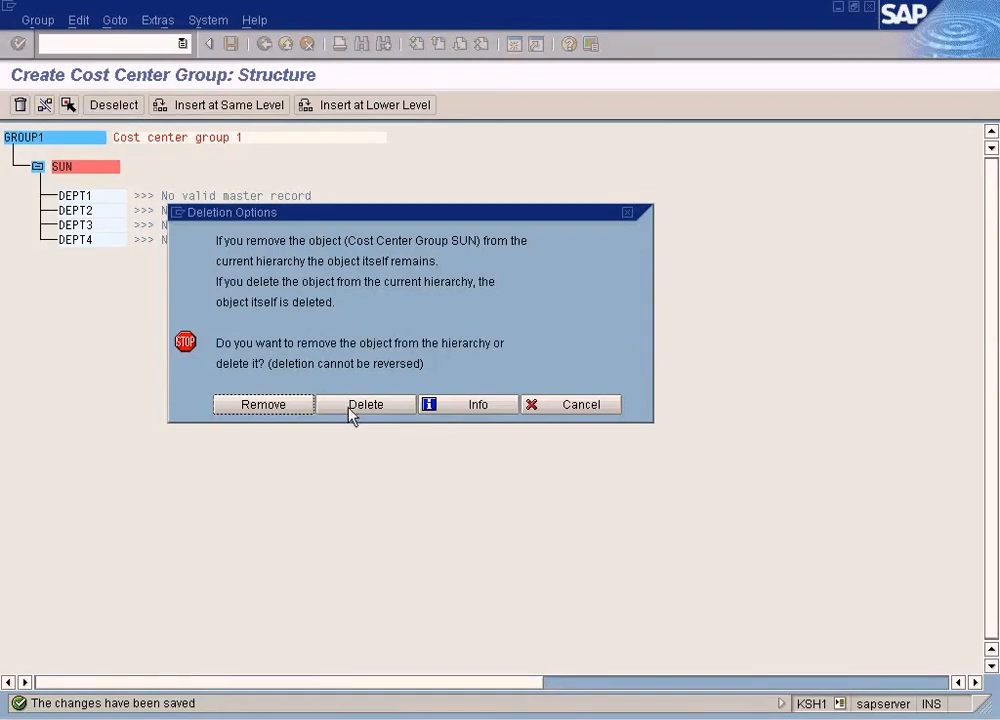
left_click(263, 405)
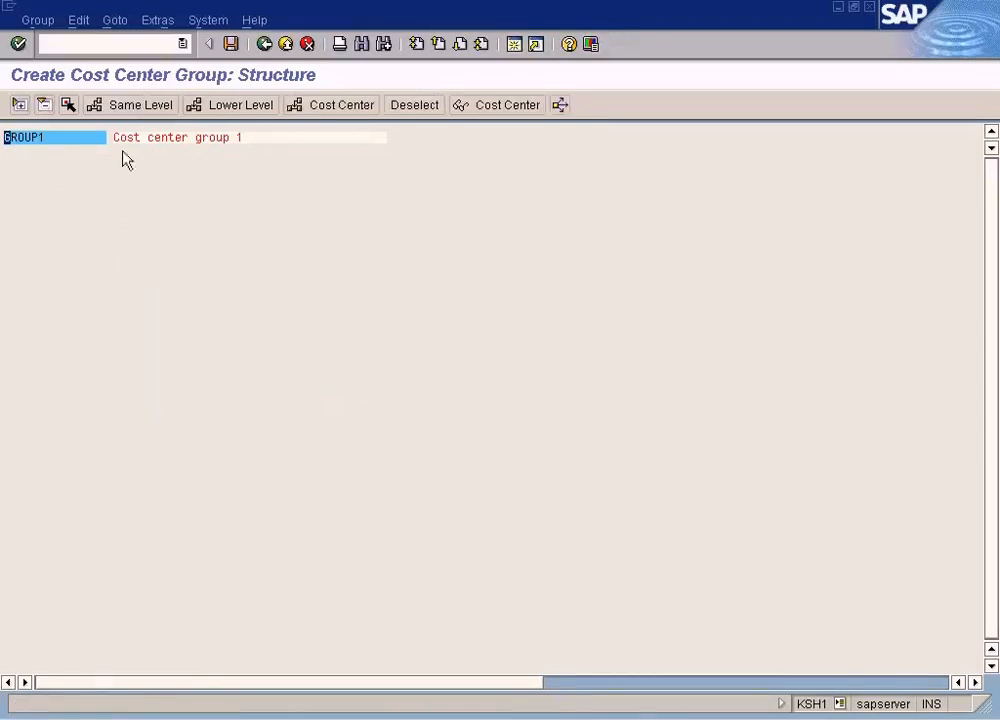
Add a lower-level group Subgroup1 under GROUP1 with the description Subgroup1.
left_click(257, 106)
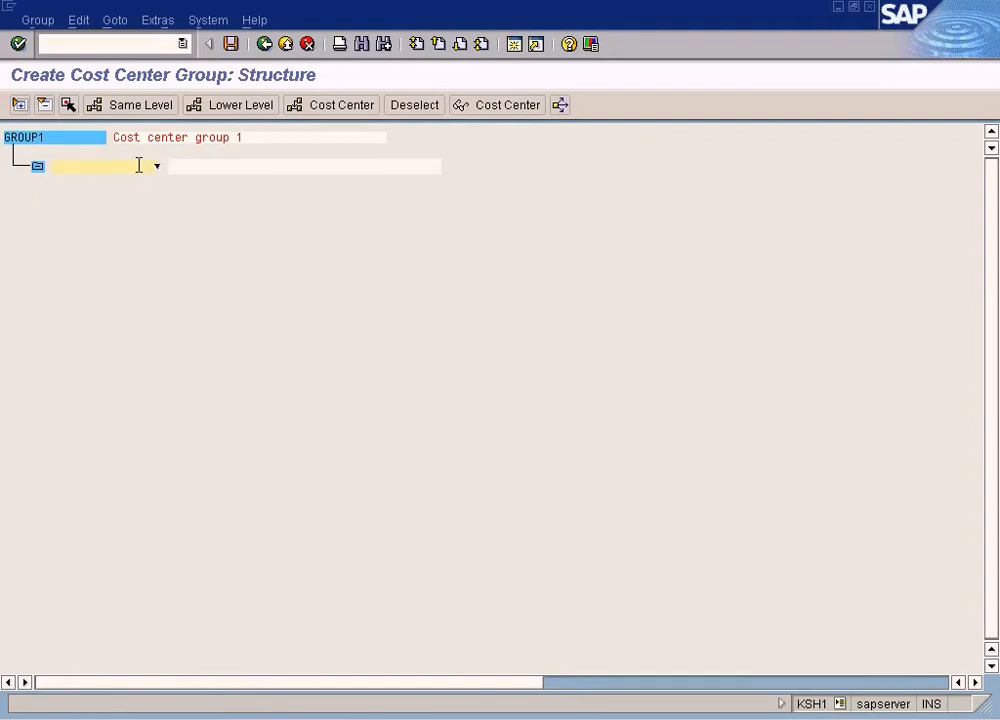
type("Subgroup1")
key("Tab")
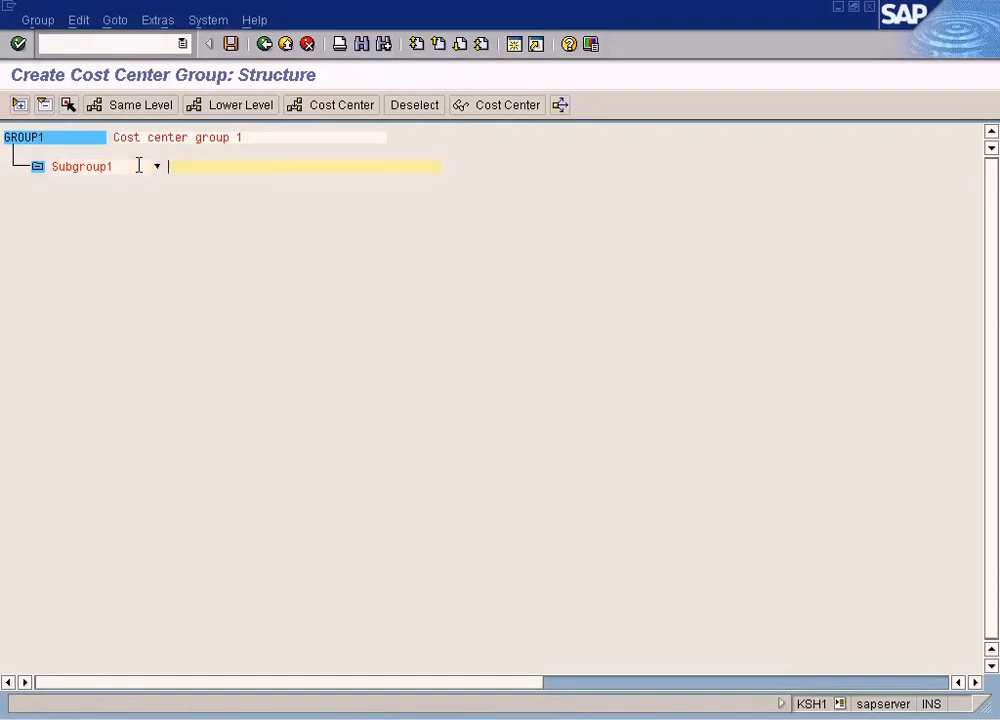
type("Subgroup1")
Assign the cost center interval DEPT1 to DEPT2 to SUBGROUP1.
left_click(333, 107)
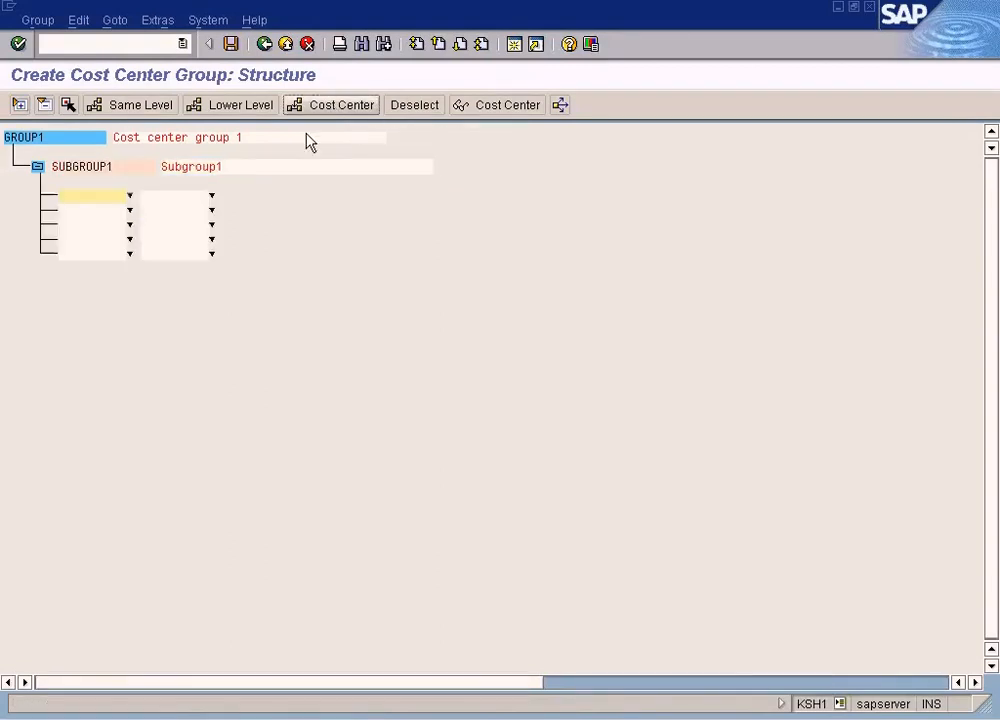
left_click(129, 196)
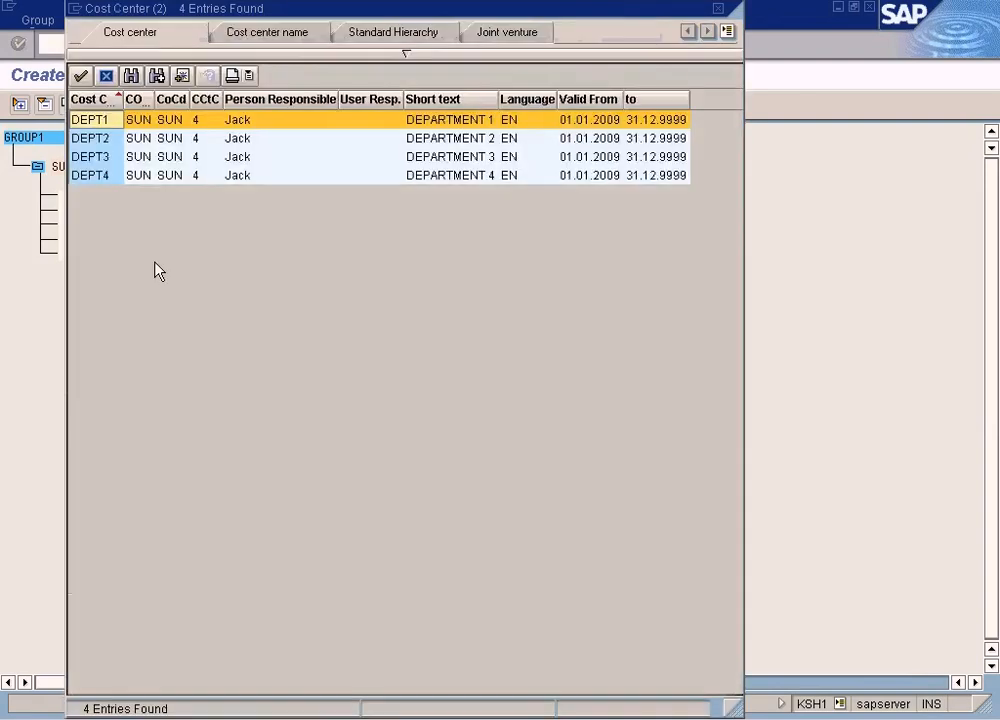
double_click(103, 119)
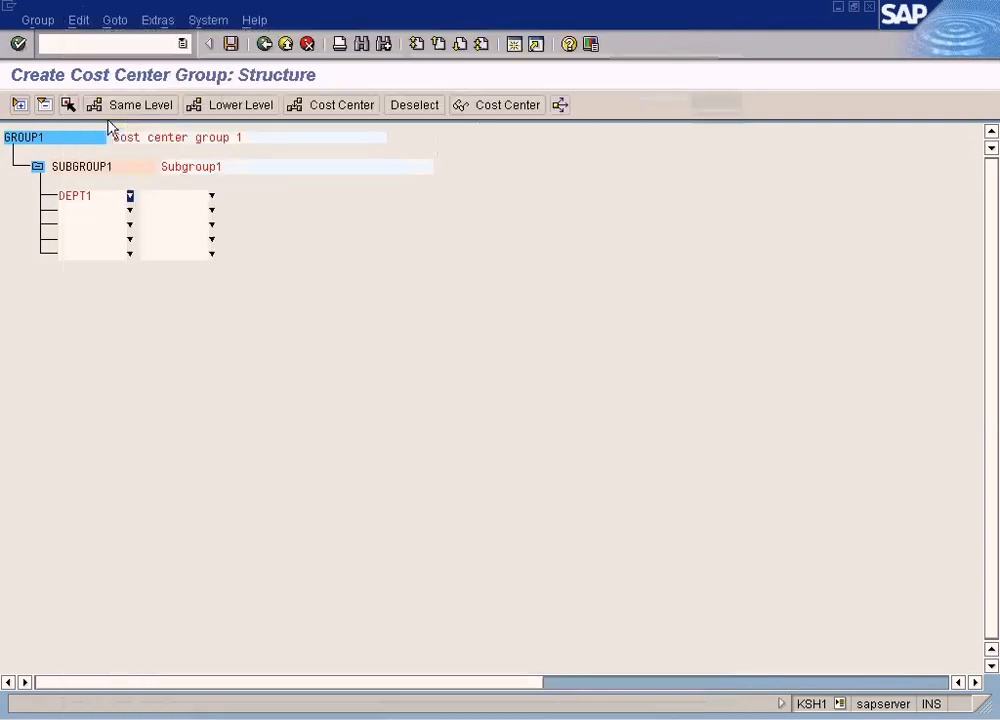
left_click(167, 198)
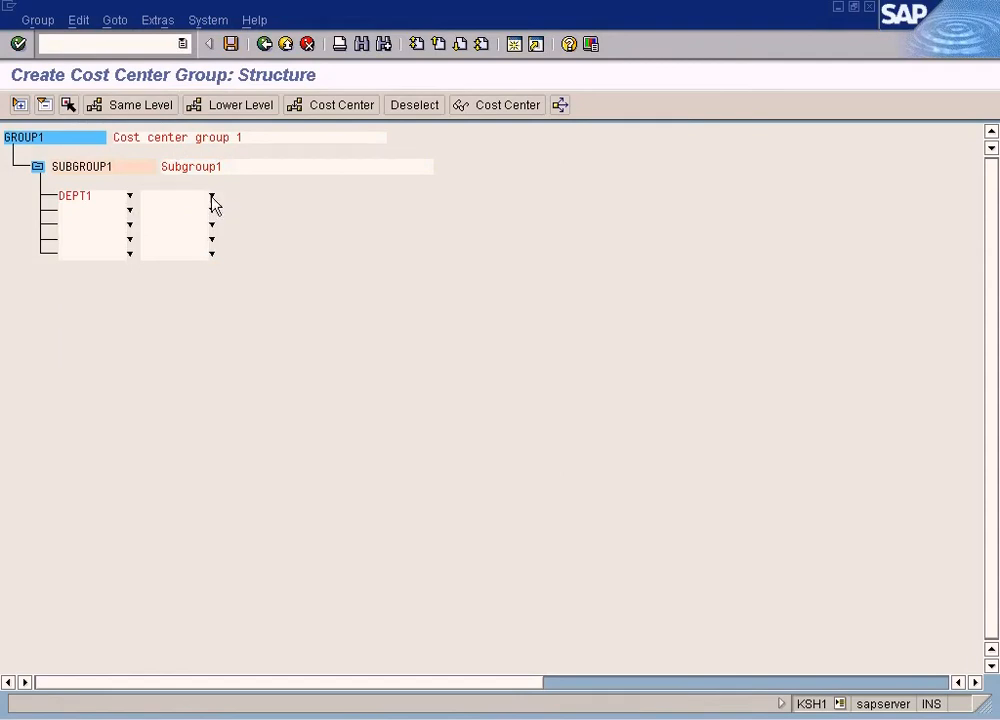
left_click(212, 199)
left_click(104, 505)
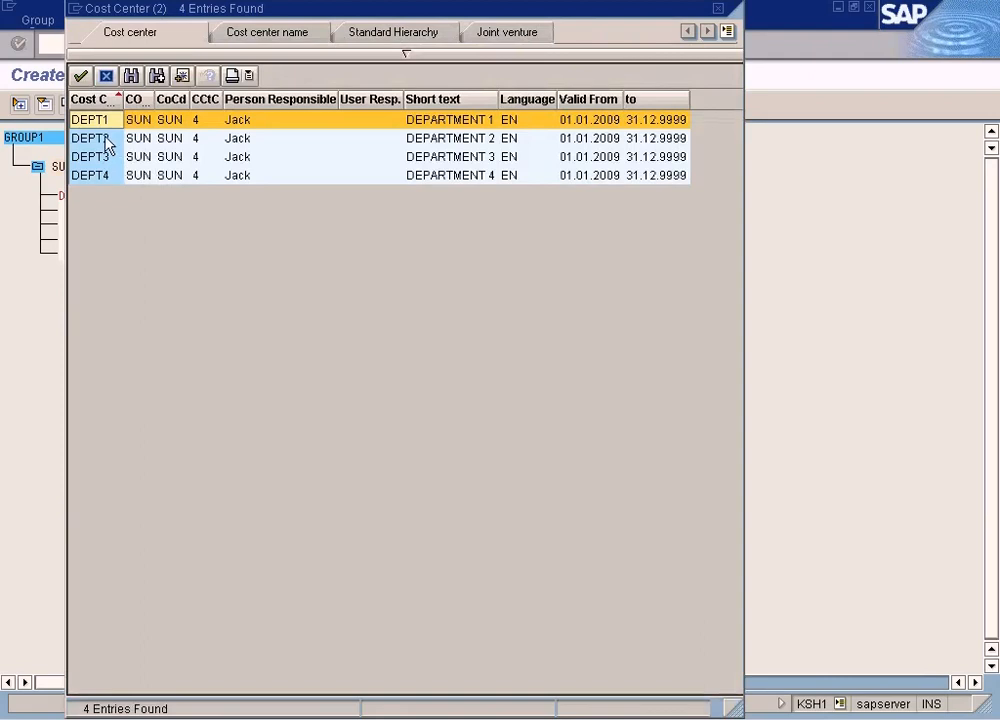
double_click(103, 141)
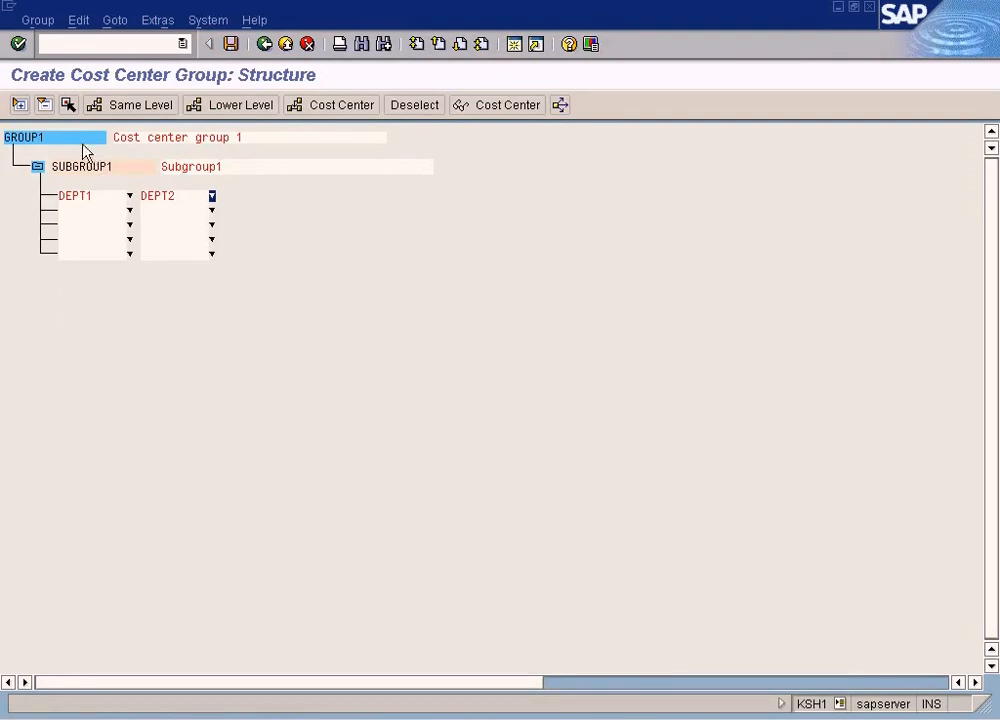
Add Subgroup2 at the same level as SUBGROUP1, with the description Subgroup2.
left_click(83, 170)
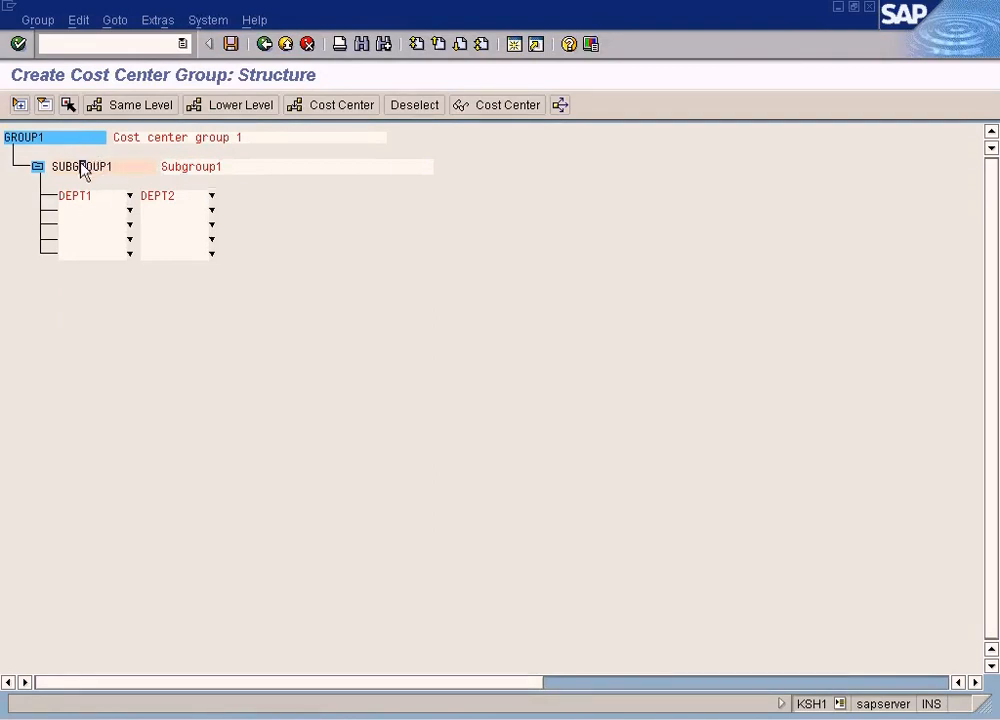
left_click(146, 107)
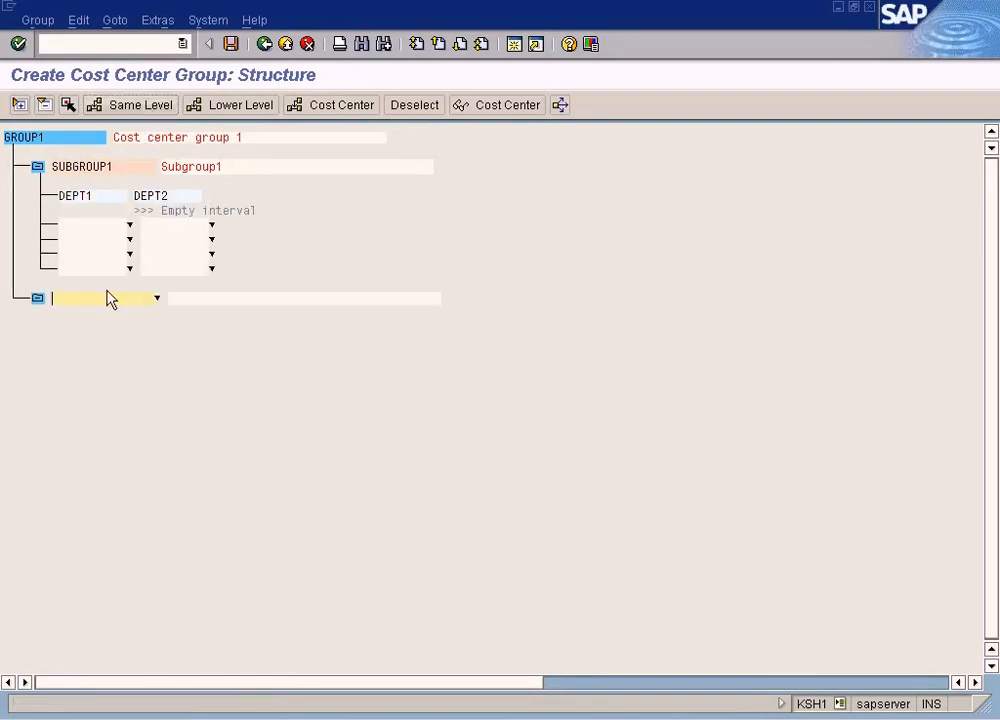
type("Subgroup")
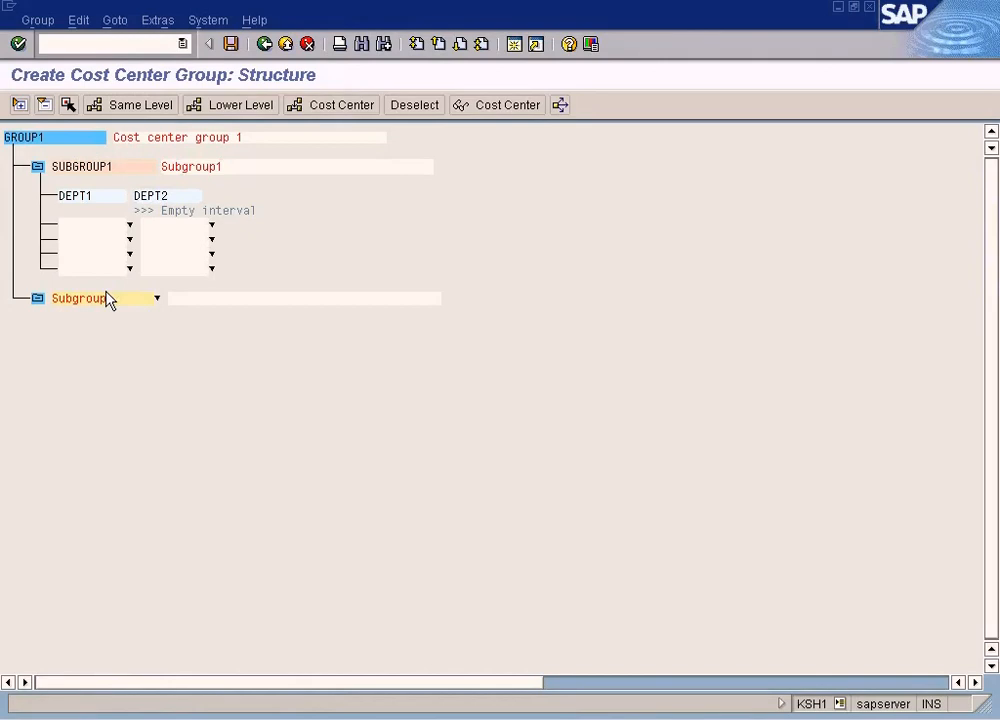
key("Tab")
type("Subgrou")
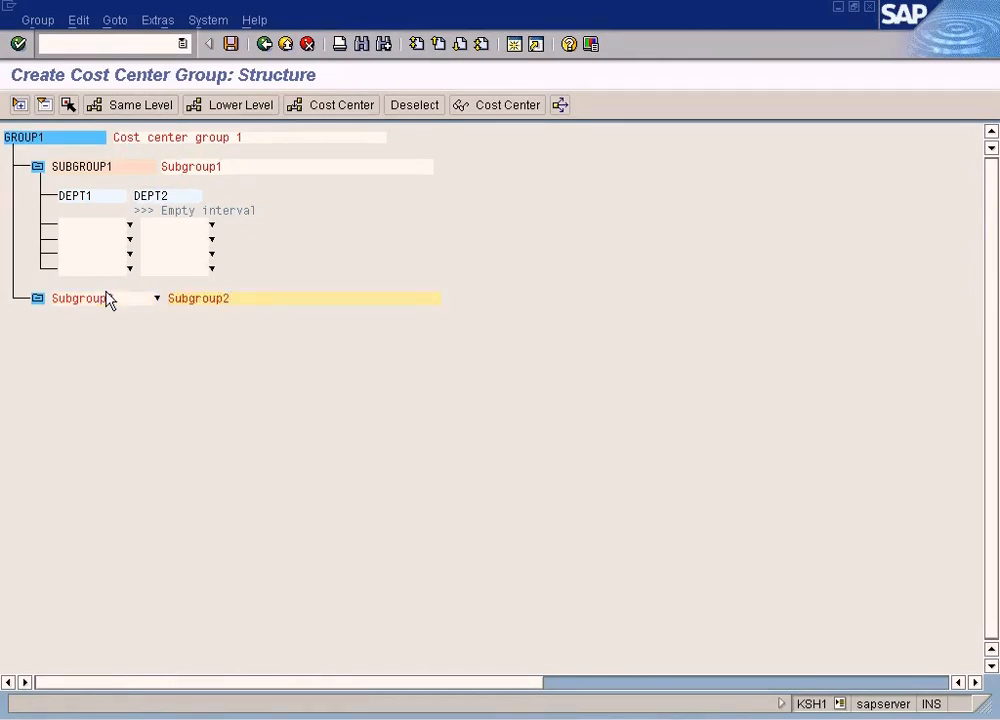
left_click(98, 302)
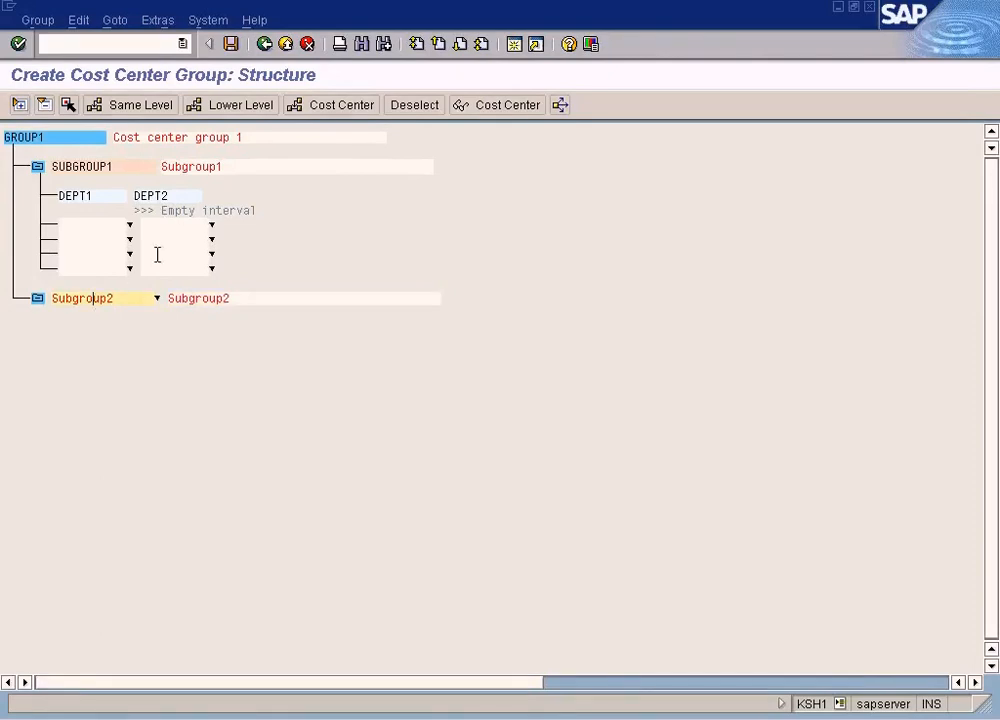
Assign the cost center interval DEPT3 to DEPT4 to SUBGROUP2.
left_click(341, 116)
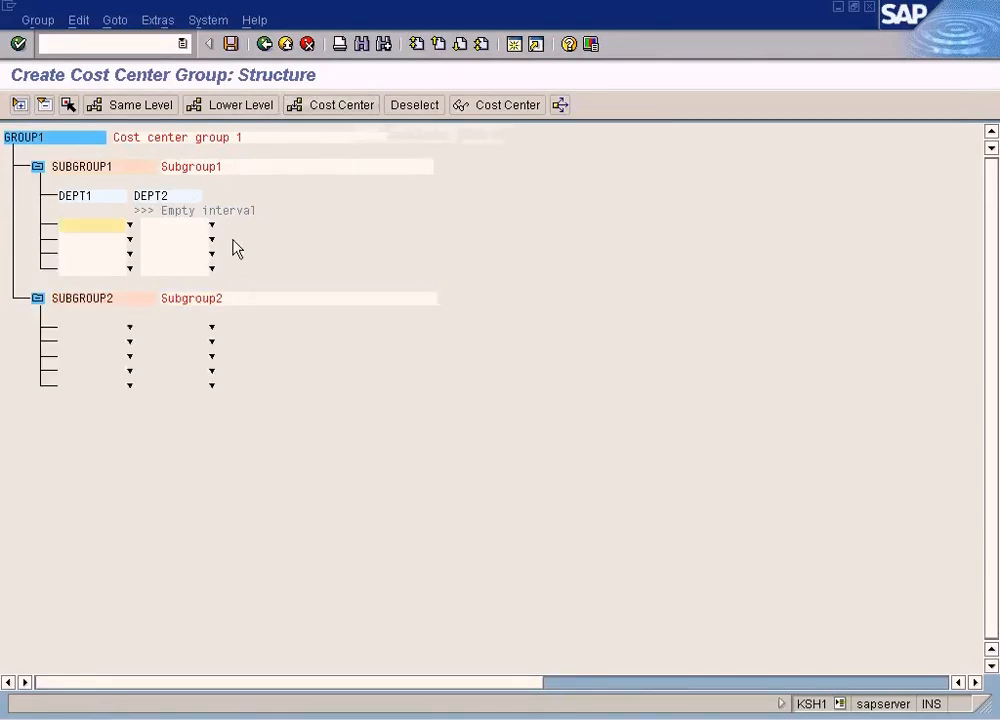
left_click(130, 341)
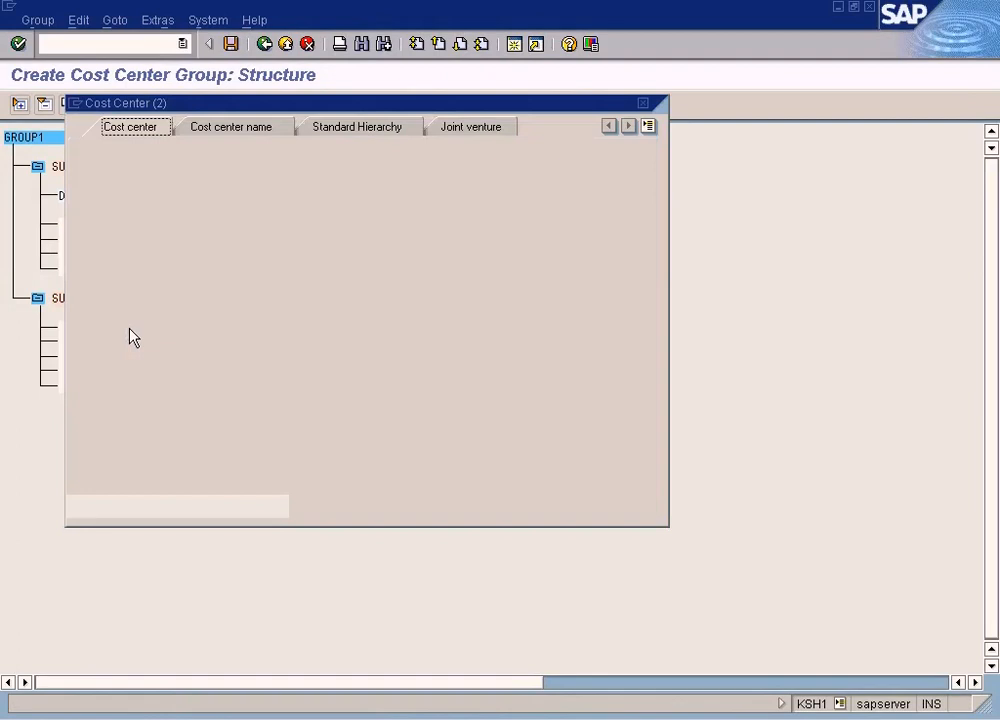
left_click(82, 505)
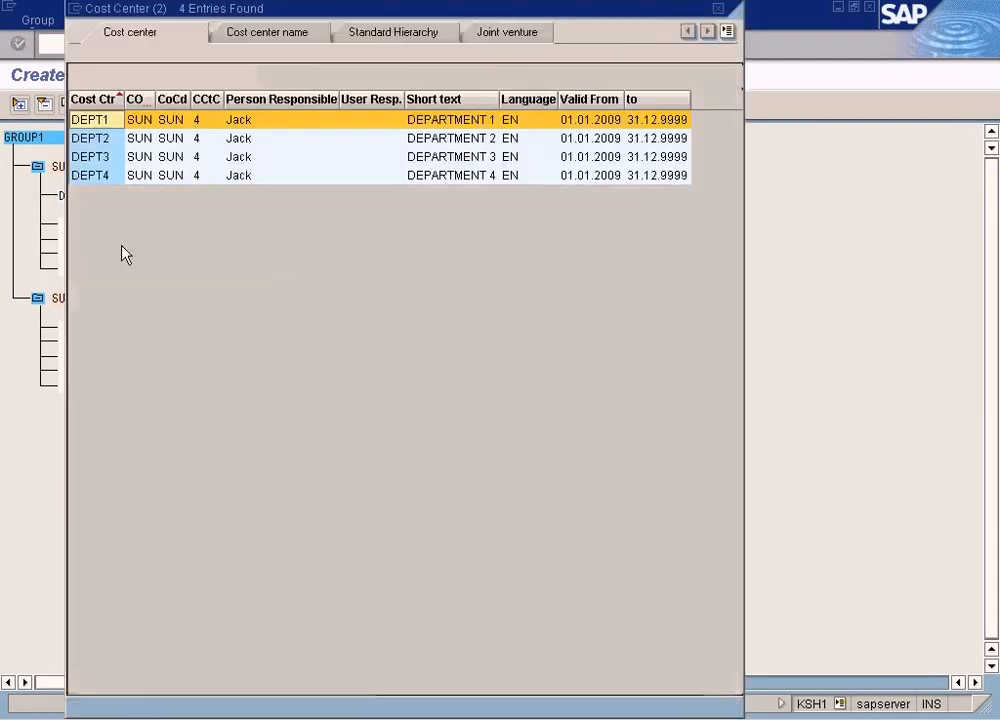
double_click(95, 157)
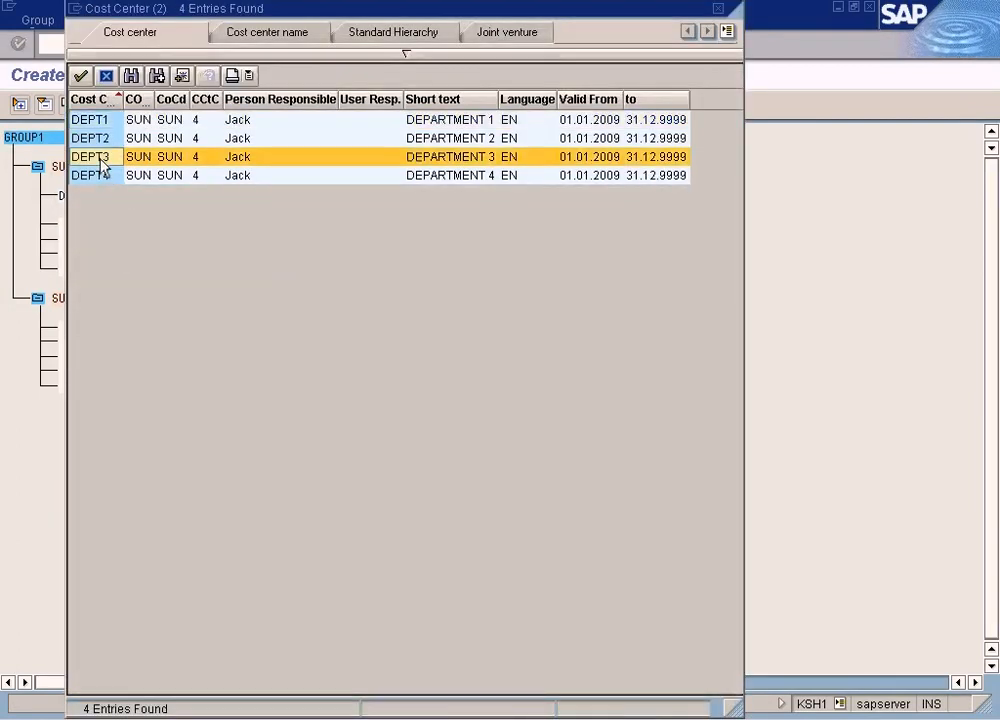
left_click(164, 325)
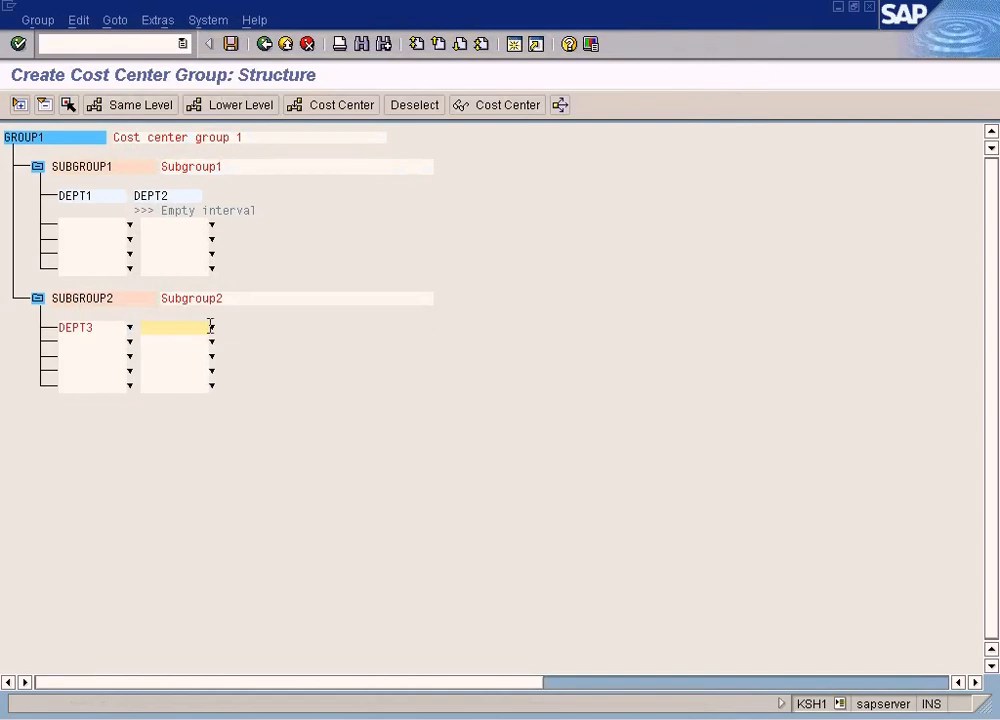
left_click(211, 328)
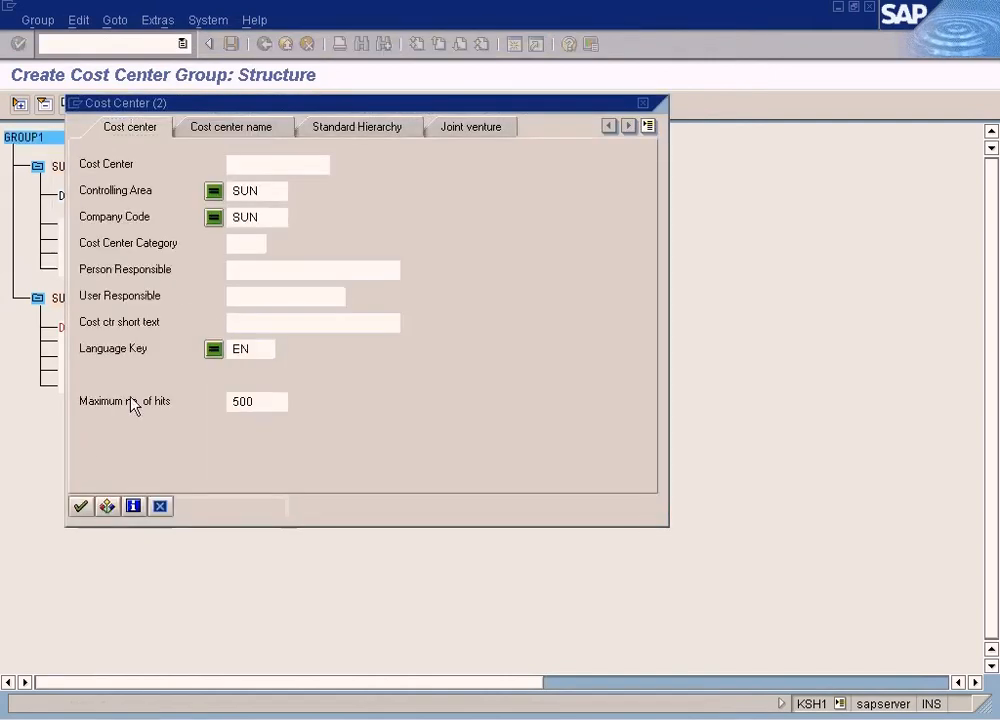
left_click(80, 507)
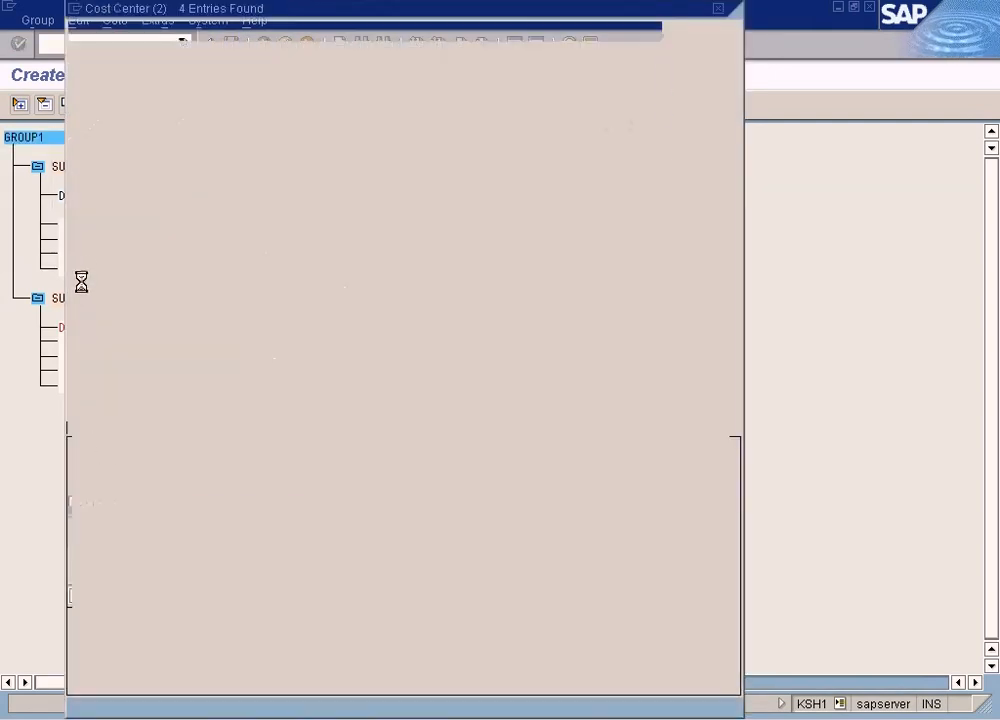
double_click(105, 176)
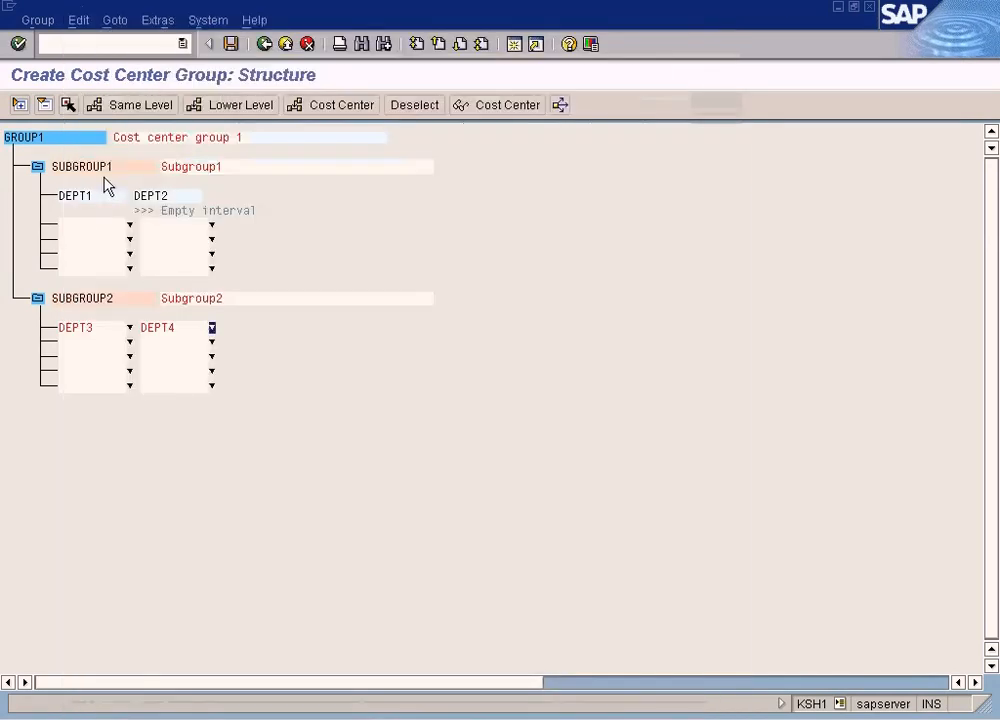
Move DEPT4 out of the interval into its own row below DEPT3 in SUBGROUP2 and save the group.
left_click_drag(182, 331, 134, 327)
key("ctrl+x")
left_click(96, 341)
key("ctrl+v")
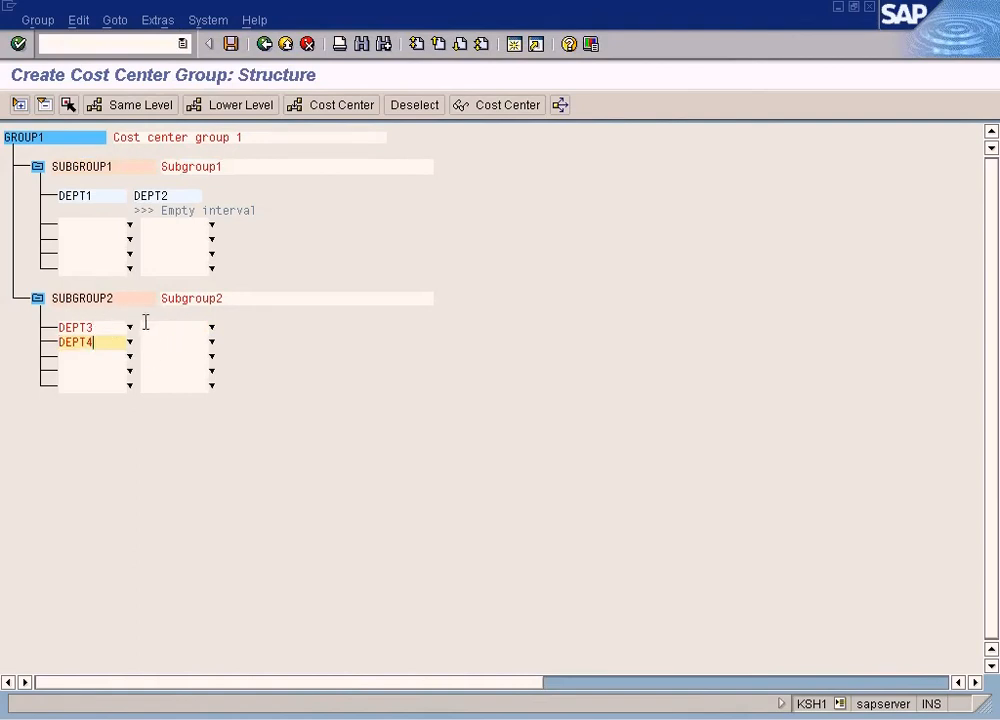
left_click(142, 326)
left_click(127, 328)
left_click(172, 330)
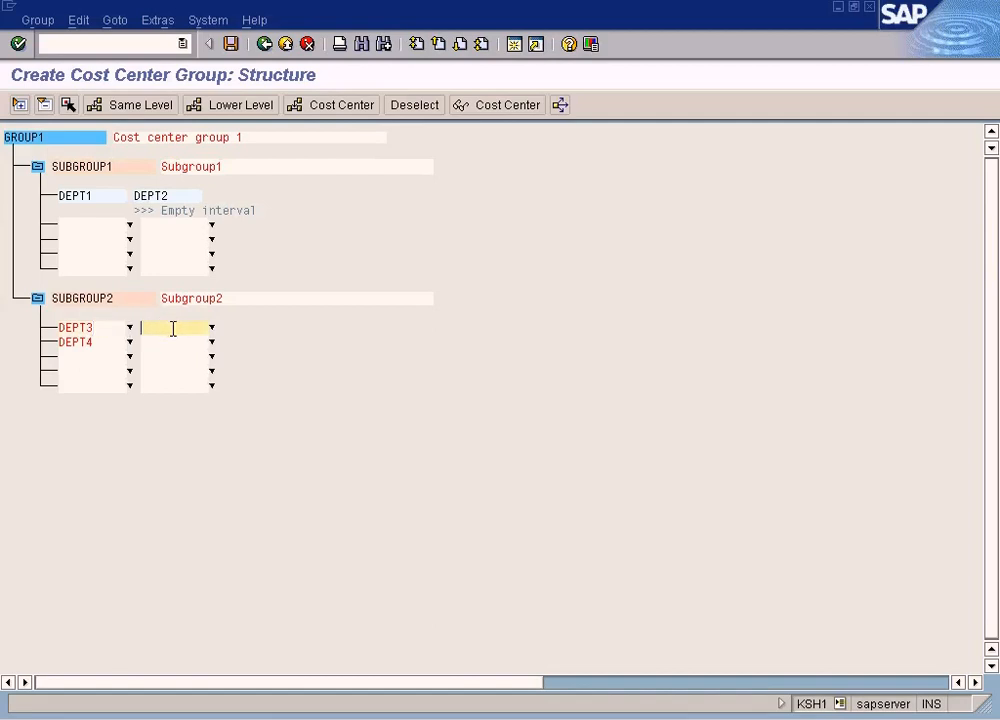
left_click(98, 343)
left_click(99, 328)
left_click(99, 341)
left_click(99, 329)
left_click(98, 343)
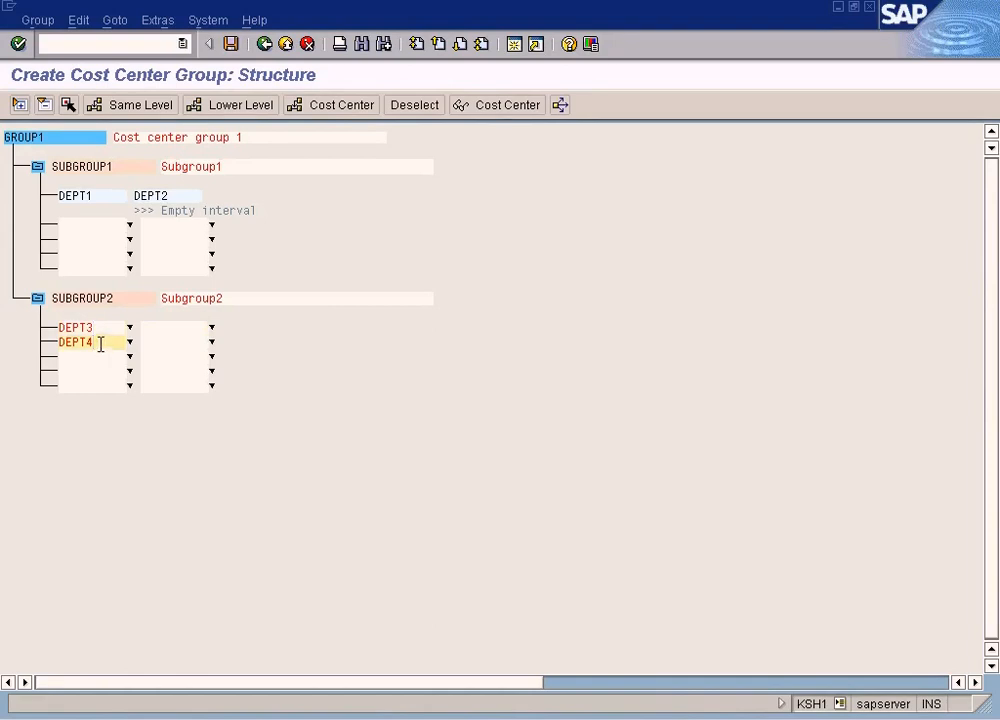
left_click(231, 44)
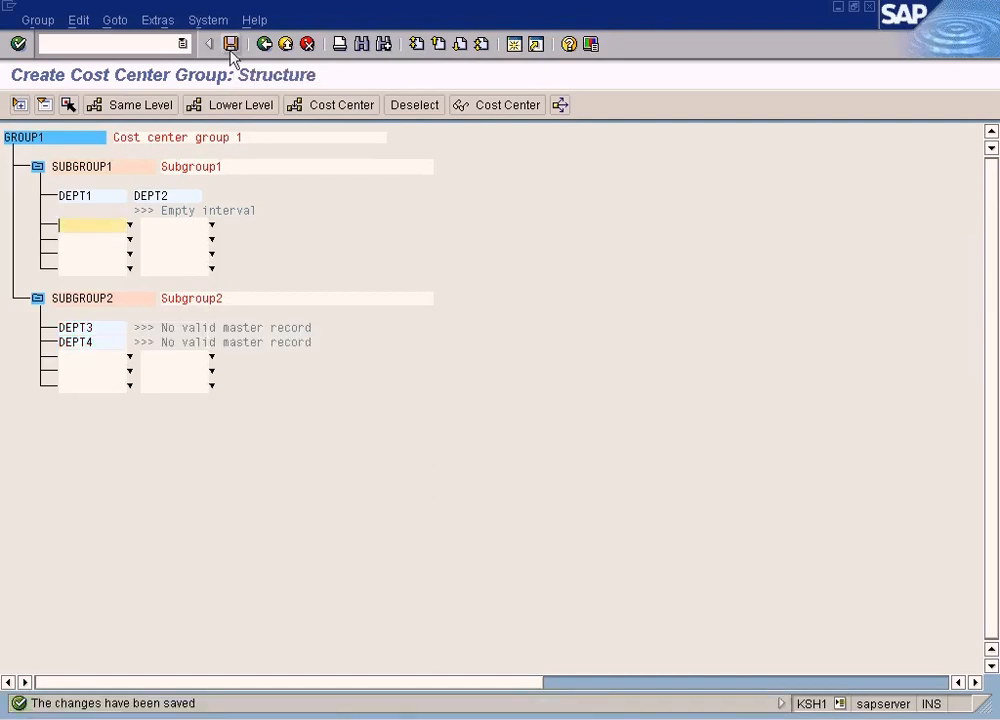
Try to open the master records of cost centers DEPT2 and DEPT3 from the GROUP1 structure.
double_click(190, 196)
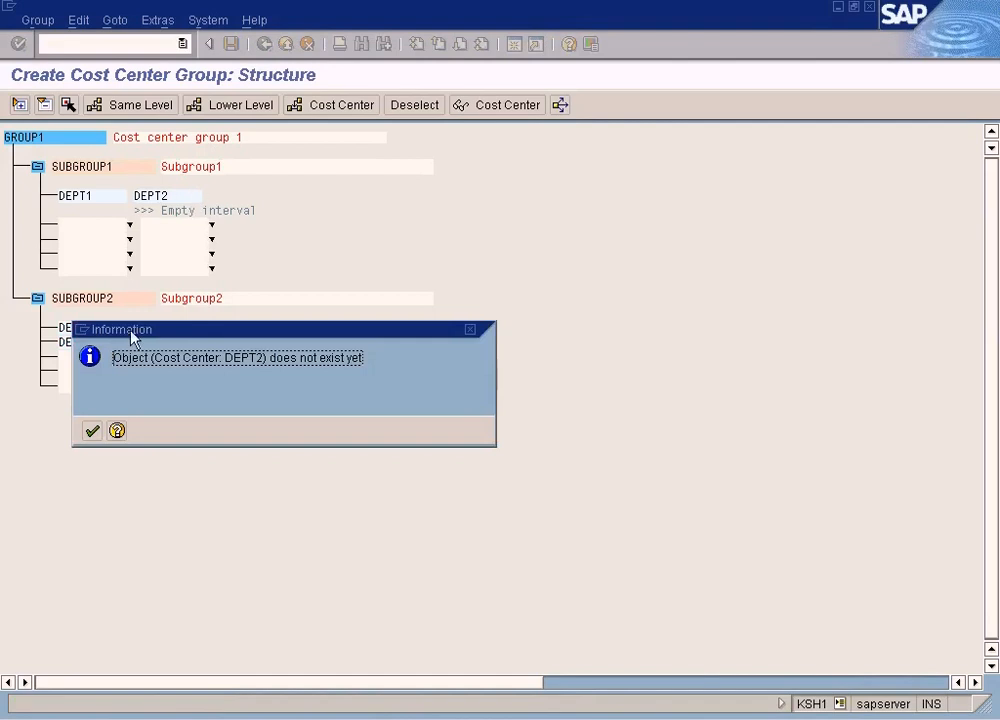
left_click(91, 431)
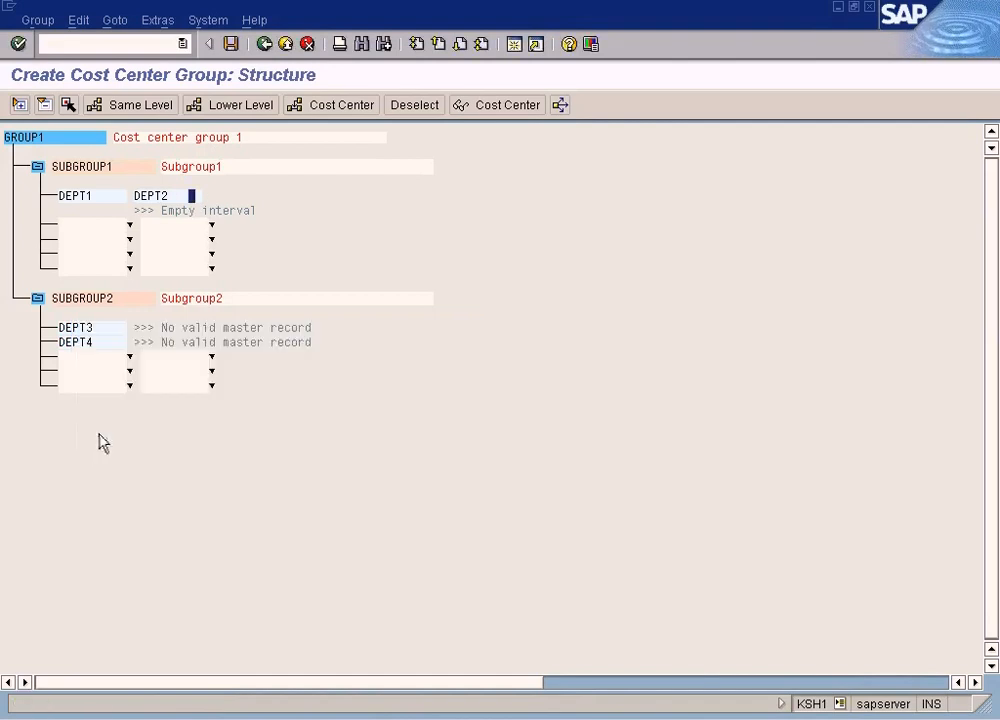
double_click(100, 333)
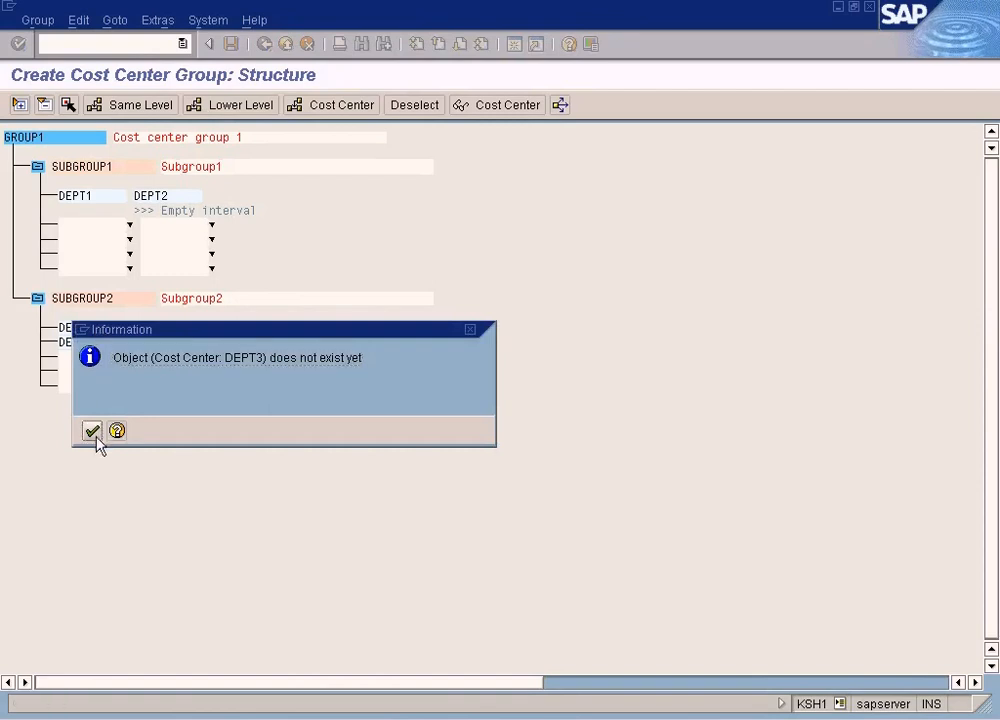
left_click(91, 431)
left_click_drag(92, 320, 157, 314)
left_click(492, 107)
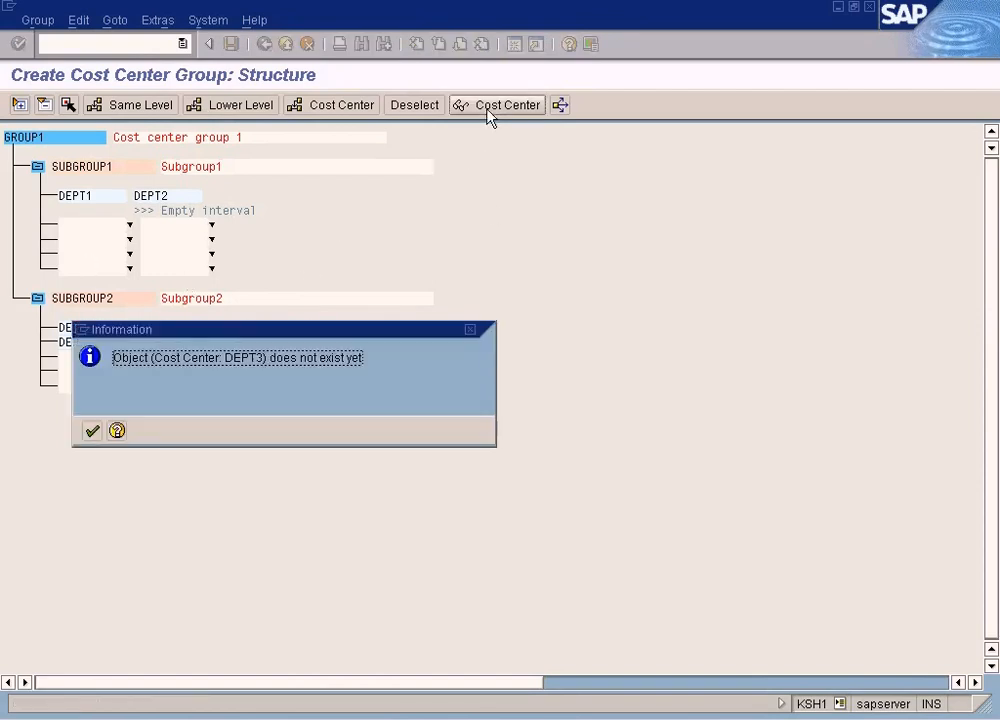
left_click(92, 431)
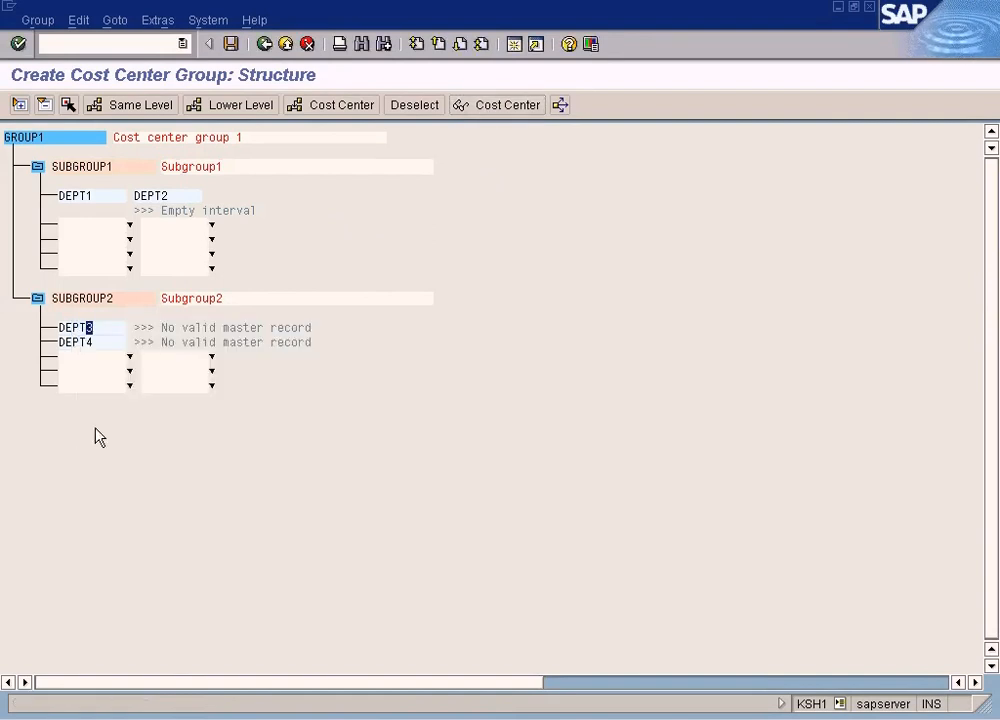
left_click(90, 357)
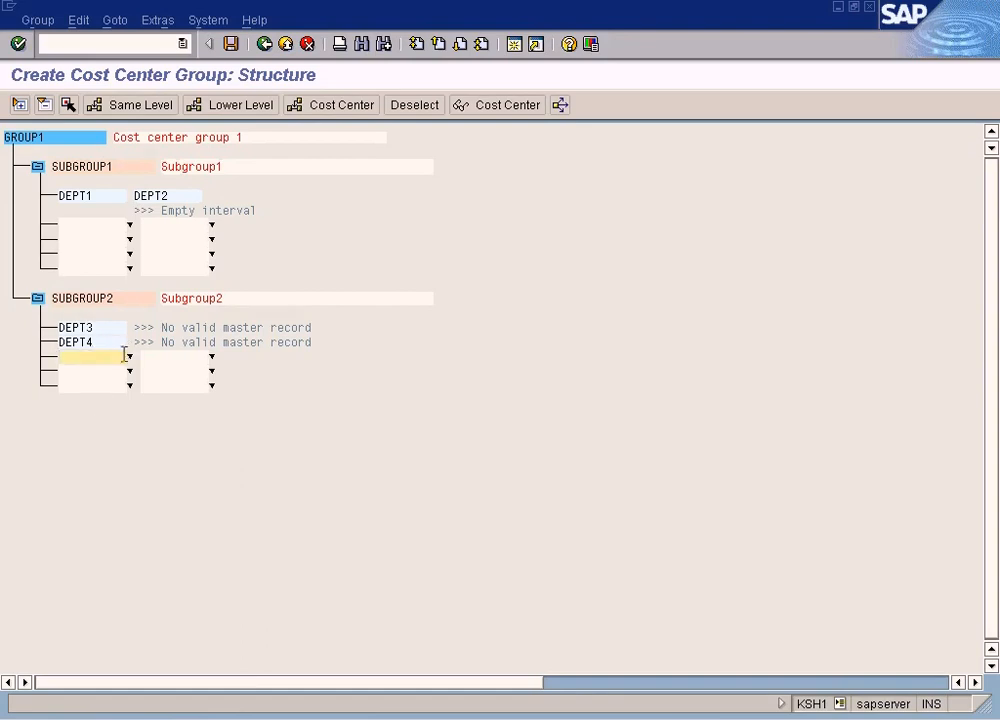
left_click(129, 357)
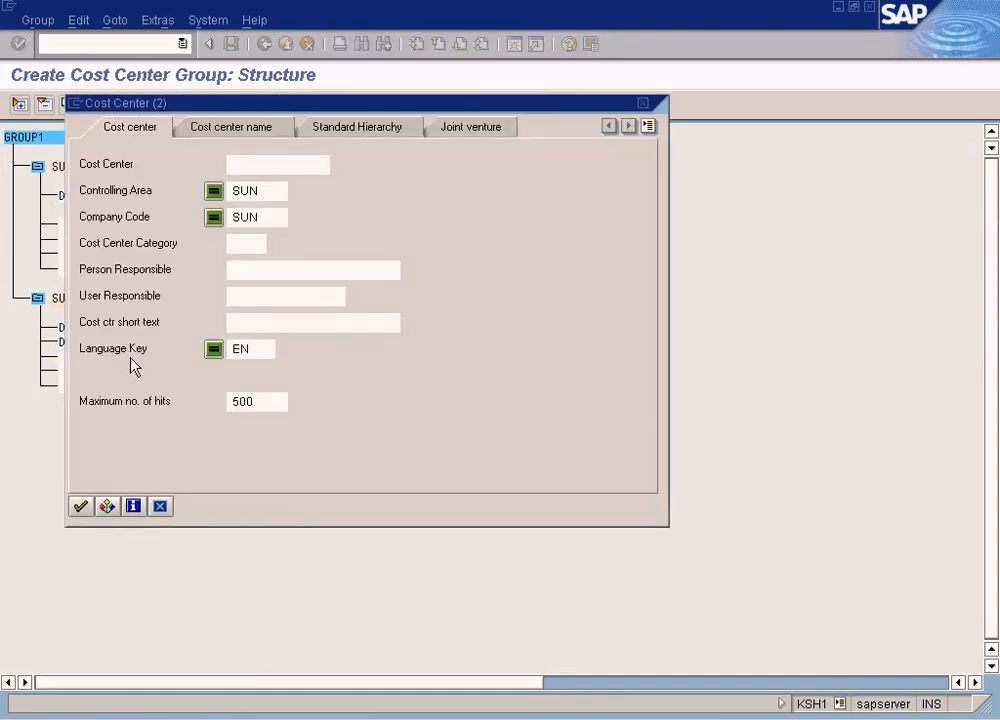
left_click(81, 507)
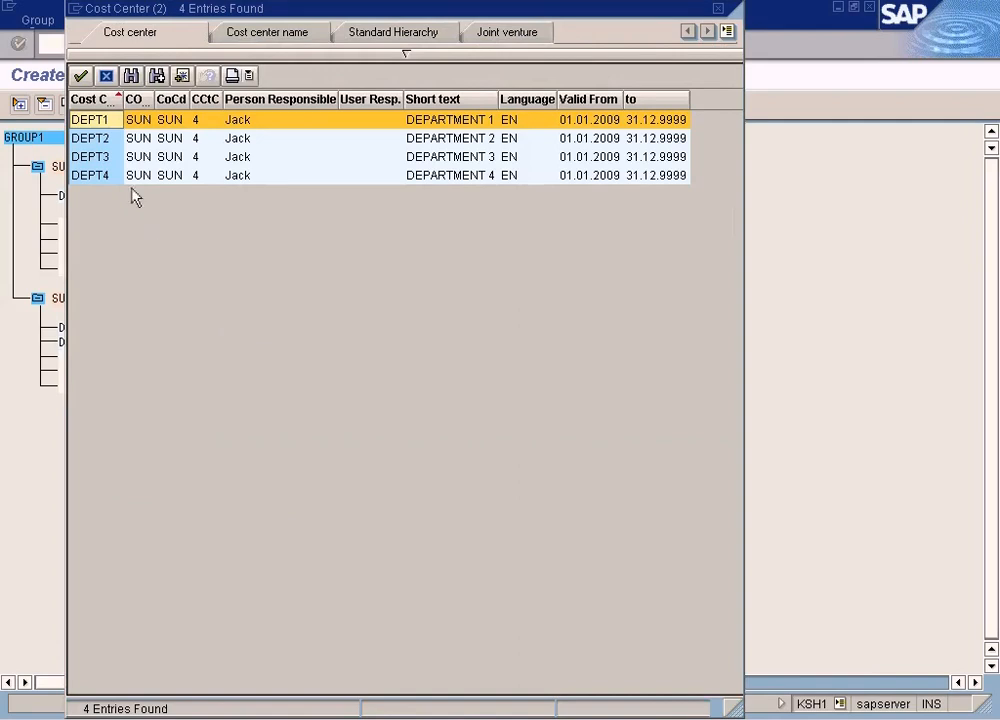
double_click(112, 157)
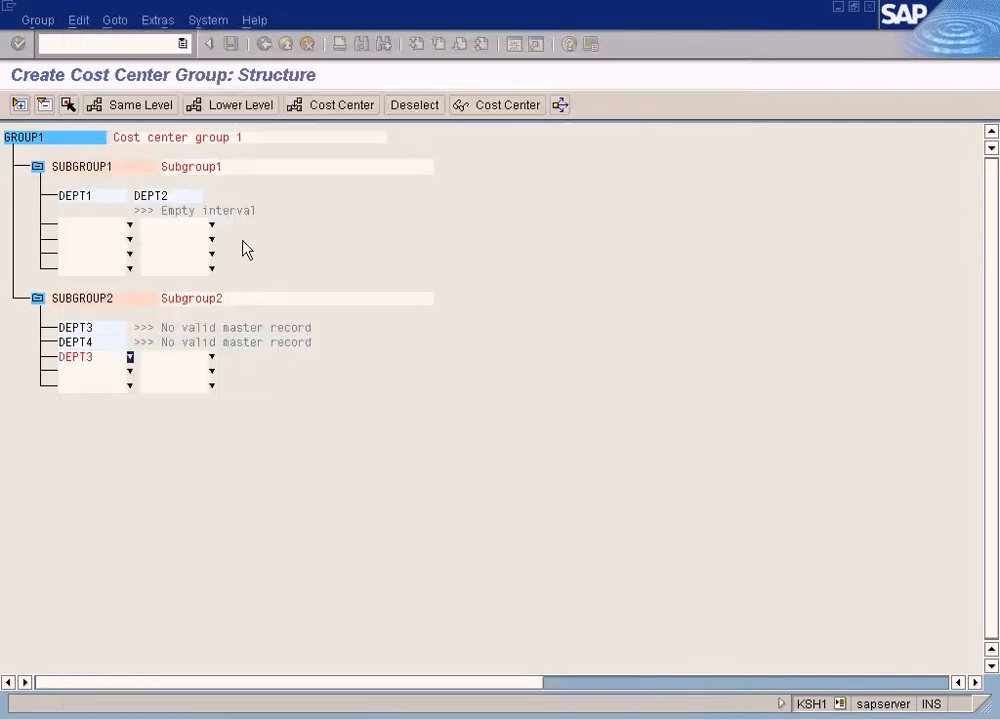
left_click_drag(105, 356, 34, 350)
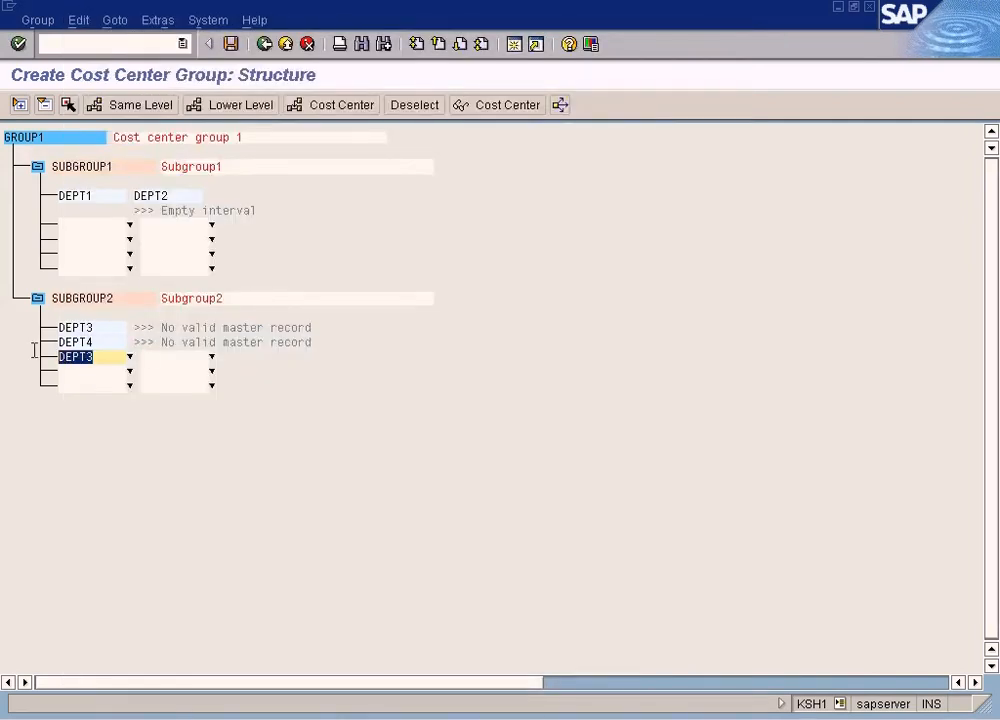
key("Delete")
Save the GROUP1 structure and switch to displaying the structure of cost center group SUN.
left_click(231, 44)
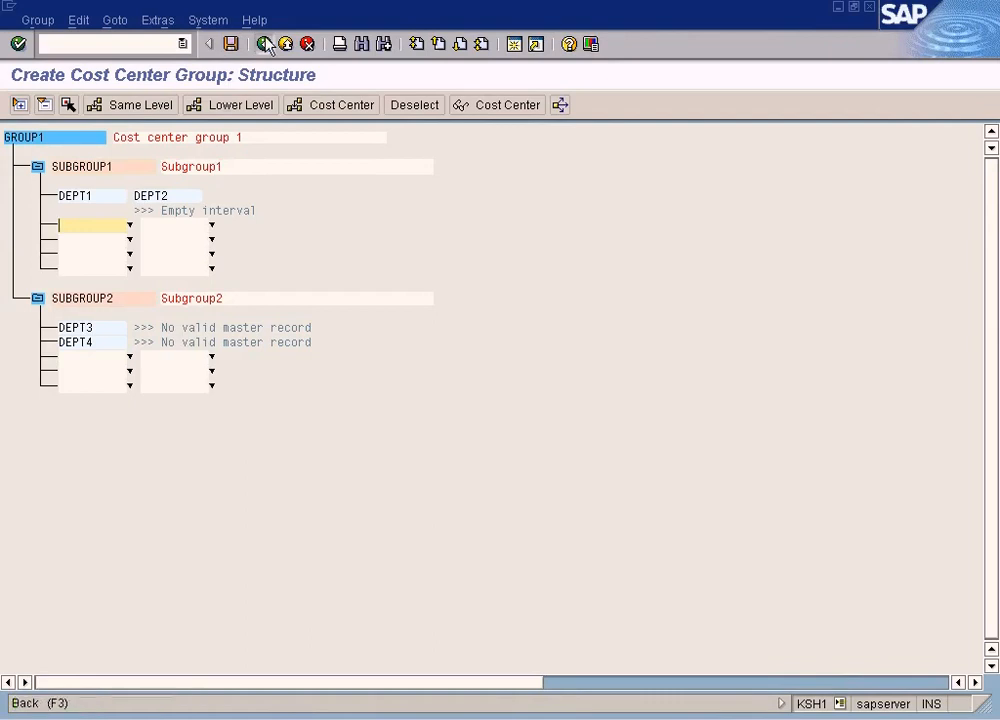
left_click(265, 44)
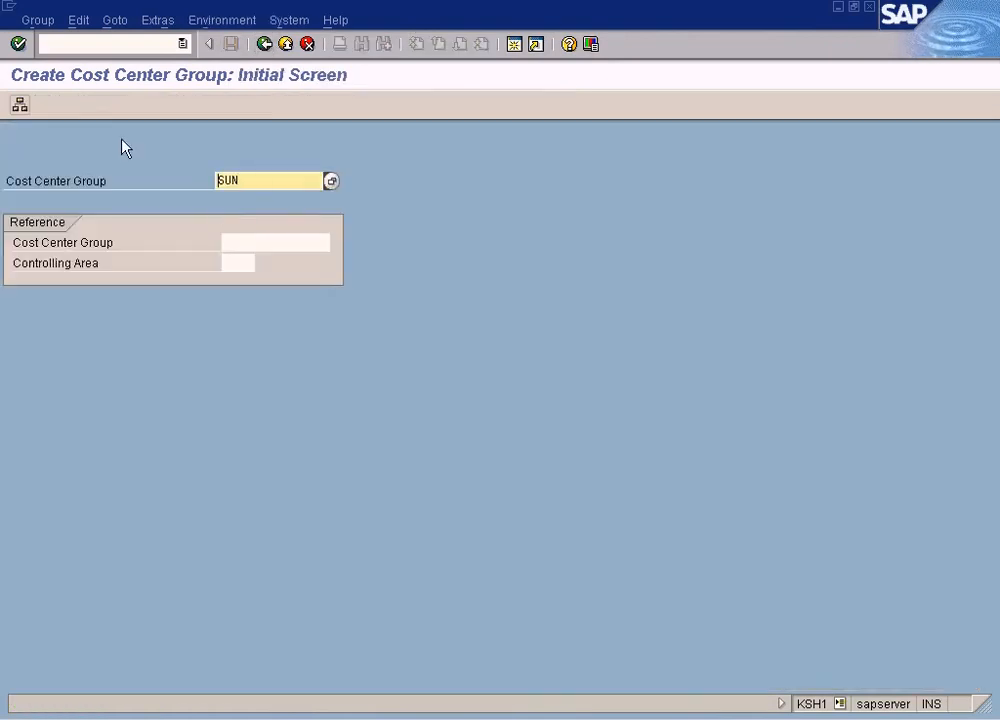
left_click(20, 105)
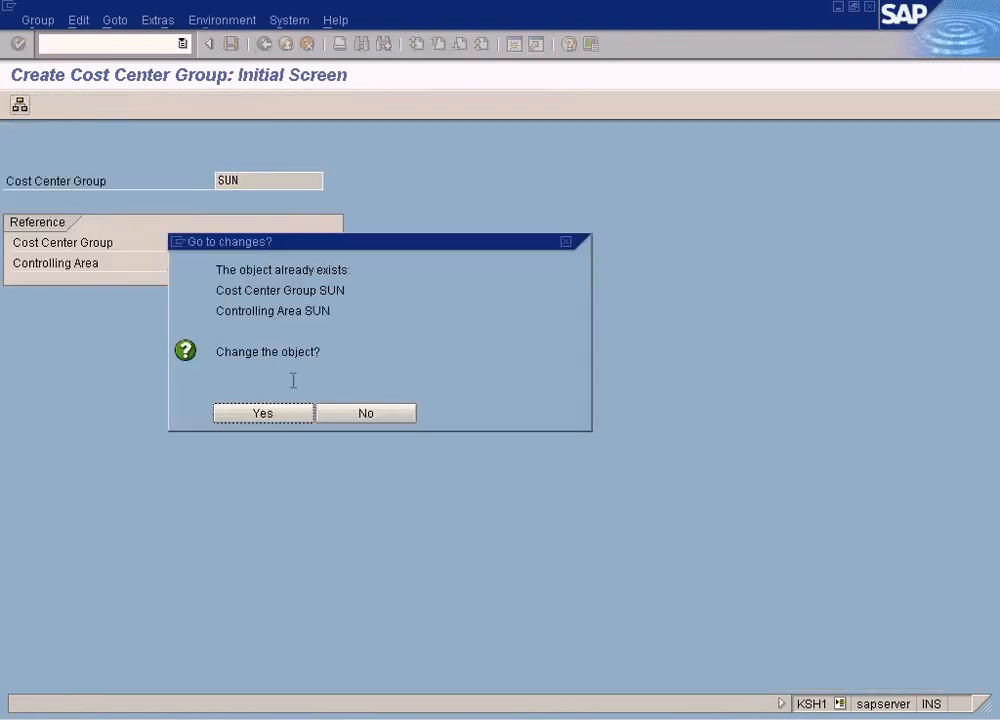
left_click(358, 413)
left_click(40, 20)
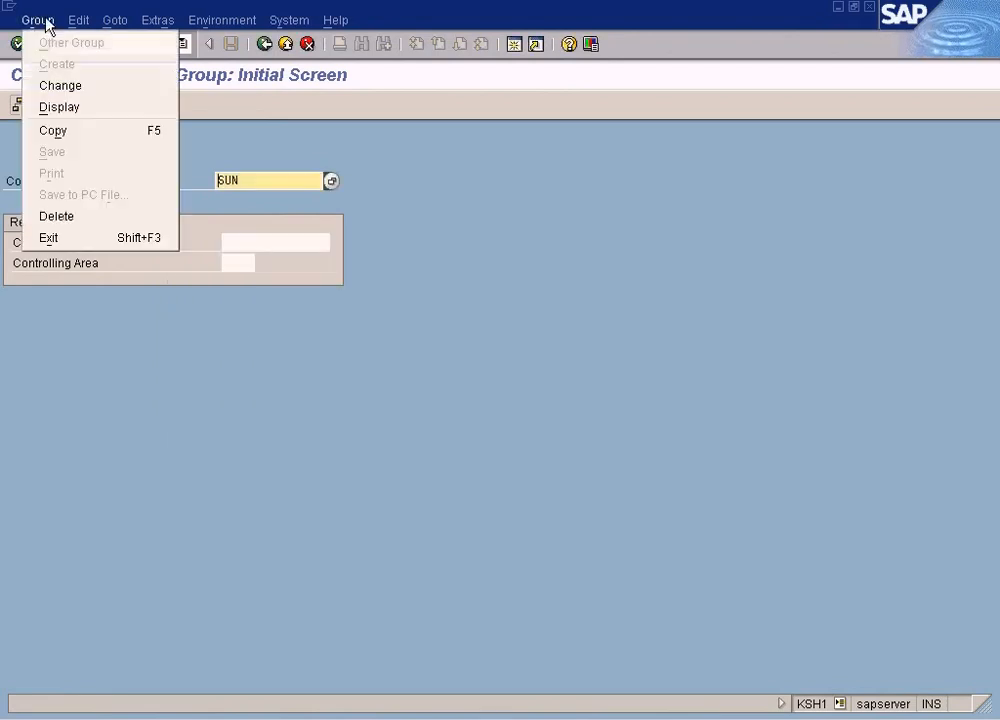
left_click(60, 106)
key("Return")
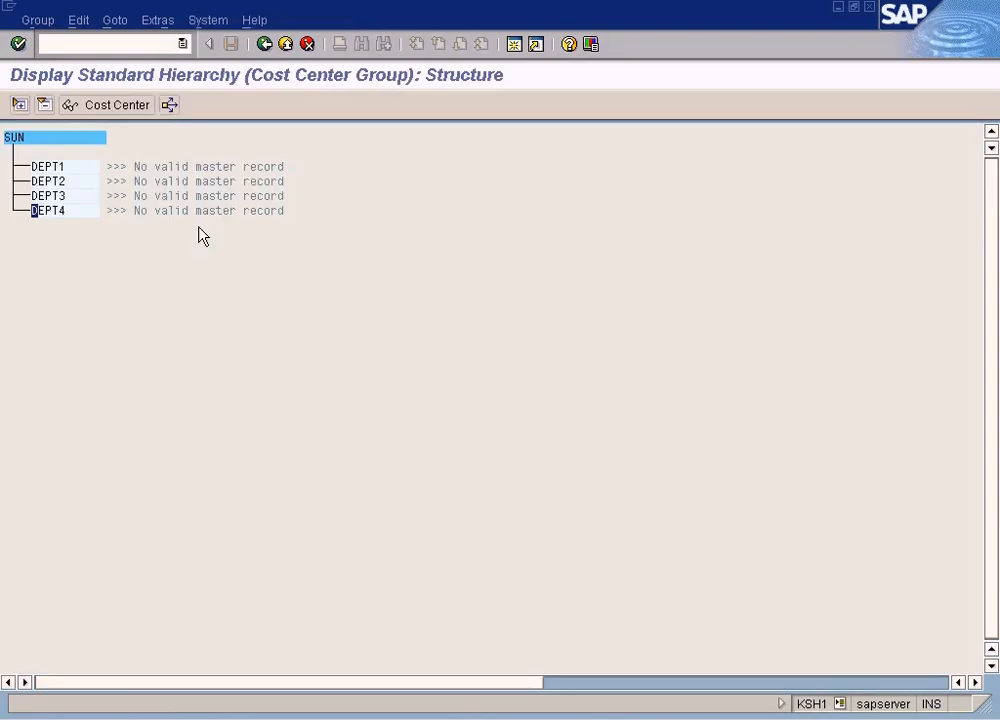
Try to open the master record of cost center DEPT1 from the SUN standard hierarchy.
left_click(198, 167)
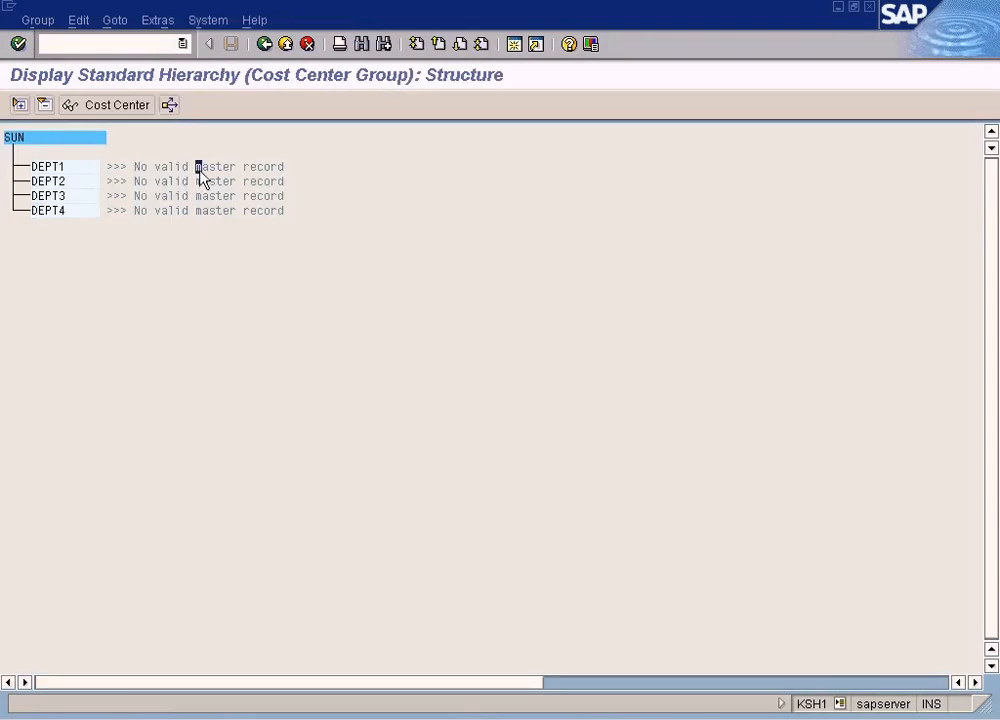
double_click(74, 172)
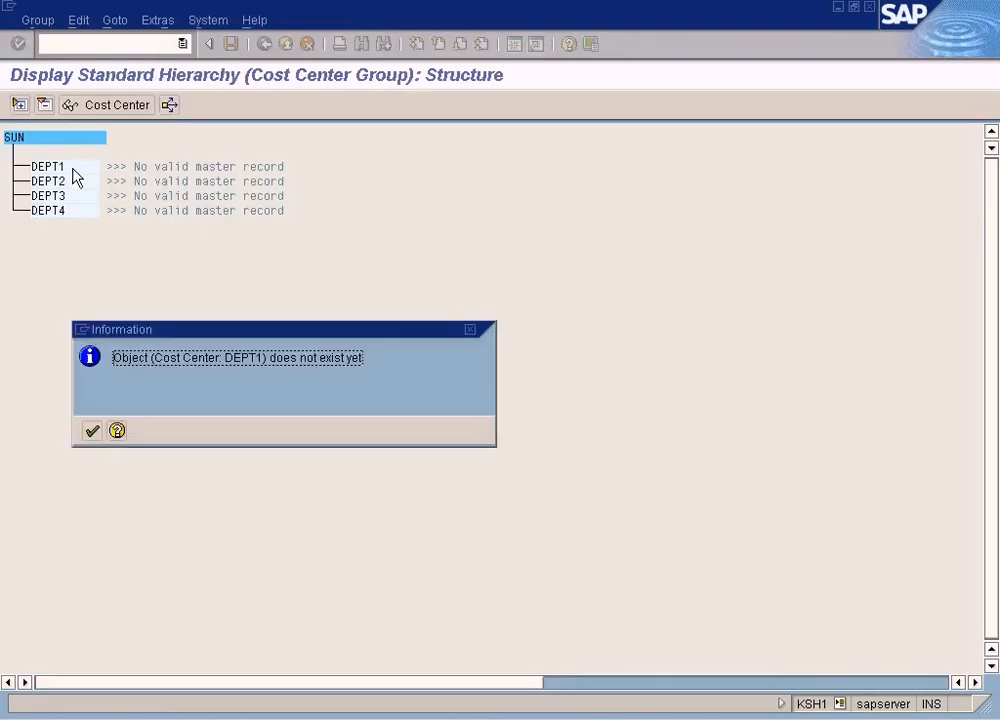
left_click(90, 430)
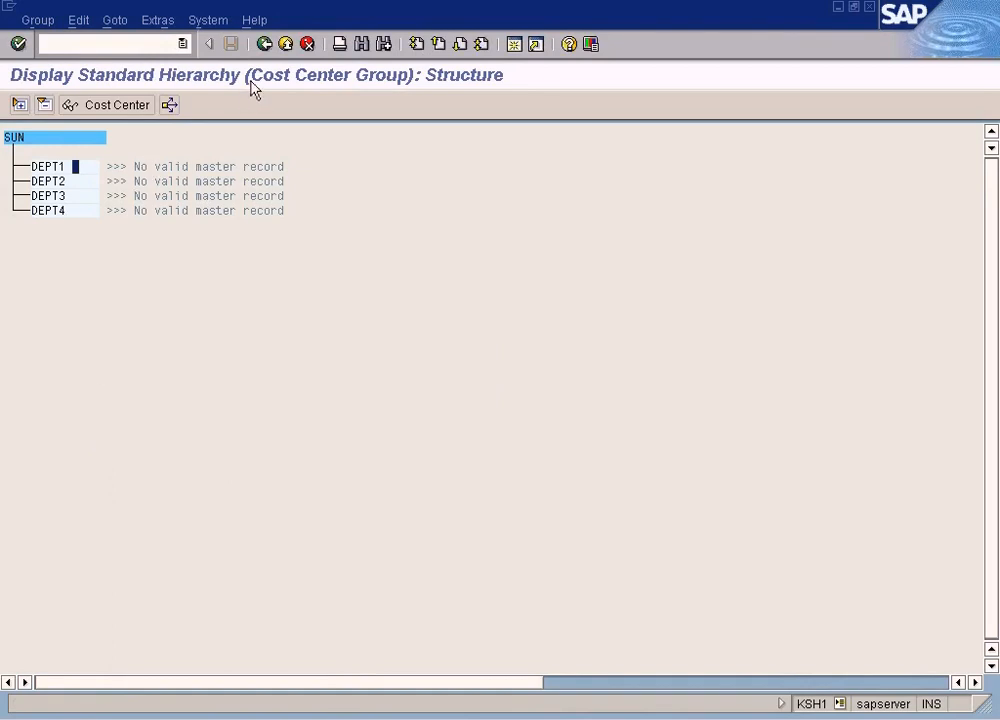
Display the structure of cost center group GROUP1 with SUBGROUP1 and SUBGROUP2 expanded.
left_click(264, 44)
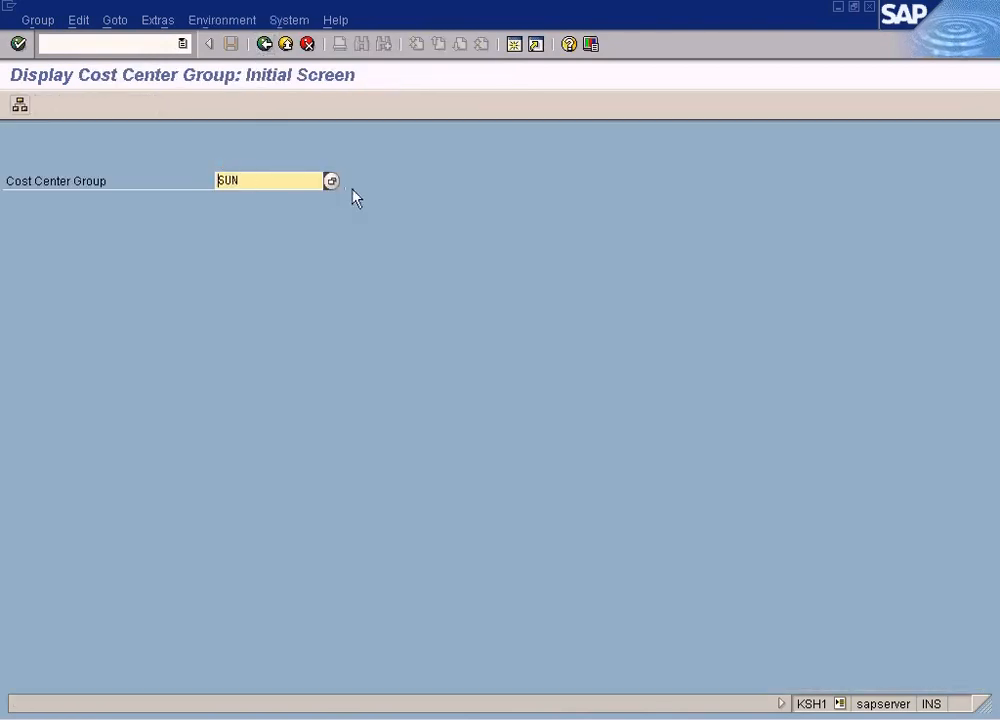
left_click(330, 181)
left_click(85, 465)
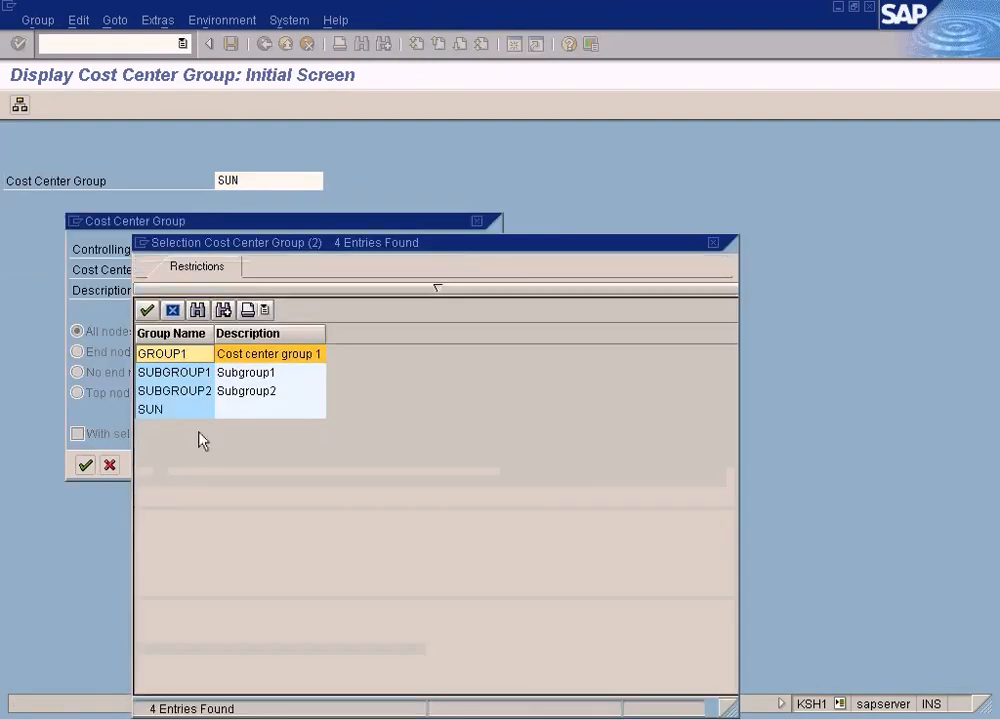
left_click(205, 354)
key("Return")
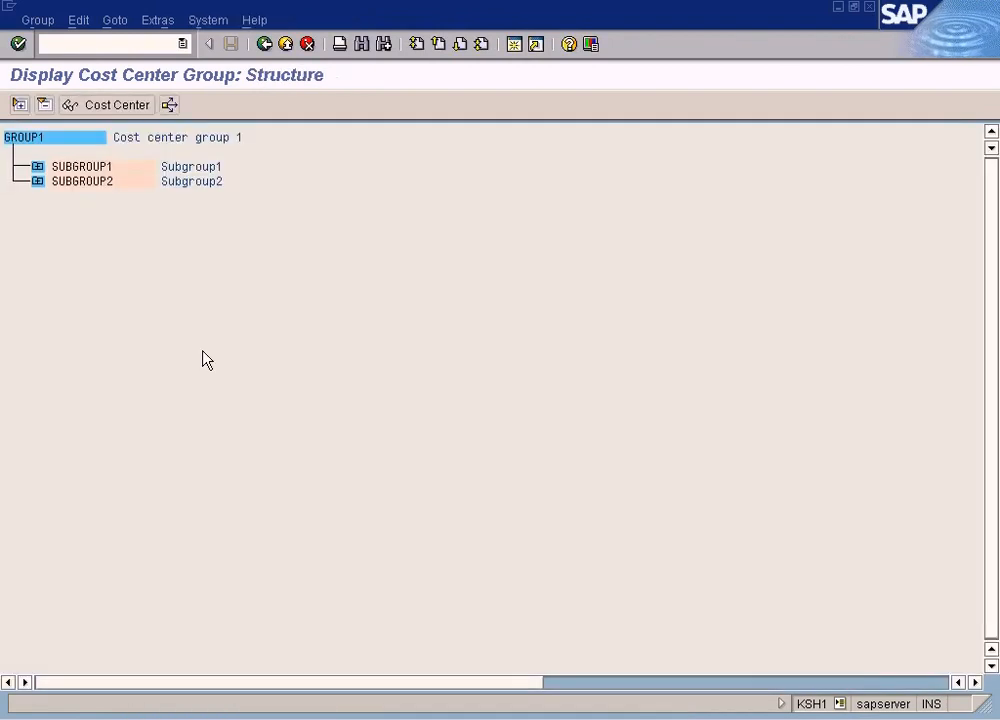
left_click(37, 166)
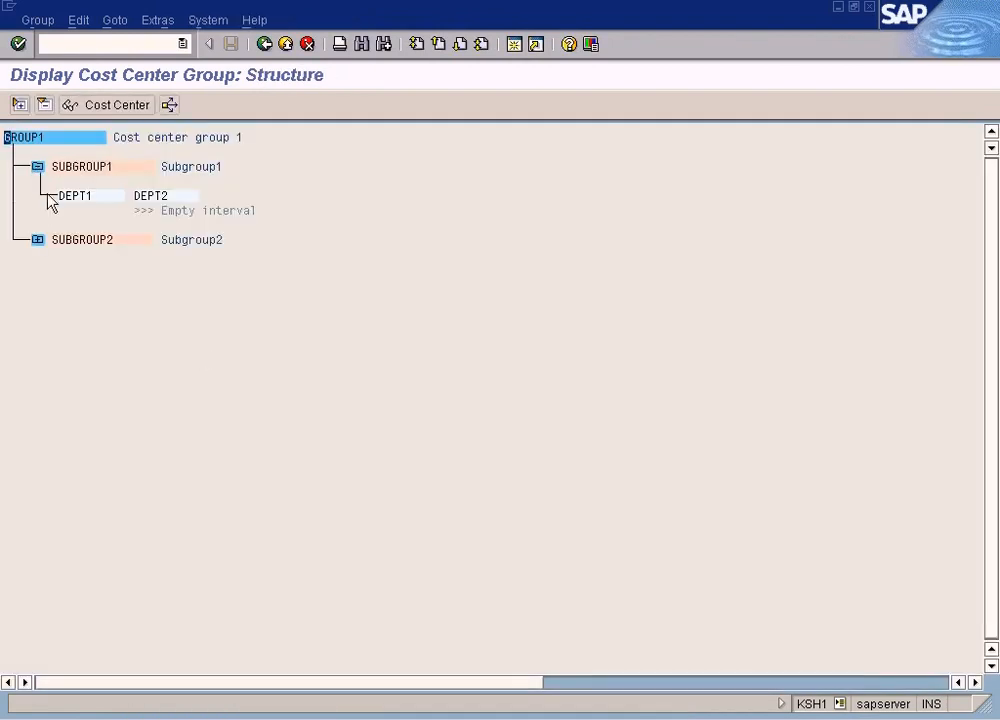
left_click(38, 241)
Try to open the master record of cost center DEPT2 from the displayed GROUP1 structure and read the message's detailed help.
left_click(74, 269)
double_click(160, 200)
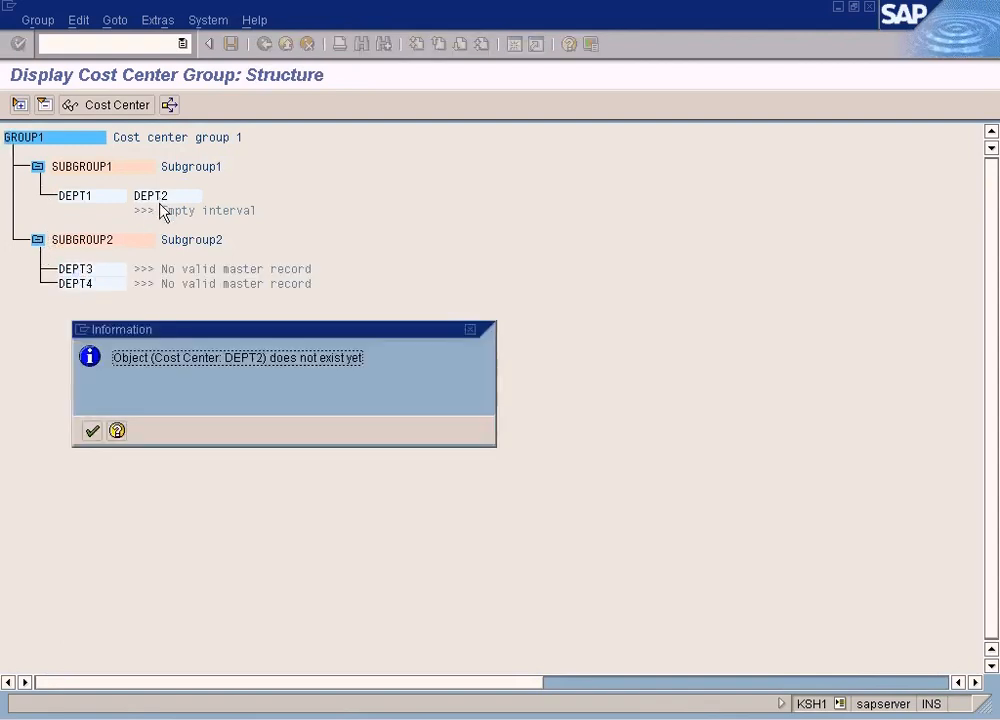
left_click(116, 435)
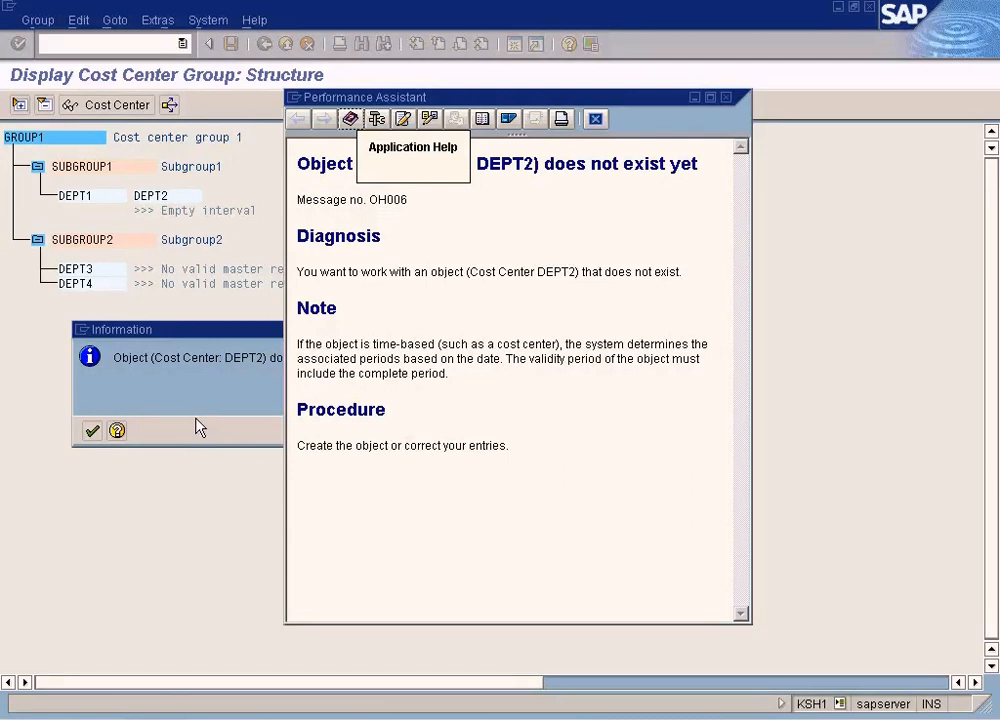
left_click(595, 118)
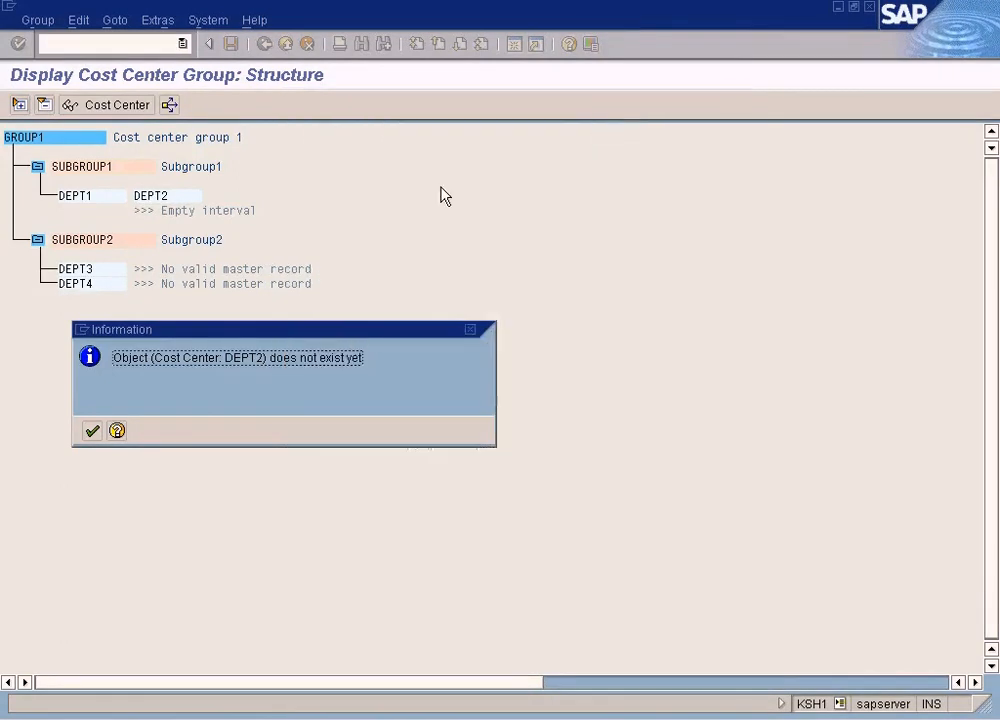
left_click(92, 432)
left_click(92, 430)
Try to open the master record of cost center DEPT1 from the displayed GROUP1 structure, then return to the group selection.
double_click(83, 200)
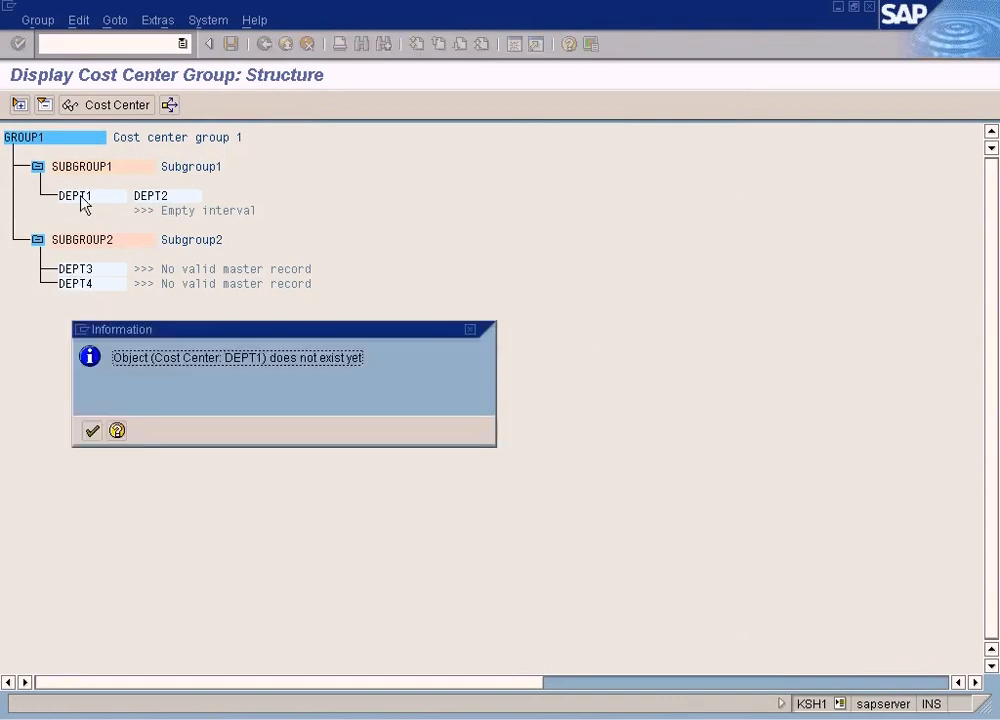
left_click(92, 431)
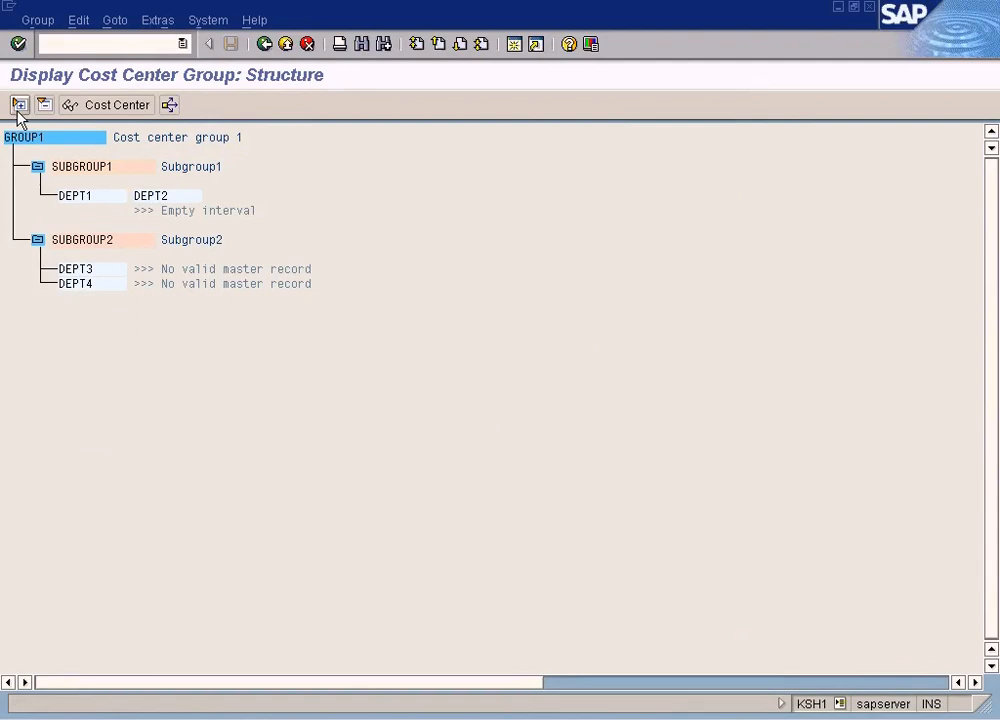
left_click(17, 108)
left_click(91, 431)
left_click(264, 44)
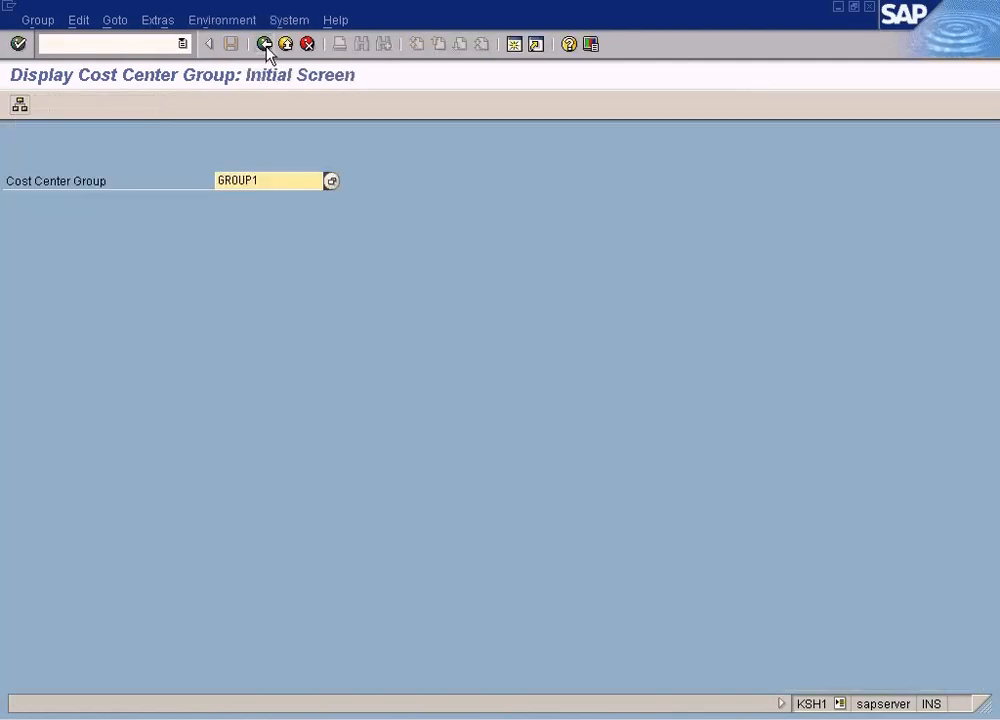
left_click(38, 20)
mouse_move(88, 27)
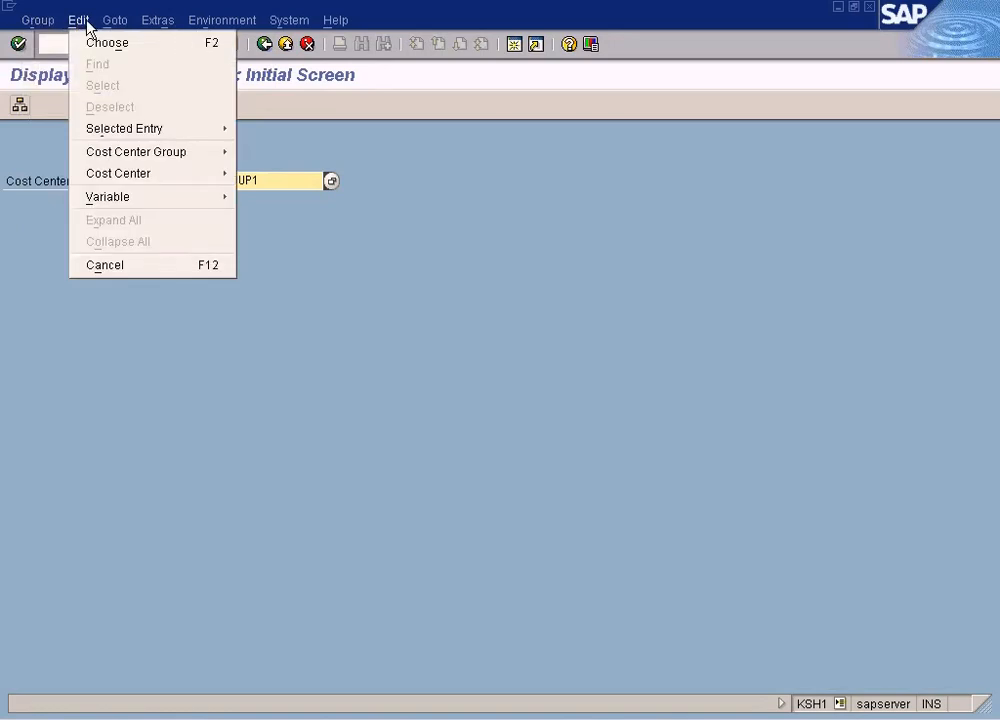
mouse_move(148, 182)
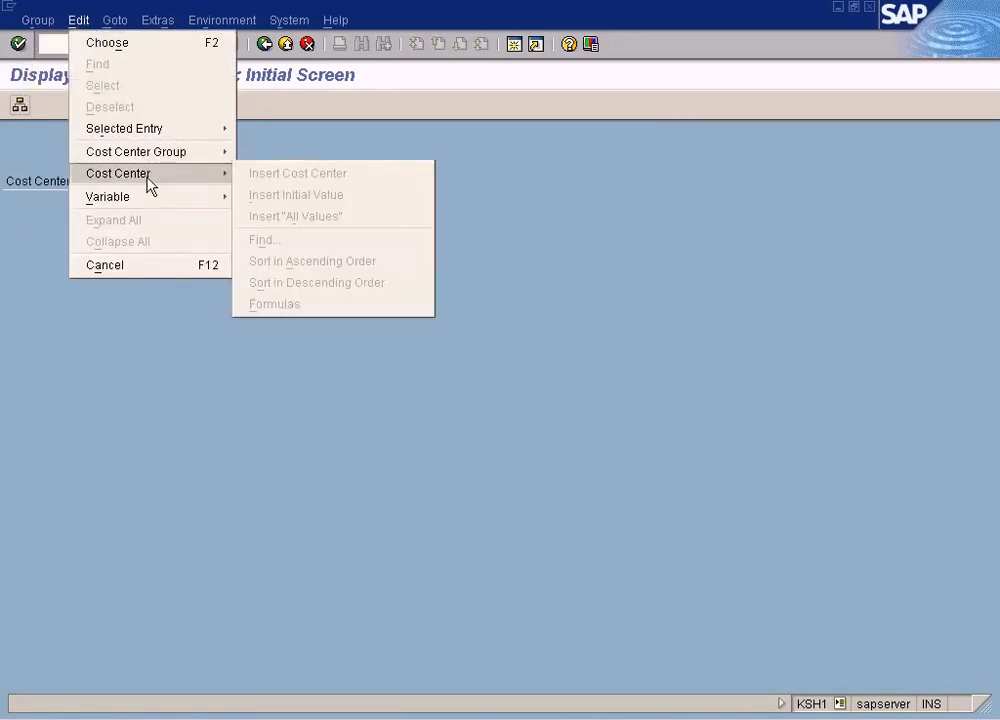
mouse_move(127, 17)
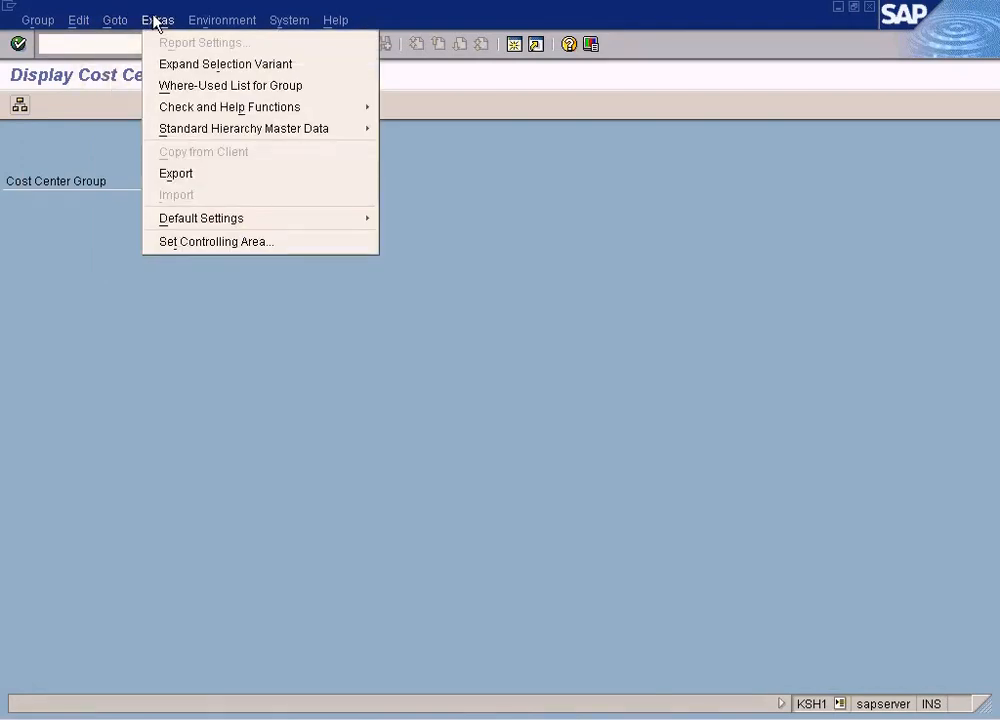
mouse_move(203, 222)
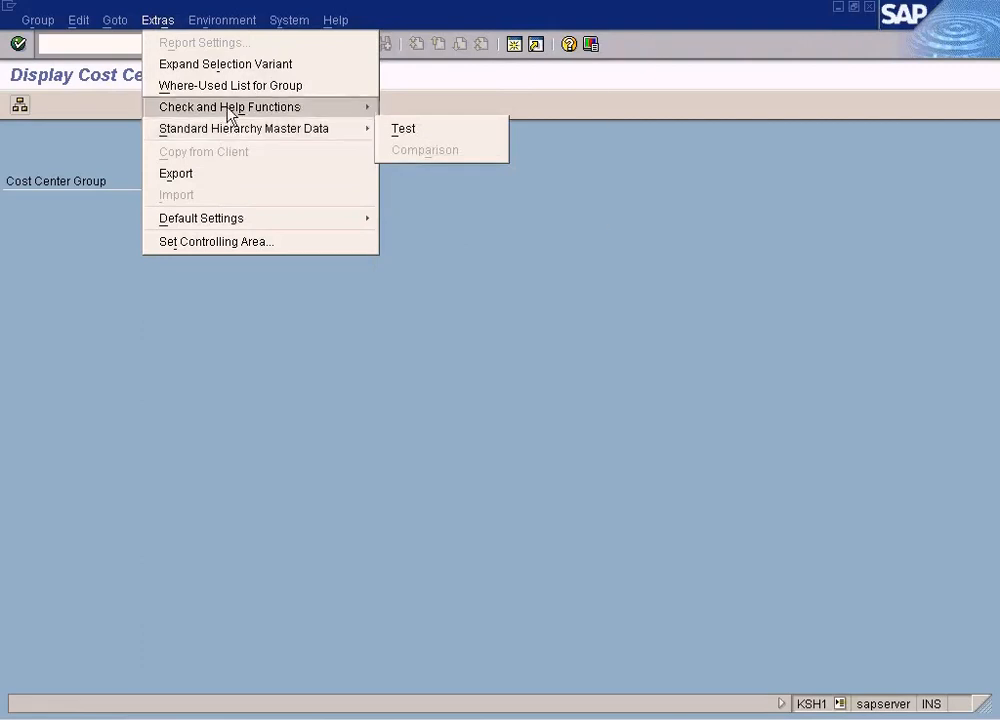
mouse_move(229, 27)
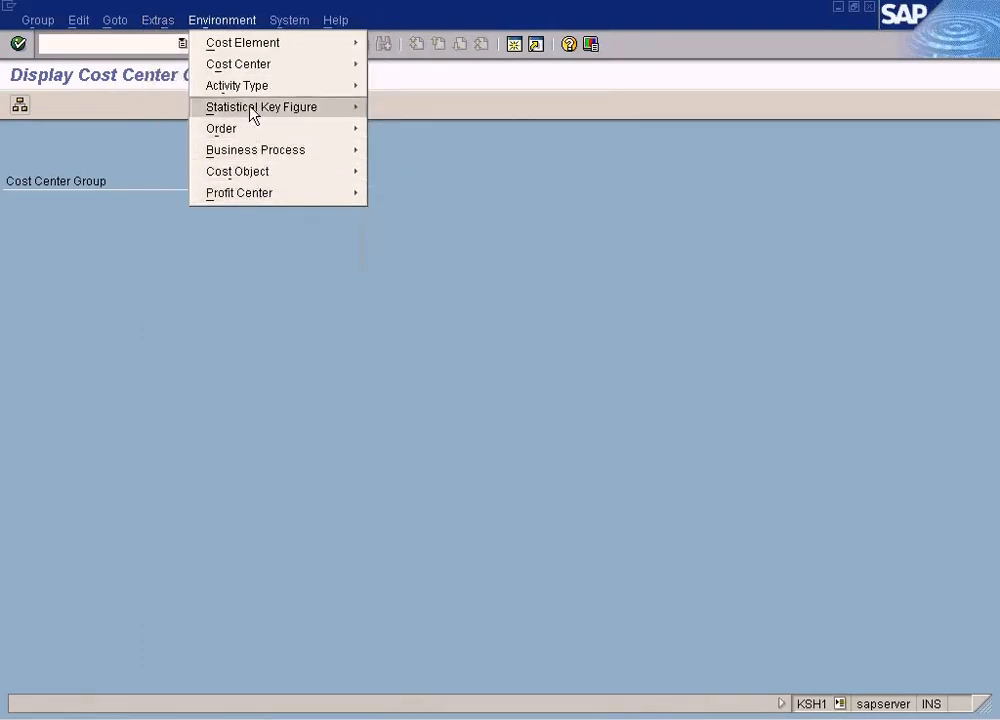
left_click(219, 153)
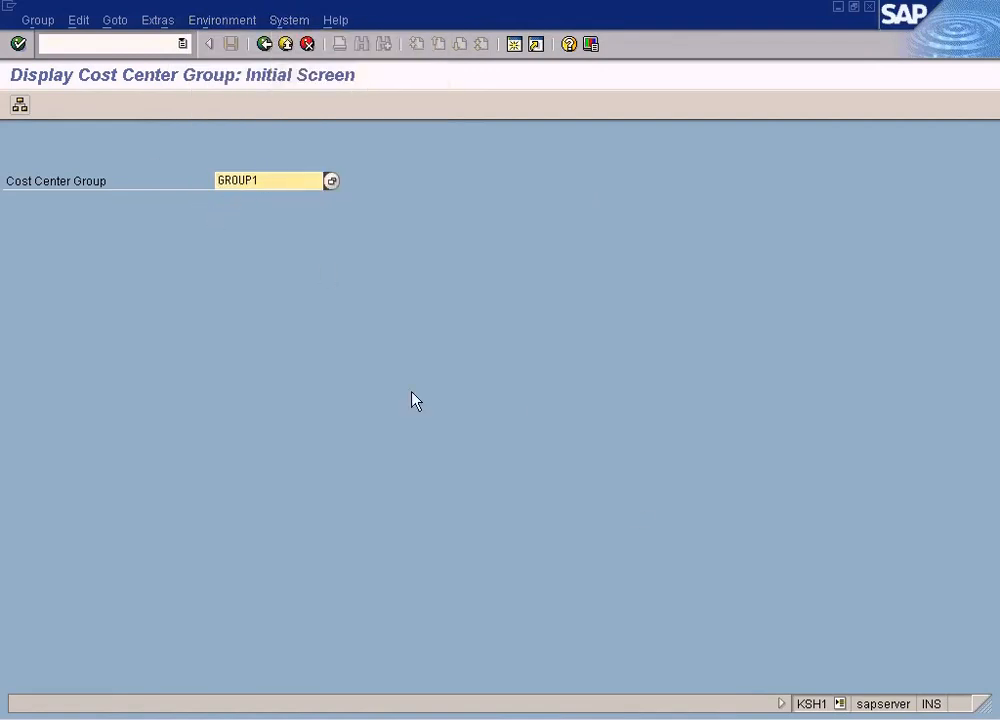
Open the structure of cost center group GROUP1 in change mode instead of display mode.
key("Return")
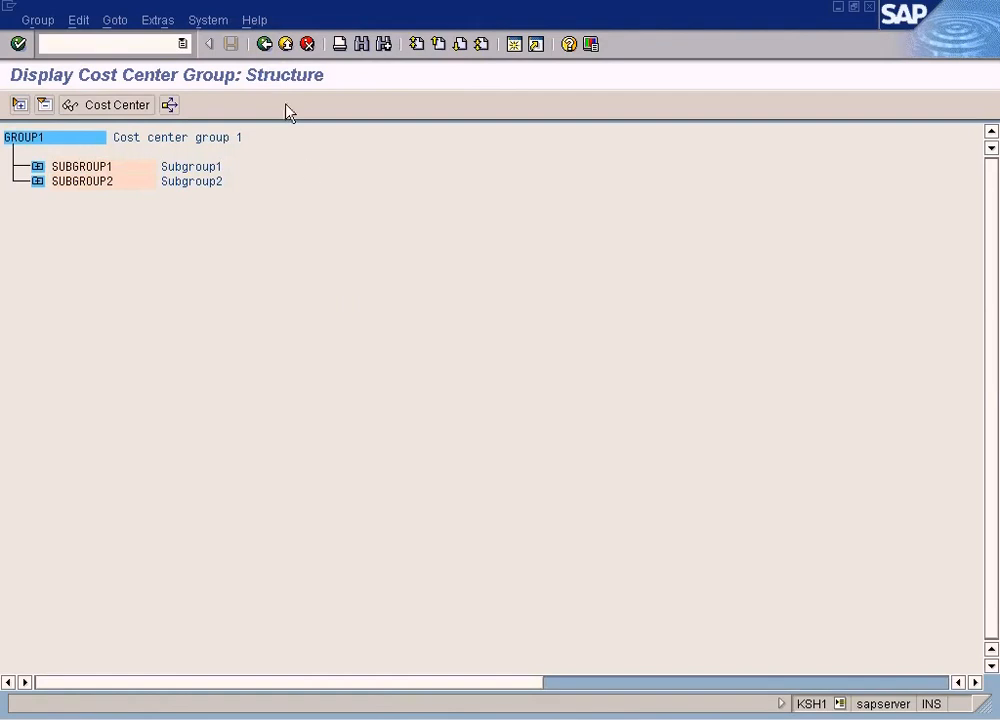
left_click(265, 44)
left_click(38, 20)
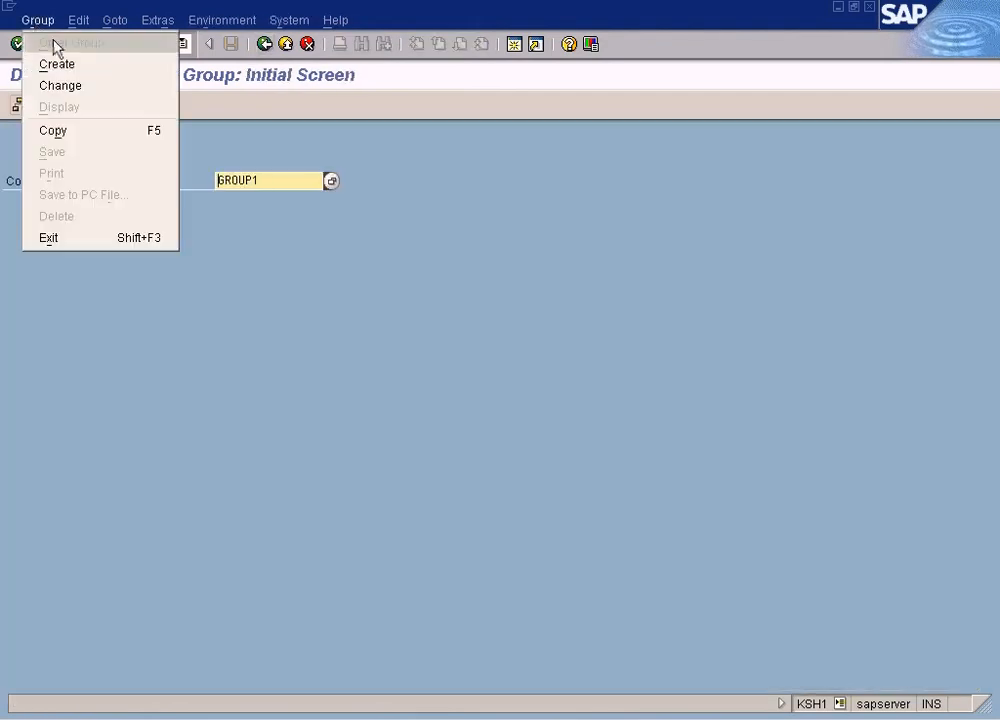
left_click(60, 86)
key("Return")
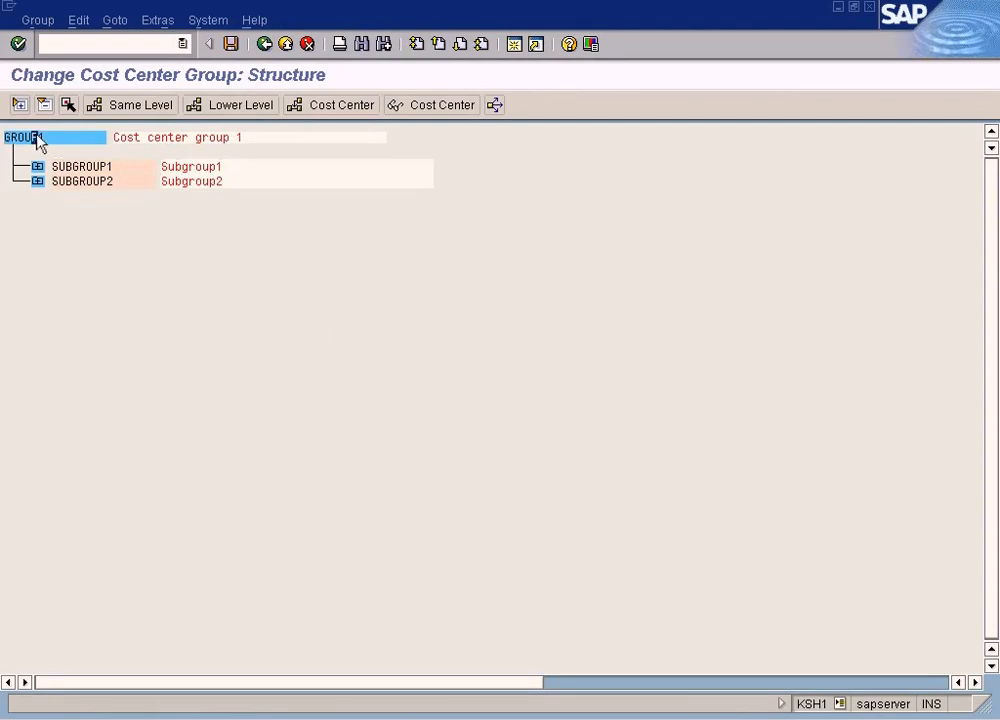
Examine the report settings of cost center group GROUP1 and close them without changing anything.
left_click(43, 22)
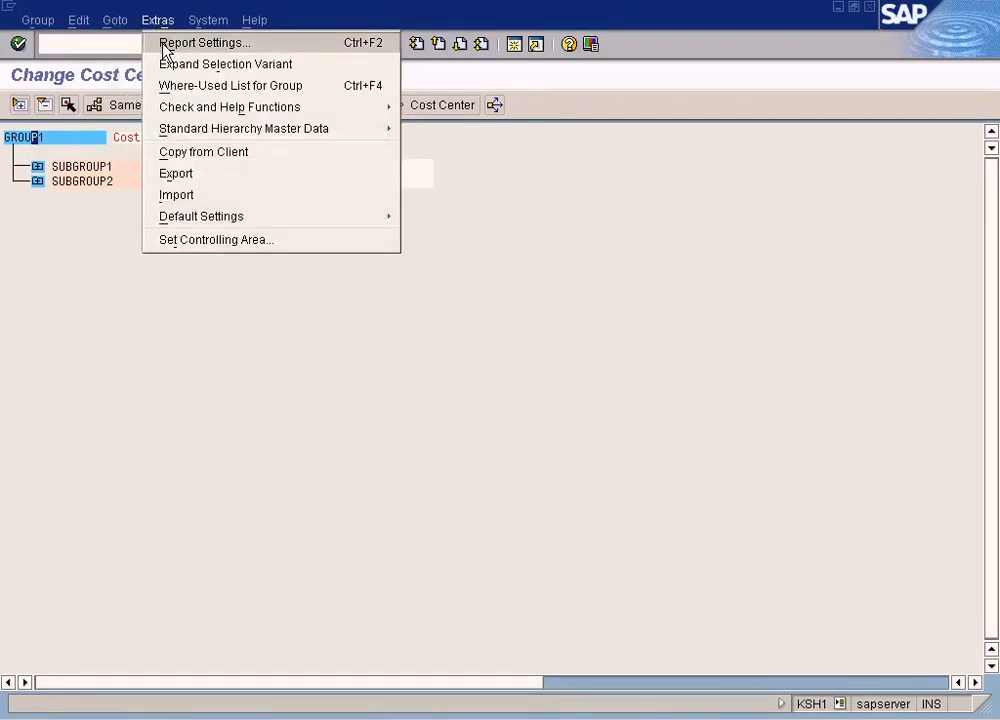
left_click(164, 45)
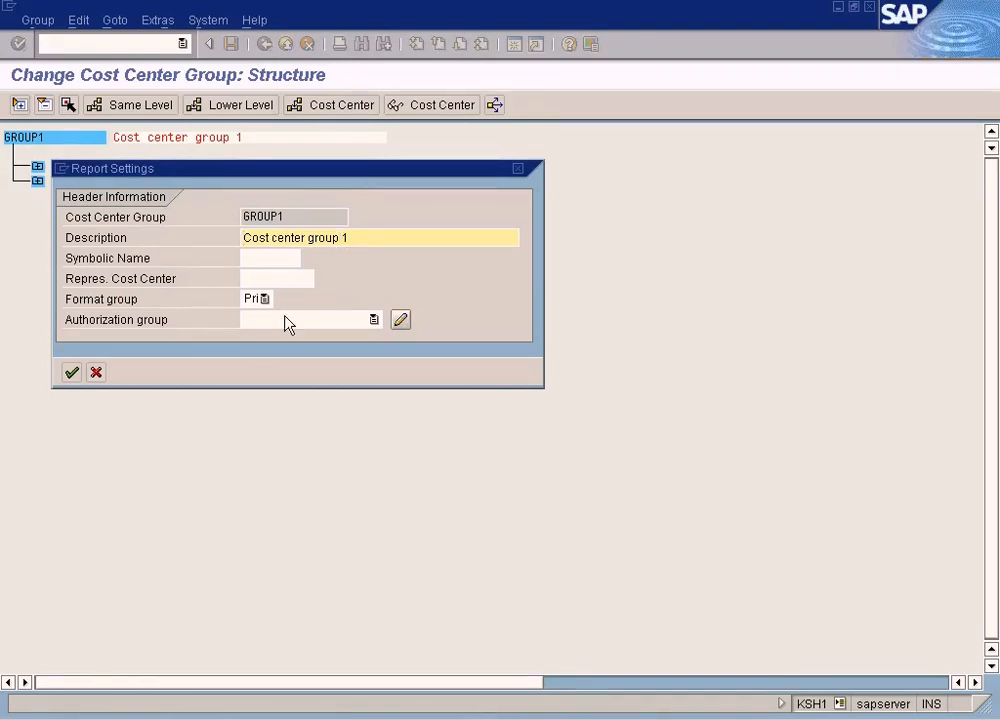
left_click(96, 374)
left_click(208, 20)
left_click(147, 242)
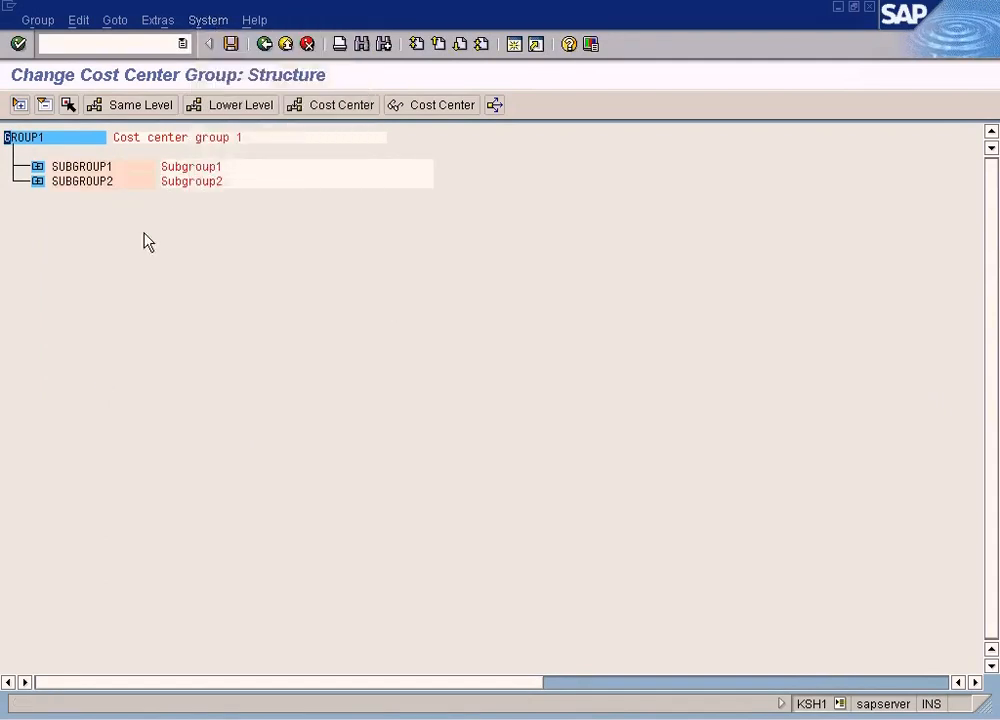
Expand SUBGROUP1 in the changeable GROUP1 structure, try to open cost center DEPT2, and read the message's detailed help.
left_click(38, 167)
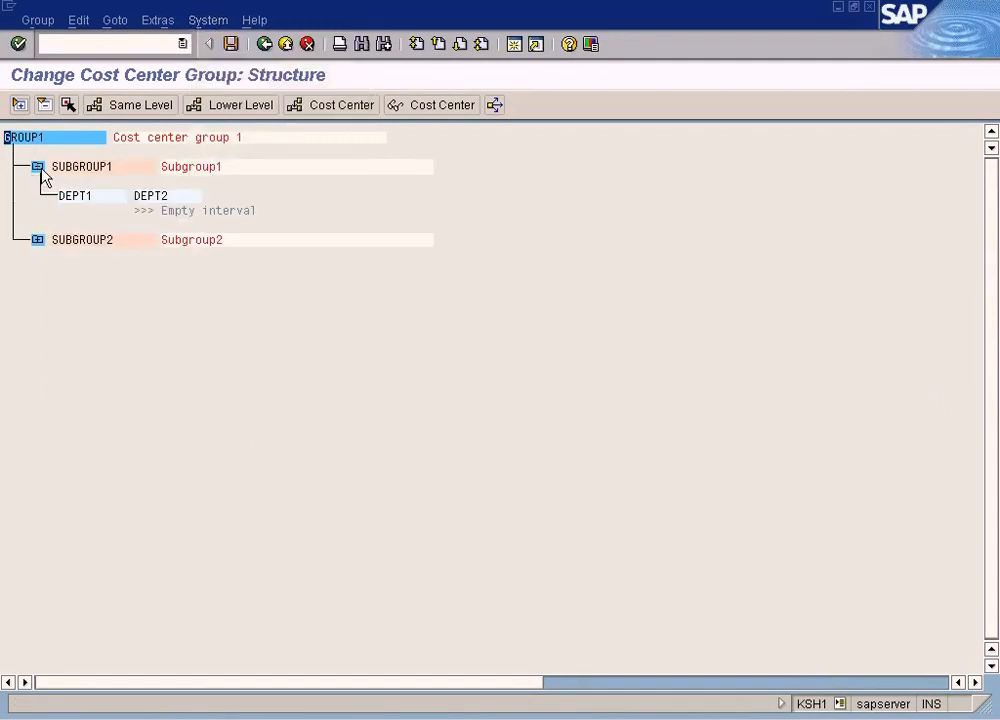
double_click(199, 215)
double_click(176, 199)
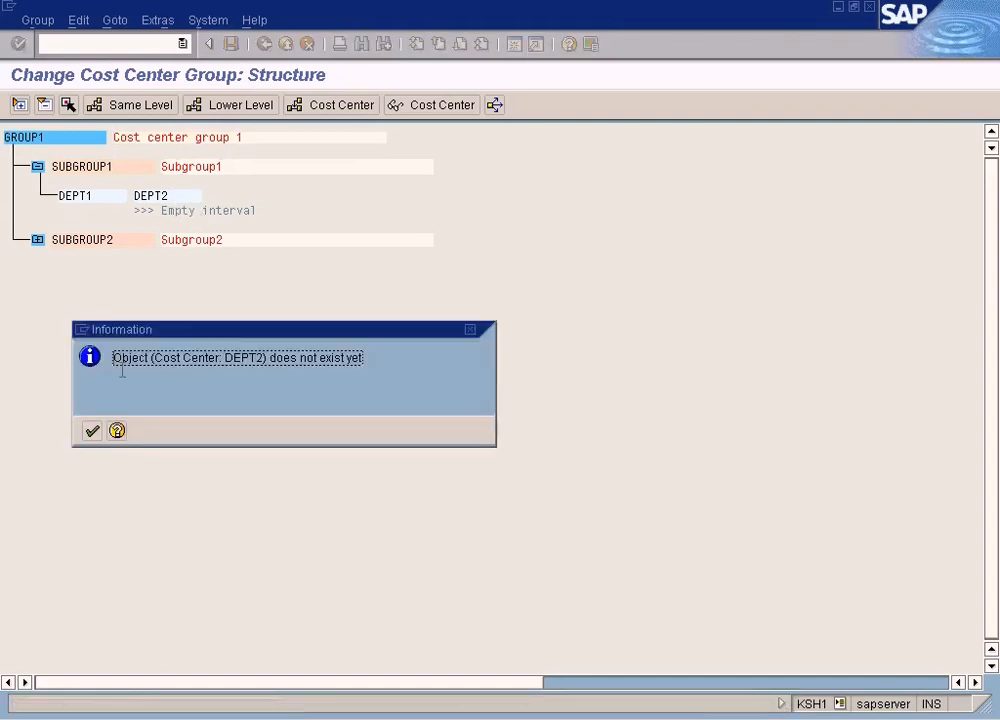
left_click(117, 431)
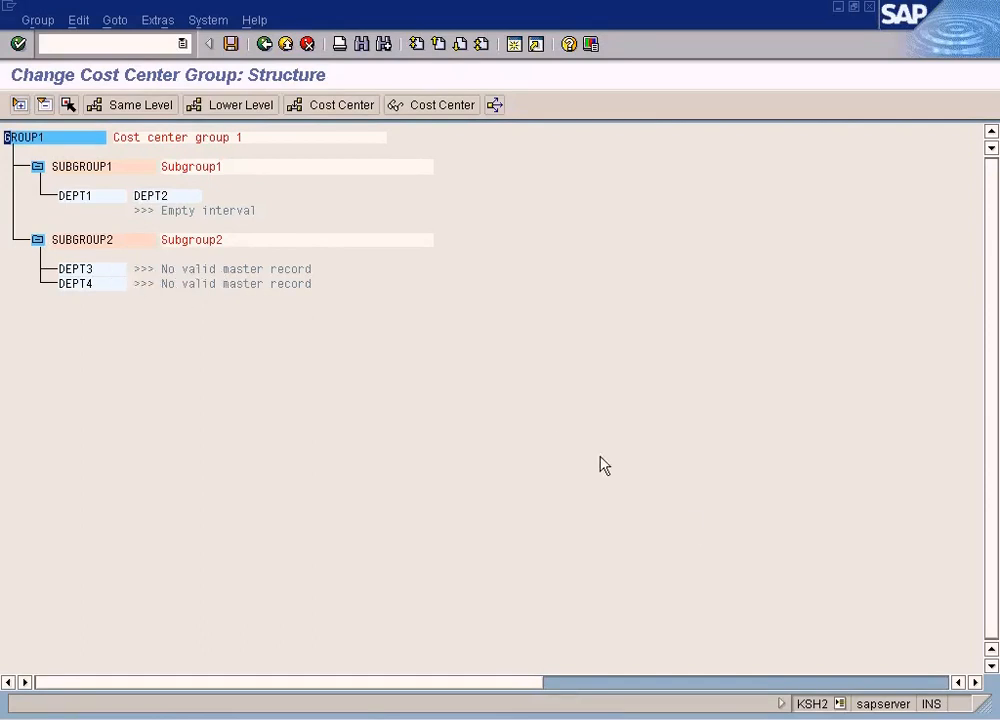
Try to open cost center DEPT3 under SUBGROUP2 and read the help note on the object's validity period.
double_click(114, 270)
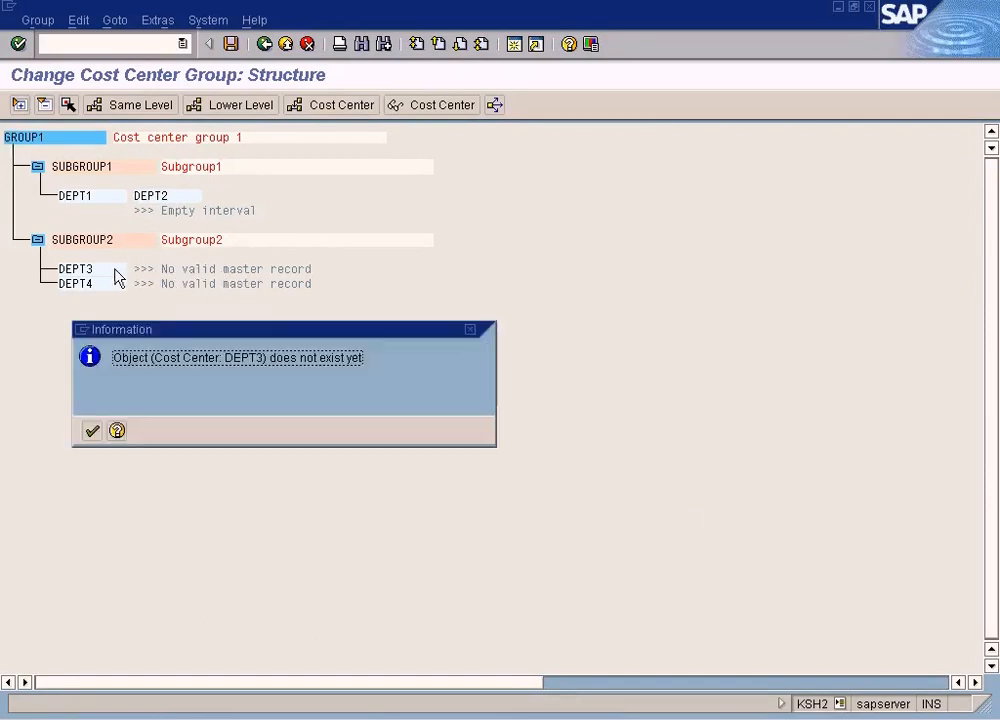
left_click(117, 431)
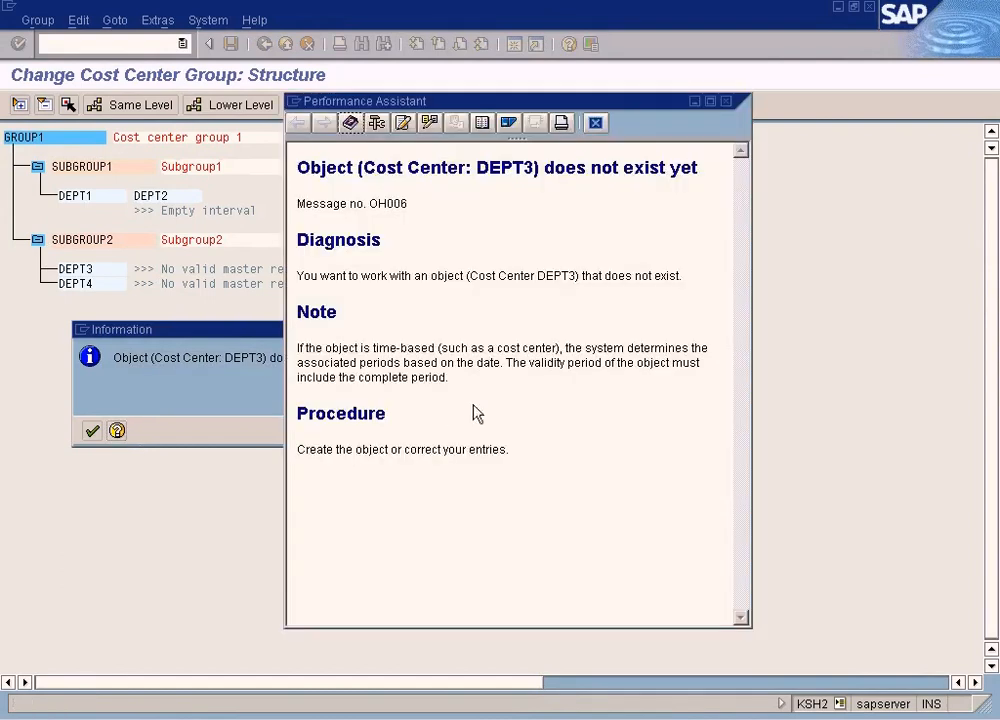
left_click_drag(297, 348, 661, 377)
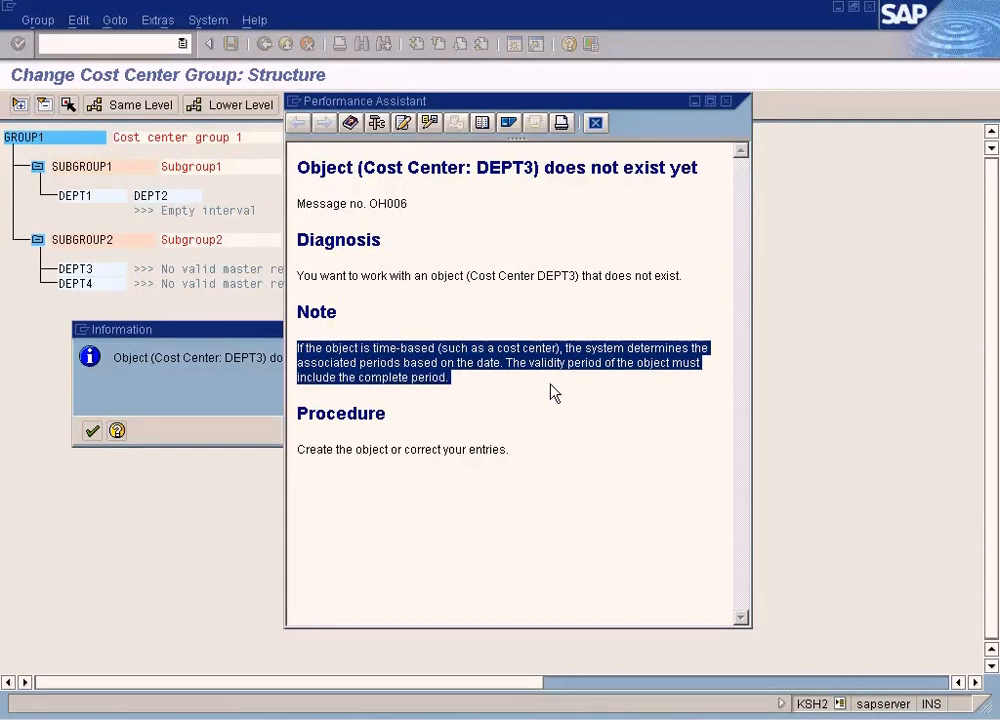
left_click(596, 125)
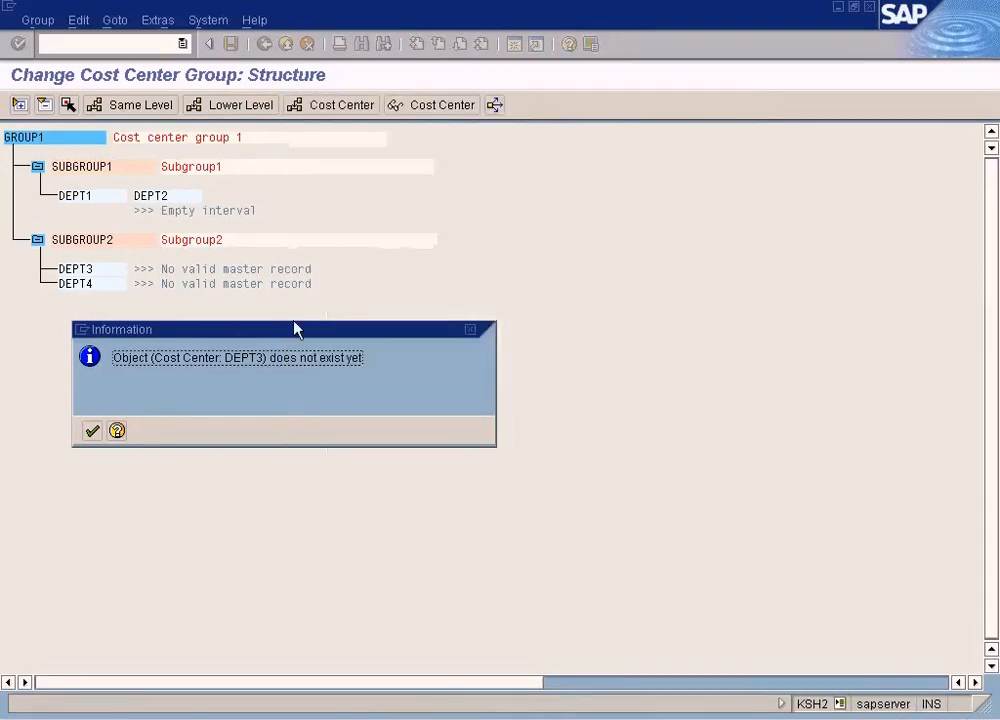
left_click(91, 430)
left_click(90, 272)
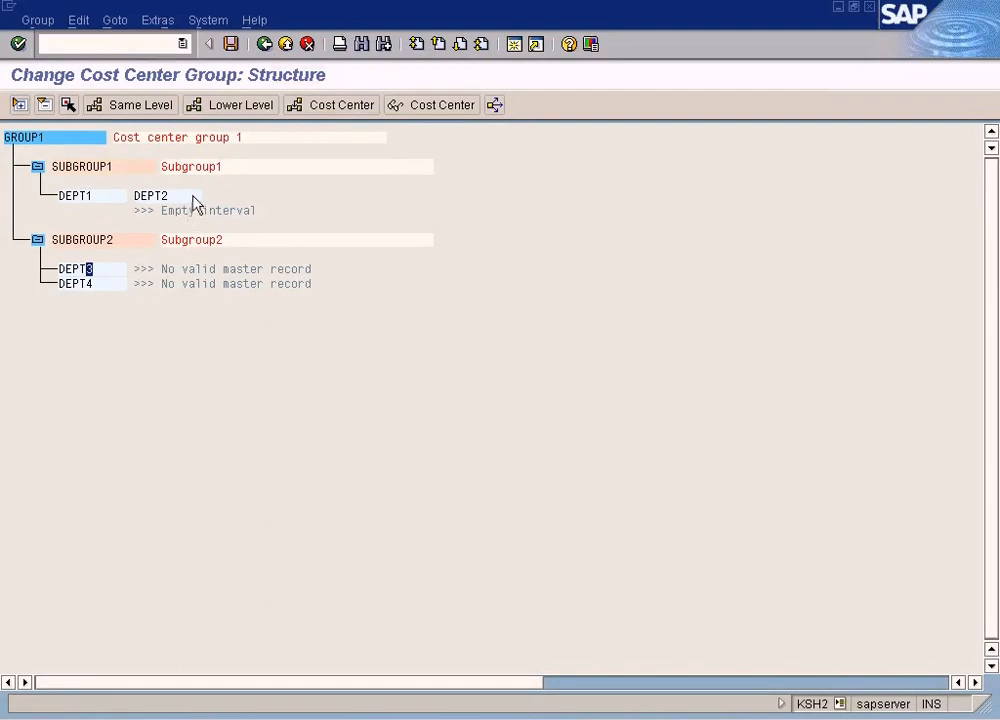
Switch to the untitled Paint drawing of the controlling area hierarchy and mark Cost center A and Cost center B.
left_click(518, 716)
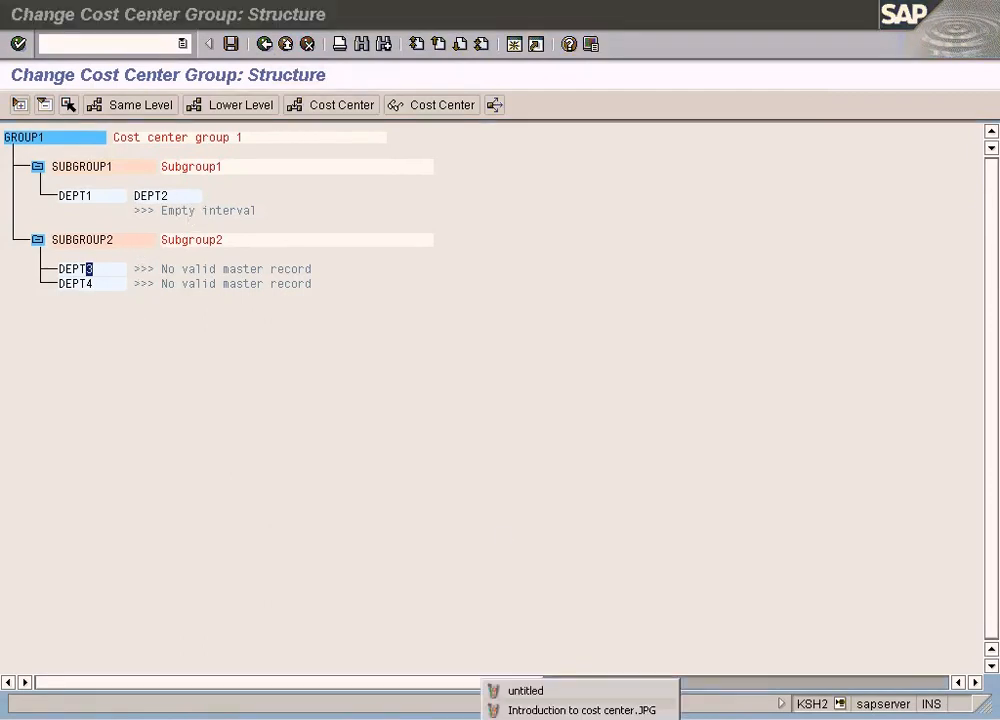
left_click(522, 711)
left_click(520, 716)
left_click(515, 690)
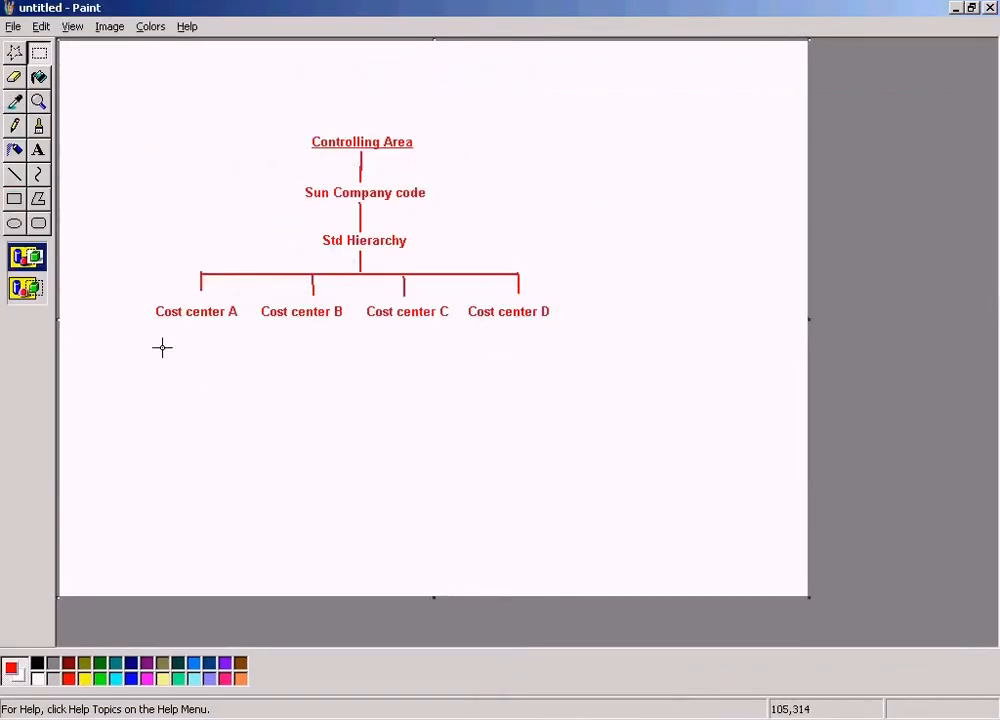
left_click_drag(142, 297, 342, 338)
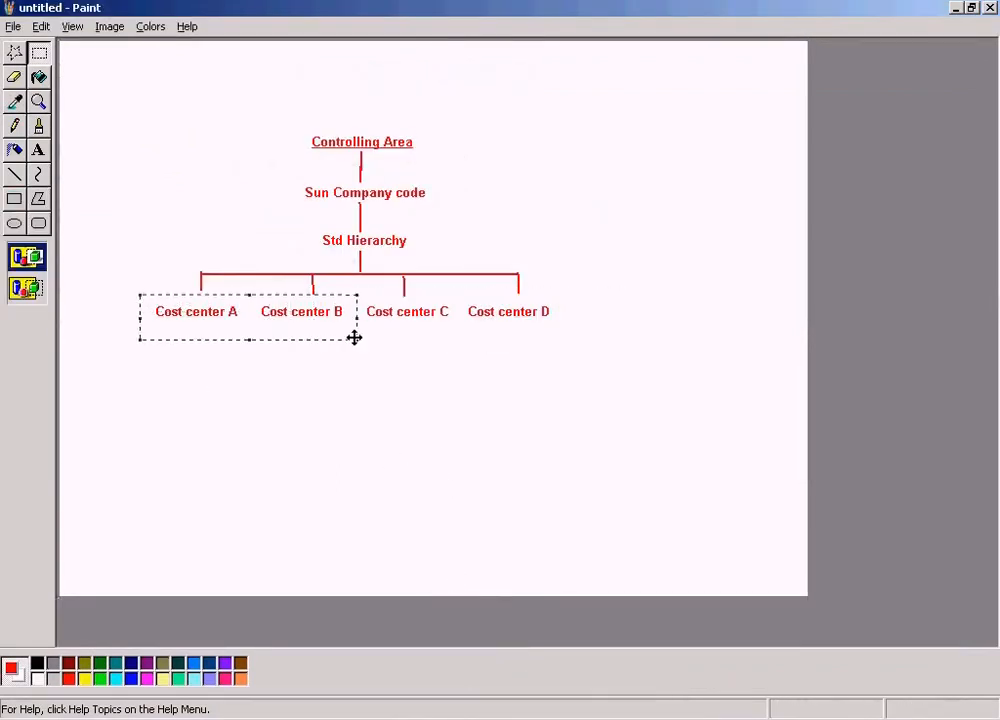
Switch to the Paint image Introduction to cost center.JPG and mark the actual expenses of Department 3 and Department 4.
key("alt+Tab")
key("alt+Tab")
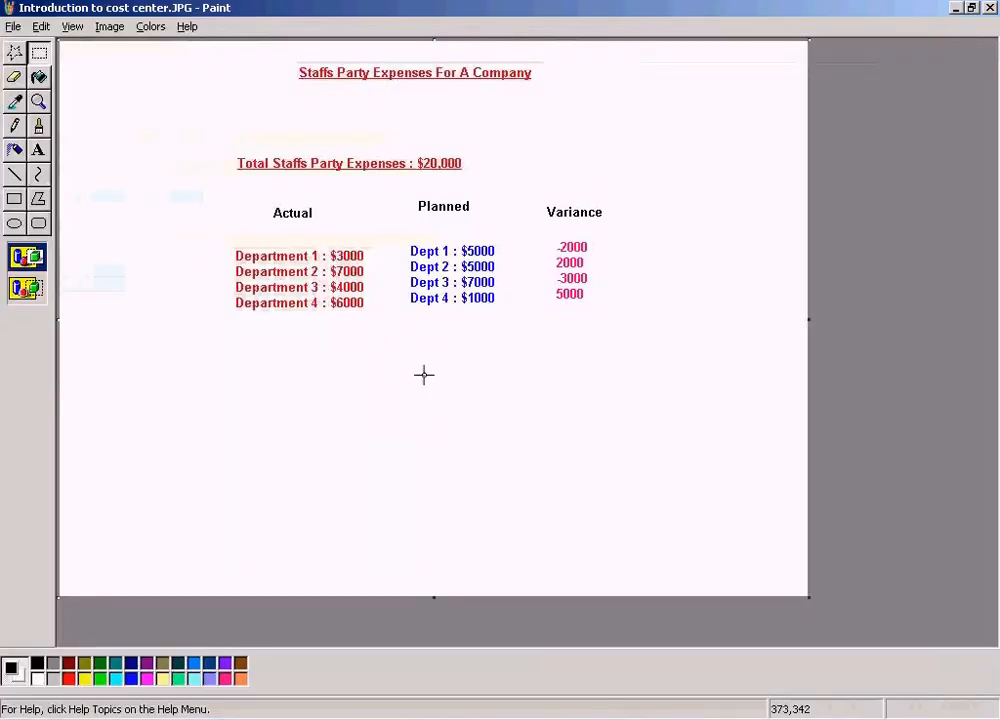
left_click_drag(217, 280, 388, 320)
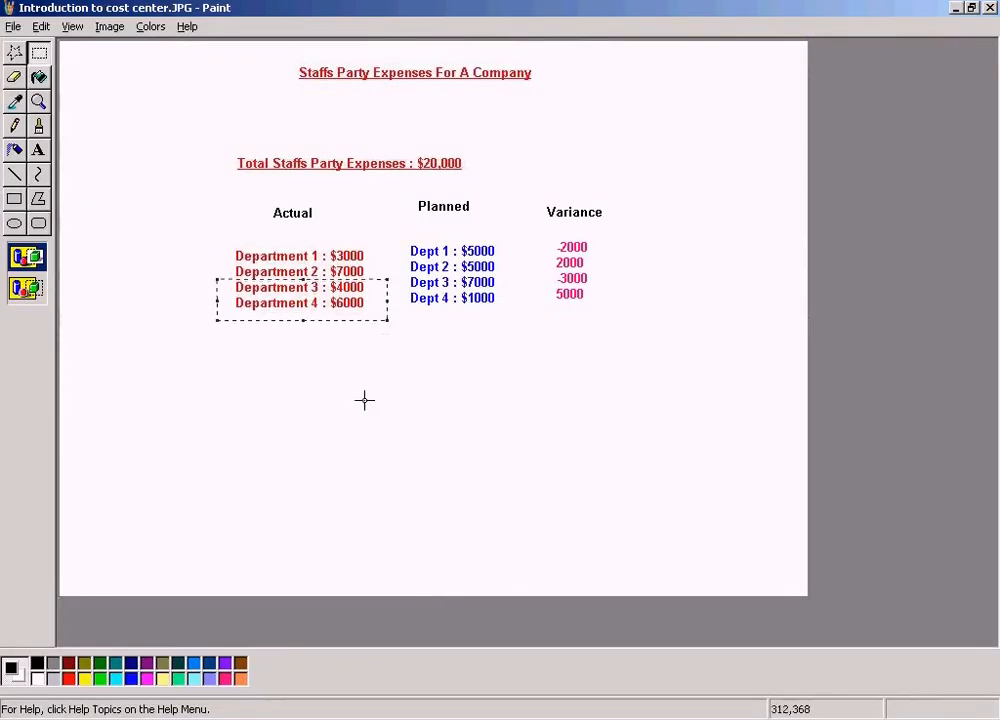
Compare the GROUP1 structure in SAP with the department expense figures in the Paint image Introduction to cost center.JPG.
key("alt+Tab")
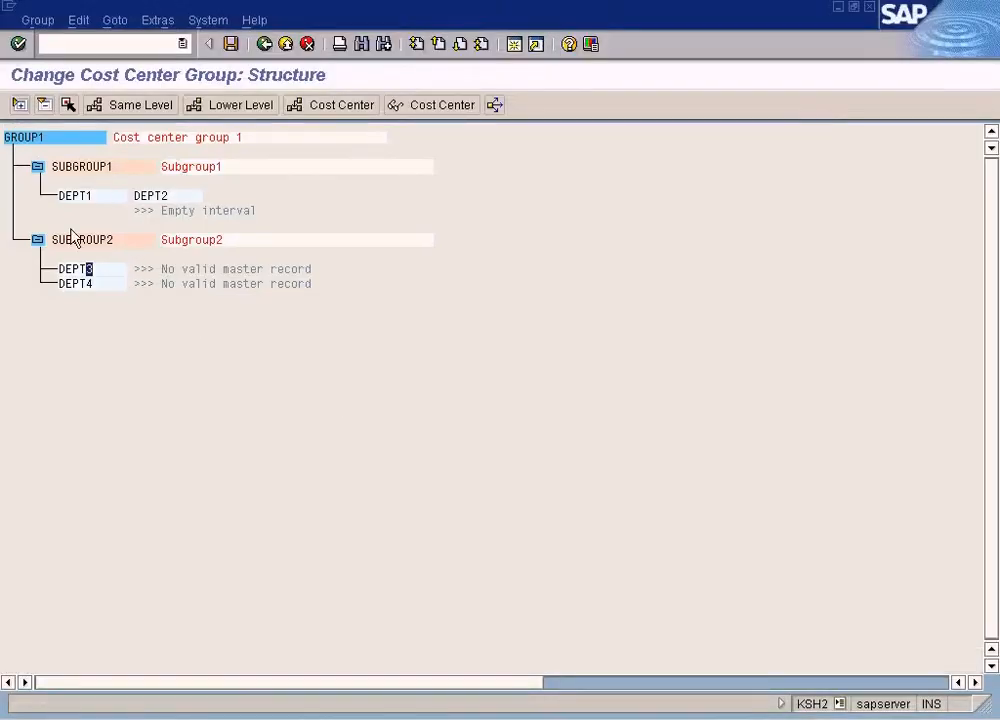
left_click(47, 142)
key("alt+Tab")
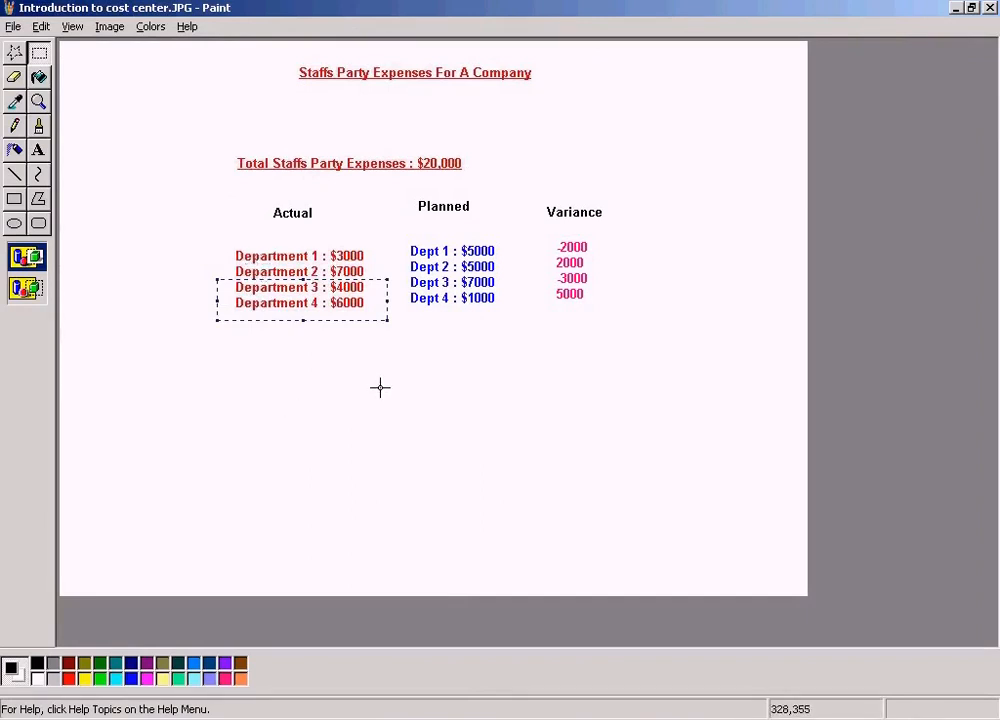
key("alt+Tab")
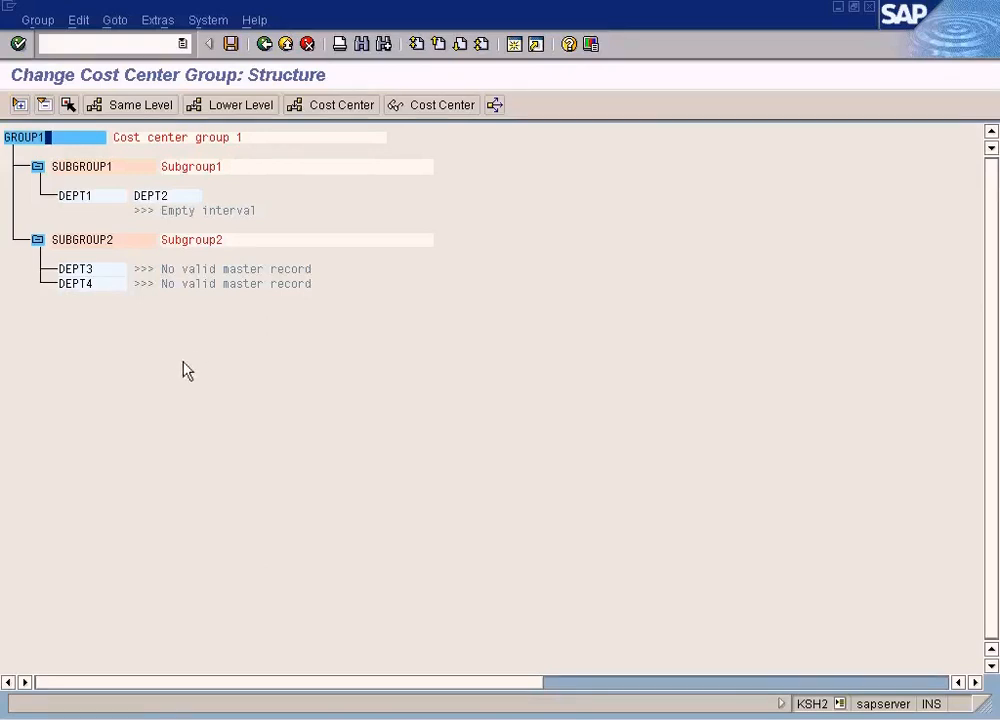
key("alt+Tab")
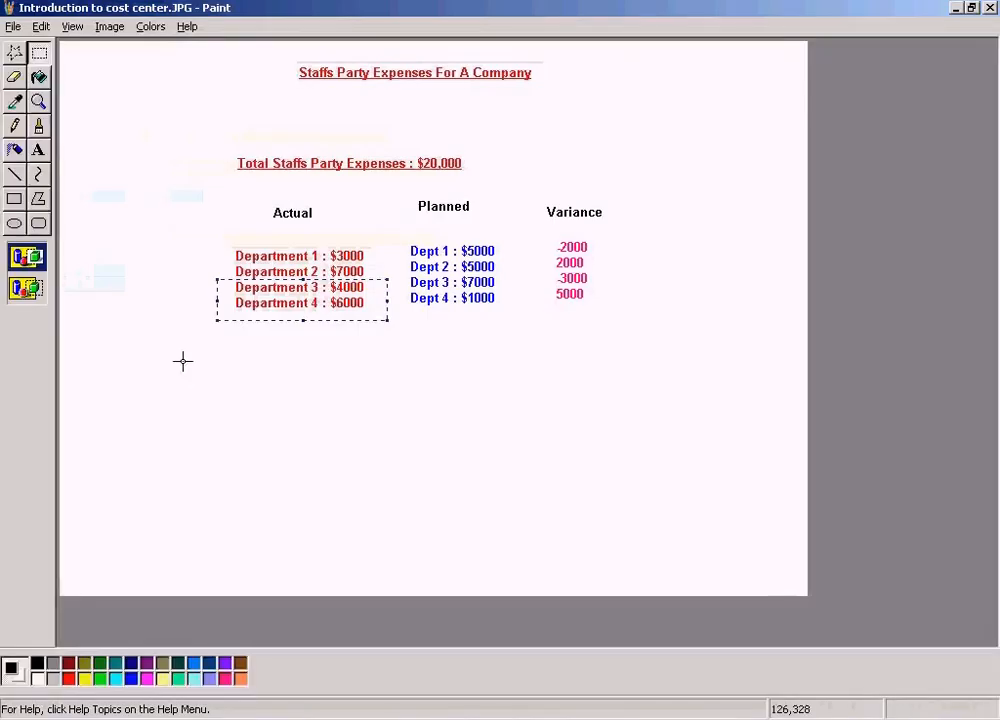
Compare the SUBGROUP2 departments in the SAP group structure with the Department 3 and Department 4 expenses in Paint.
key("alt+Tab")
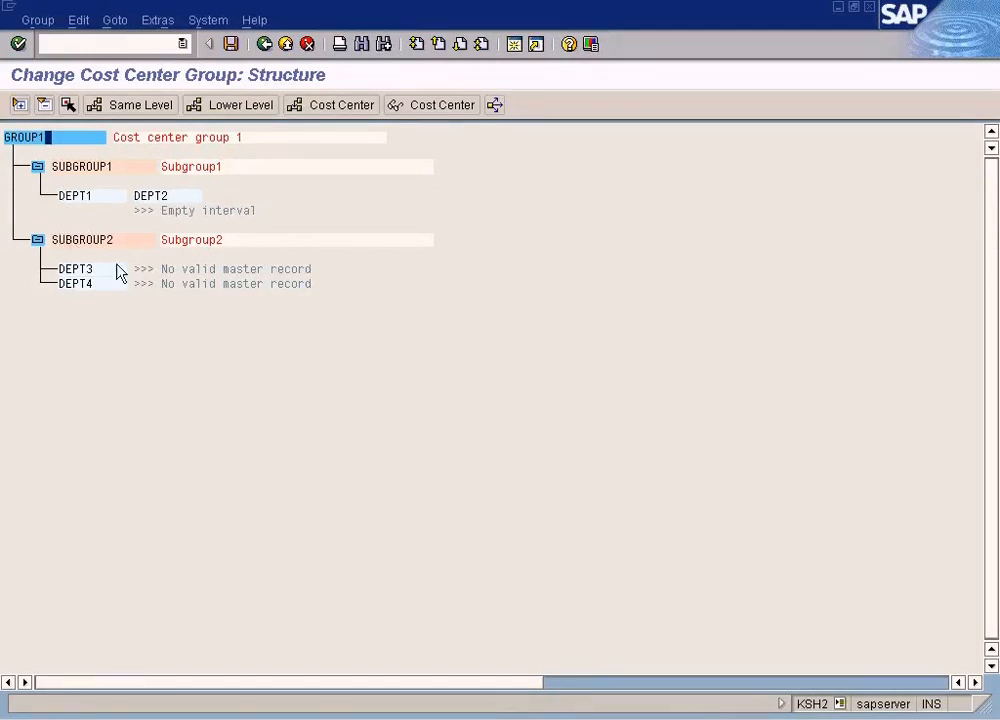
key("alt+Tab")
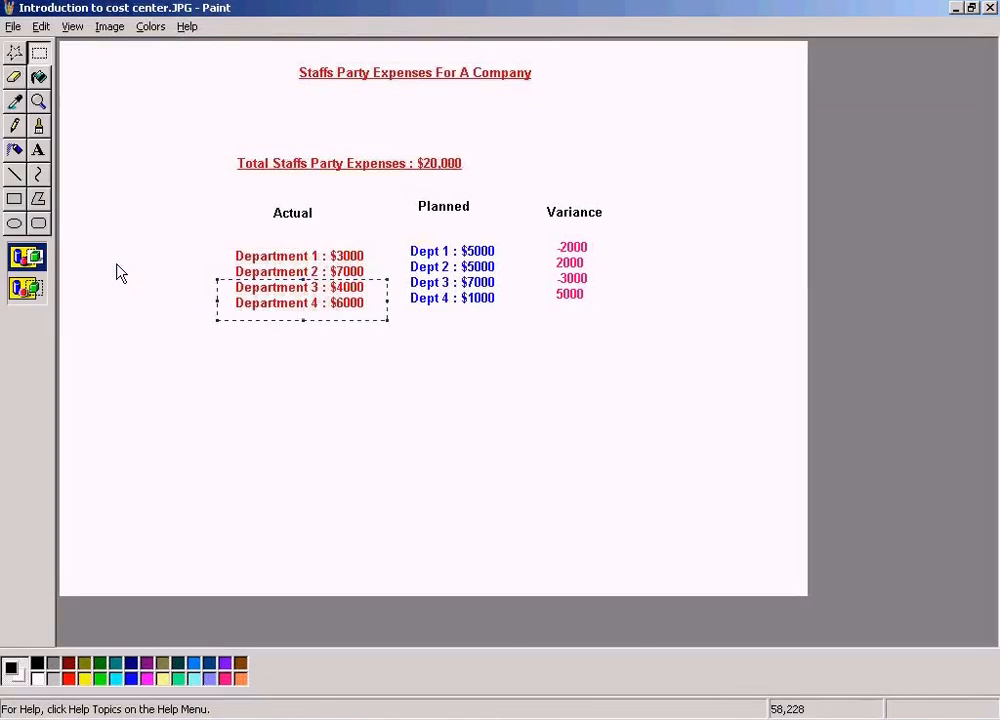
key("alt+Tab")
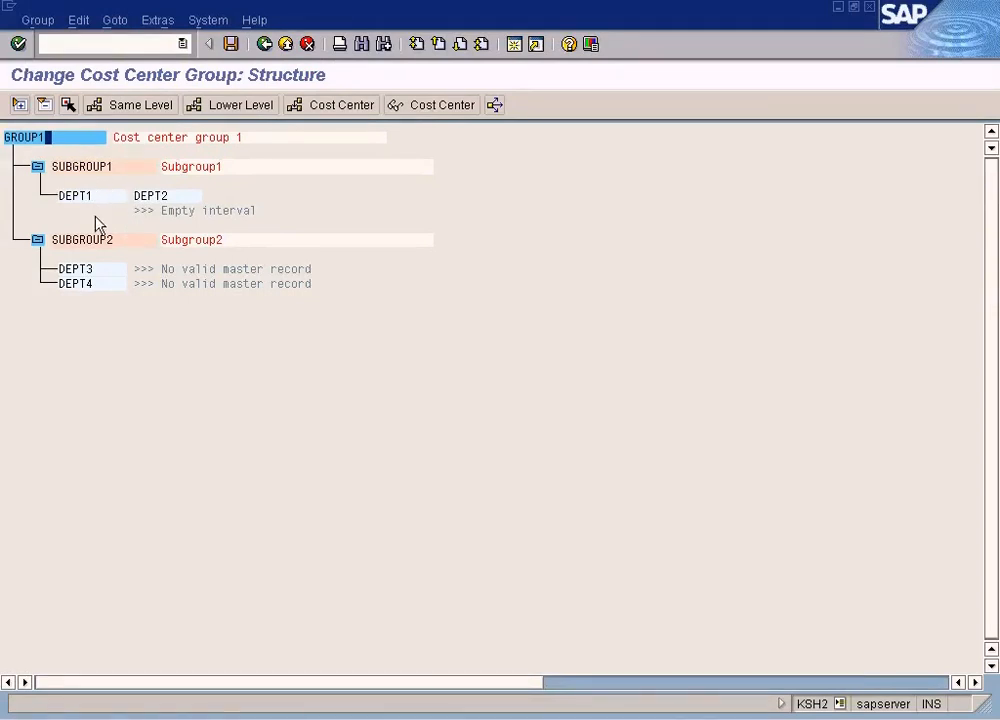
Examine SUBGROUP1 and its cost center interval DEPT1 to DEPT2 in the GROUP1 structure, and exit the cost center group maintenance.
left_click(97, 167)
left_click(84, 197)
left_click(137, 197)
left_click(84, 168)
left_click(105, 168)
left_click(90, 200)
left_click(142, 198)
left_click(101, 198)
left_click(191, 198)
left_click(91, 194)
left_click(170, 198)
left_click(104, 166)
left_click(76, 166)
left_click(264, 44)
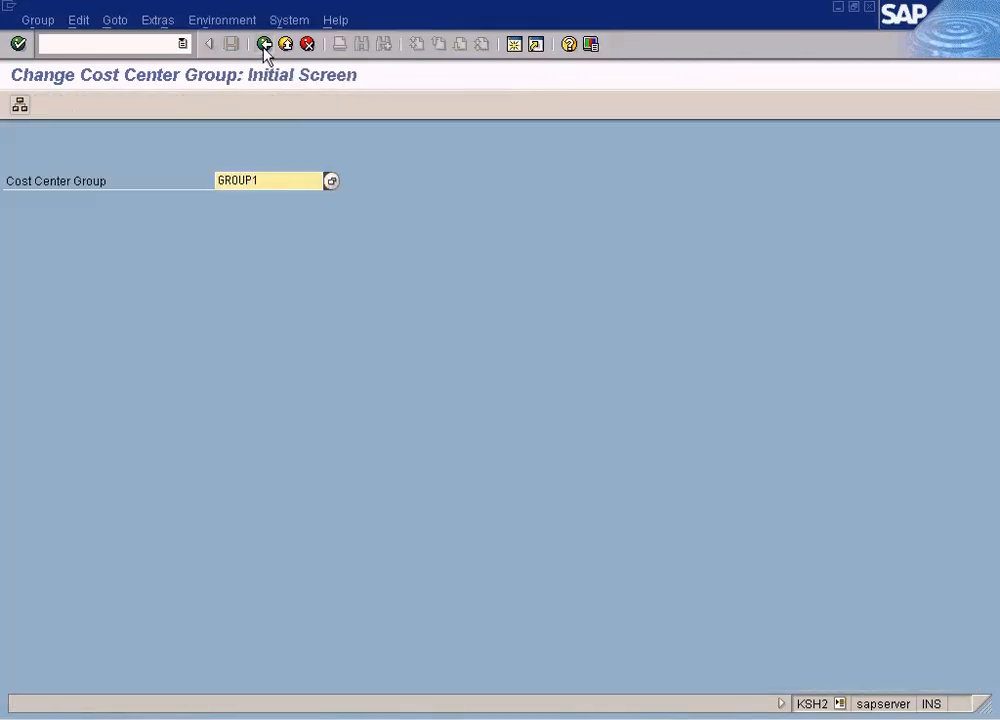
left_click(264, 44)
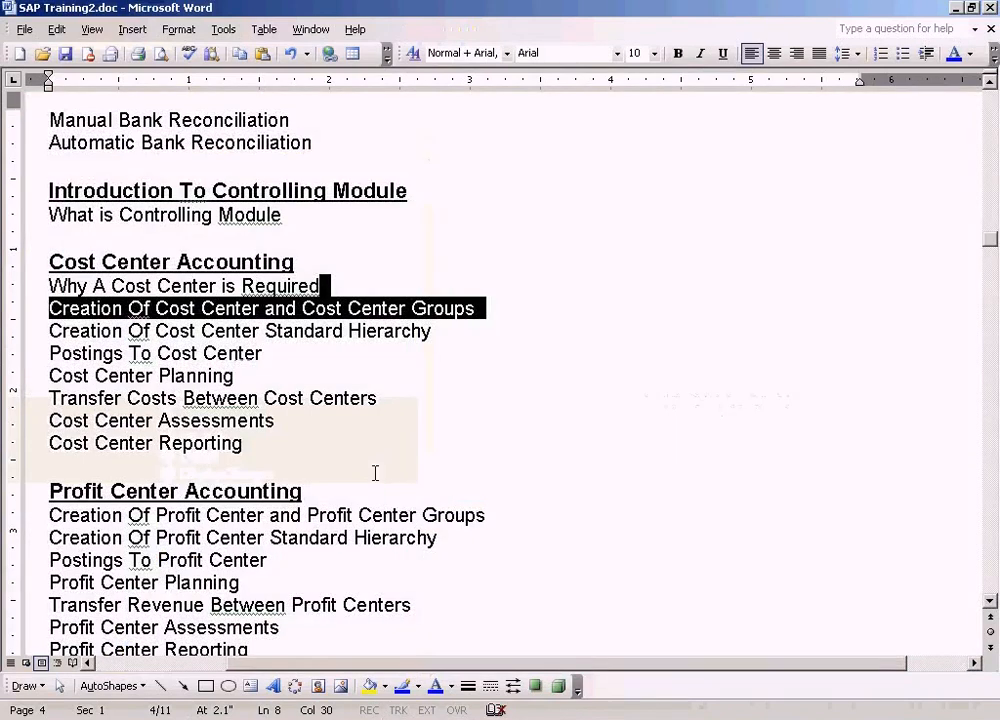
Switch to SAP Training2.doc in Word and select the topic line Creation Of Cost Center and Cost Center Groups.
left_click(440, 390)
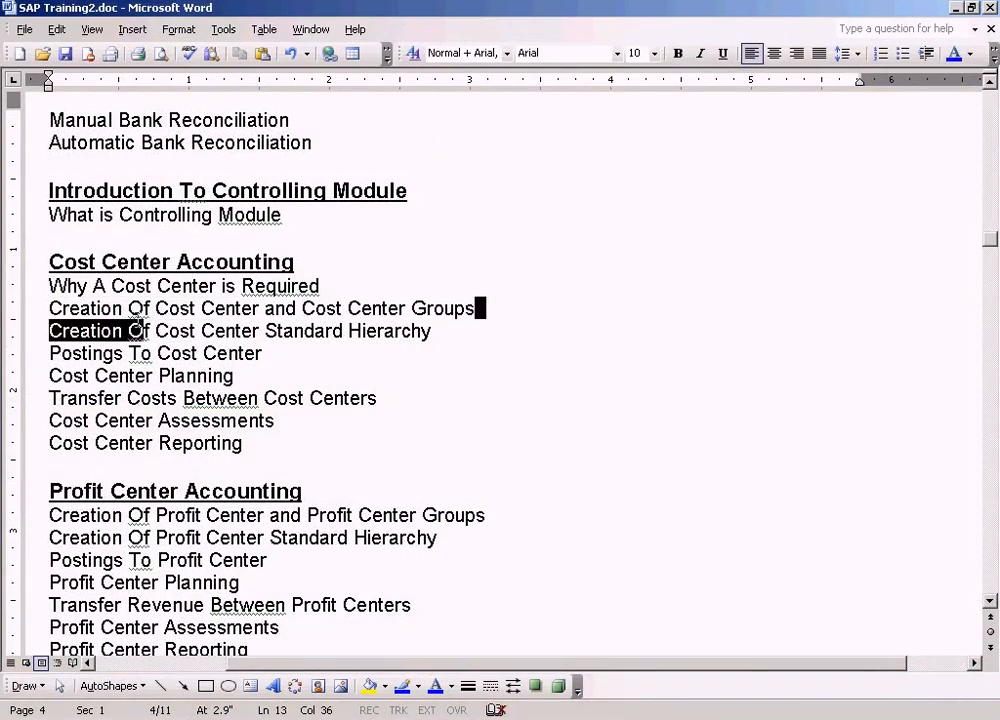
left_click_drag(136, 322, 52, 308)
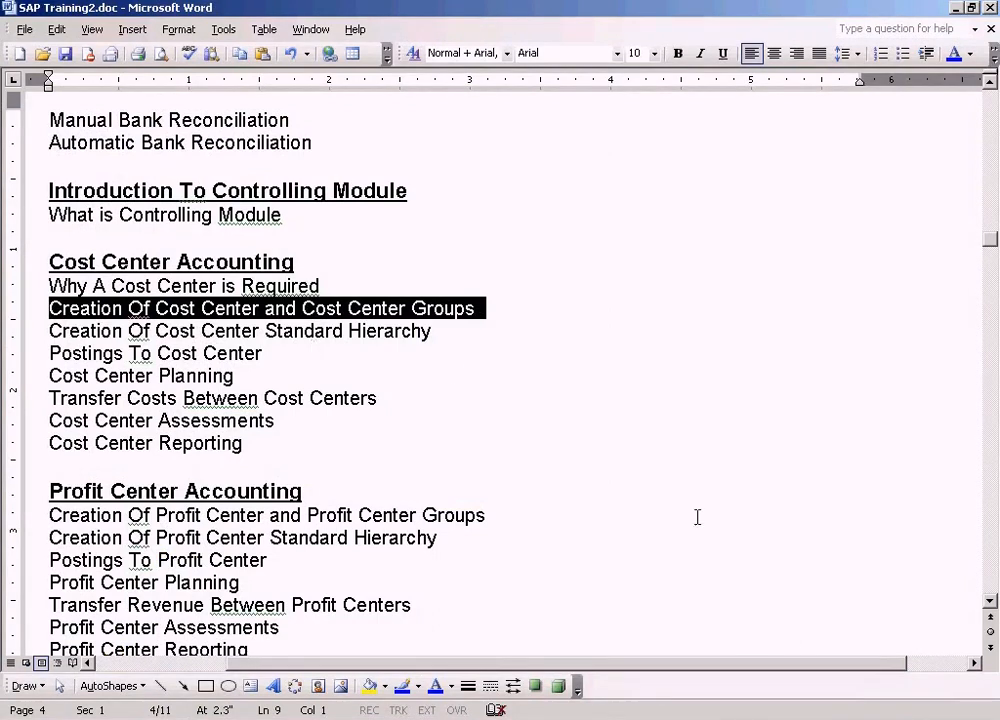
left_click(771, 719)
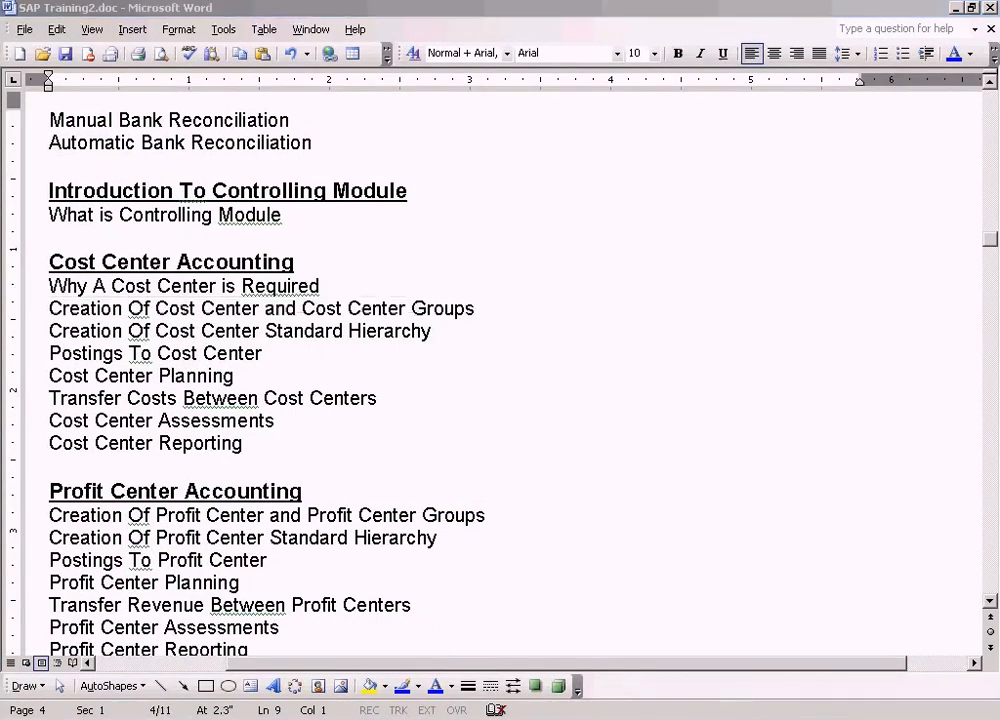
left_click(270, 255)
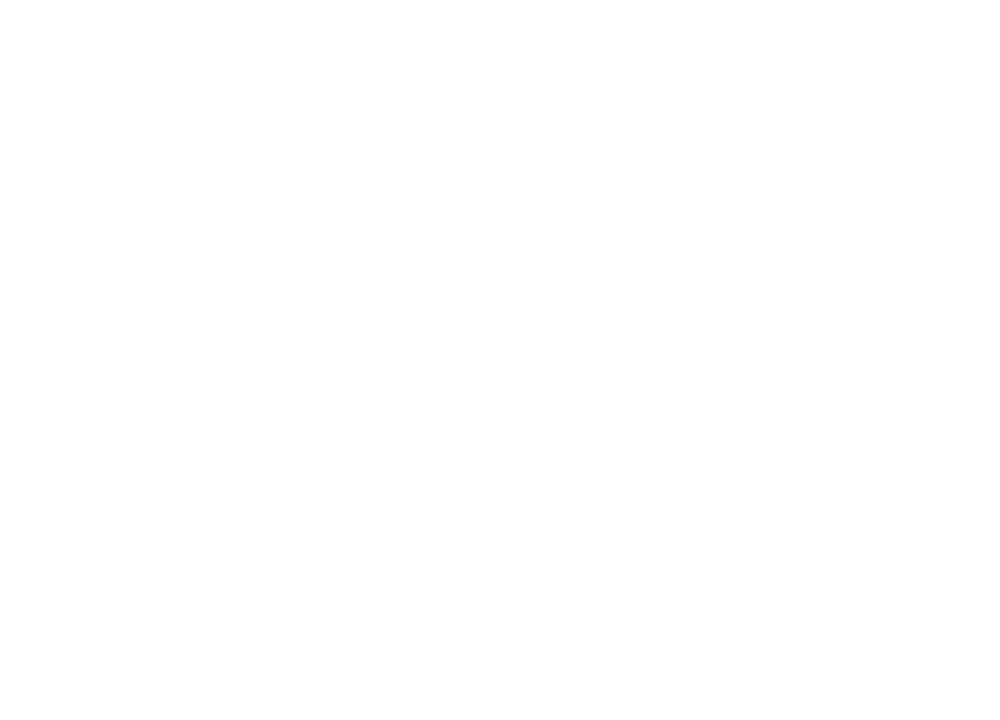